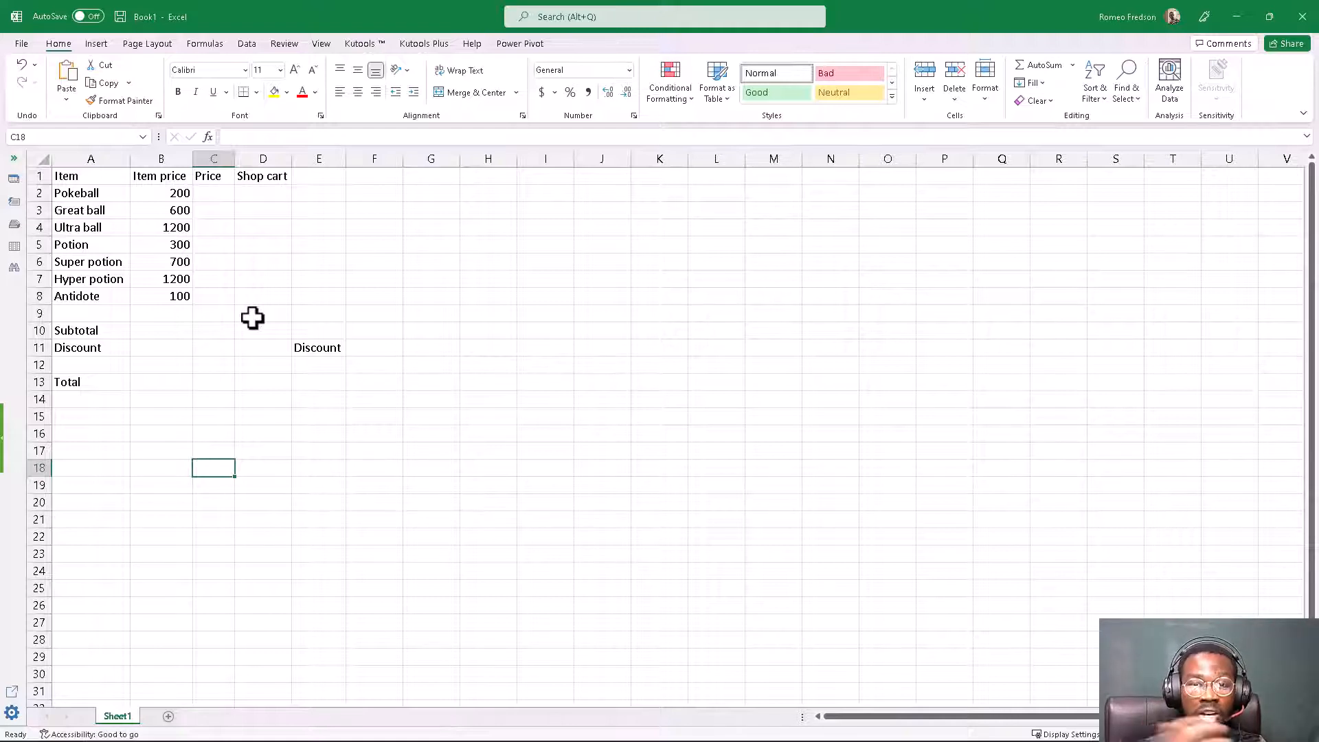
# Step: Autofit the widths of columns A to E to their contents
pyautogui.click(215, 329)
pyautogui.moveTo(82, 160); pyautogui.dragTo(306, 167)
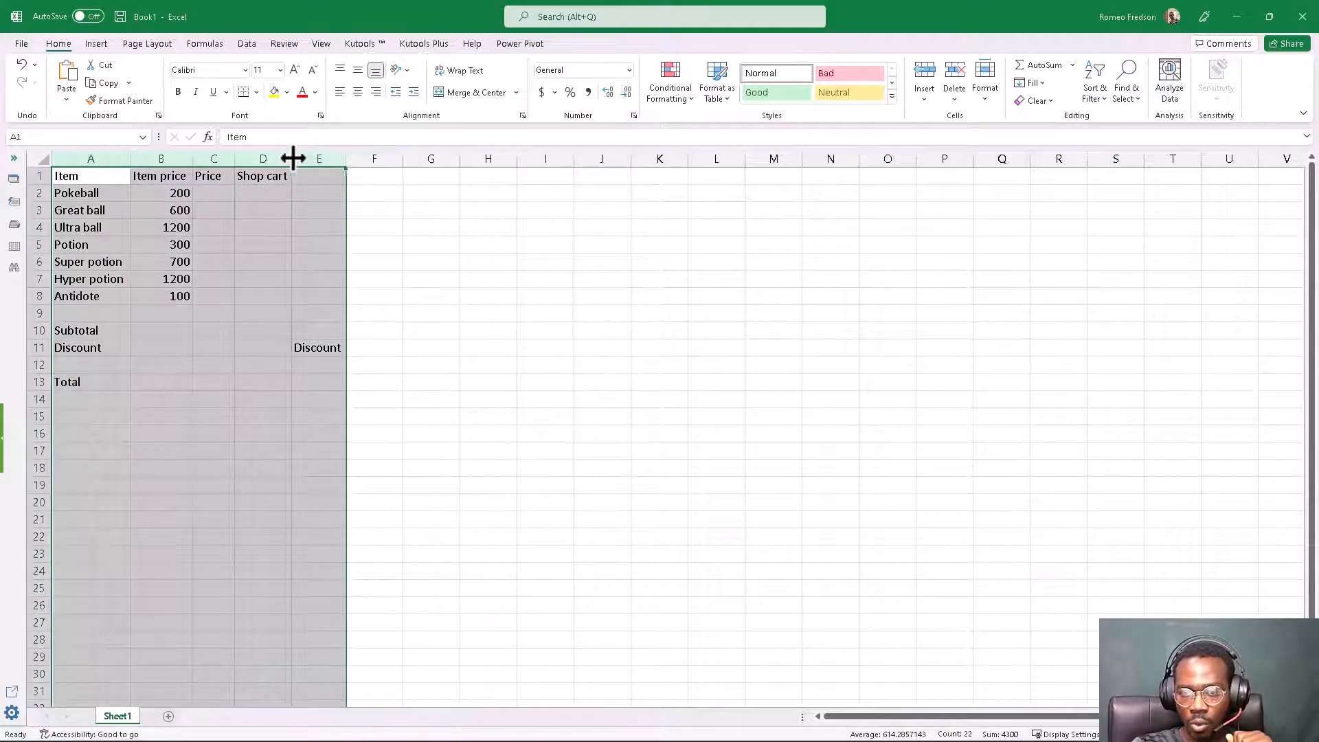
pyautogui.doubleClick(292, 160)
pyautogui.click(627, 380)
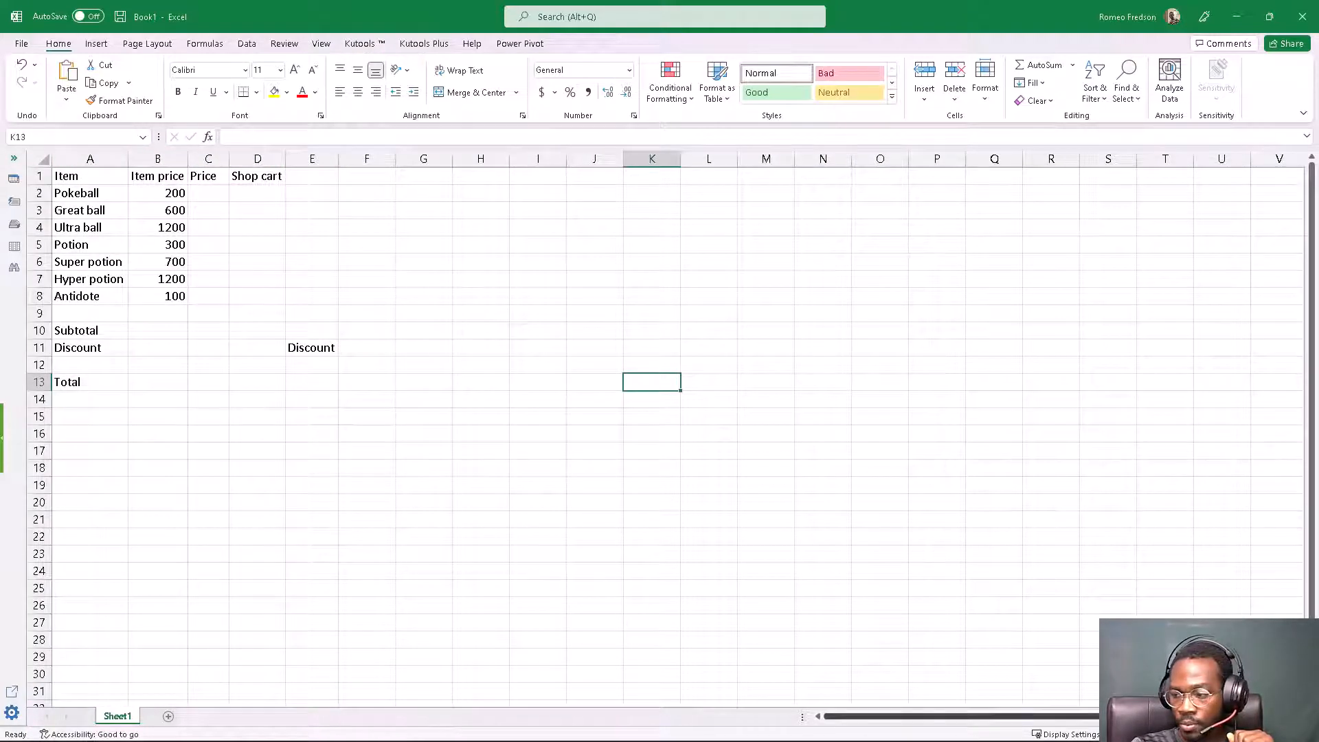
pyautogui.click(1276, 734)
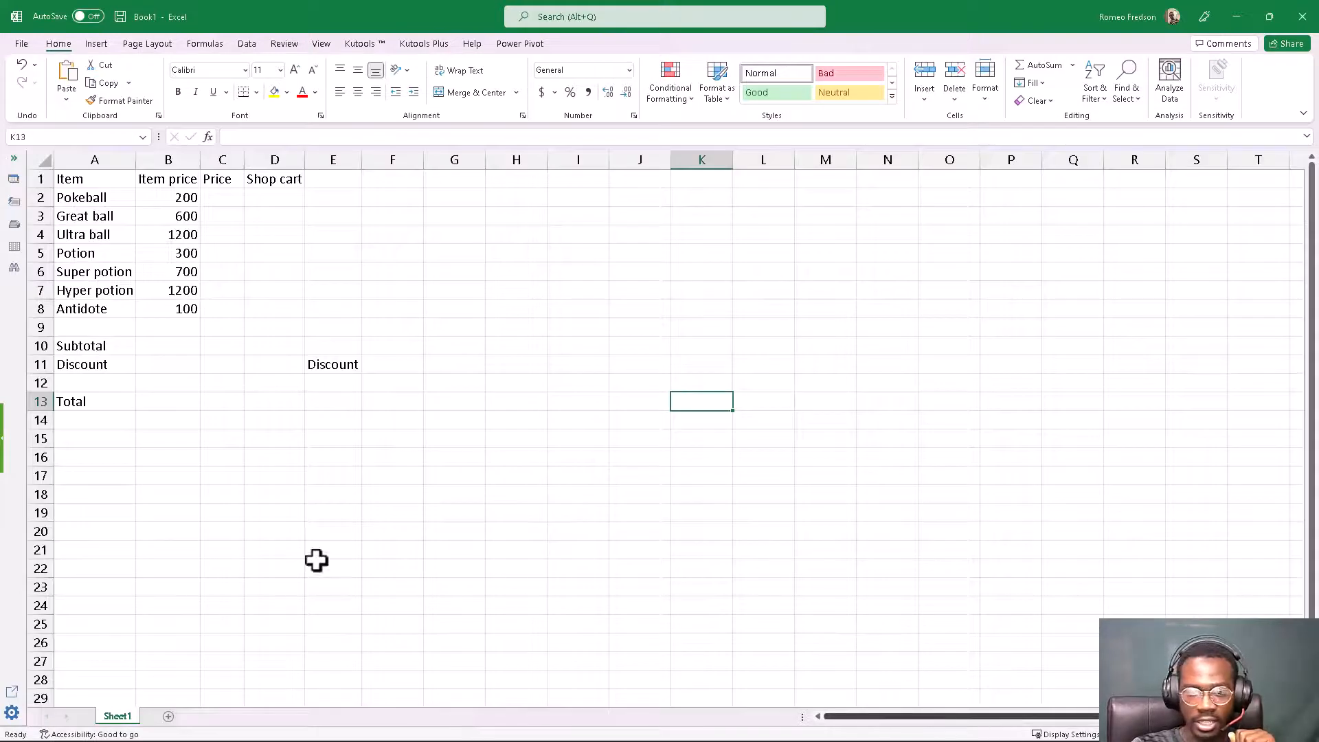
# Step: Examine the extent of the shop table and the item names in column A from Pokeball to Antidote
pyautogui.click(117, 271)
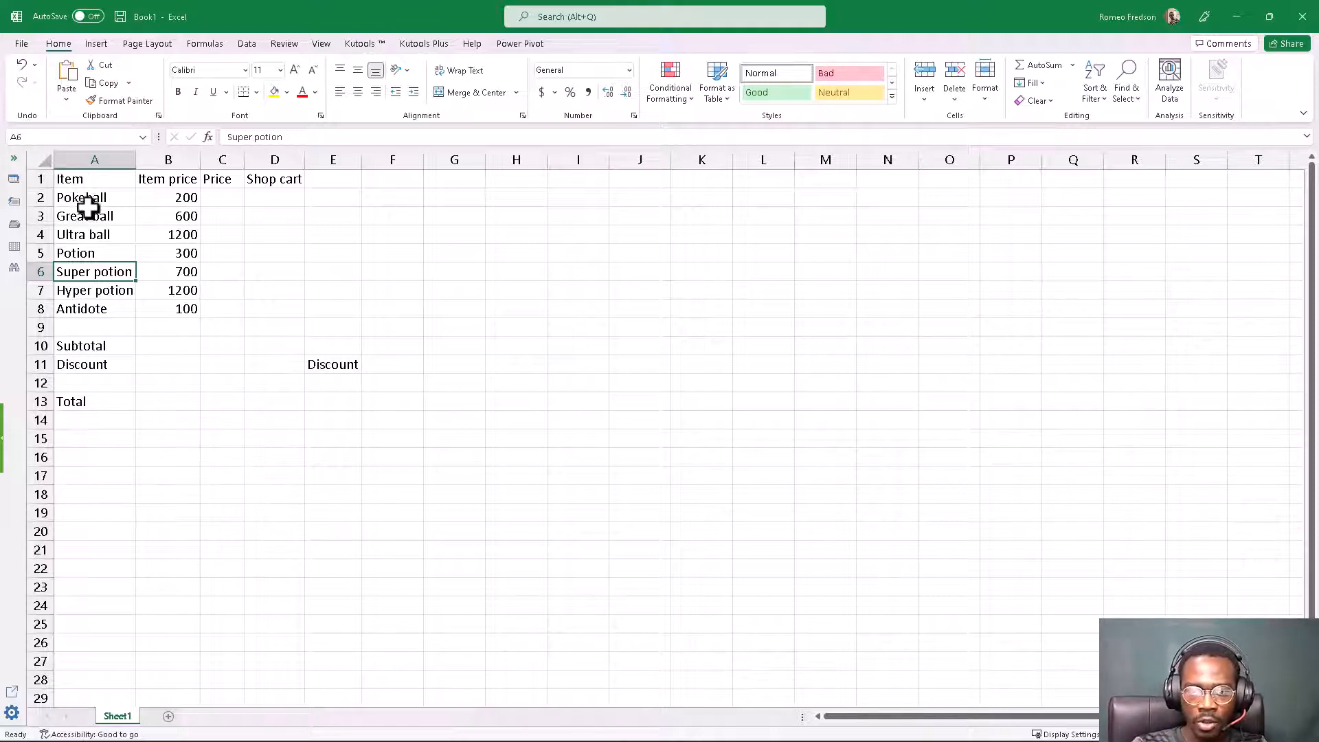
pyautogui.click(106, 235)
pyautogui.moveTo(82, 179); pyautogui.dragTo(326, 416)
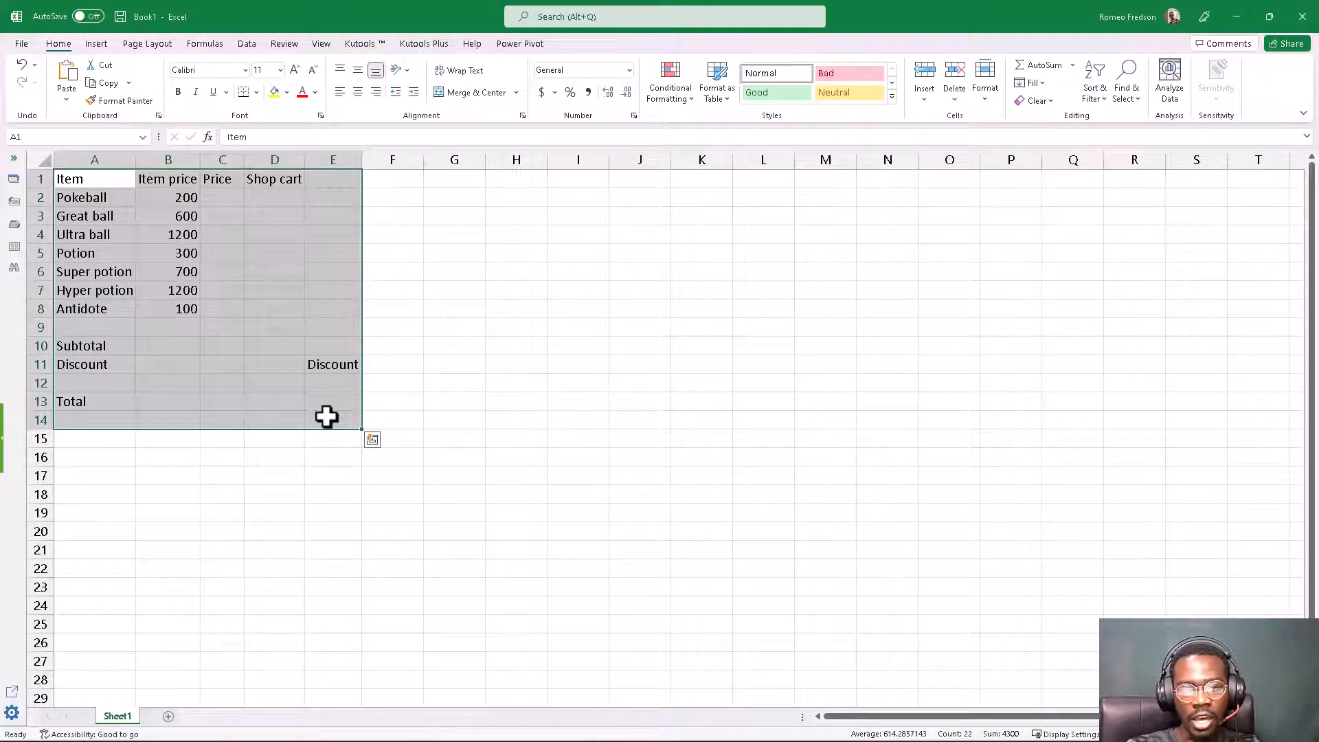
pyautogui.click(100, 159)
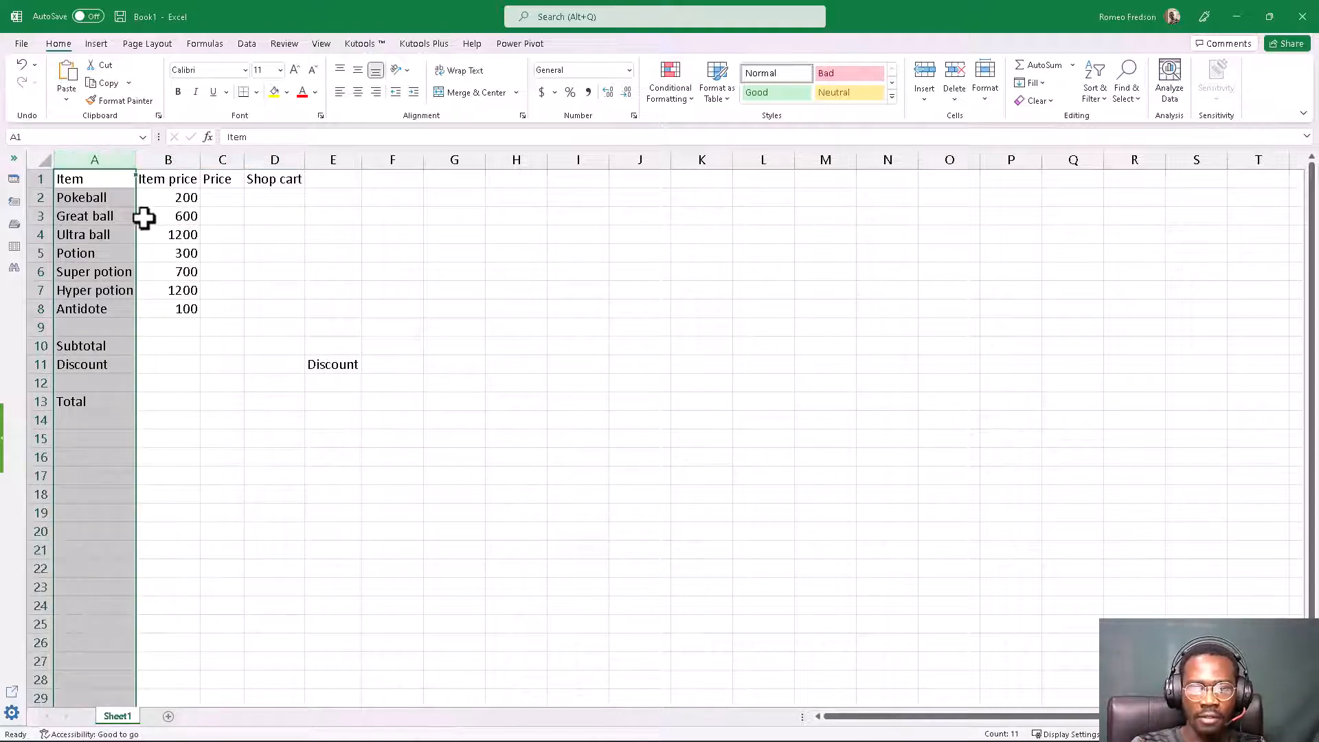
pyautogui.click(124, 217)
pyautogui.click(121, 237)
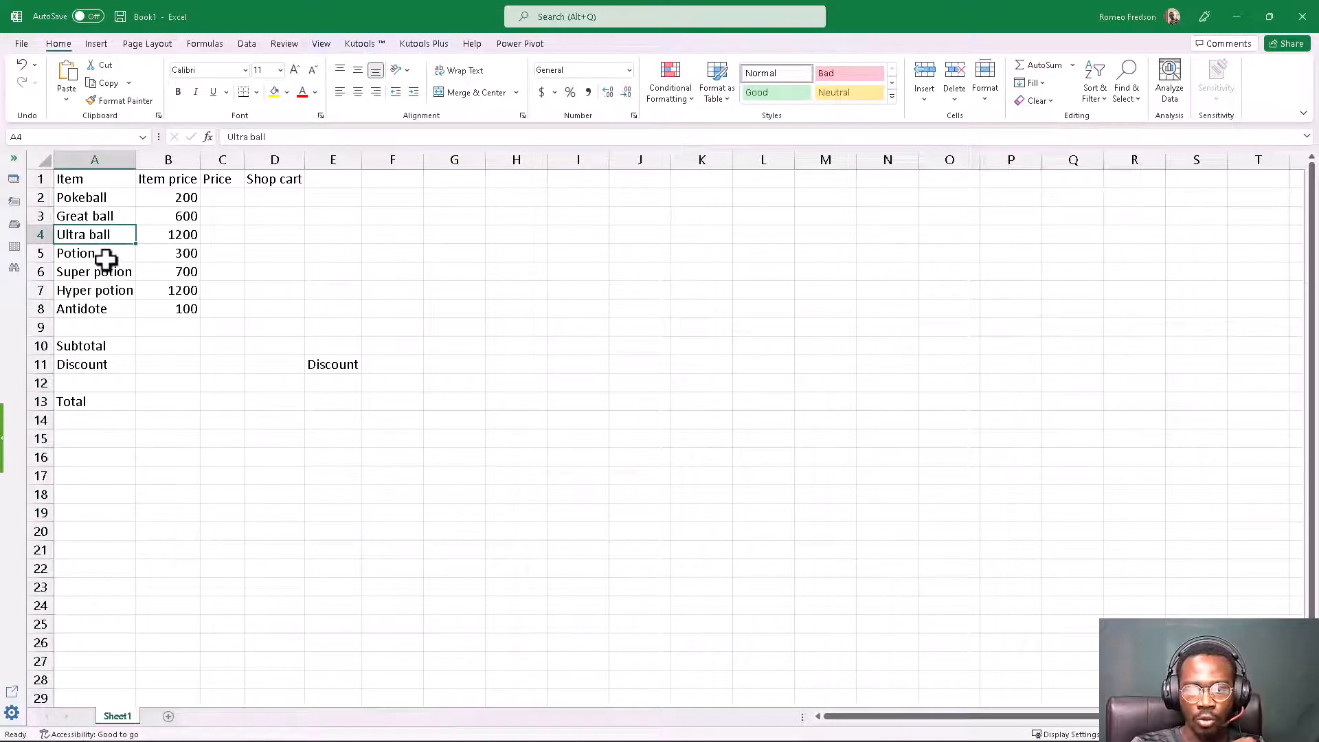
pyautogui.click(103, 257)
pyautogui.click(106, 271)
pyautogui.click(108, 294)
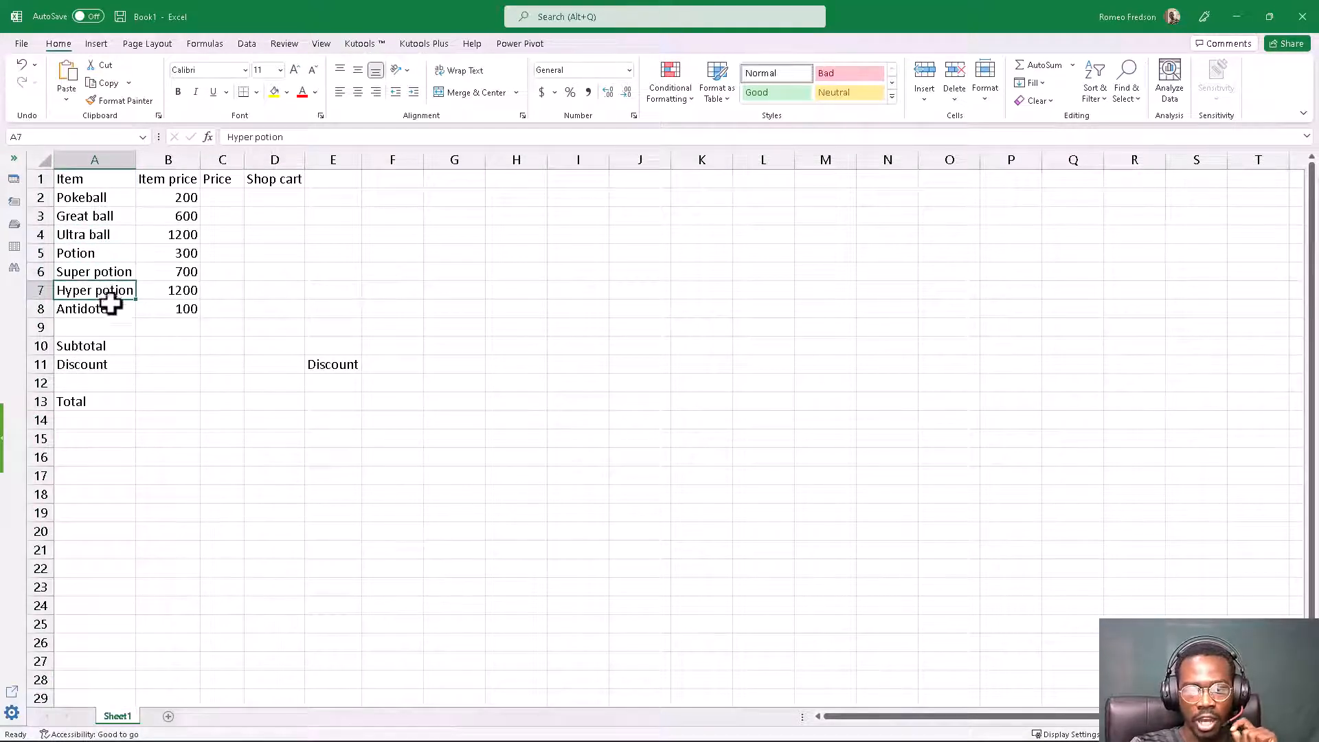
pyautogui.click(110, 312)
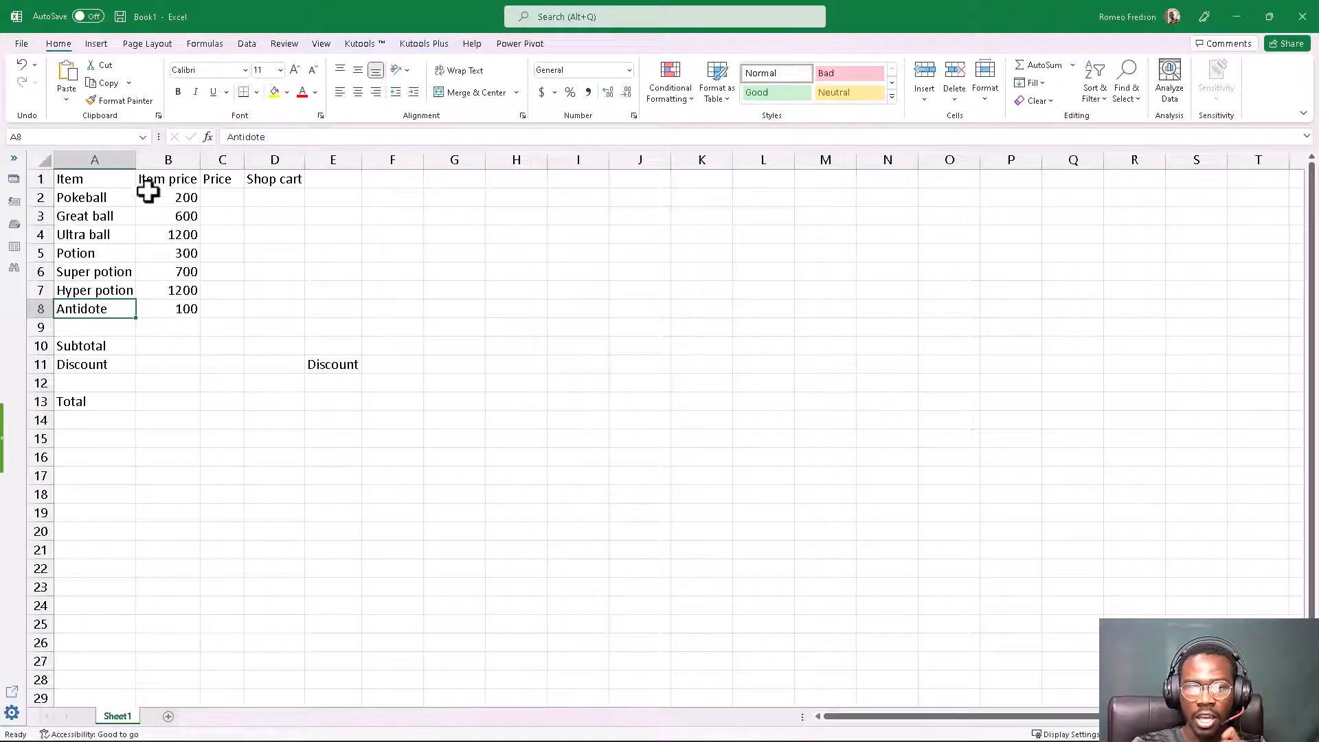
# Step: Change the header in cell B1 to "Cost price"
pyautogui.click(165, 162)
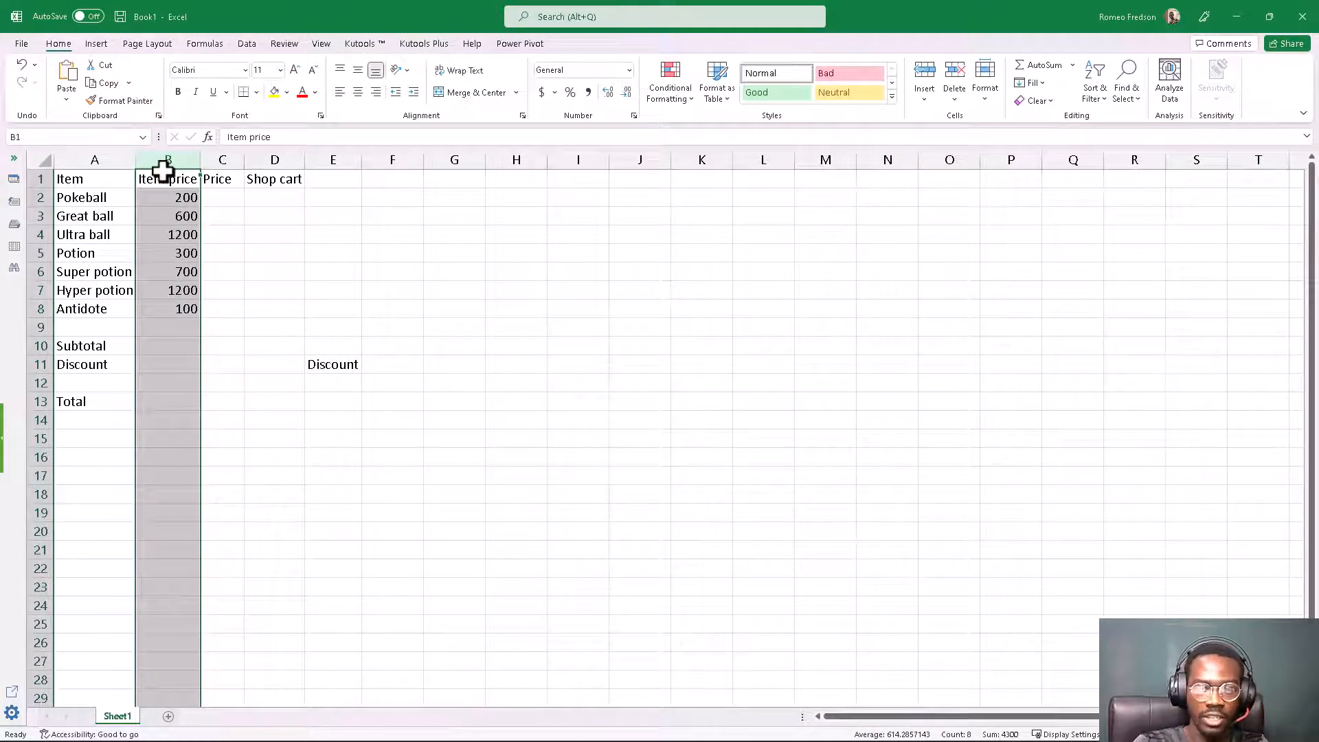
pyautogui.click(154, 180)
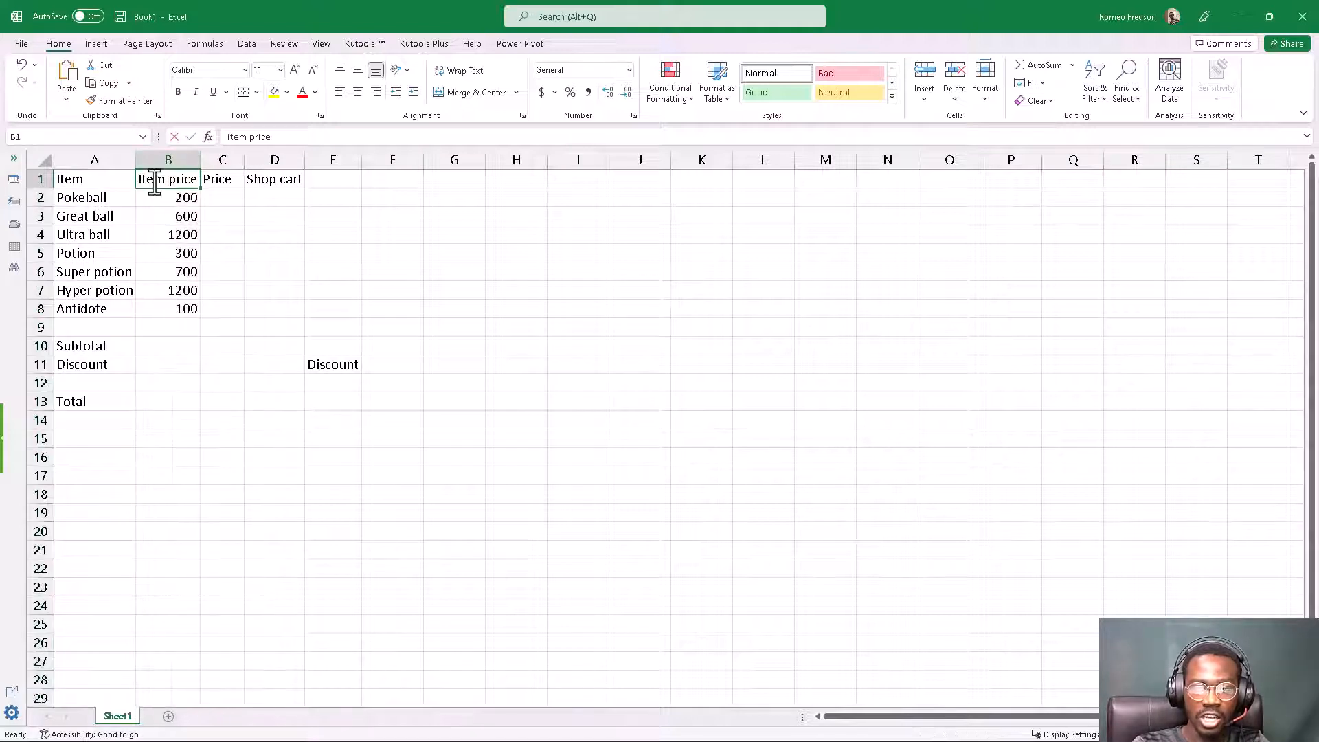
pyautogui.doubleClick(154, 182)
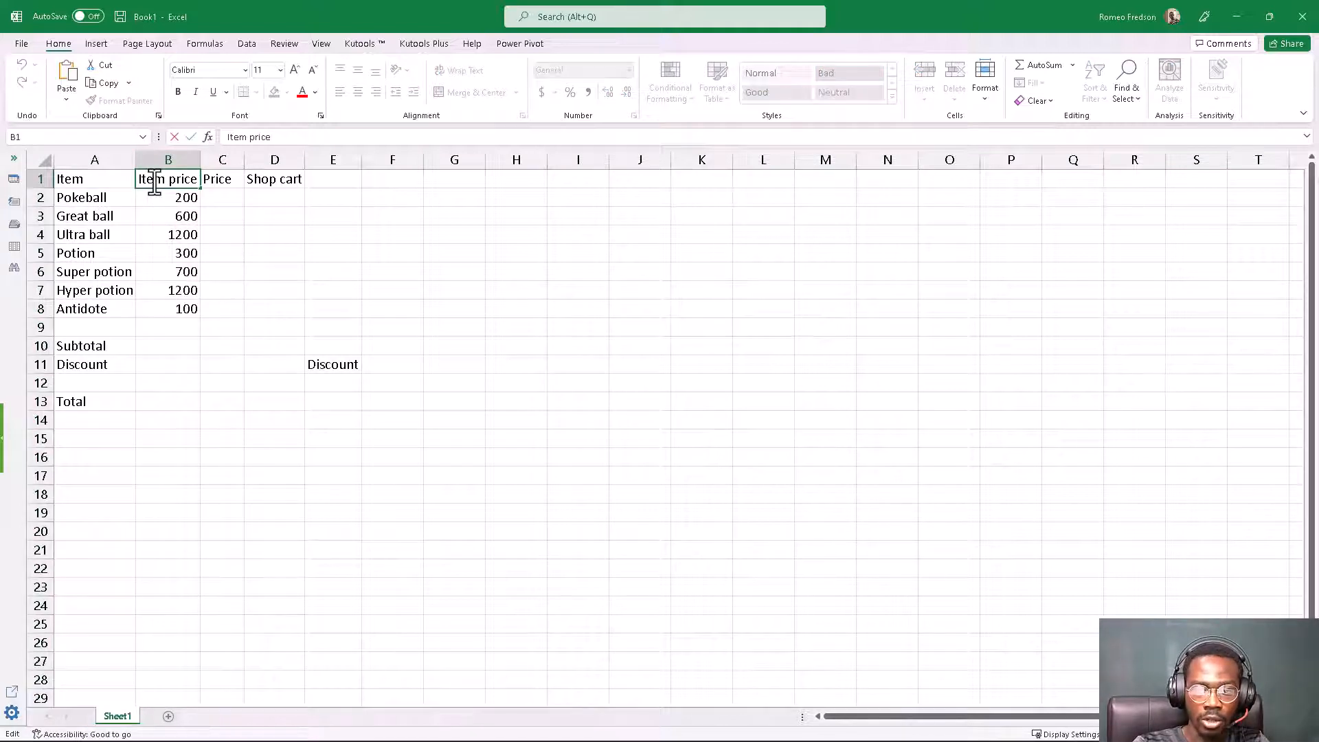
pyautogui.press('BackSpace')
pyautogui.press('BackSpace')
pyautogui.press('BackSpace')
pyautogui.press('BackSpace')
pyautogui.press('BackSpace')
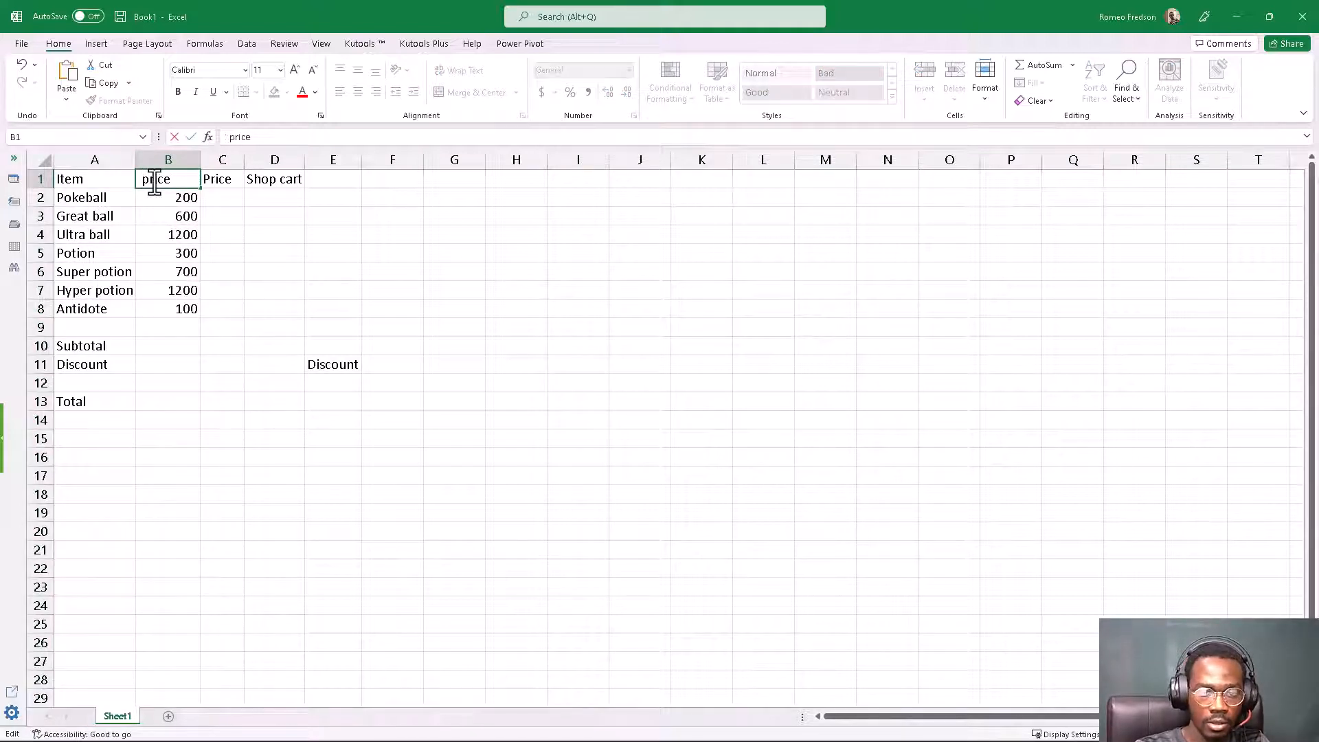
pyautogui.write('Cost')
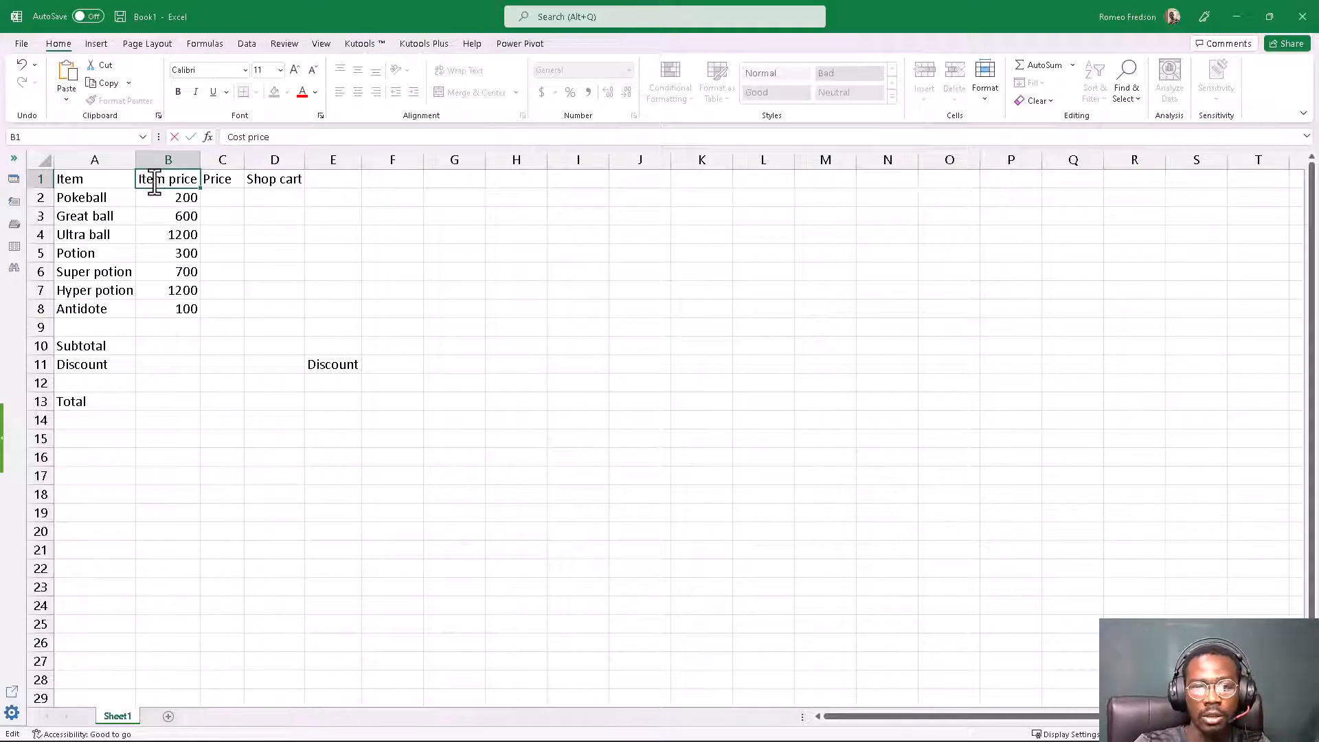
pyautogui.press('Return')
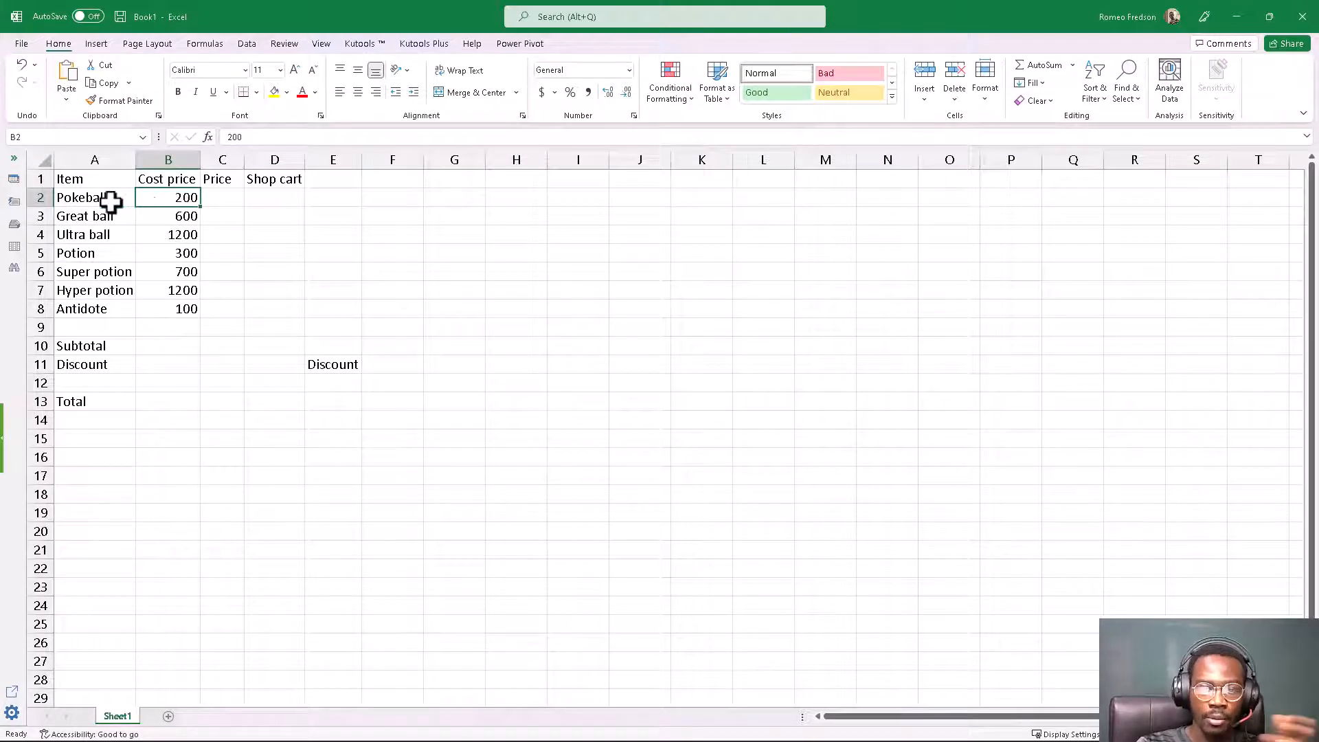
# Step: Change the header in cell C1 to "selling Price" and widen column C to fit it
pyautogui.click(225, 199)
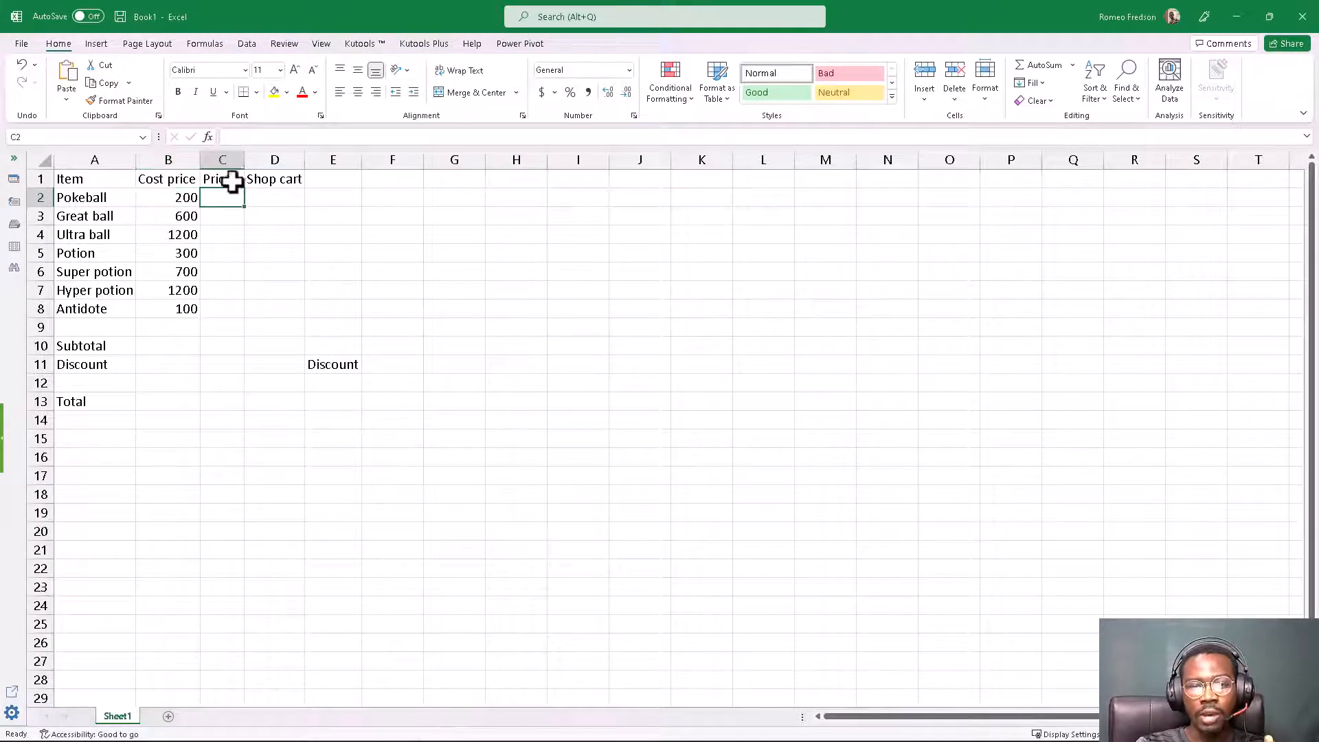
pyautogui.moveTo(242, 165); pyautogui.dragTo(250, 163)
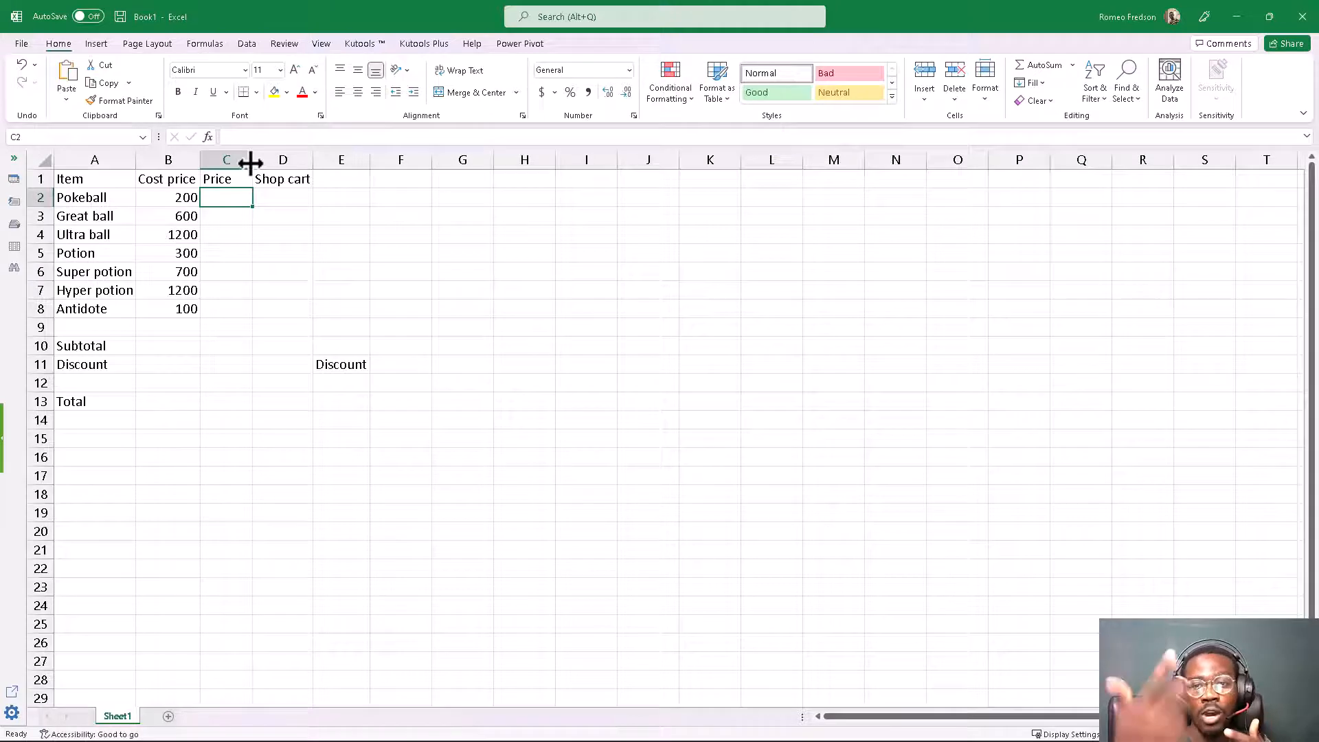
pyautogui.click(213, 179)
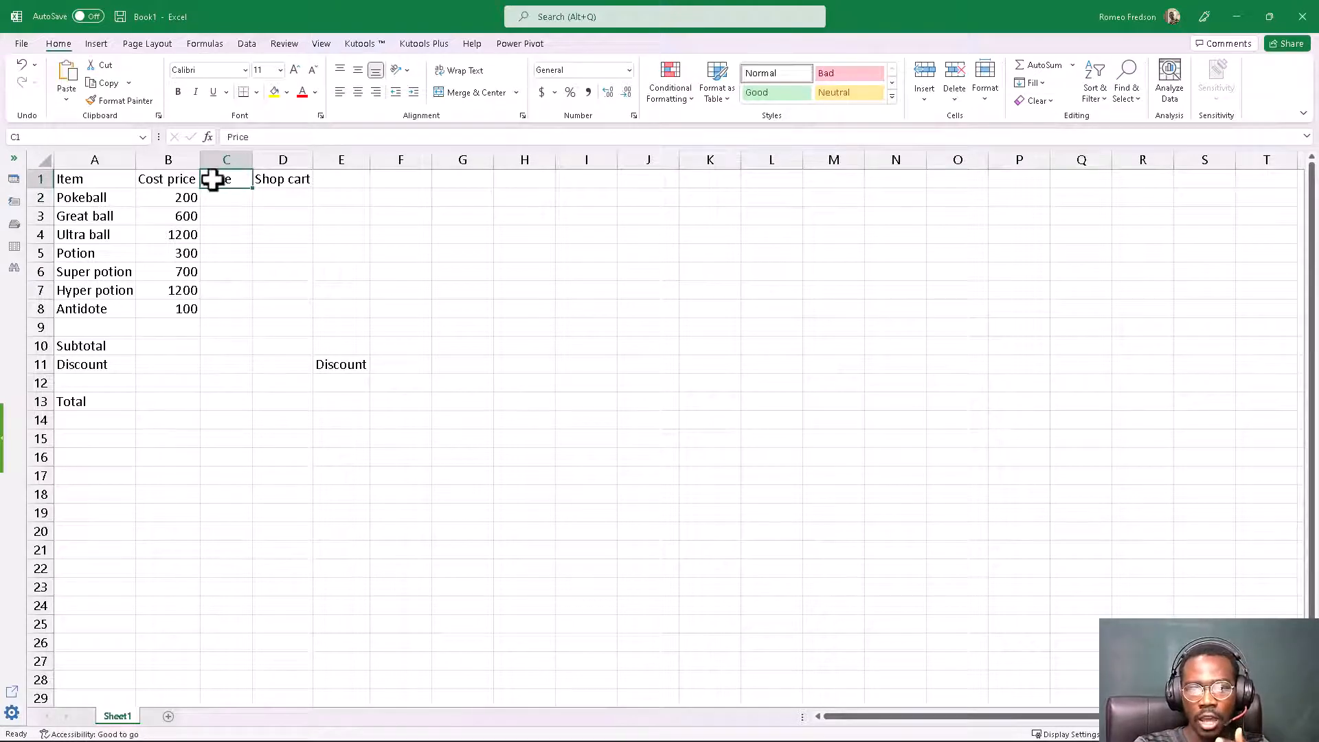
pyautogui.doubleClick(204, 180)
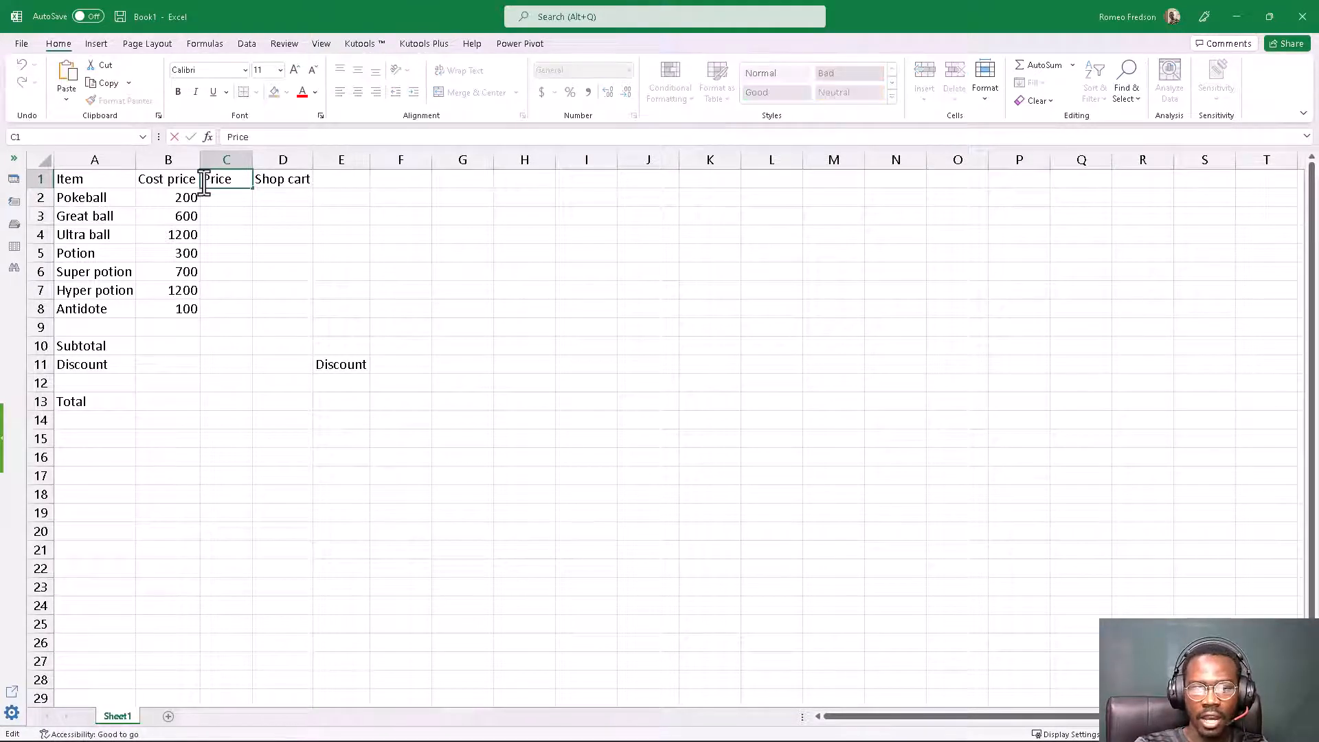
pyautogui.write('Selling')
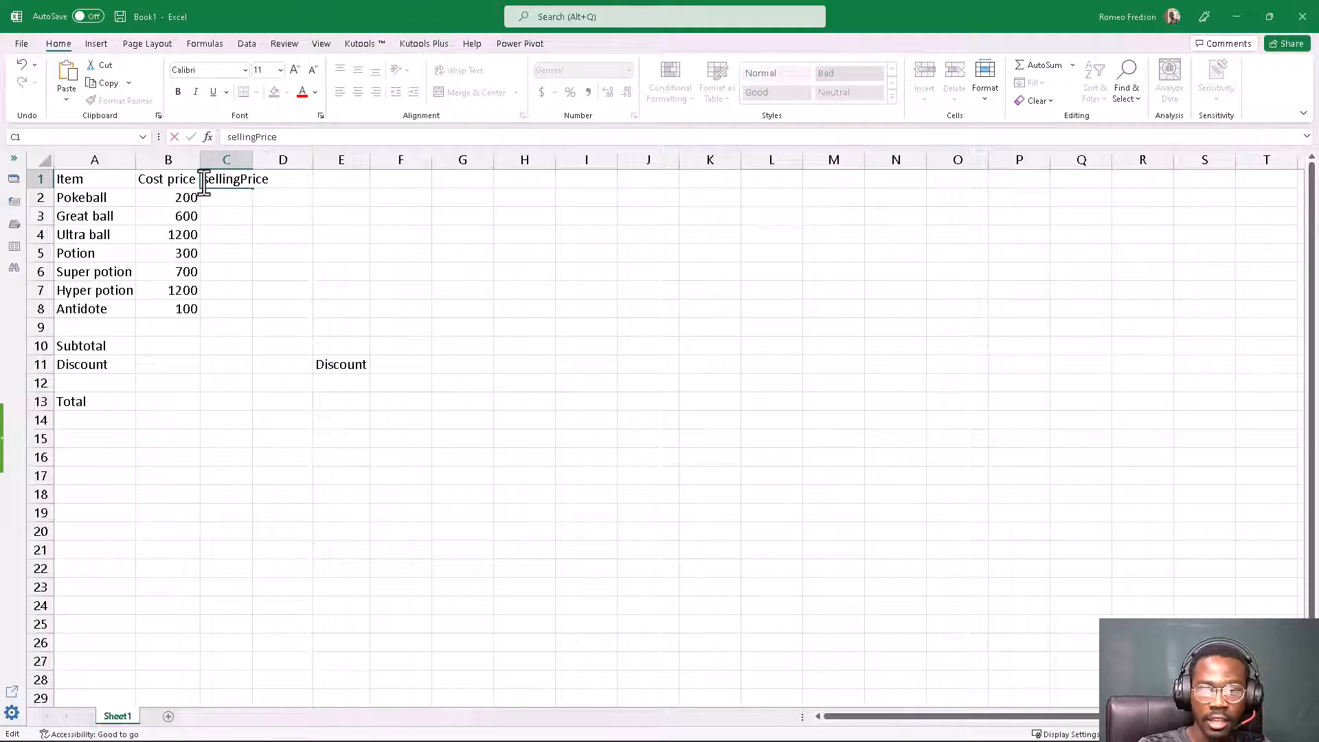
pyautogui.press('Return')
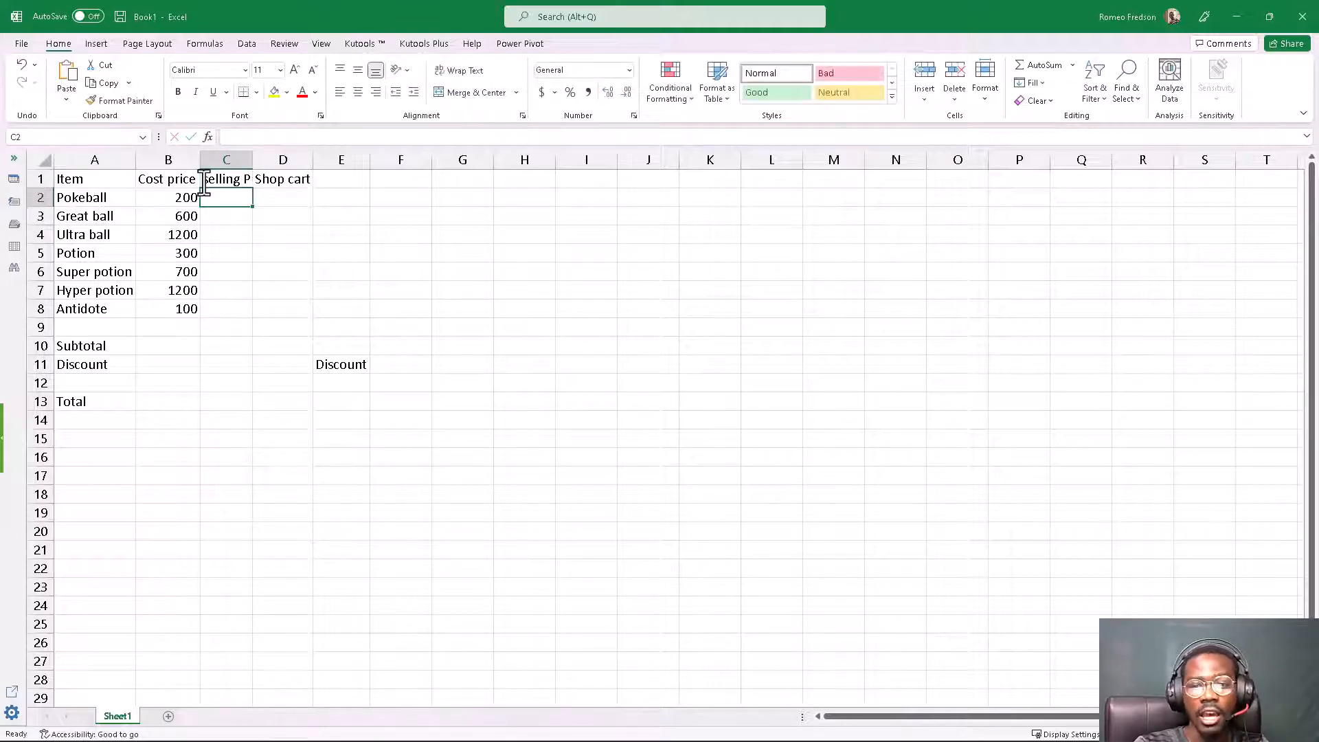
pyautogui.doubleClick(252, 159)
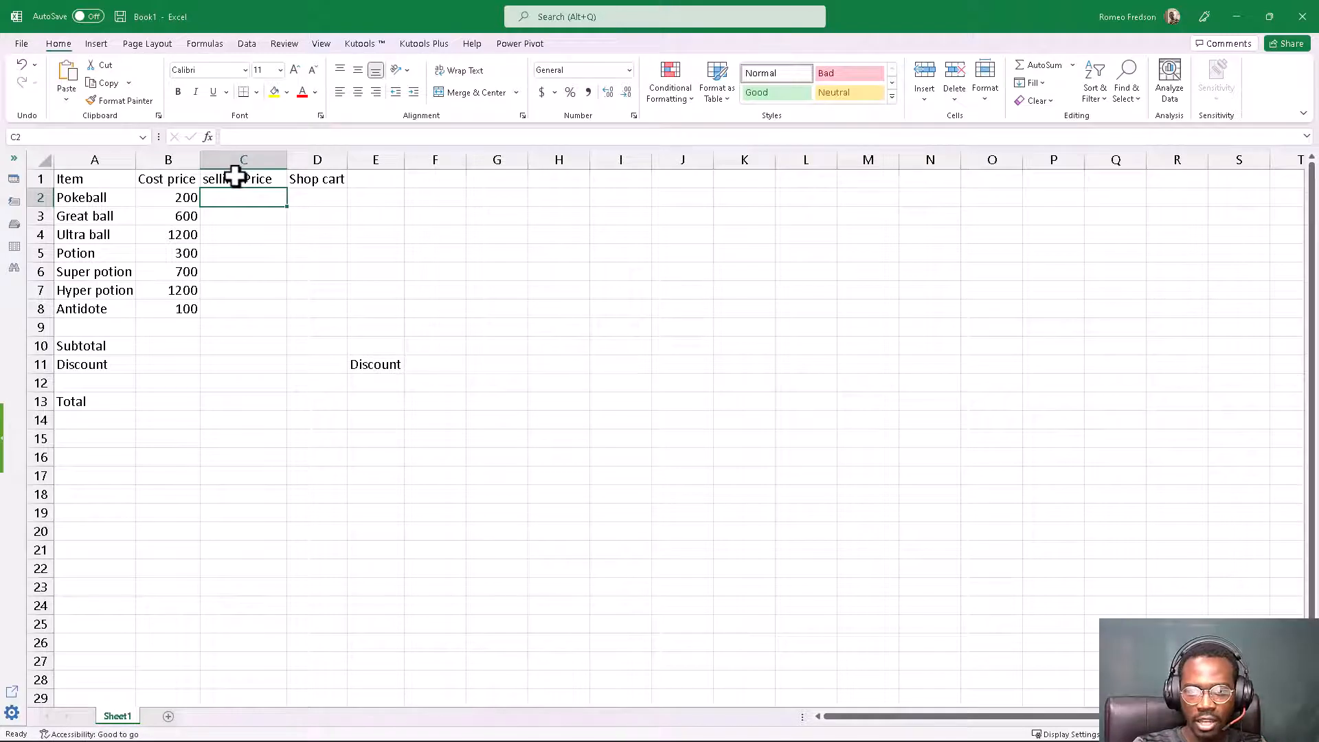
# Step: Review the selling Price and Shop cart columns and the cost prices in B2:B8
pyautogui.click(235, 178)
pyautogui.click(235, 161)
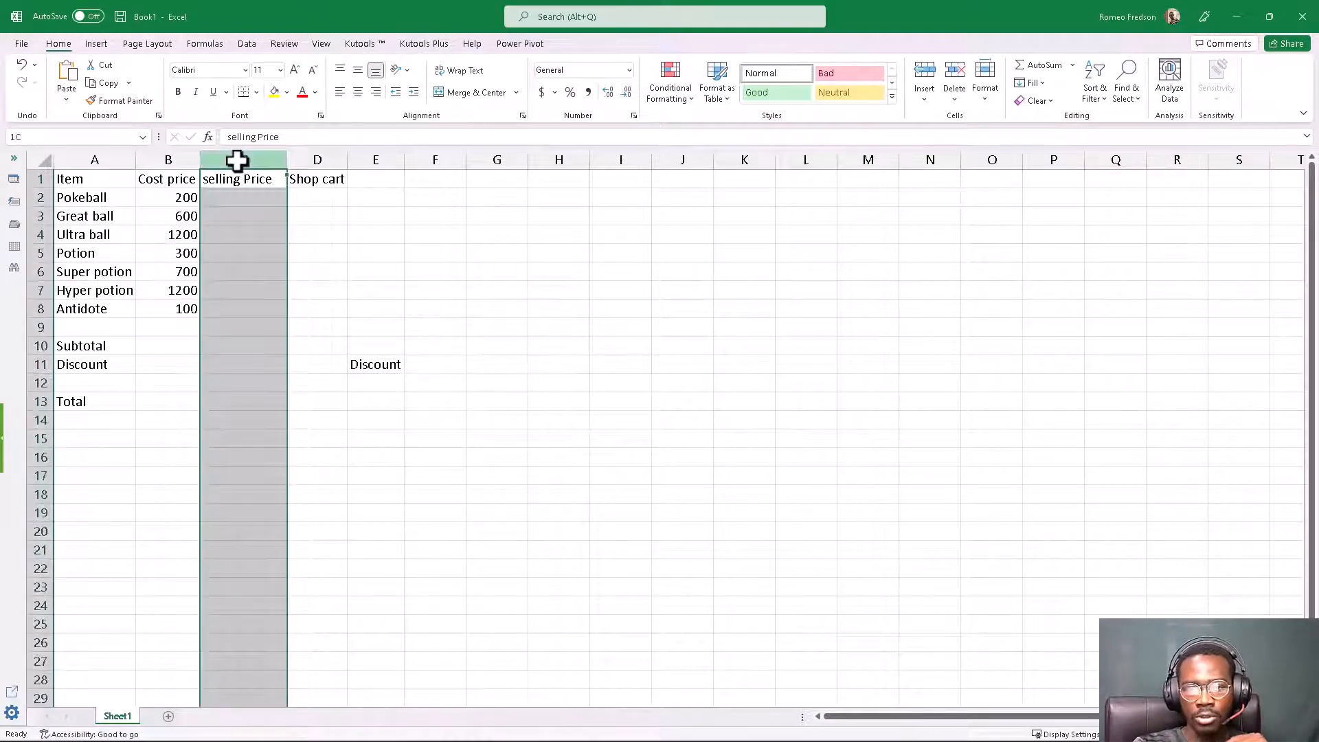
pyautogui.click(235, 200)
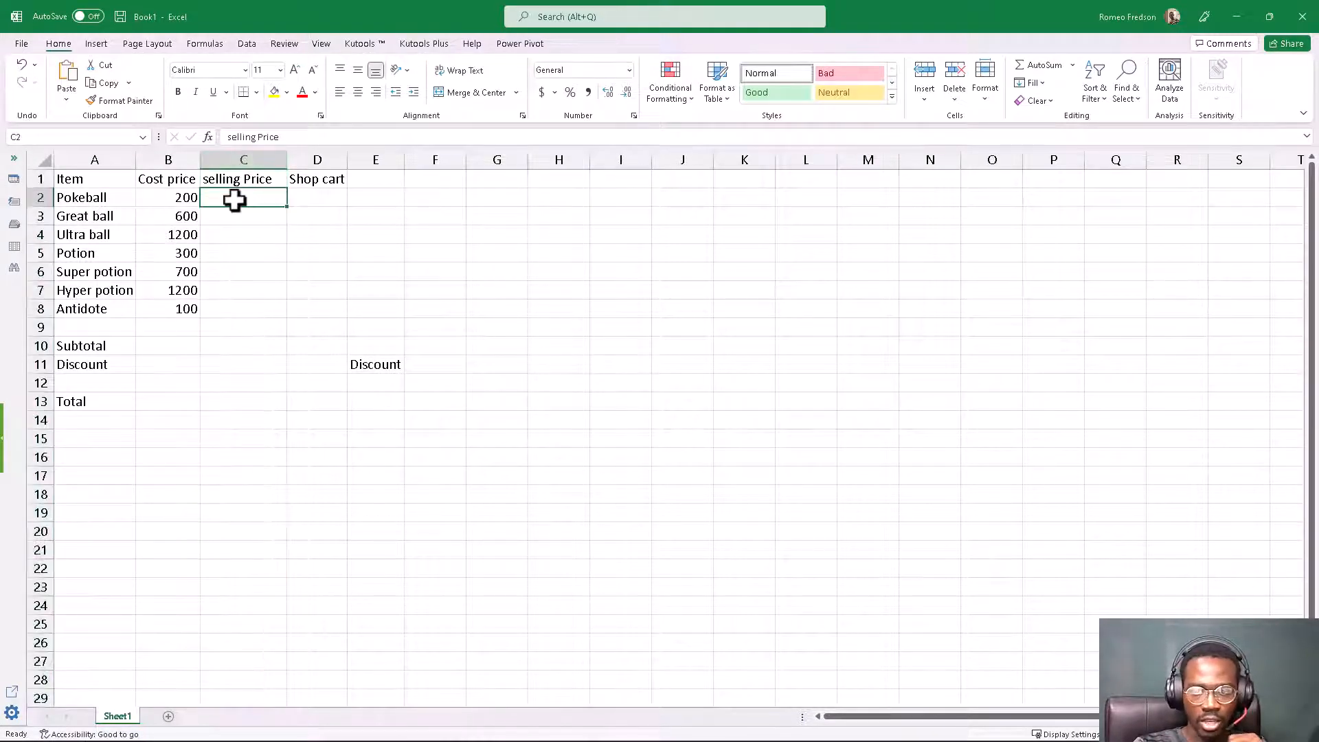
pyautogui.click(302, 197)
pyautogui.click(324, 159)
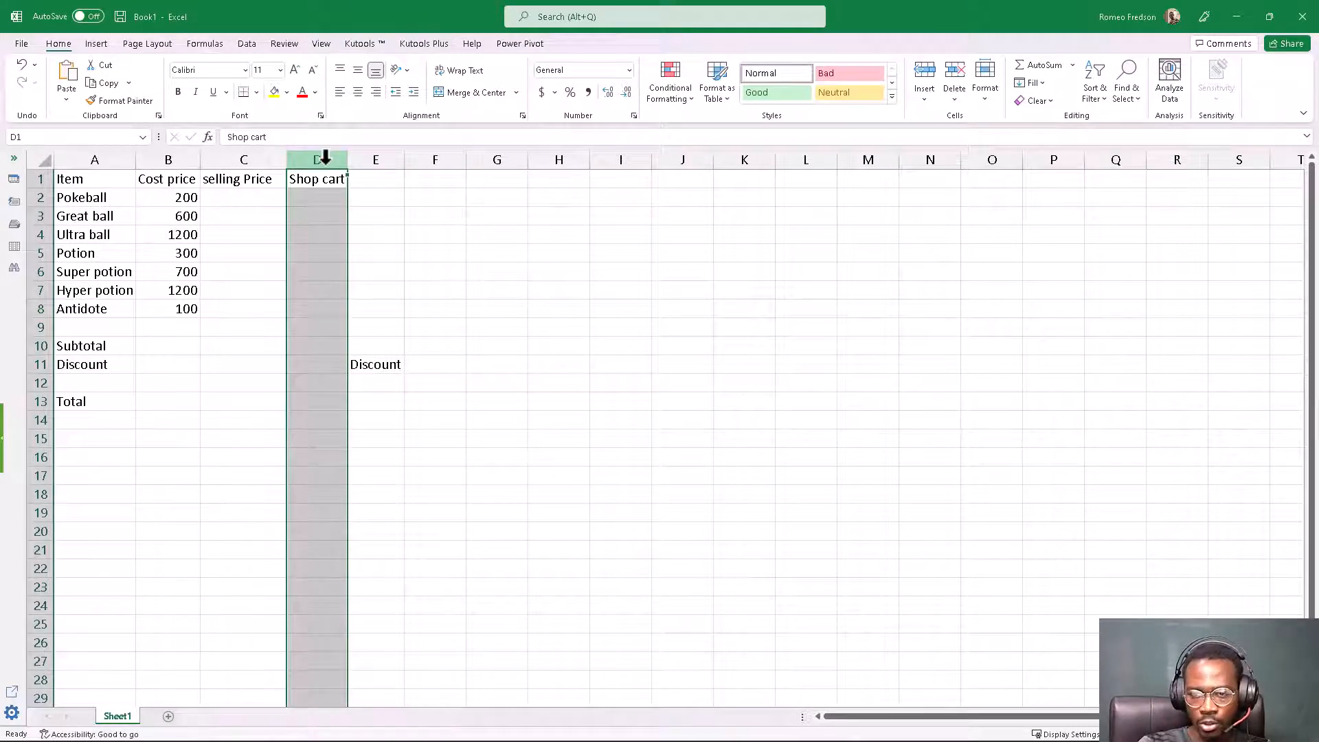
pyautogui.click(258, 198)
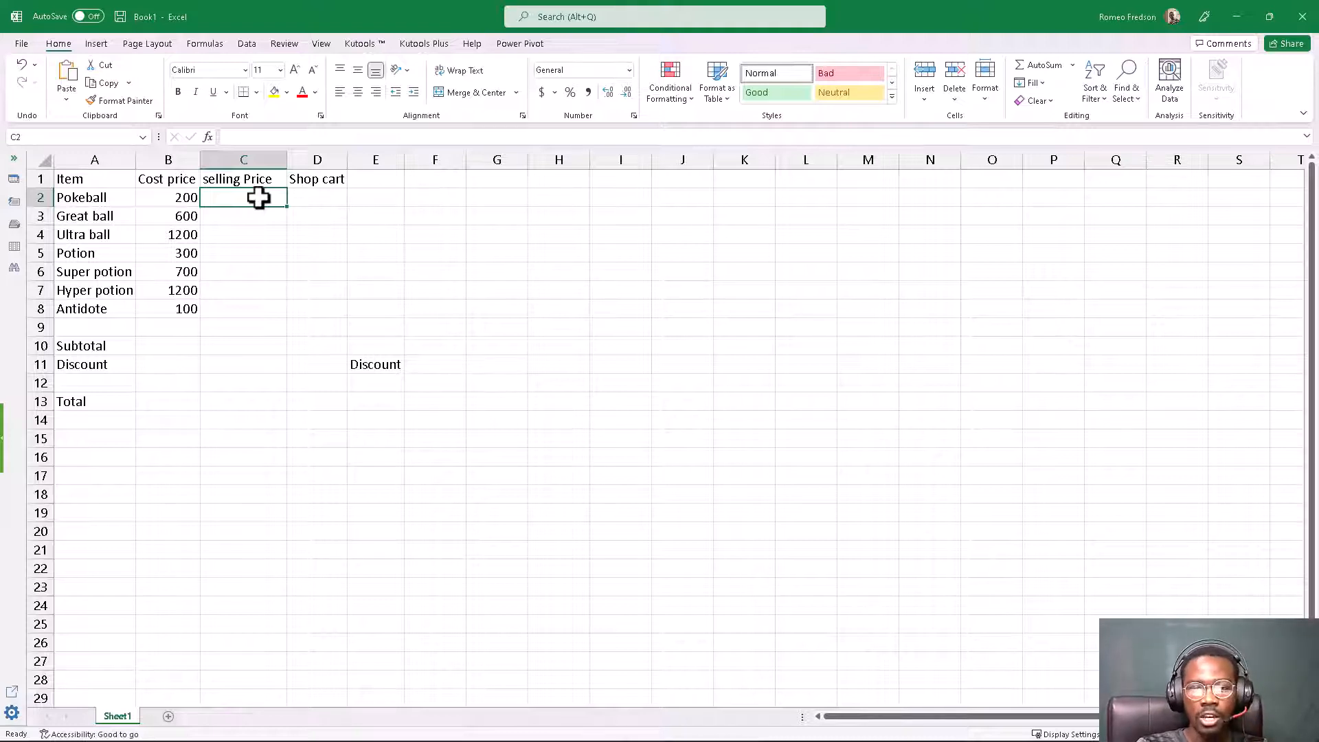
pyautogui.moveTo(191, 199); pyautogui.dragTo(181, 311)
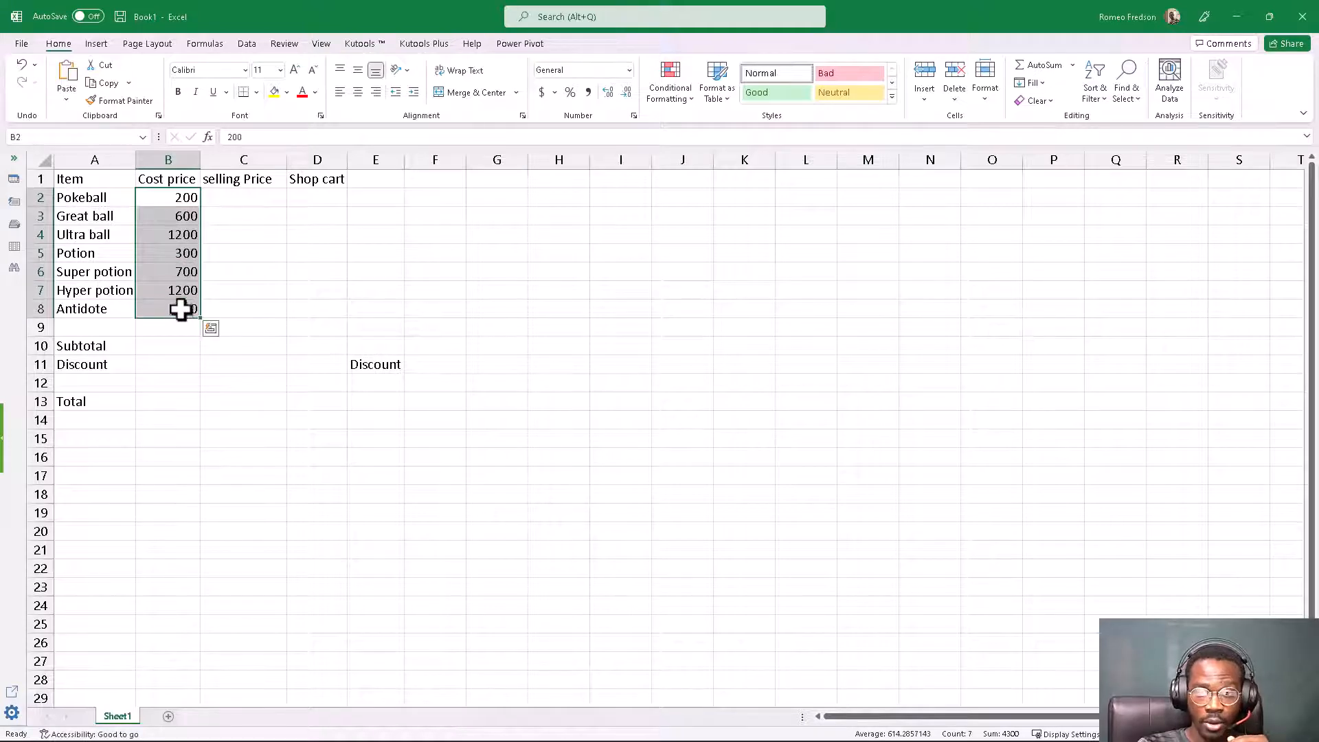
pyautogui.click(176, 194)
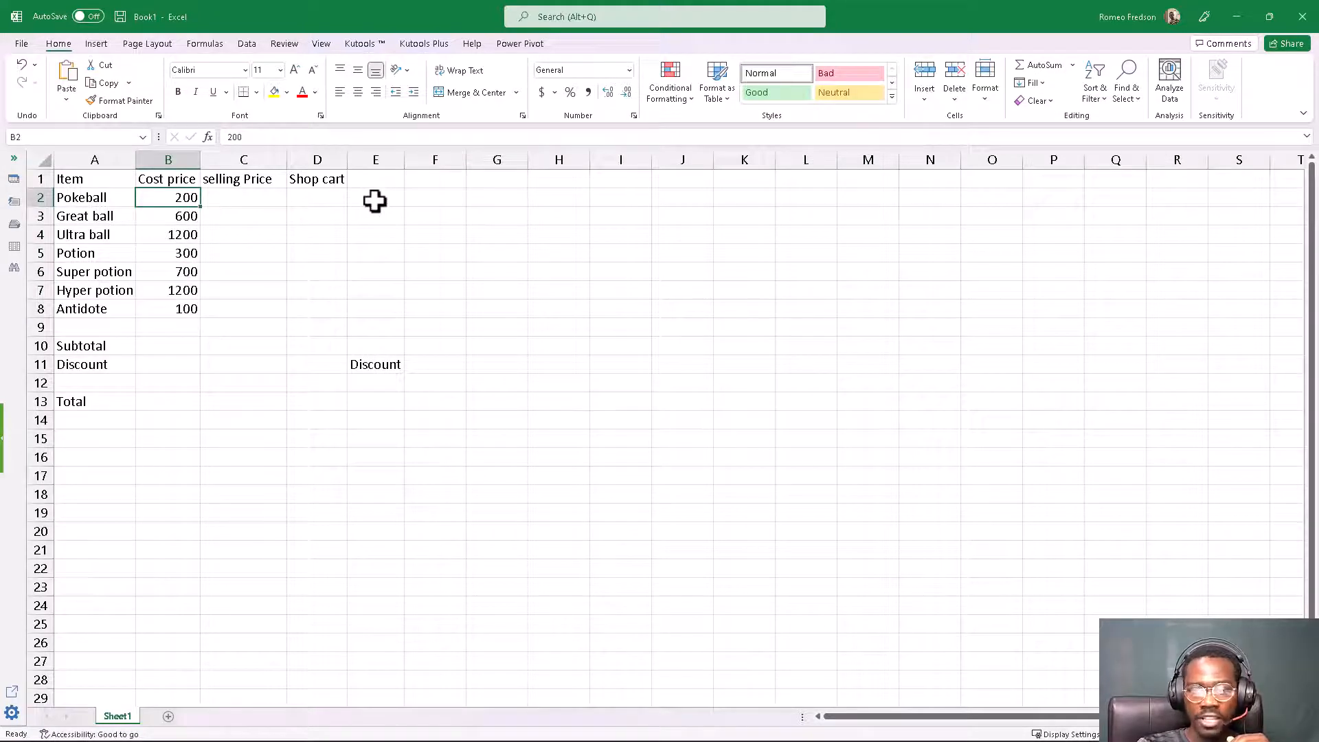
# Step: Enter 50 in cell E2 and move that value to cell F2
pyautogui.click(380, 200)
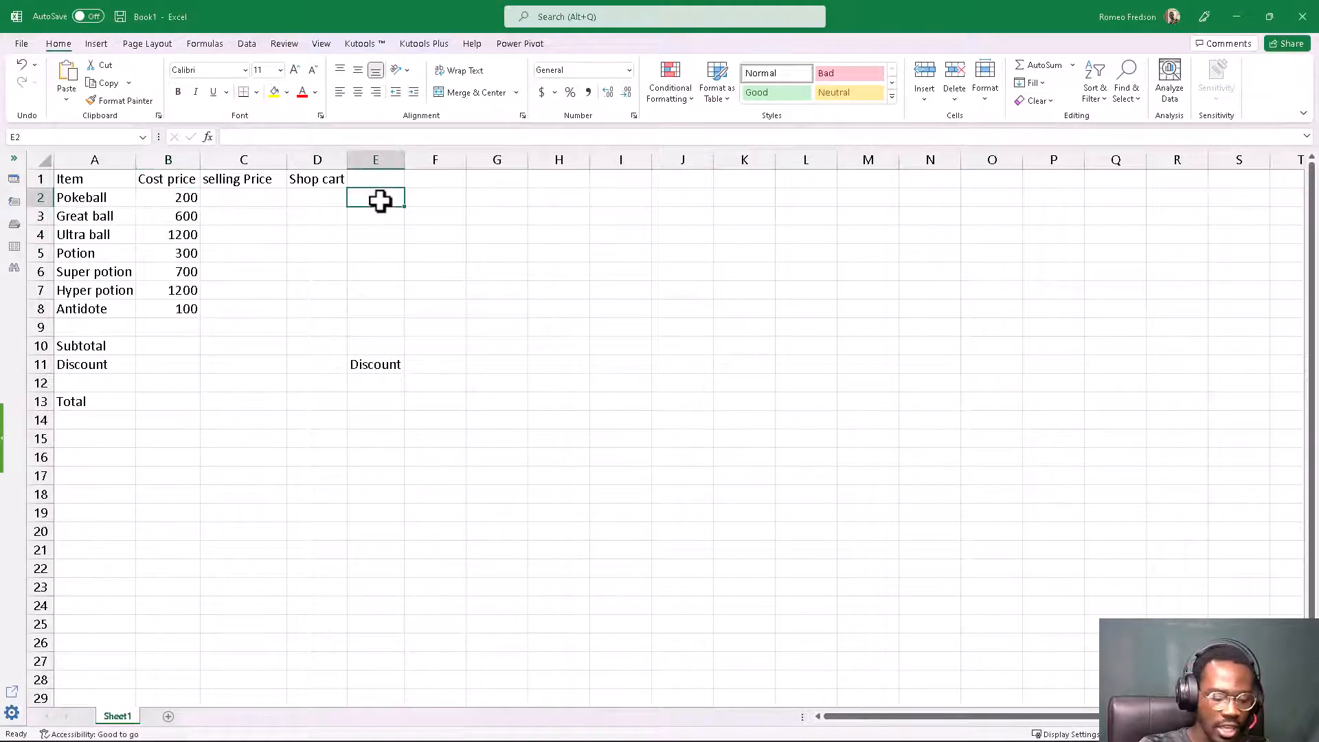
pyautogui.write('50')
pyautogui.press('Return')
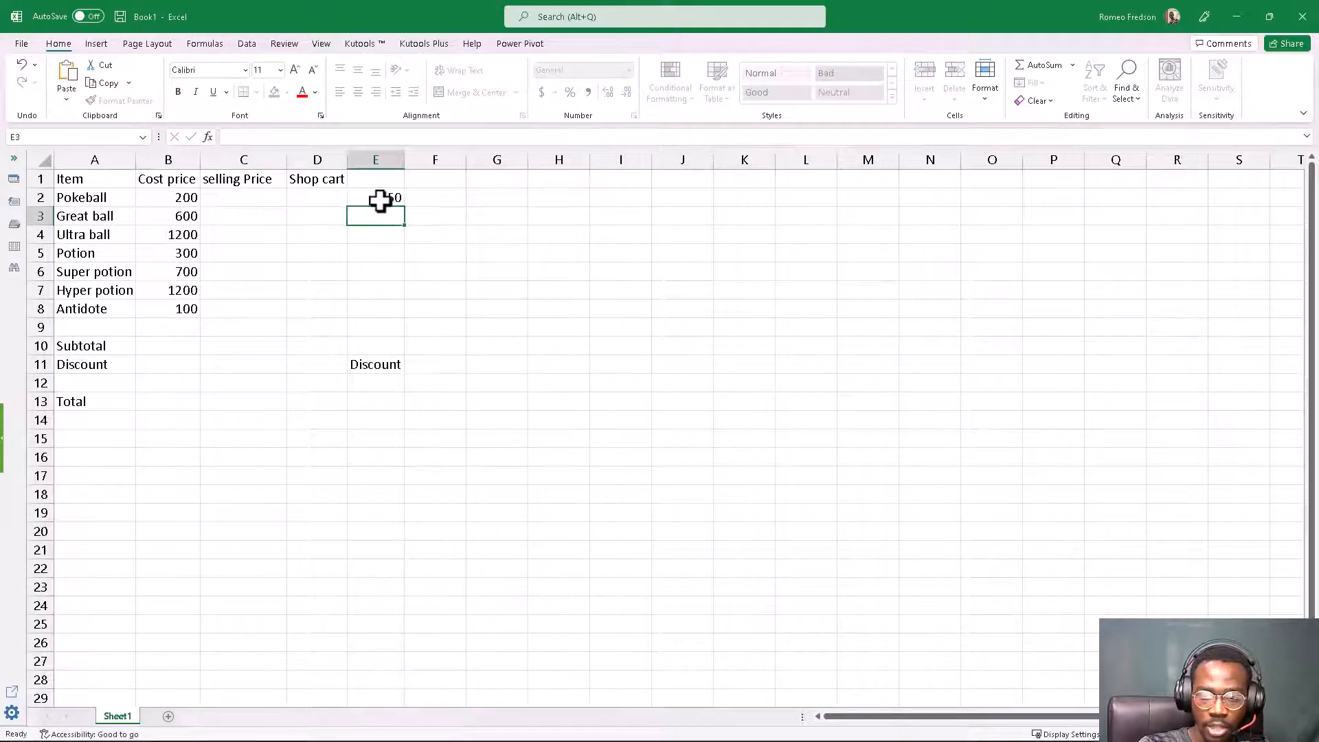
pyautogui.click(380, 200)
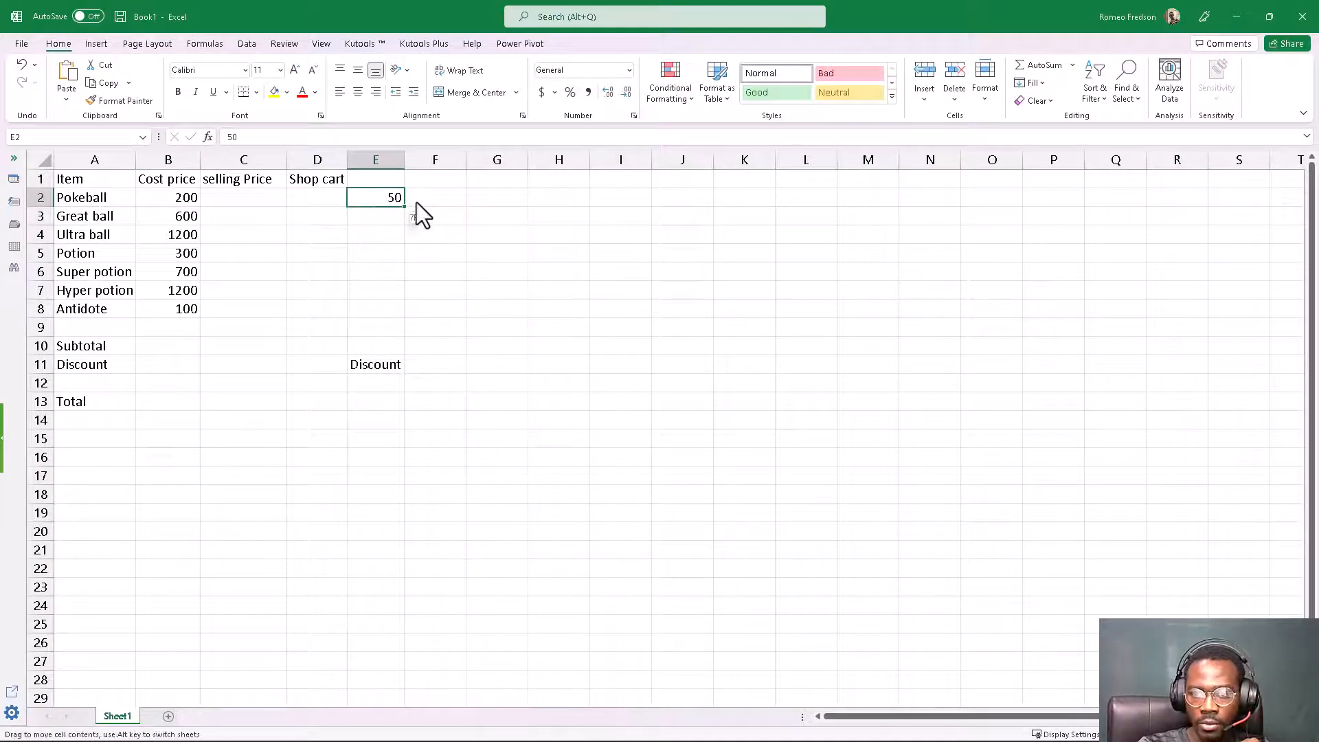
pyautogui.moveTo(421, 215); pyautogui.dragTo(421, 200)
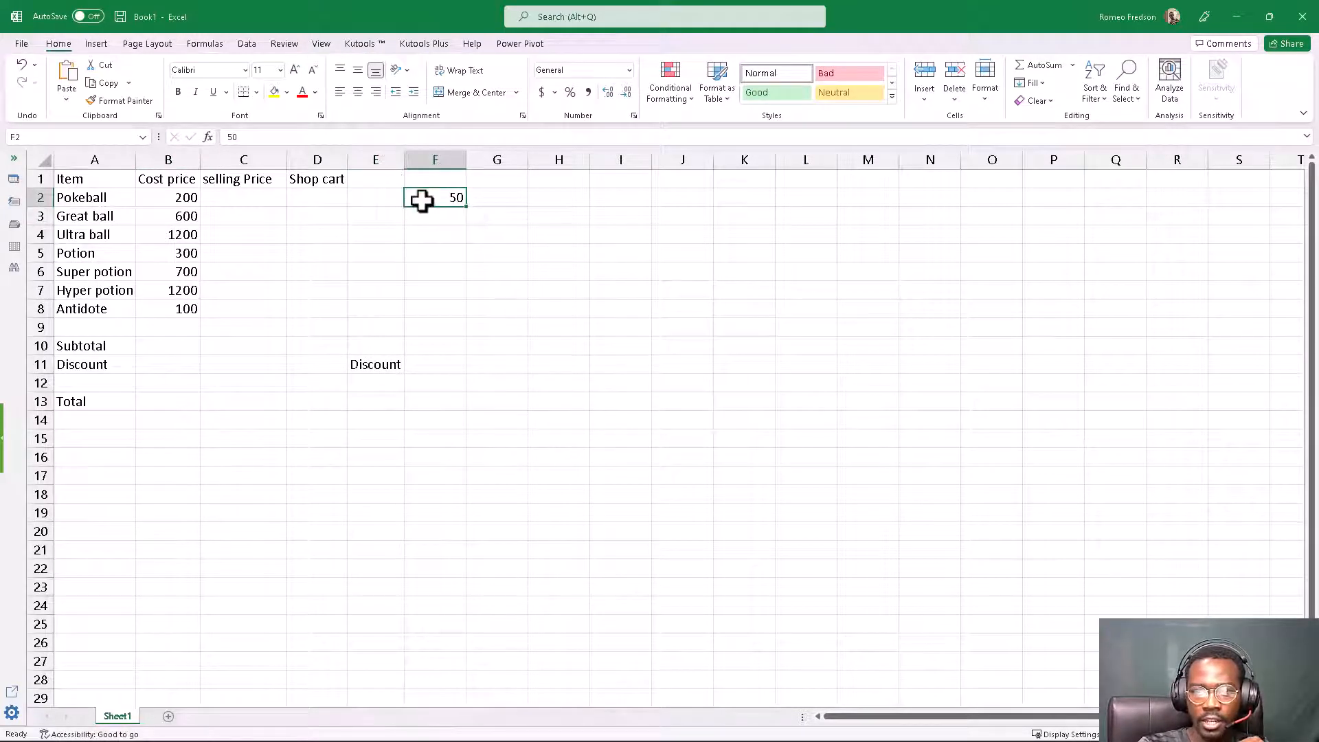
# Step: Enter the header "profit" in cell F1 above the value 50
pyautogui.click(239, 199)
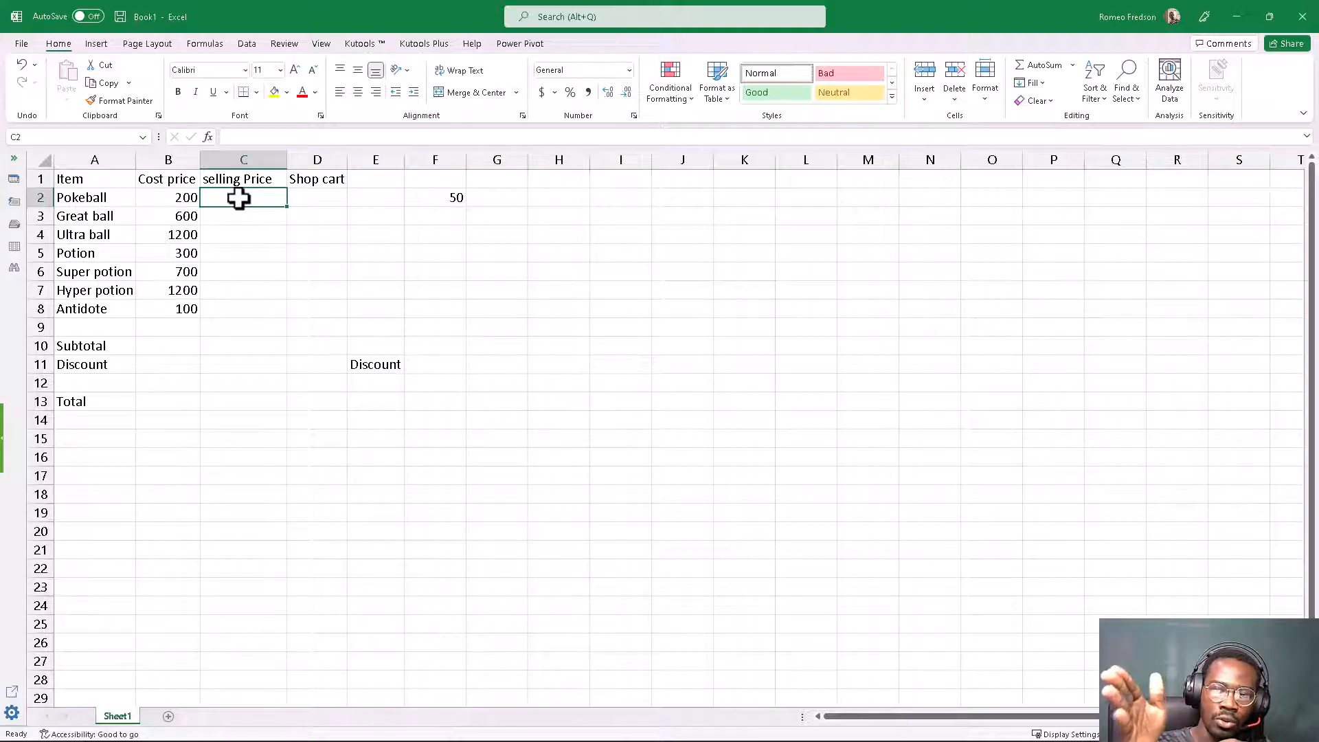
pyautogui.click(432, 177)
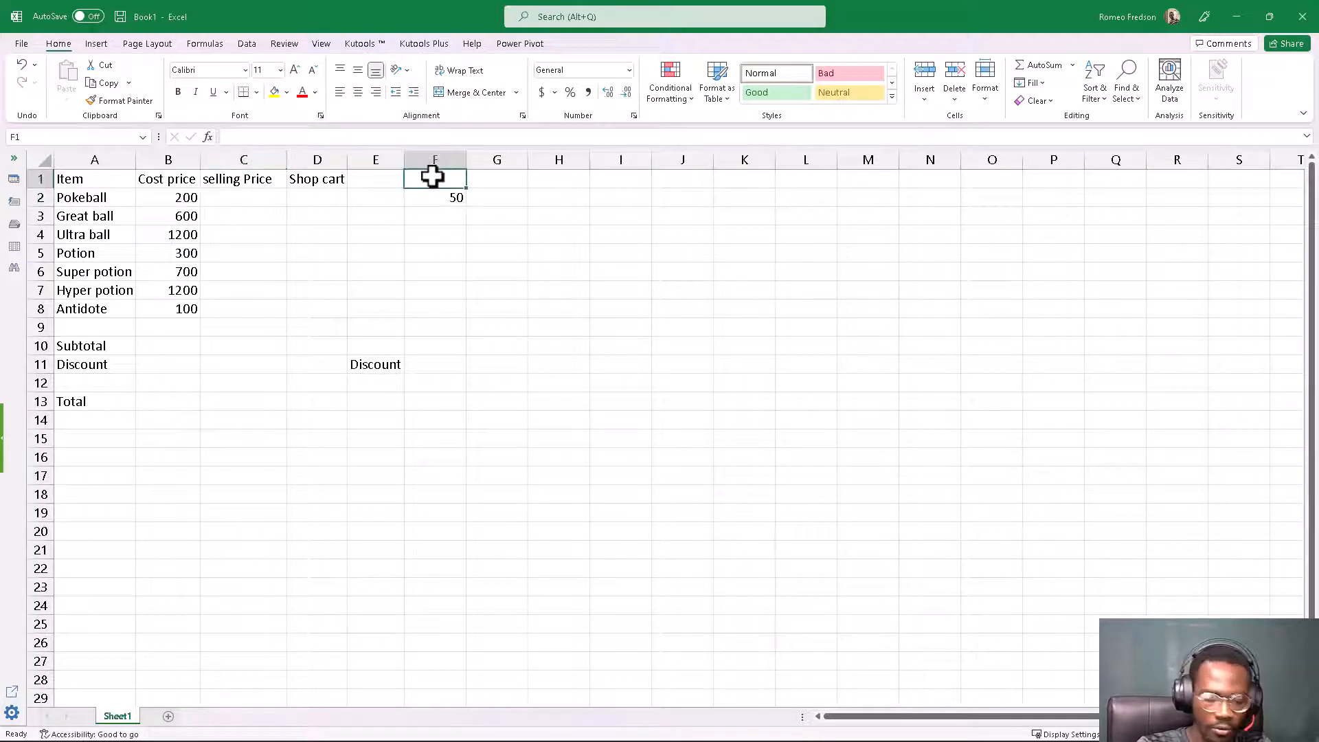
pyautogui.write('profit')
pyautogui.press('Return')
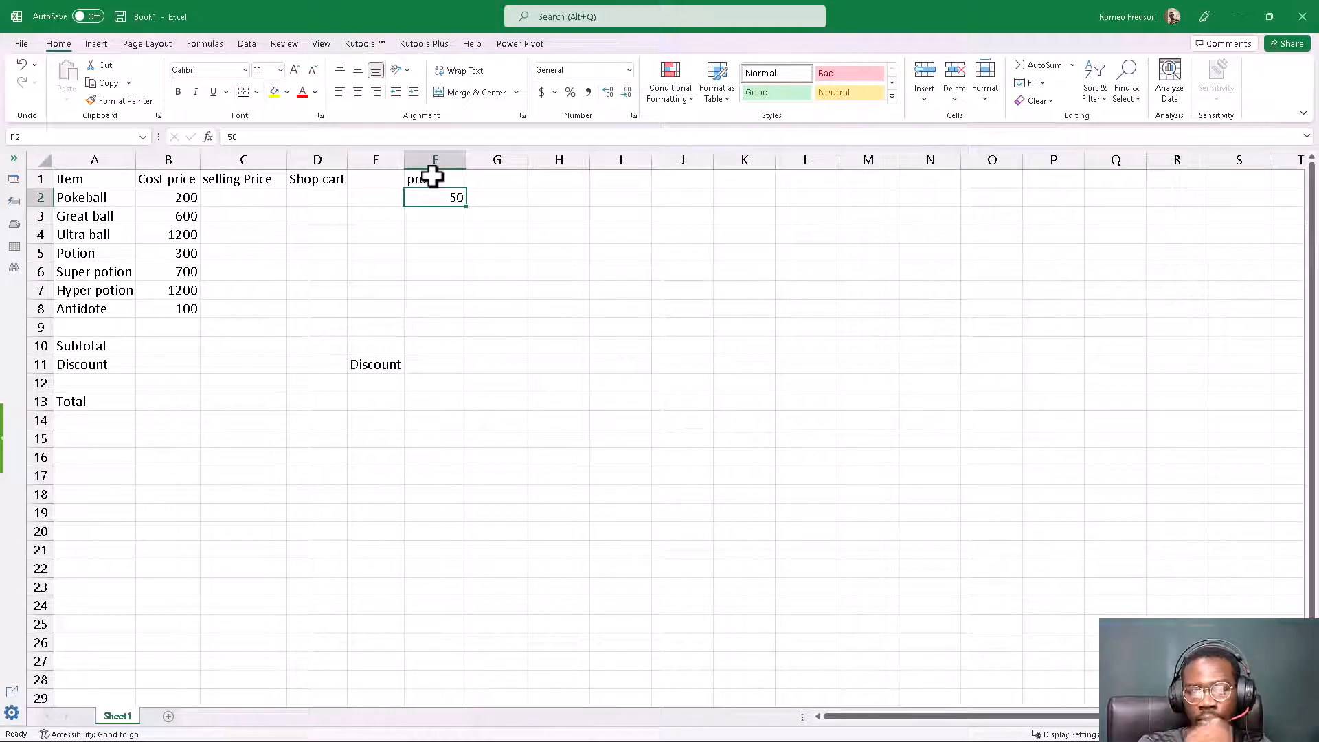
# Step: Calculate the Pokeball selling price in C2 with the formula =B2+F2 and fill it down to C8
pyautogui.click(241, 198)
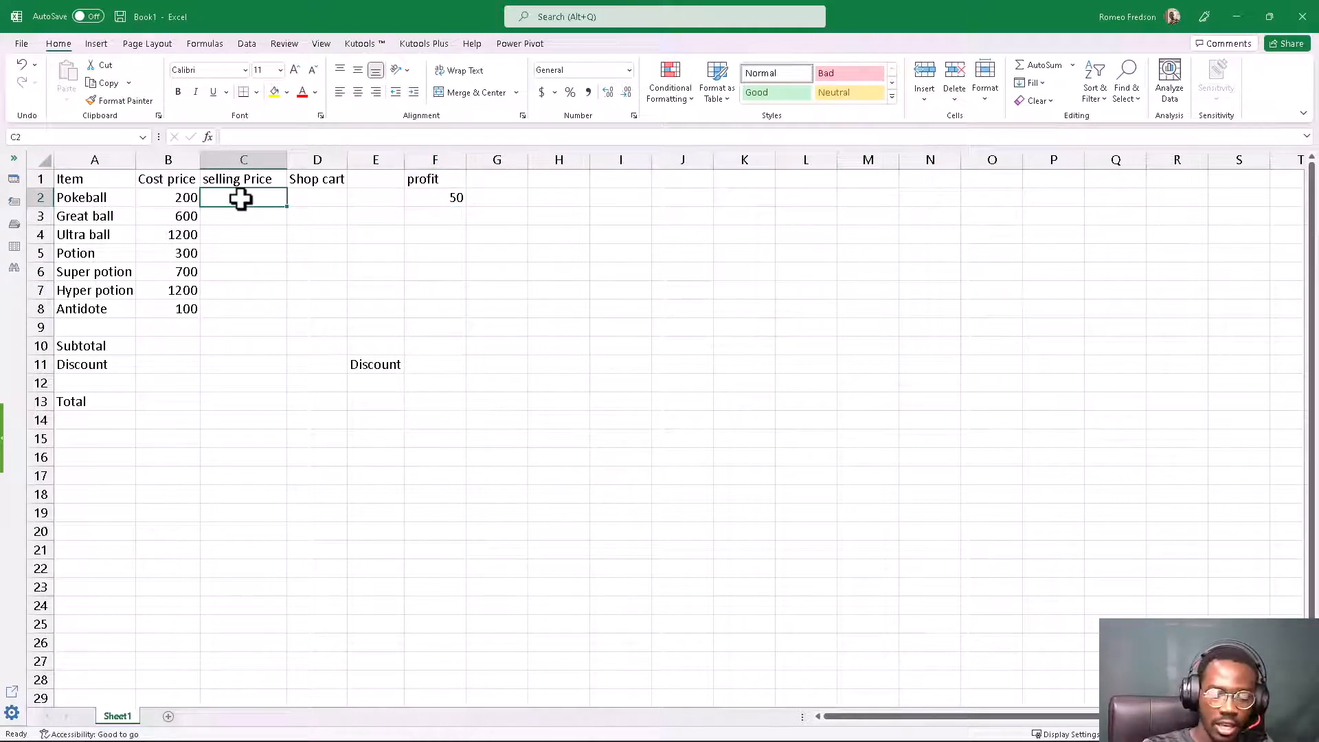
pyautogui.write('=')
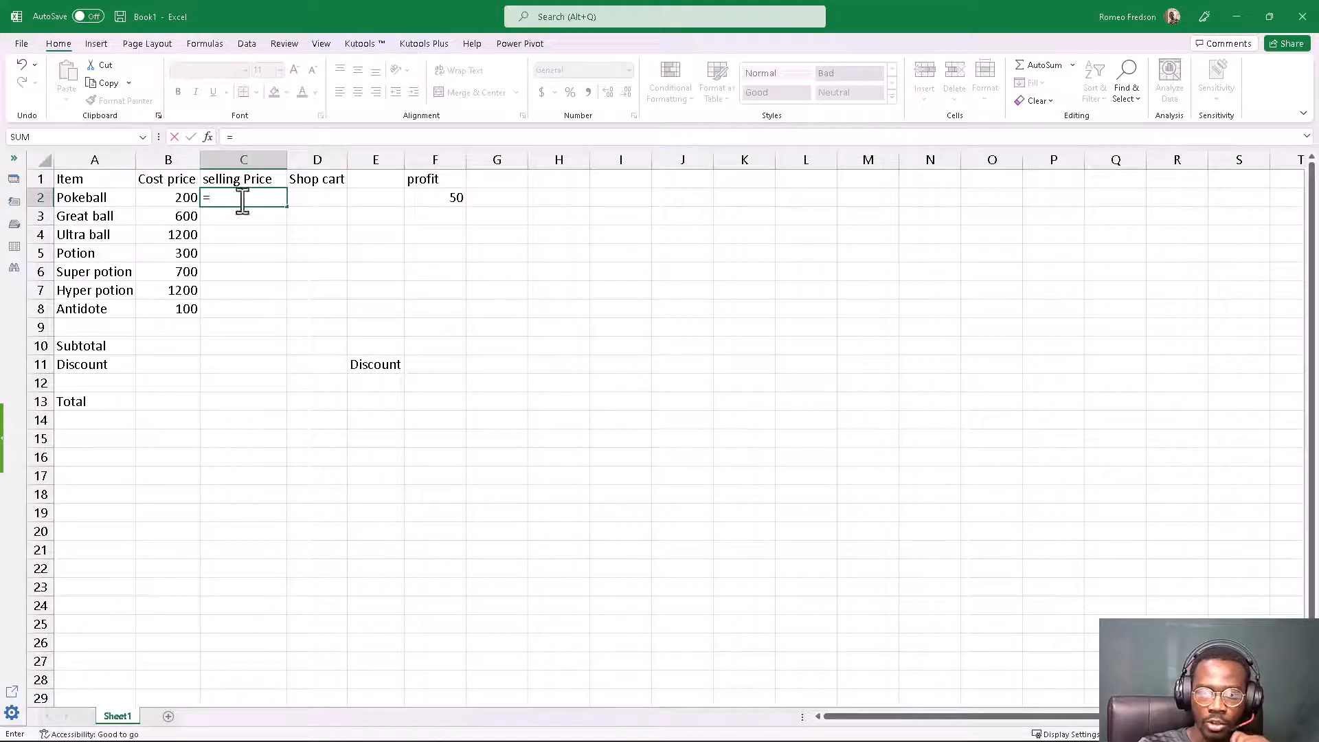
pyautogui.click(178, 196)
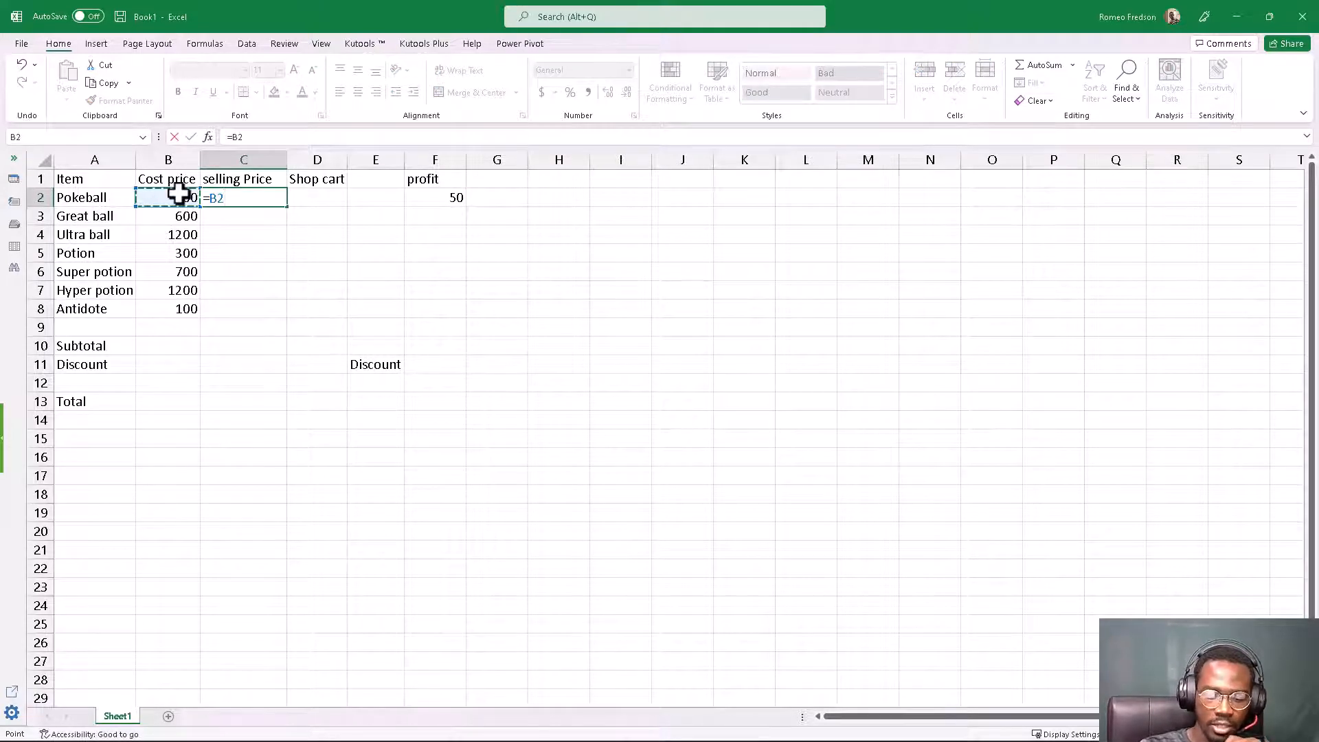
pyautogui.write('+')
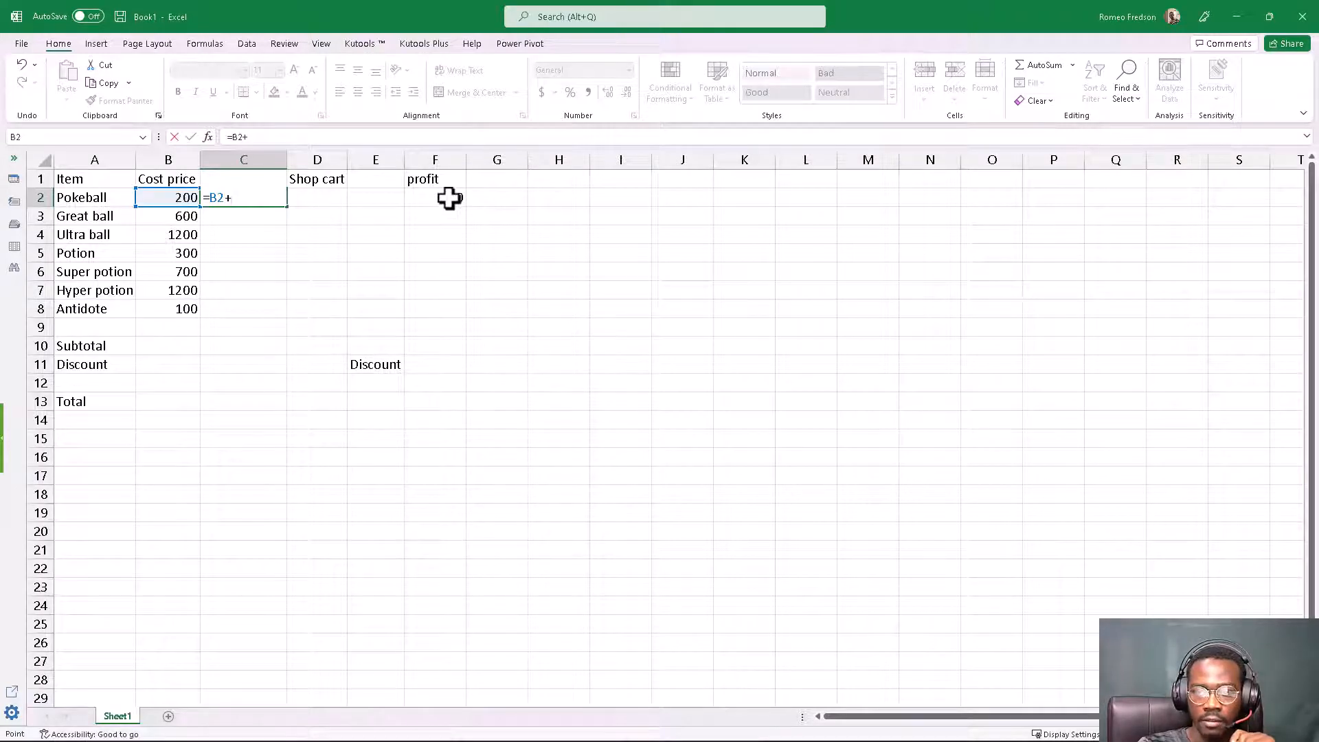
pyautogui.click(449, 199)
pyautogui.press('Return')
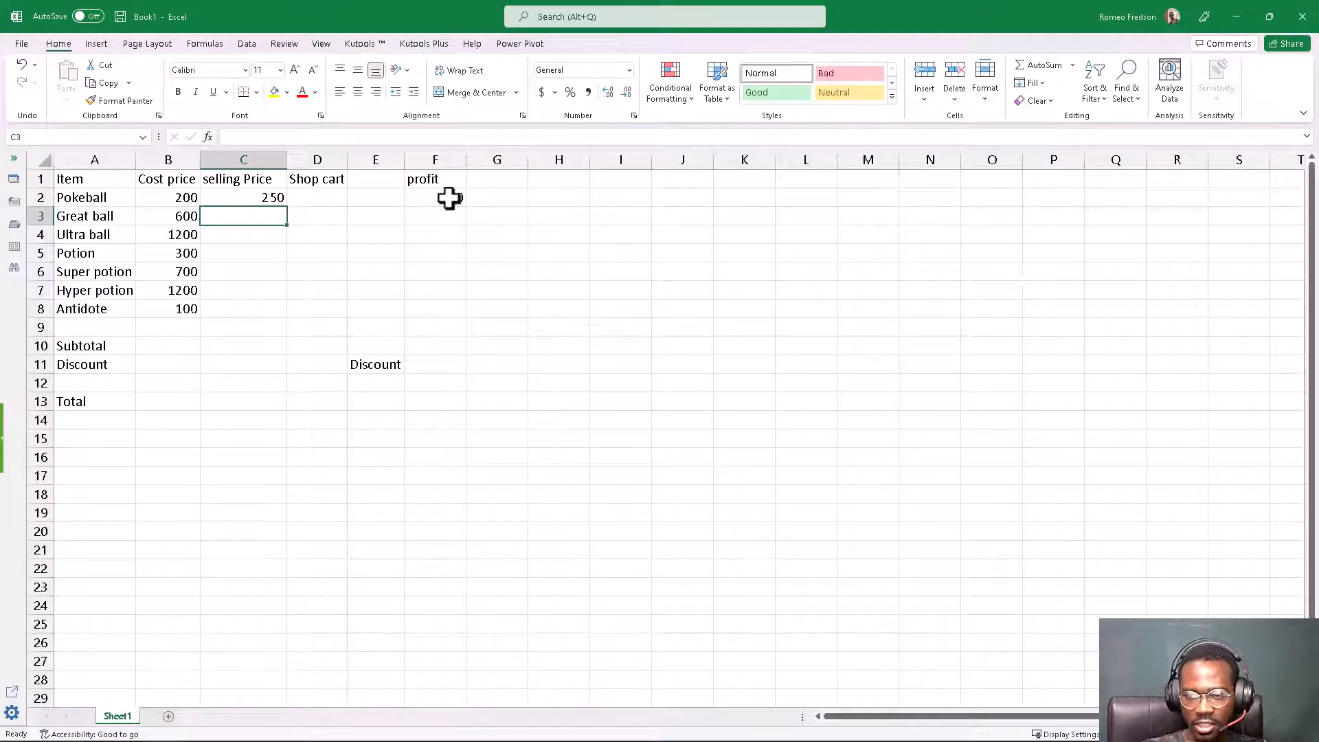
pyautogui.click(231, 199)
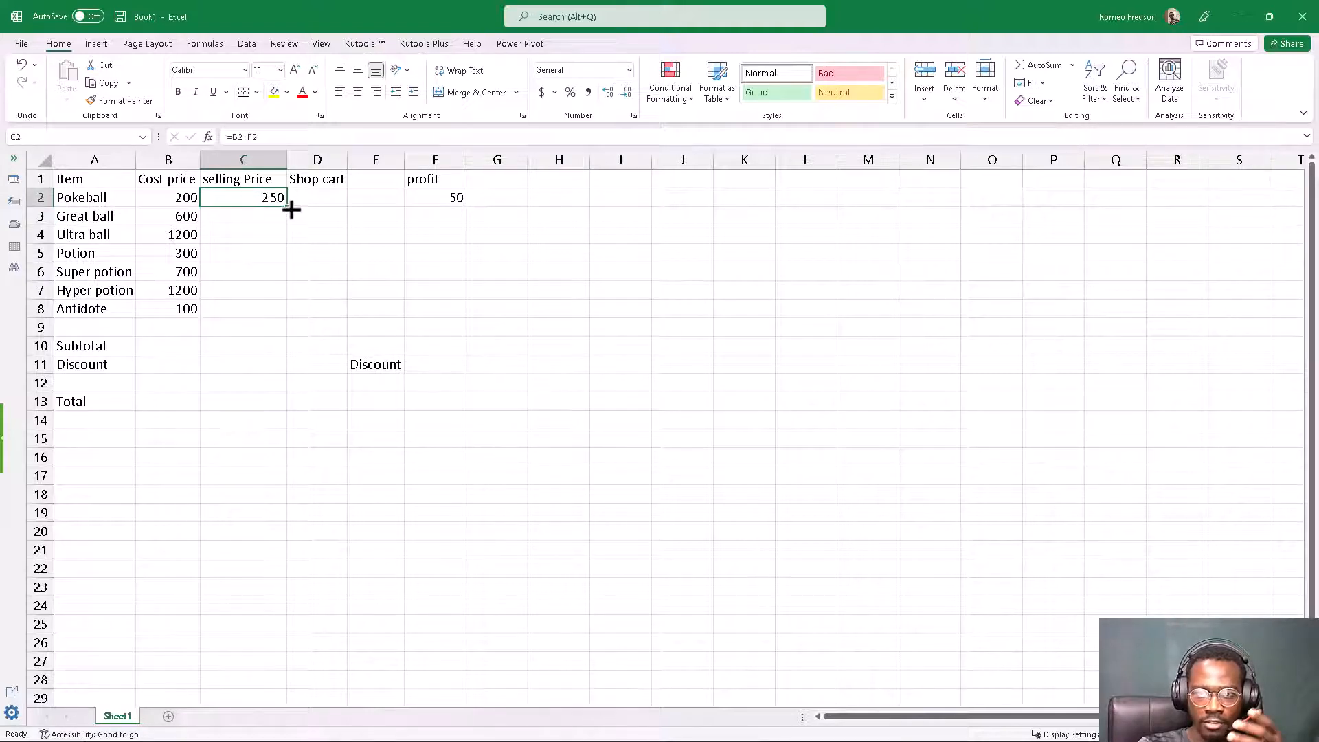
pyautogui.moveTo(291, 211); pyautogui.dragTo(280, 318)
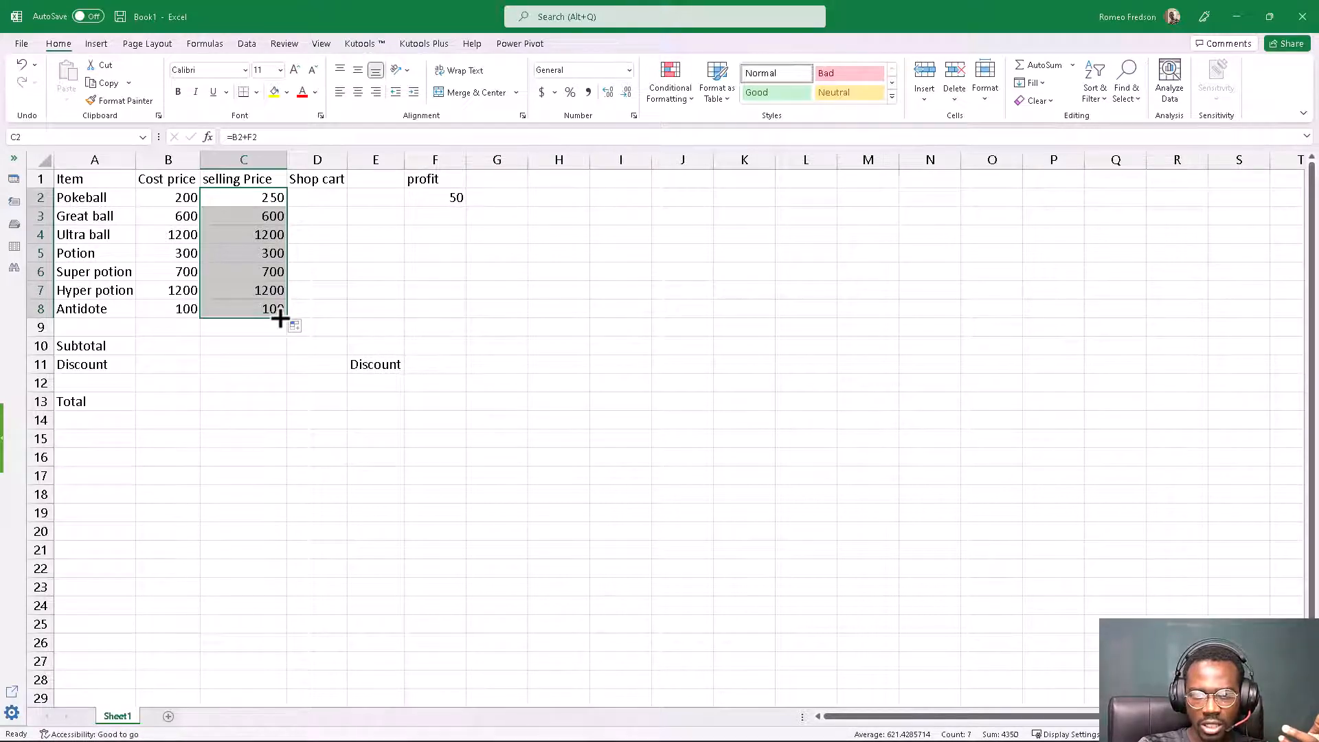
# Step: Examine the filled selling price formulas in C3:C8, including which cells the formula in C3 refers to
pyautogui.click(275, 215)
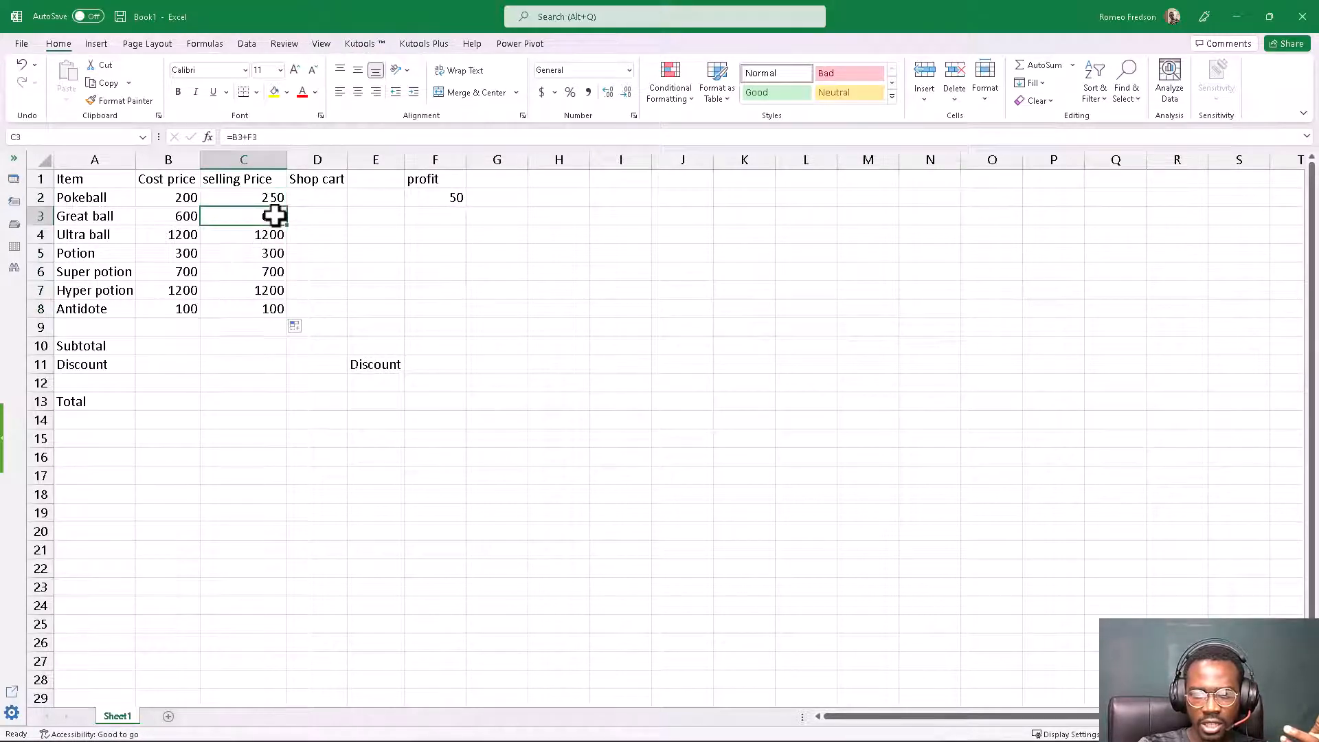
pyautogui.click(274, 234)
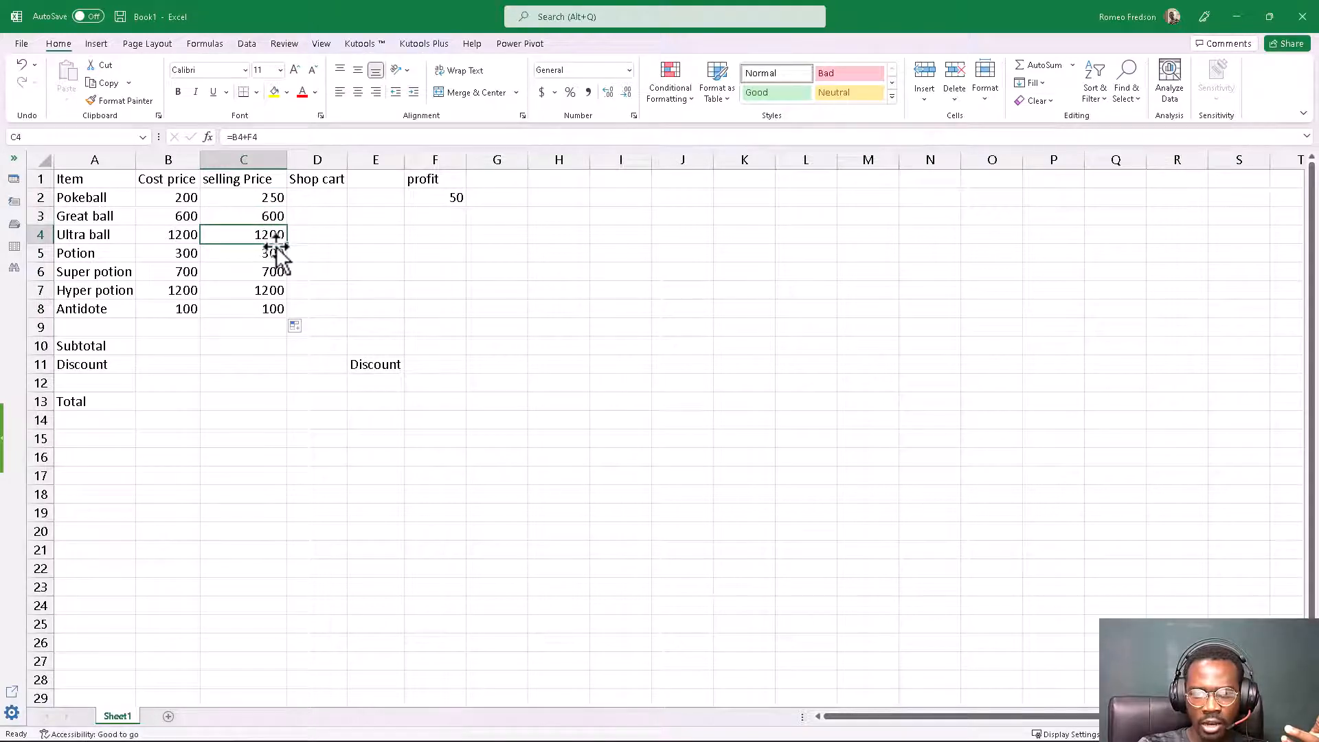
pyautogui.click(273, 256)
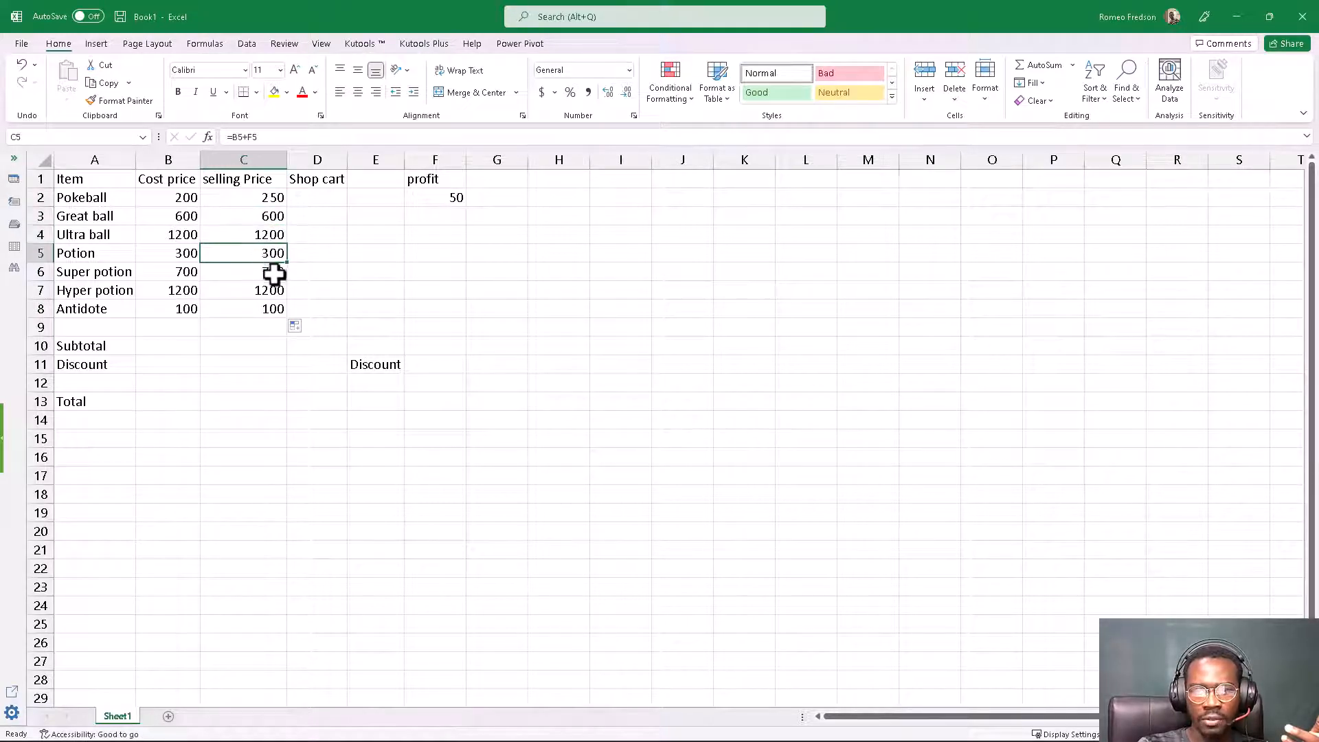
pyautogui.click(273, 273)
pyautogui.click(270, 291)
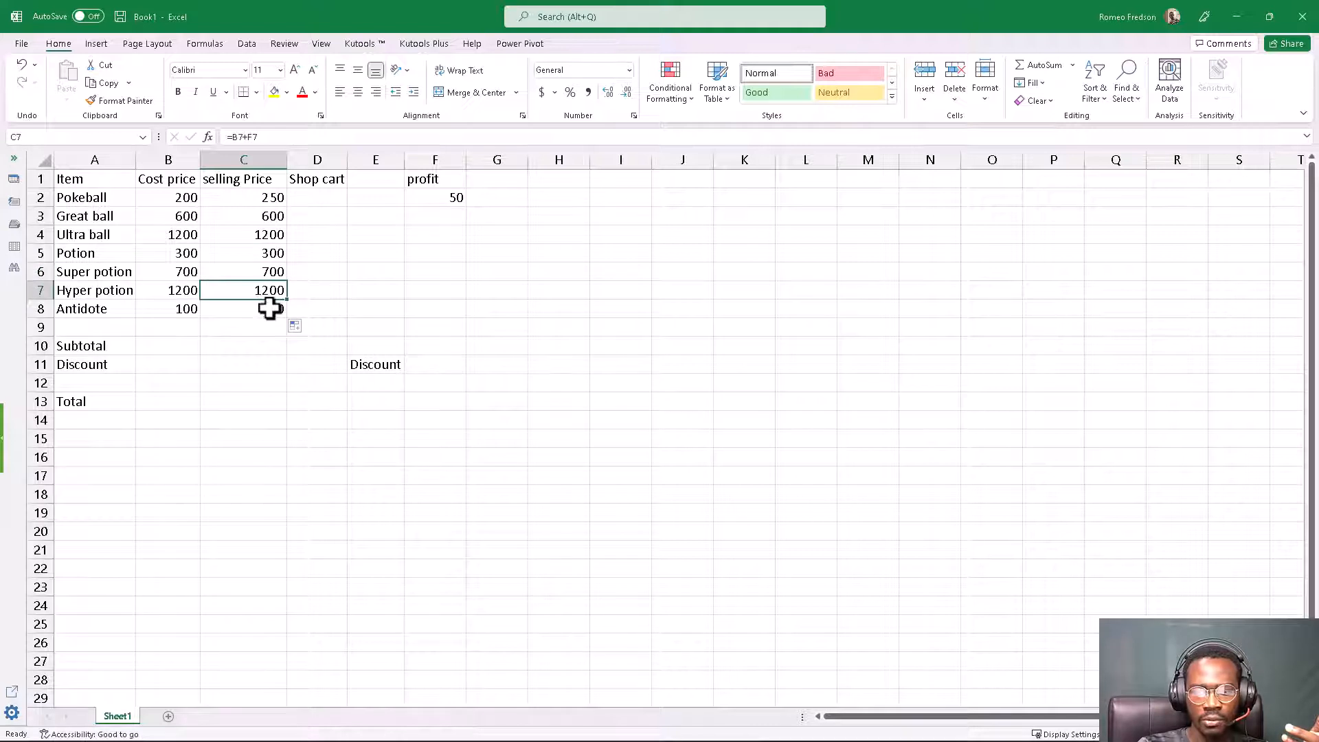
pyautogui.click(272, 309)
pyautogui.click(264, 341)
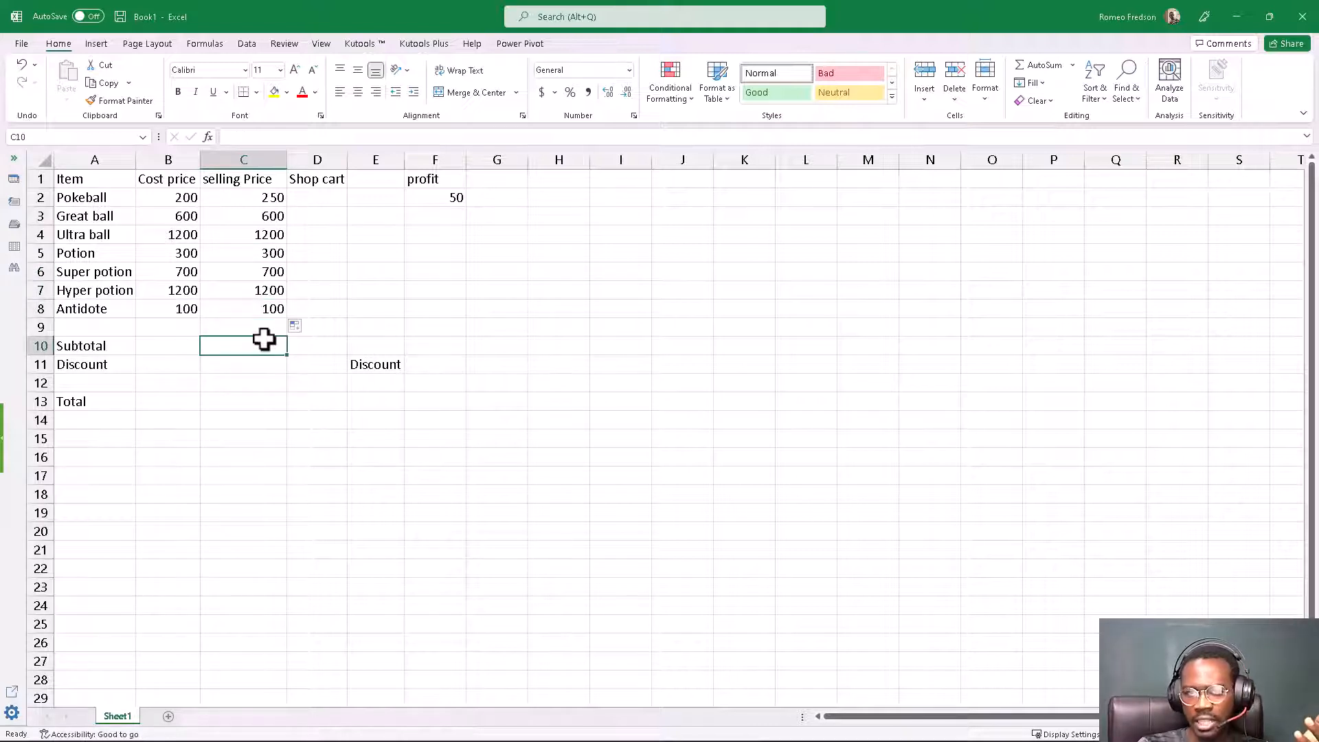
pyautogui.doubleClick(256, 217)
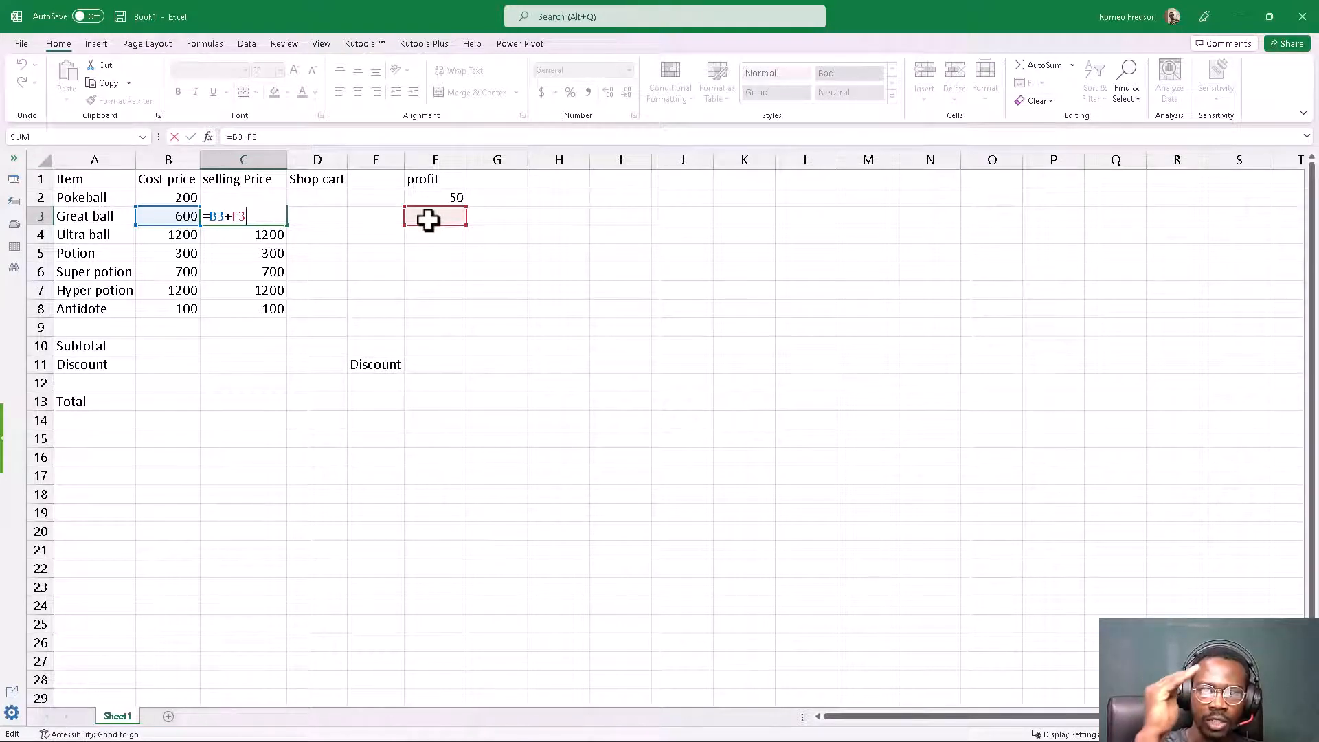
pyautogui.hotkey('ctrl', 'Return')
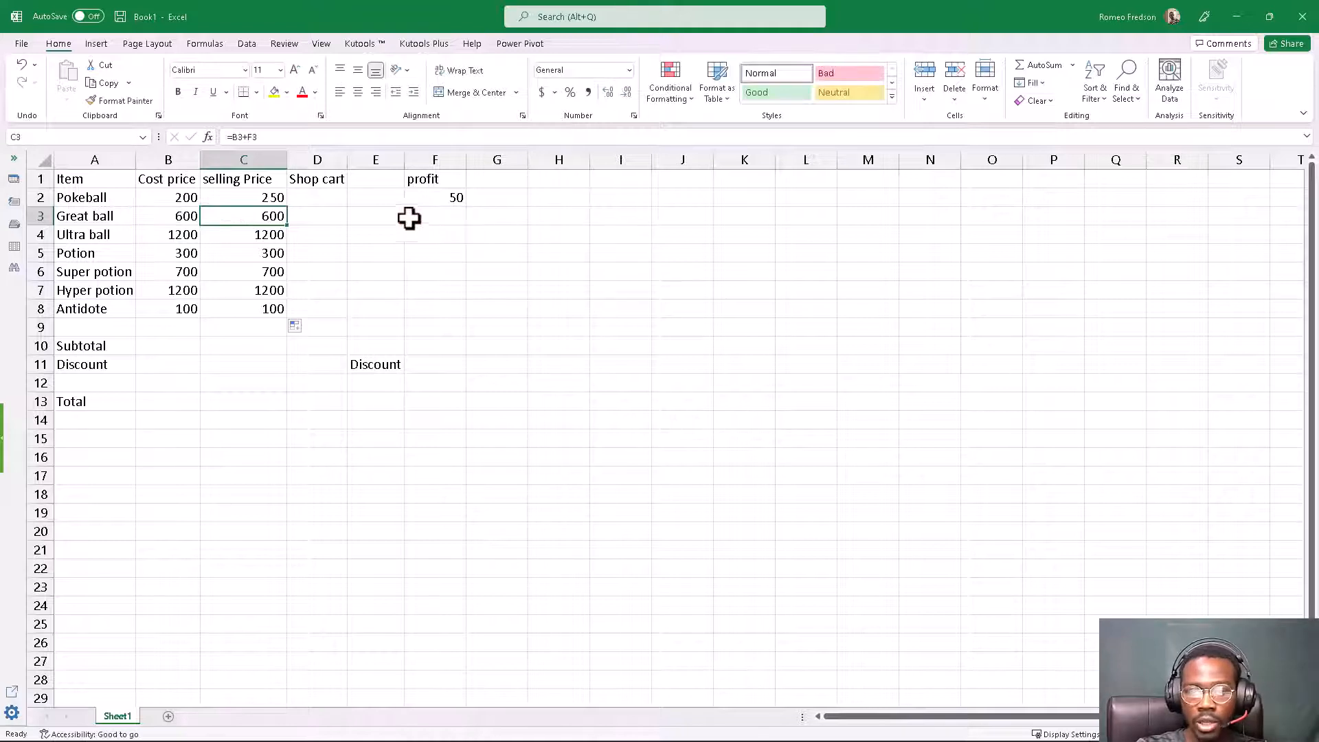
# Step: Examine how the C2 formula uses cost price B2 and profit F2, marking these cells with temporary red annotations
pyautogui.click(166, 198)
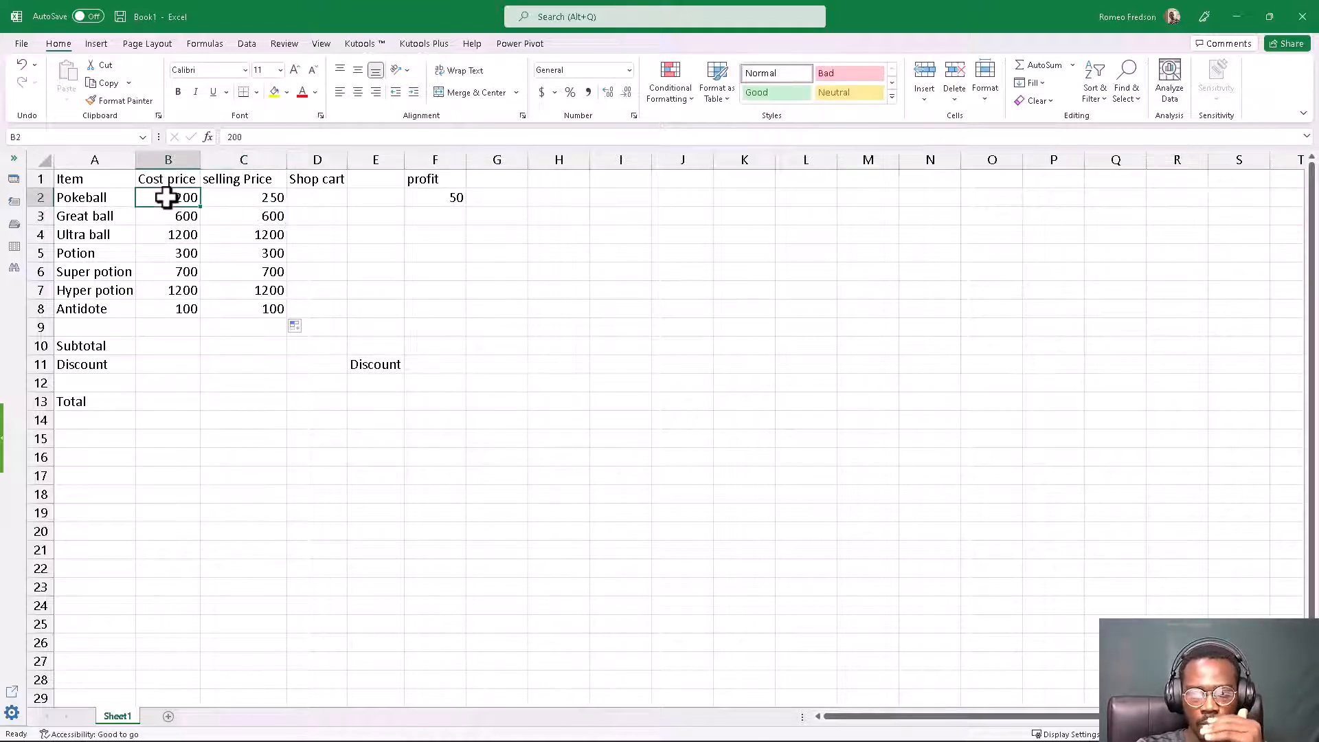
pyautogui.click(439, 201)
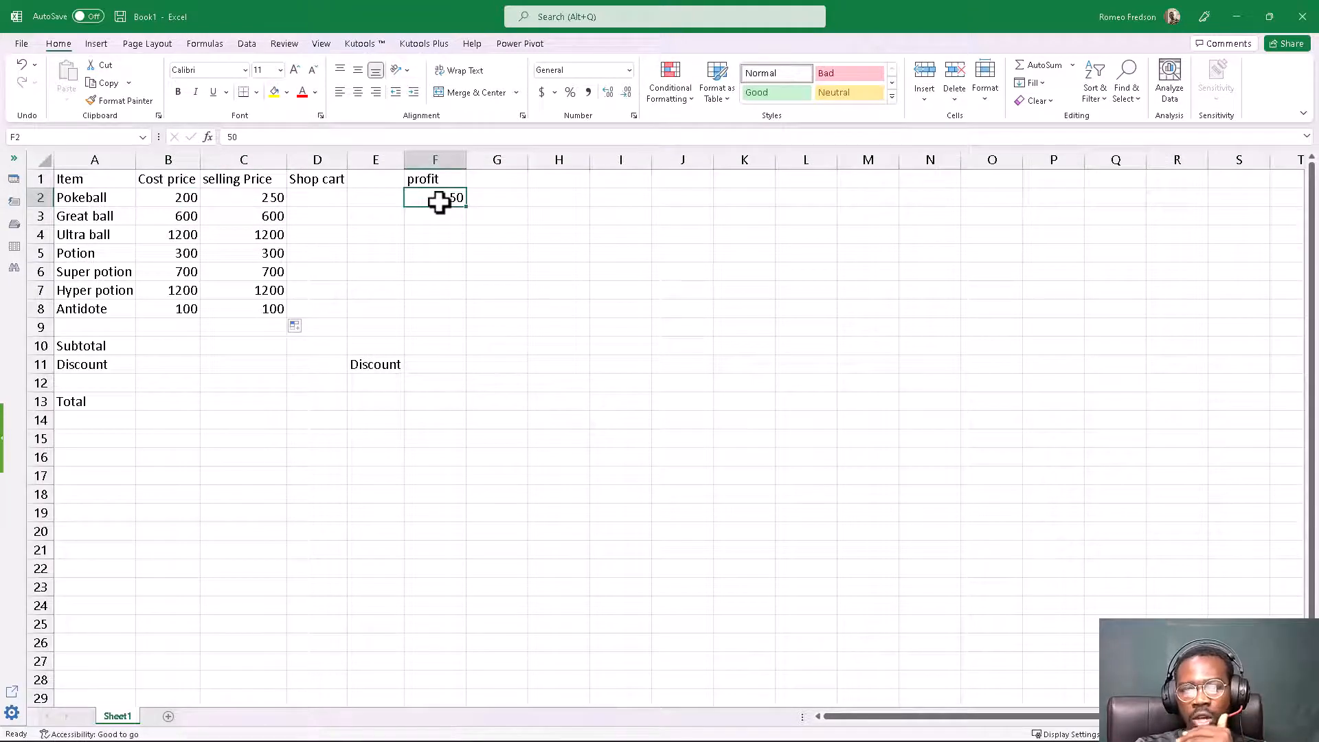
pyautogui.click(273, 201)
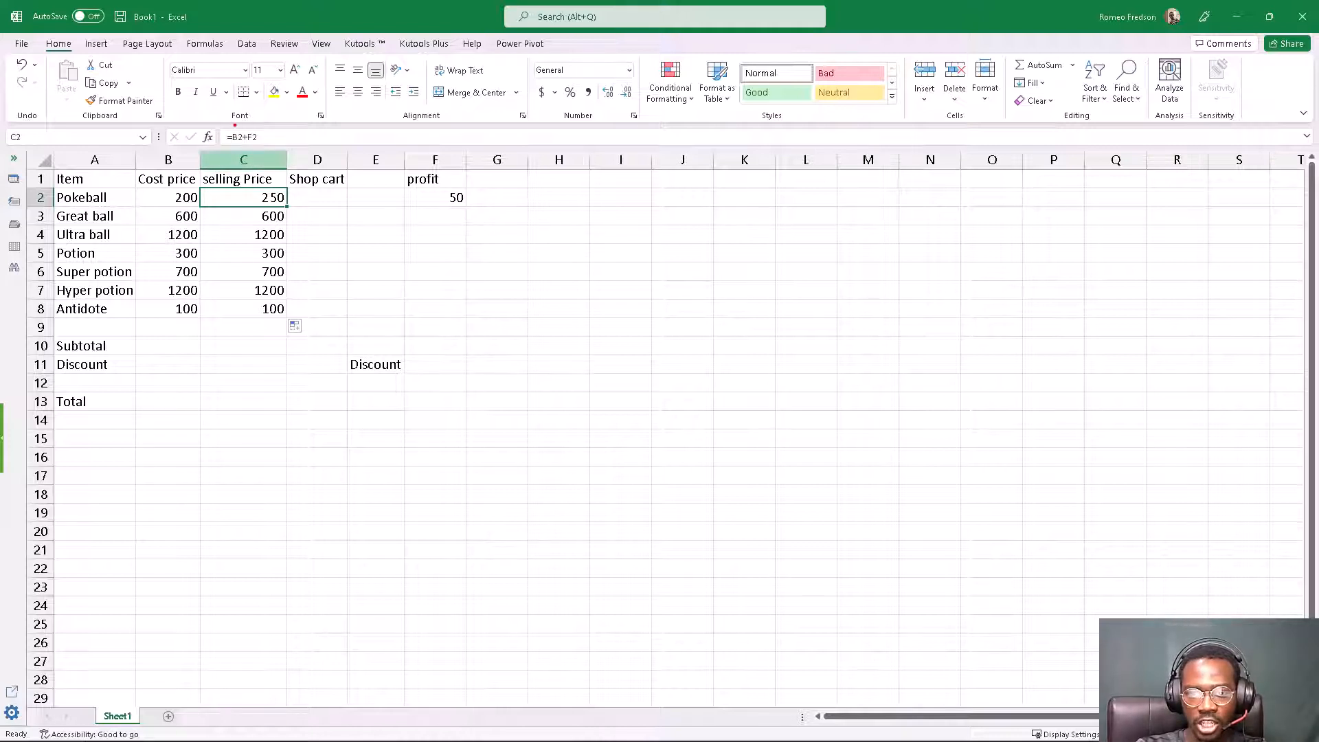
pyautogui.moveTo(223, 124)
pyautogui.mouseDown()
pyautogui.moveTo(244, 168)
pyautogui.moveTo(289, 134)
pyautogui.moveTo(218, 124)
pyautogui.mouseUp()
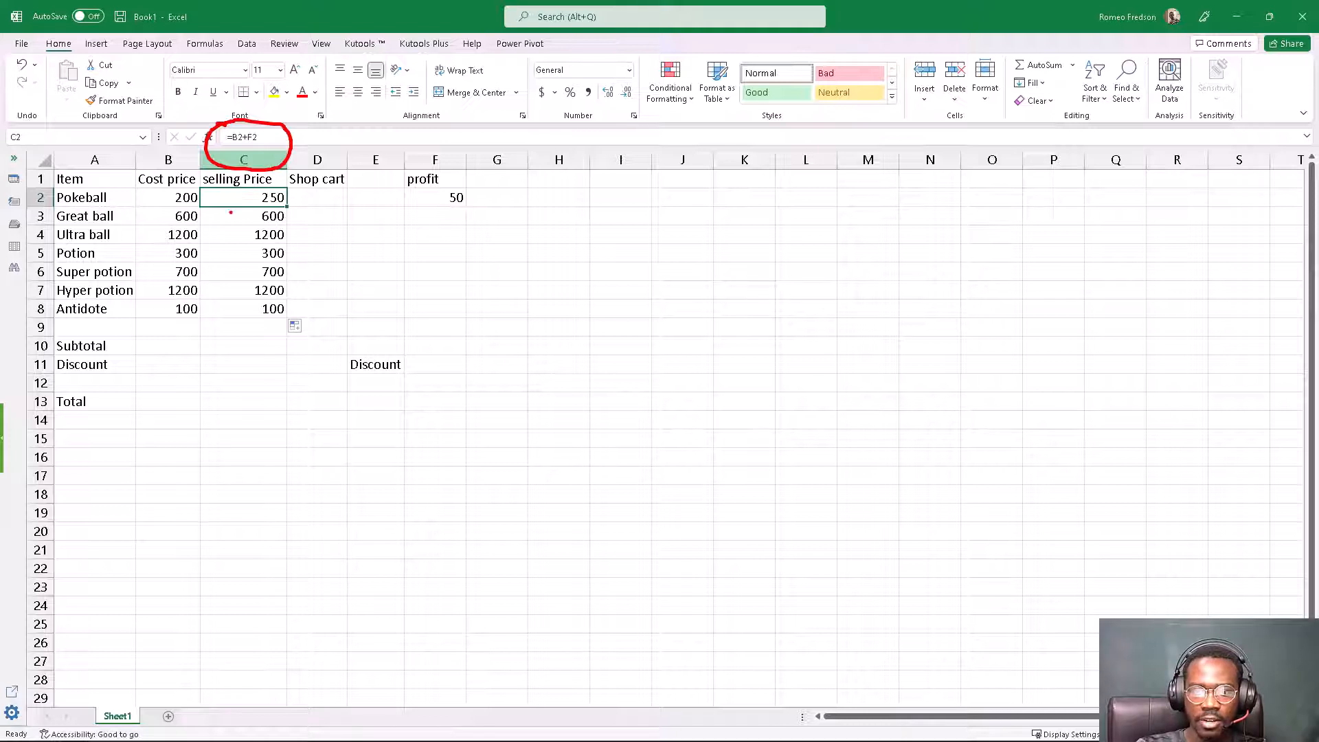
pyautogui.moveTo(231, 213); pyautogui.dragTo(292, 206)
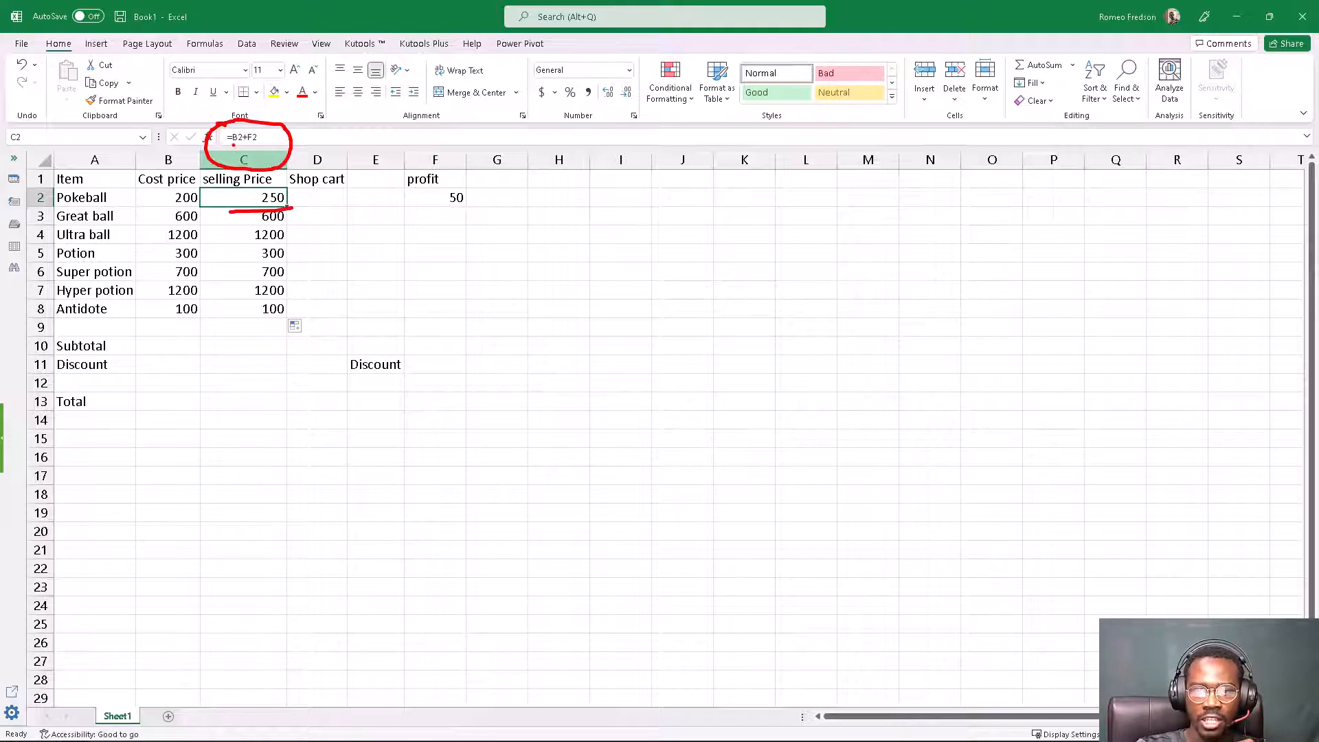
pyautogui.moveTo(421, 210); pyautogui.dragTo(467, 207)
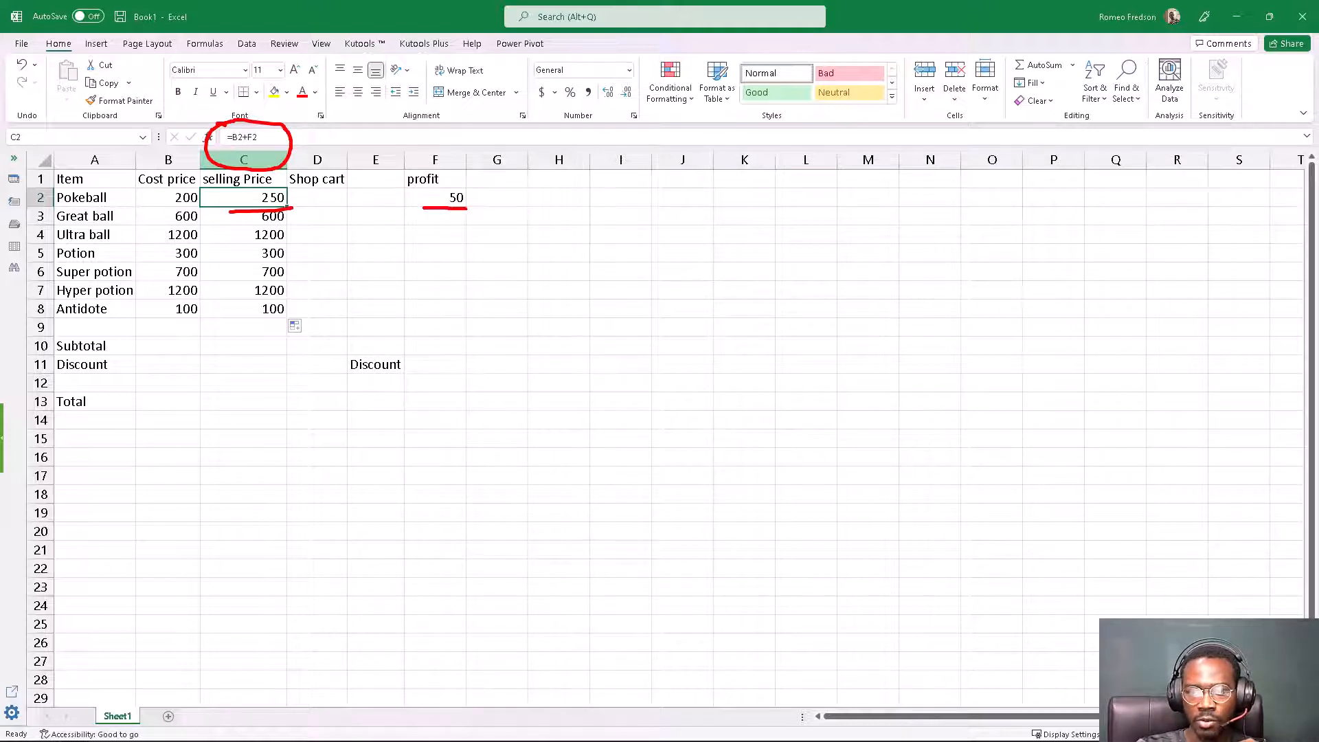
pyautogui.moveTo(166, 205); pyautogui.dragTo(186, 199)
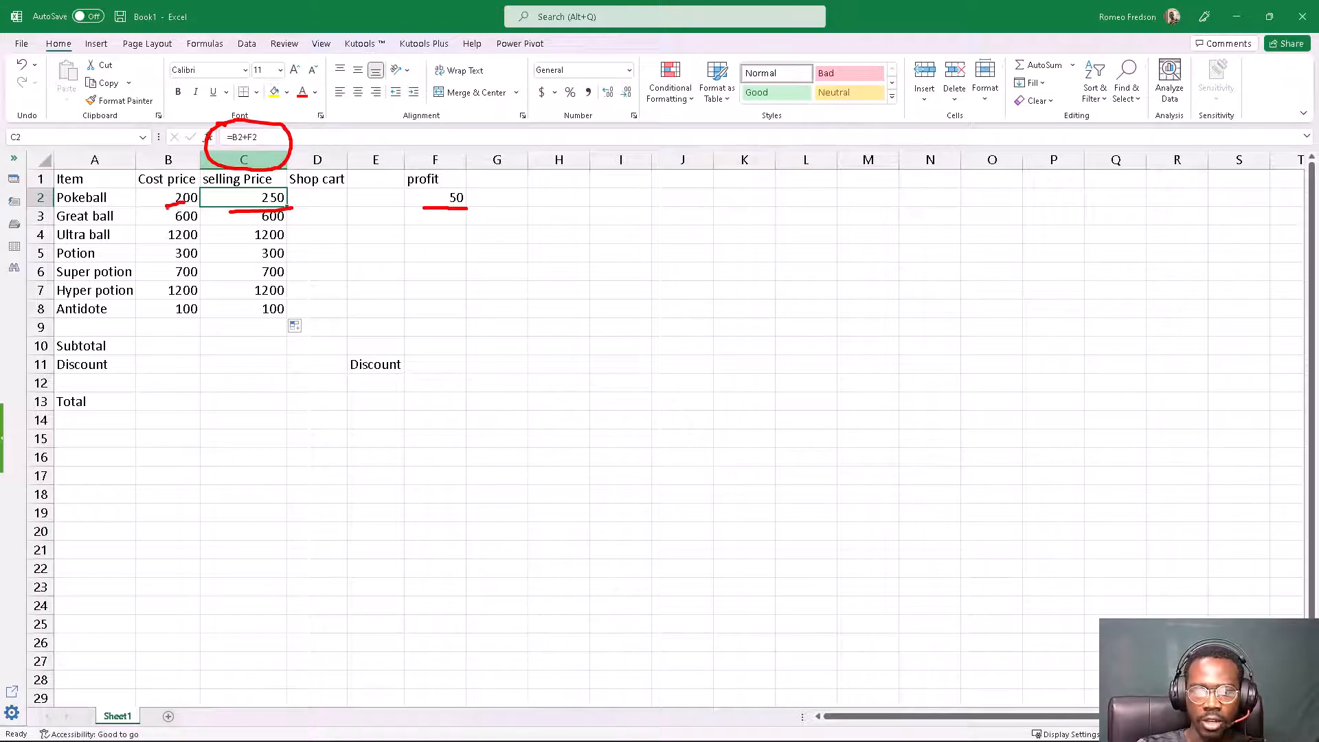
pyautogui.press('Escape')
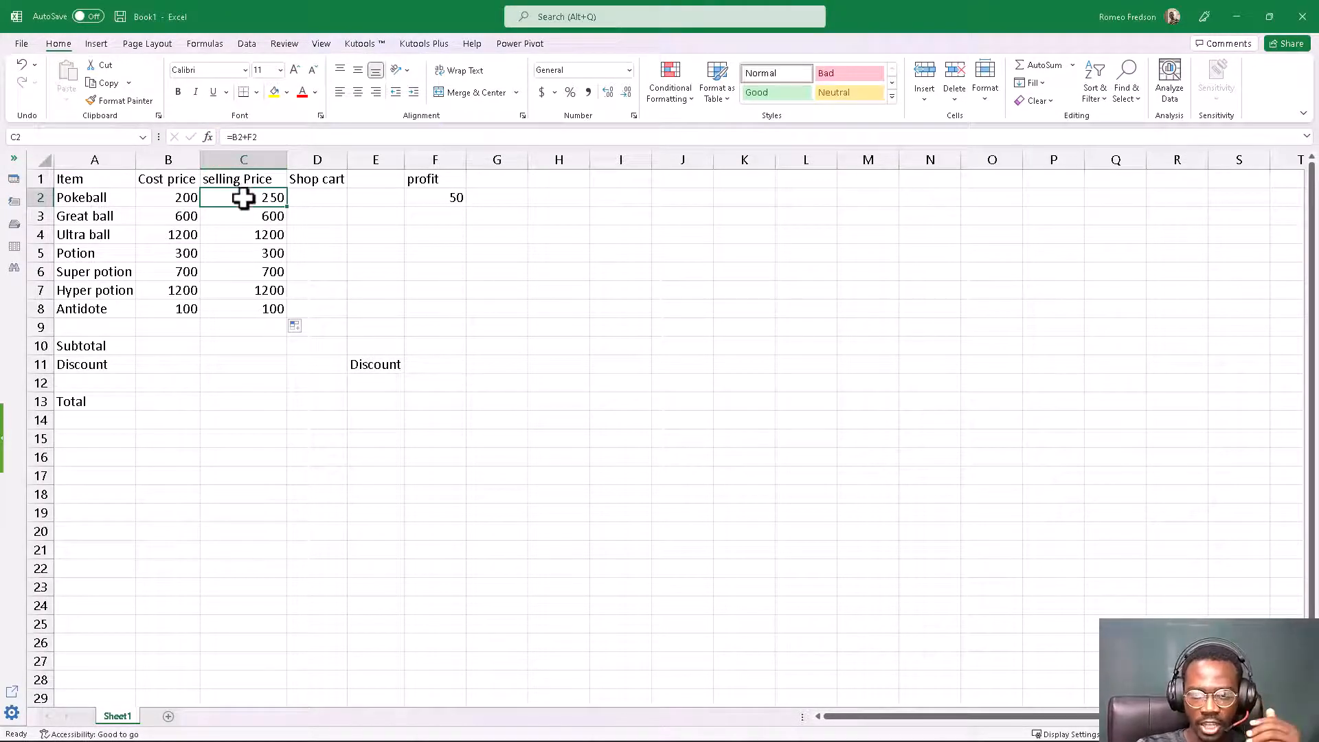
# Step: Compare the cell references used by the selling price formulas in C2 and C3
pyautogui.doubleClick(243, 198)
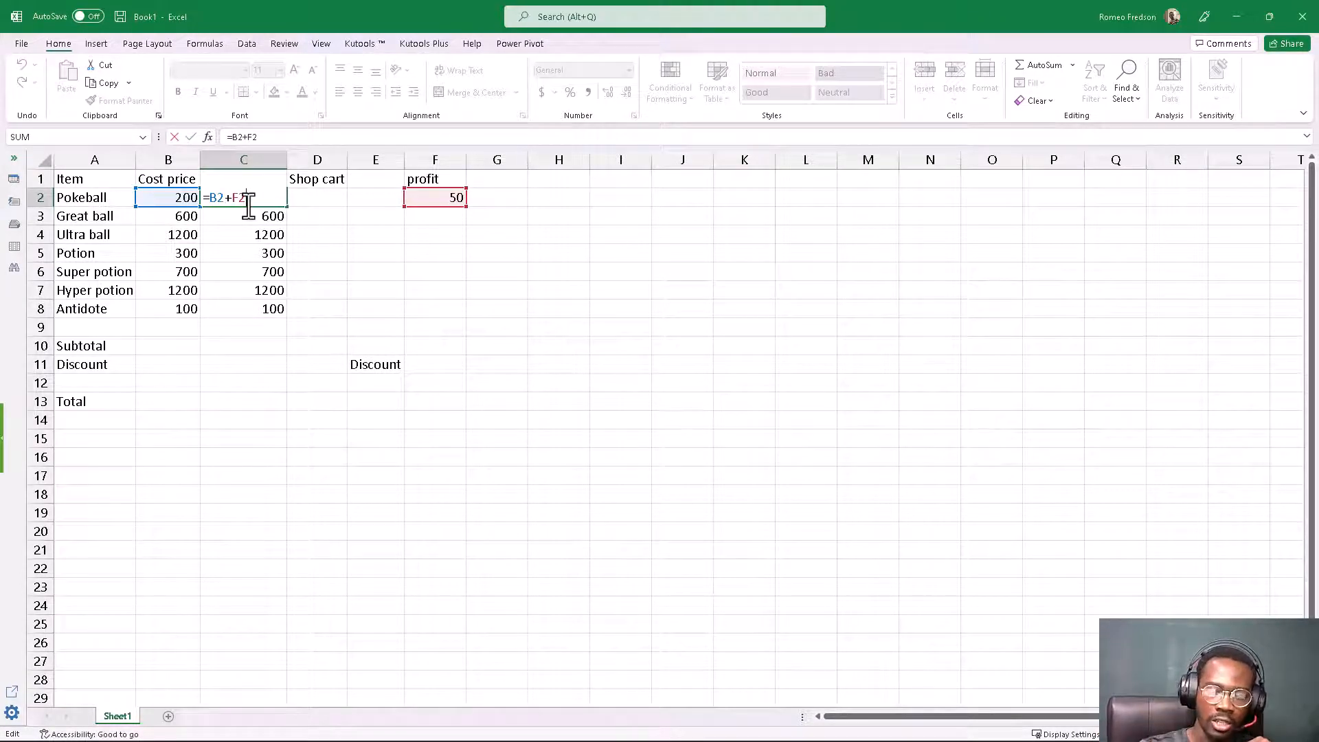
pyautogui.hotkey('ctrl', 'Return')
pyautogui.click(248, 213)
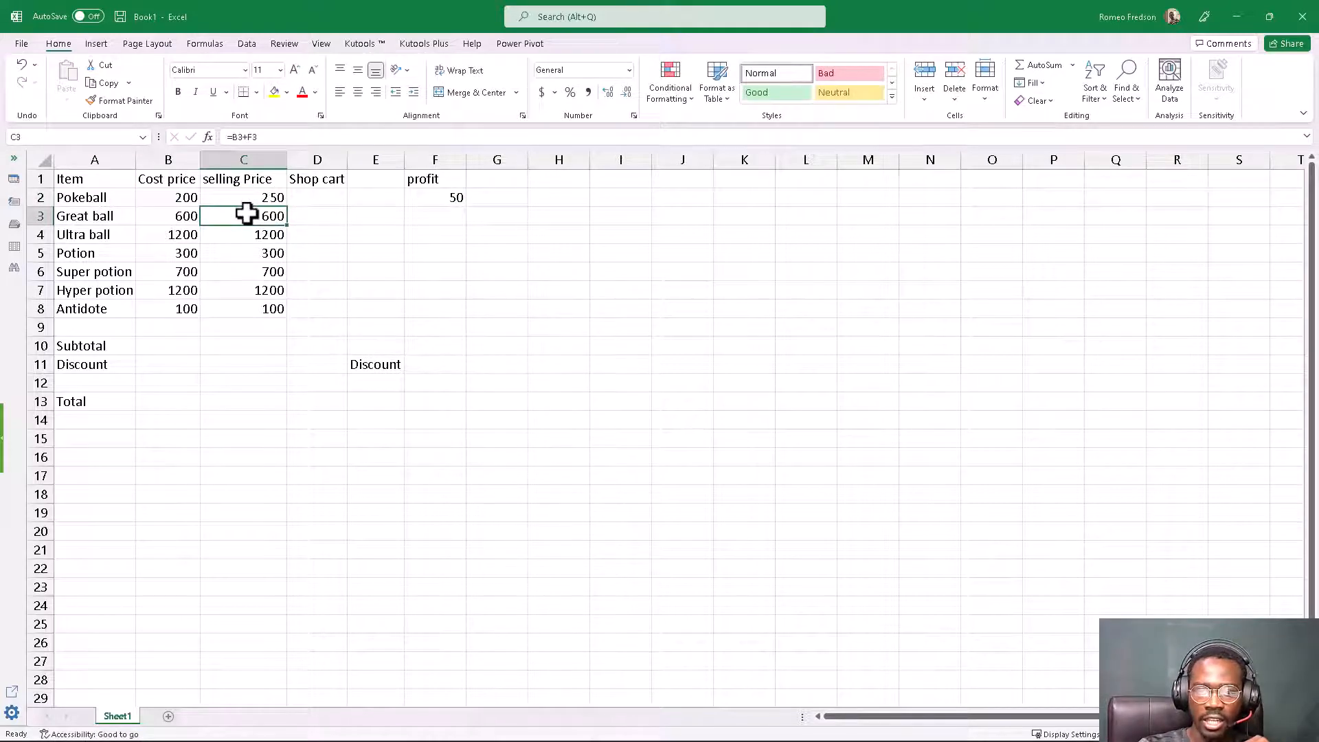
pyautogui.doubleClick(248, 213)
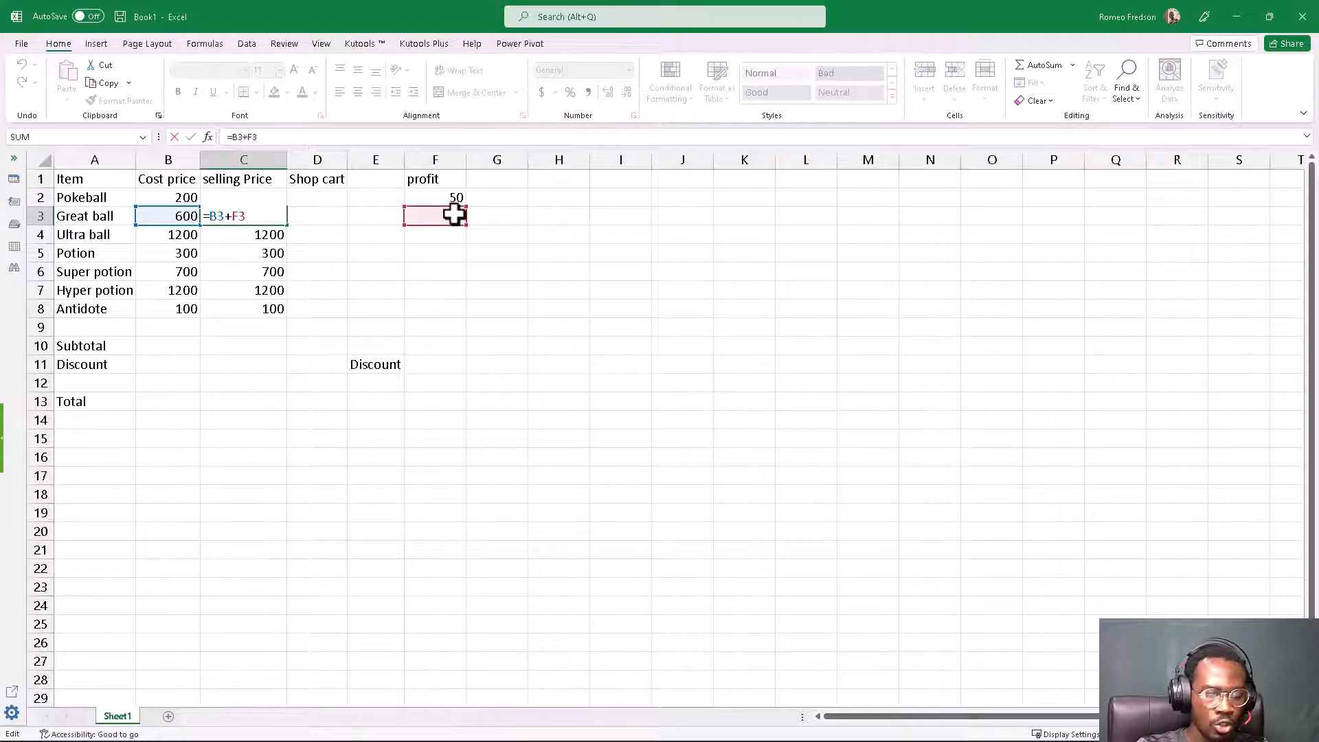
pyautogui.hotkey('ctrl', 'Return')
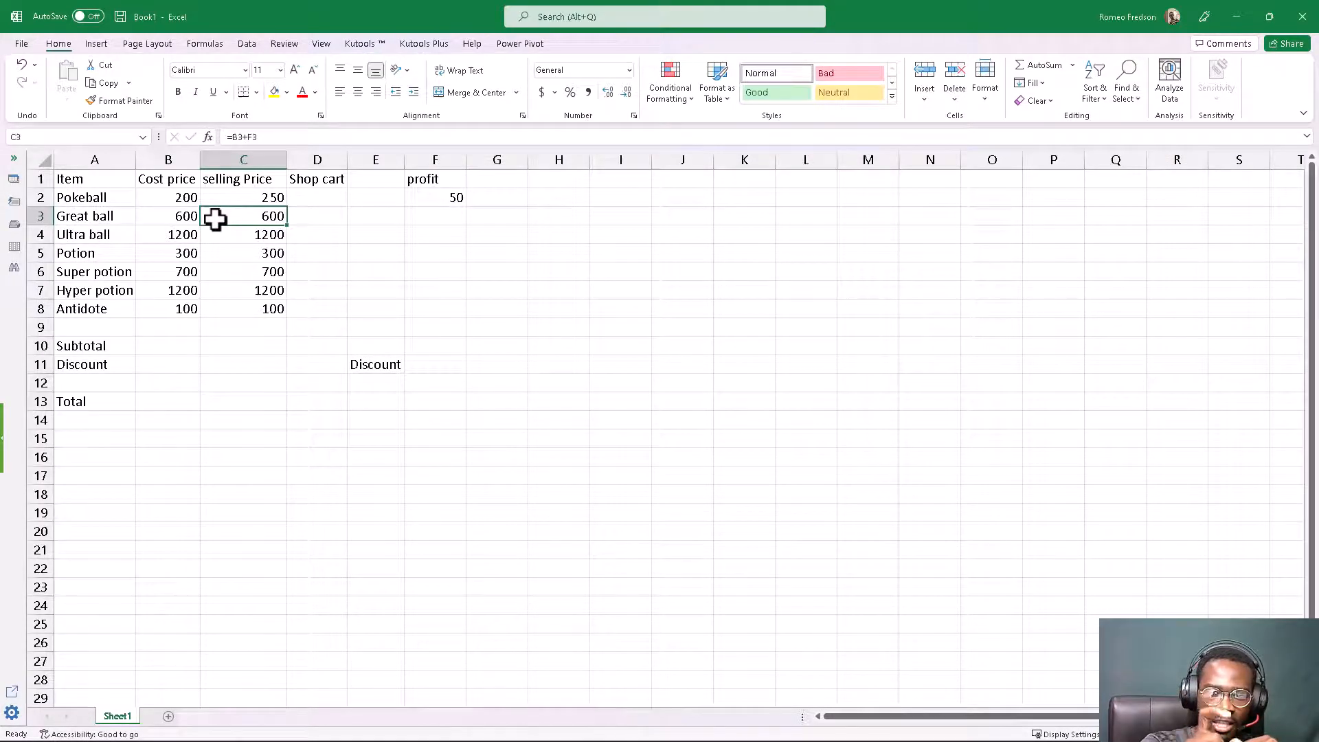
# Step: Make the profit reference in the C2 formula absolute so that it reads =B2+$F$2
pyautogui.click(265, 197)
pyautogui.doubleClick(266, 198)
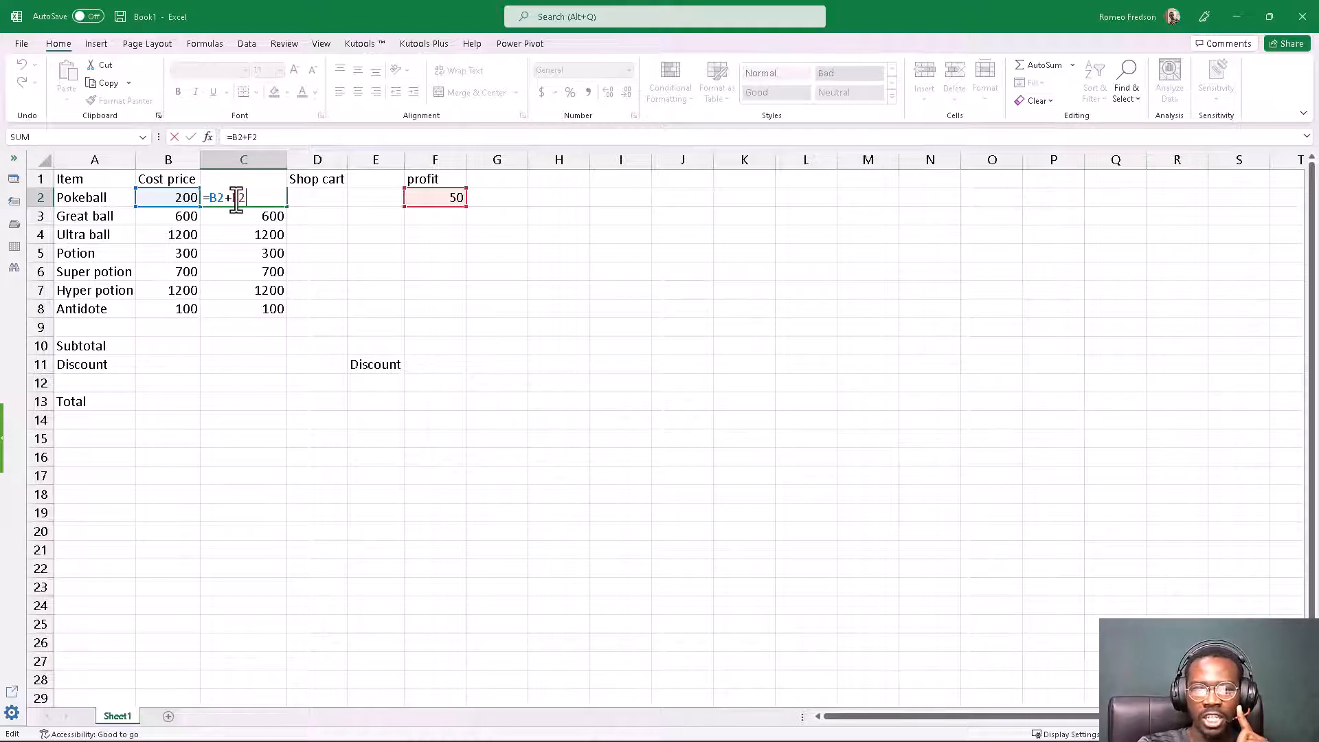
pyautogui.doubleClick(254, 199)
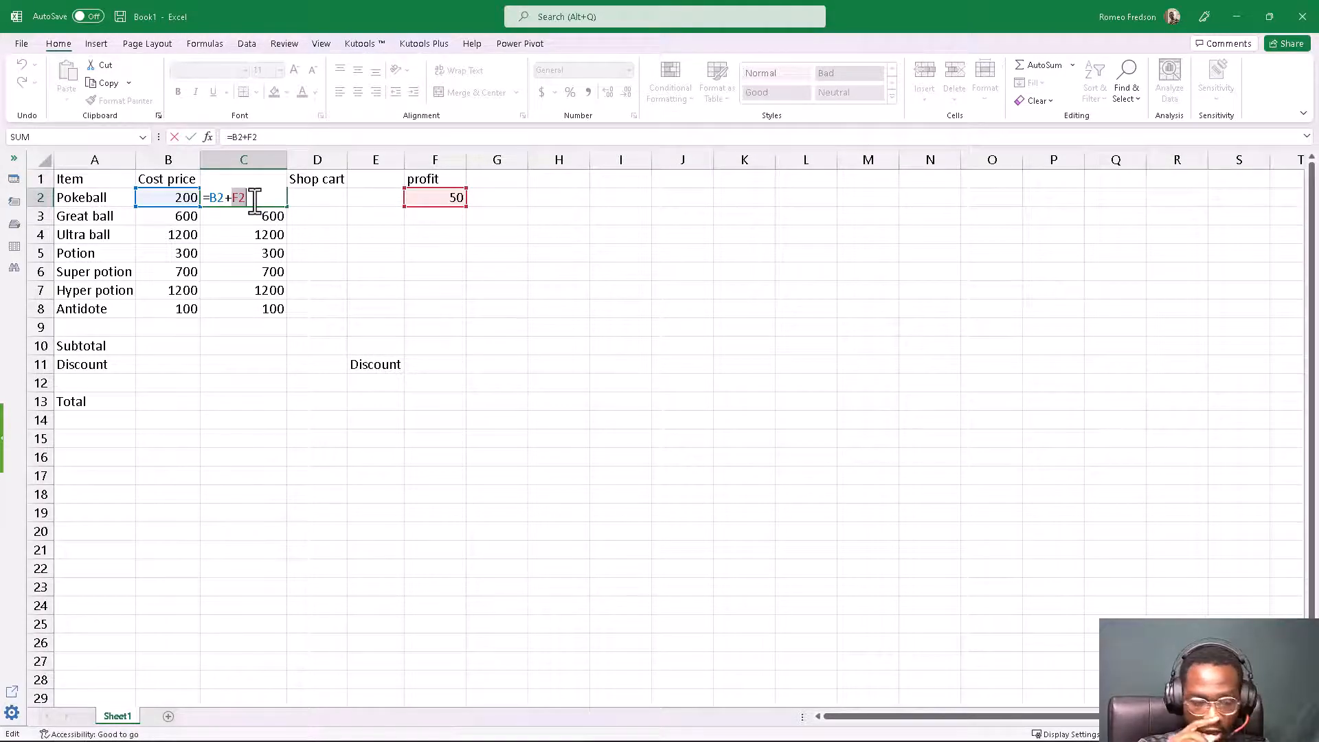
pyautogui.press('F4')
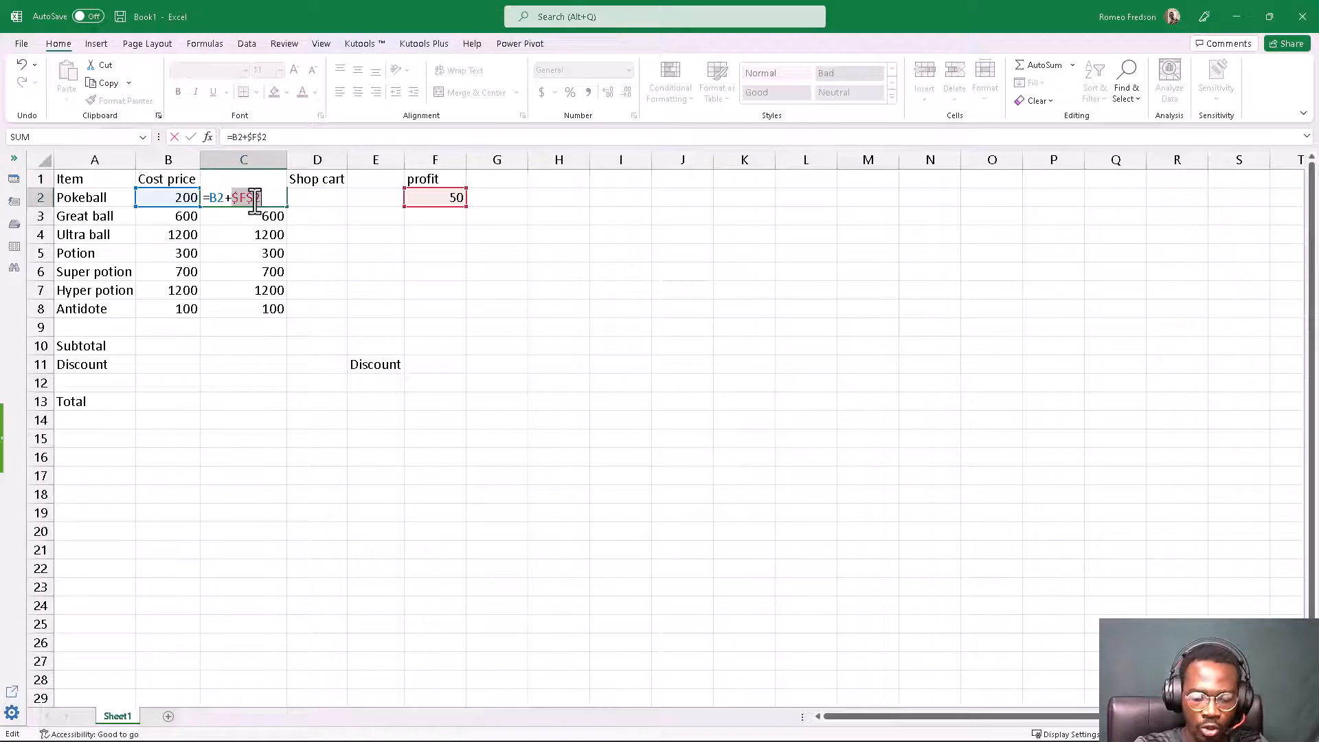
pyautogui.press('Return')
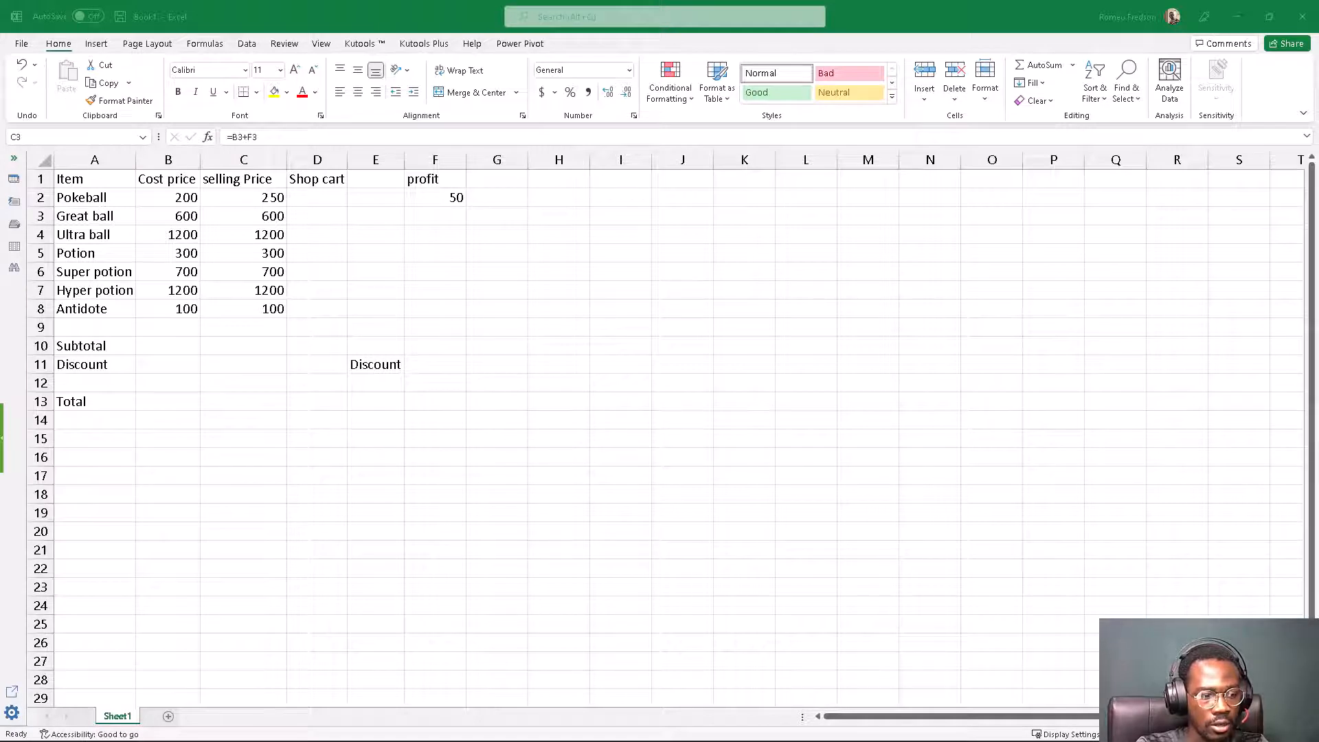
# Step: Examine the location of the Fn and F4 keys on the on-screen keyboard, including its function-key layout, and close the keyboard
pyautogui.hotkey('alt', 'Tab')
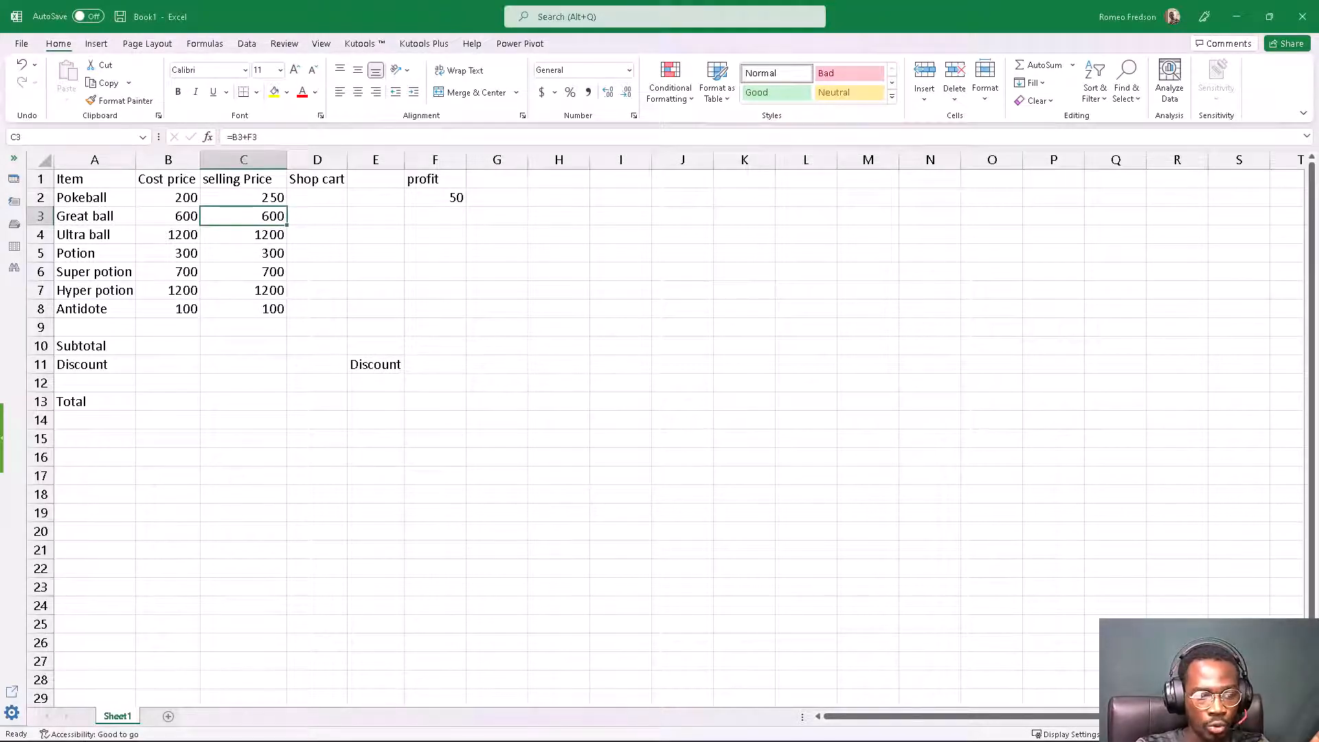
pyautogui.press('super+plus')
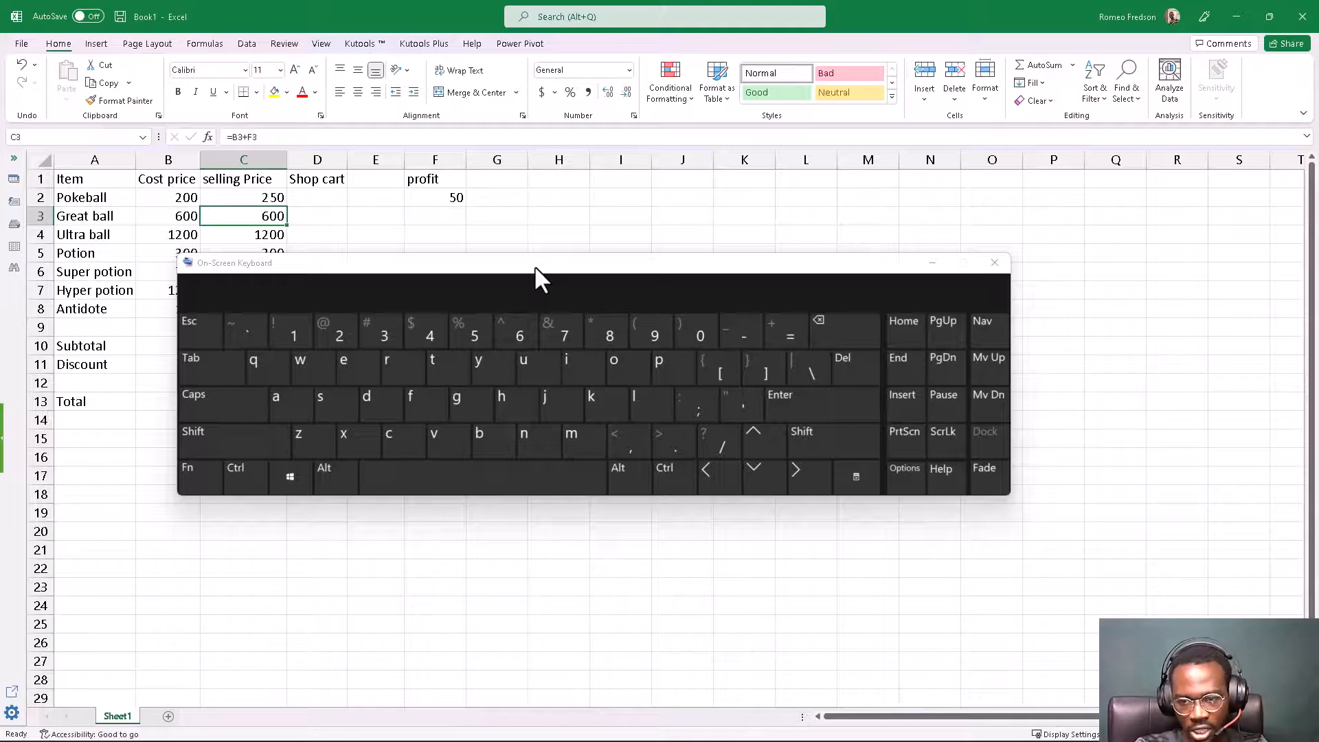
pyautogui.moveTo(535, 265); pyautogui.dragTo(615, 267)
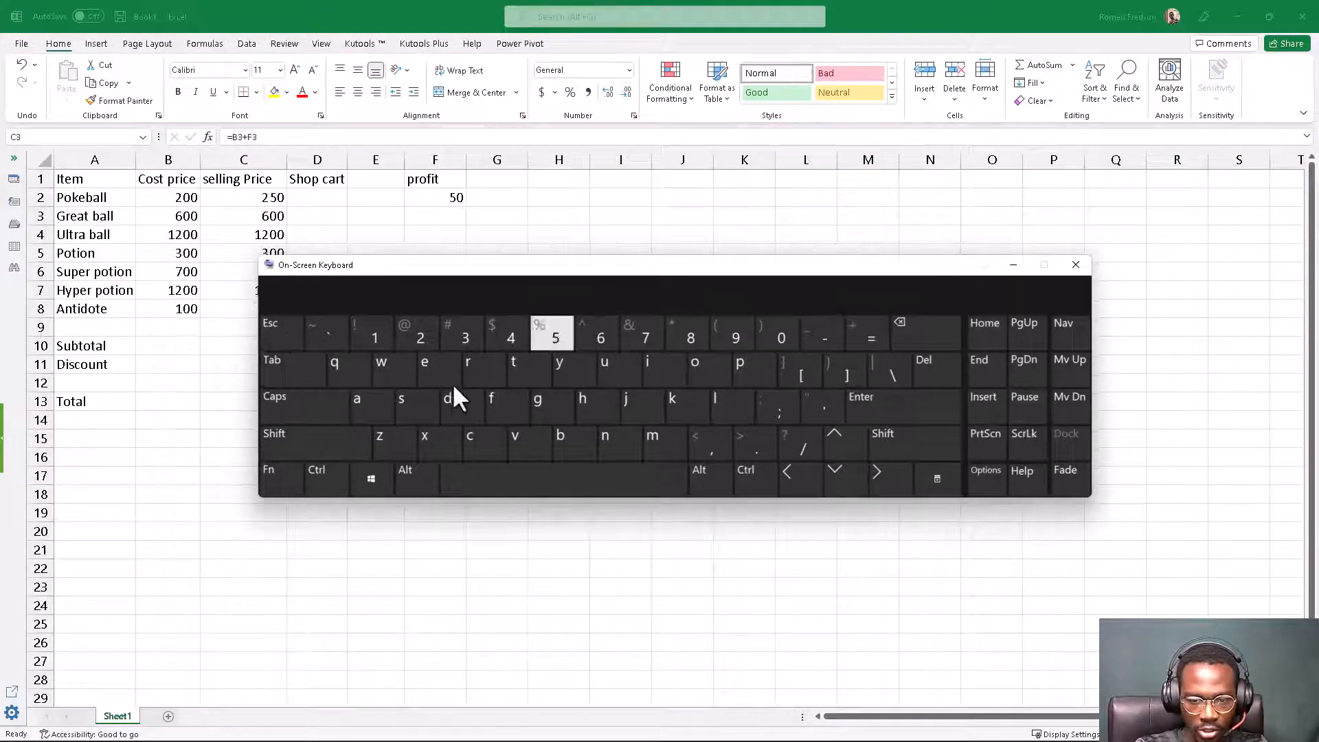
pyautogui.press('ctrl')
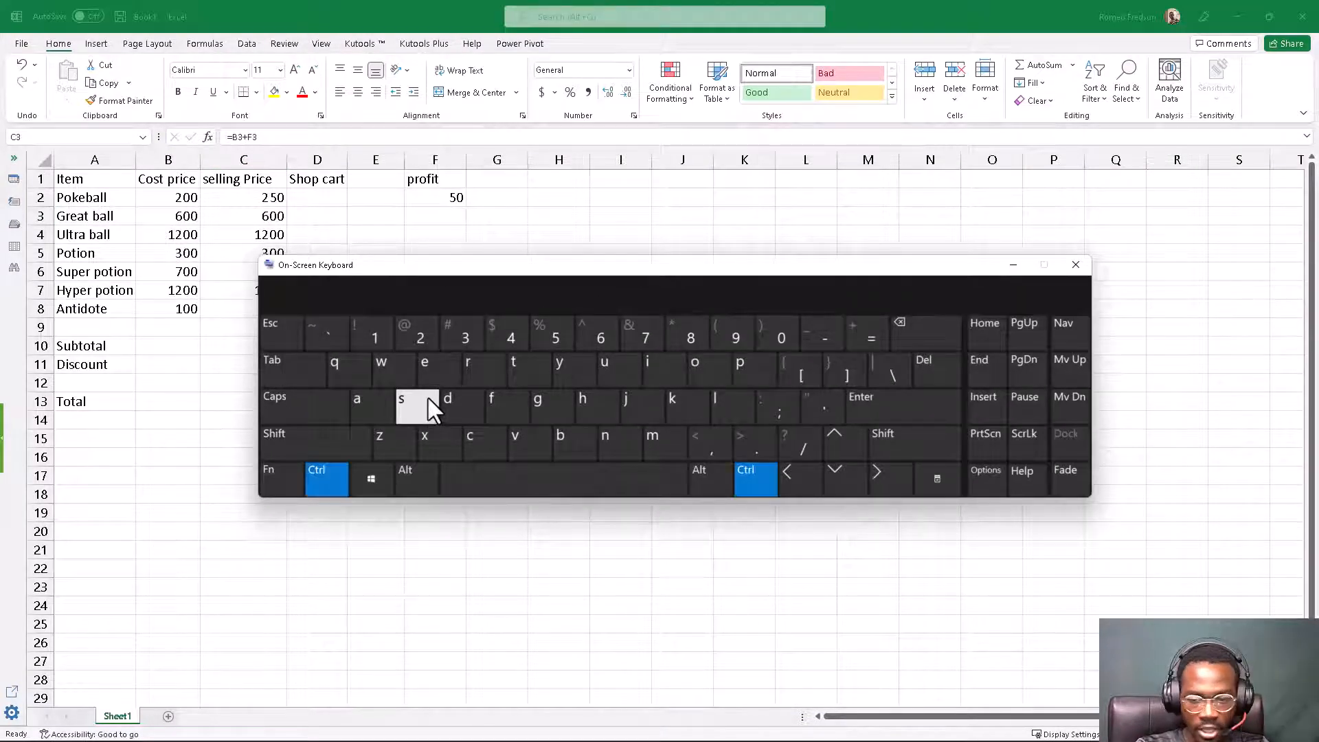
pyautogui.click(421, 408)
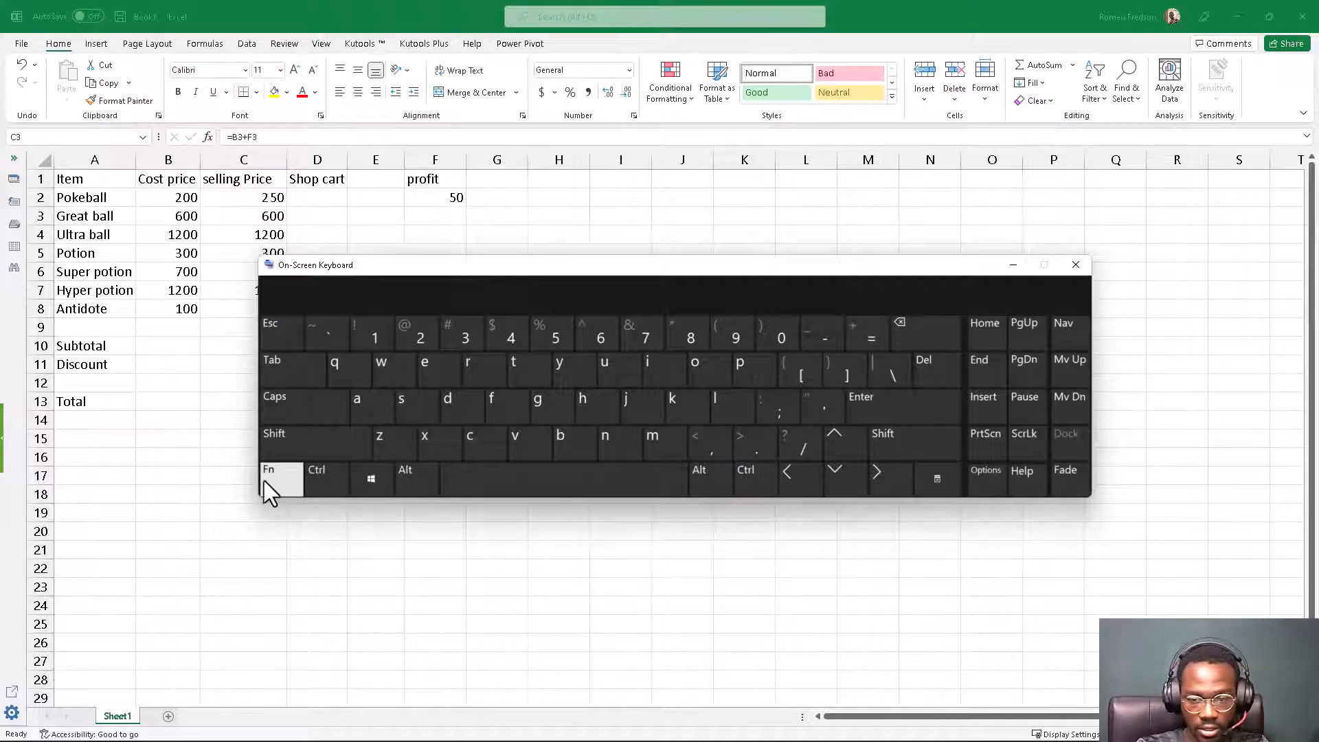
pyautogui.press('ctrl')
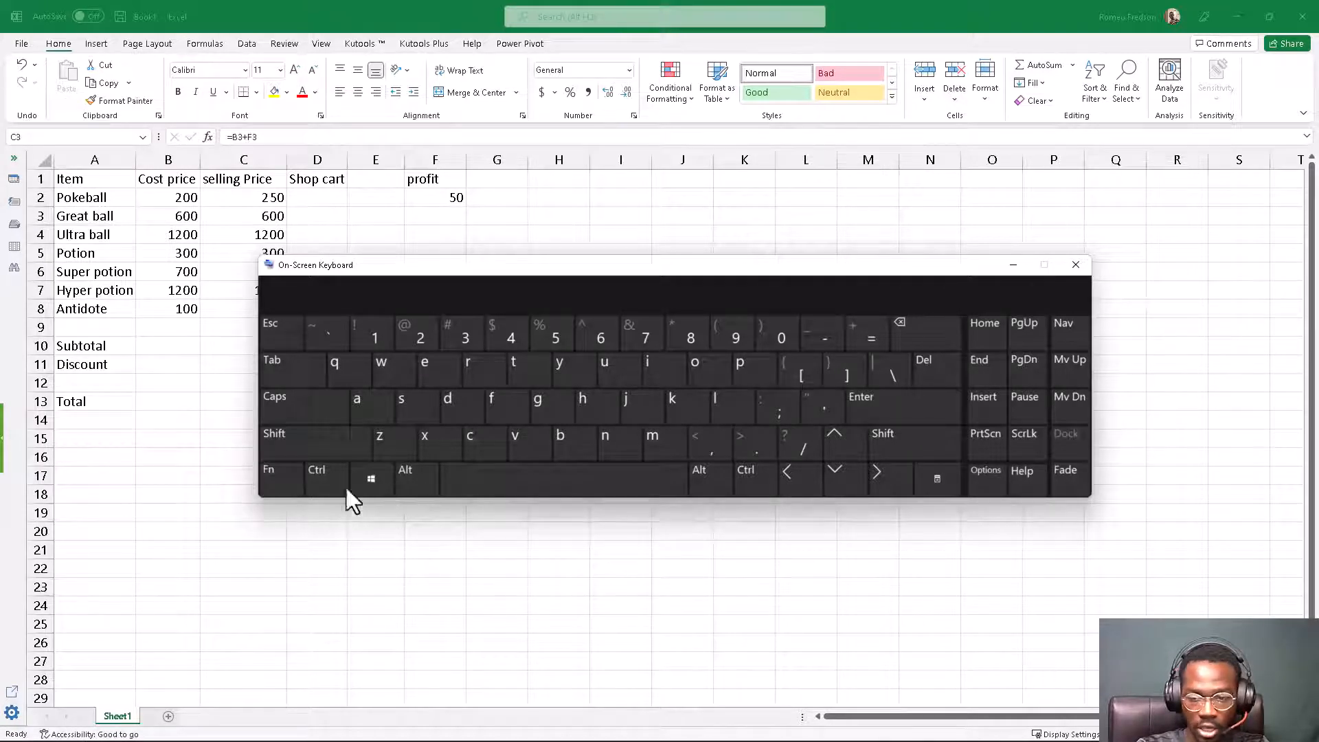
pyautogui.click(278, 485)
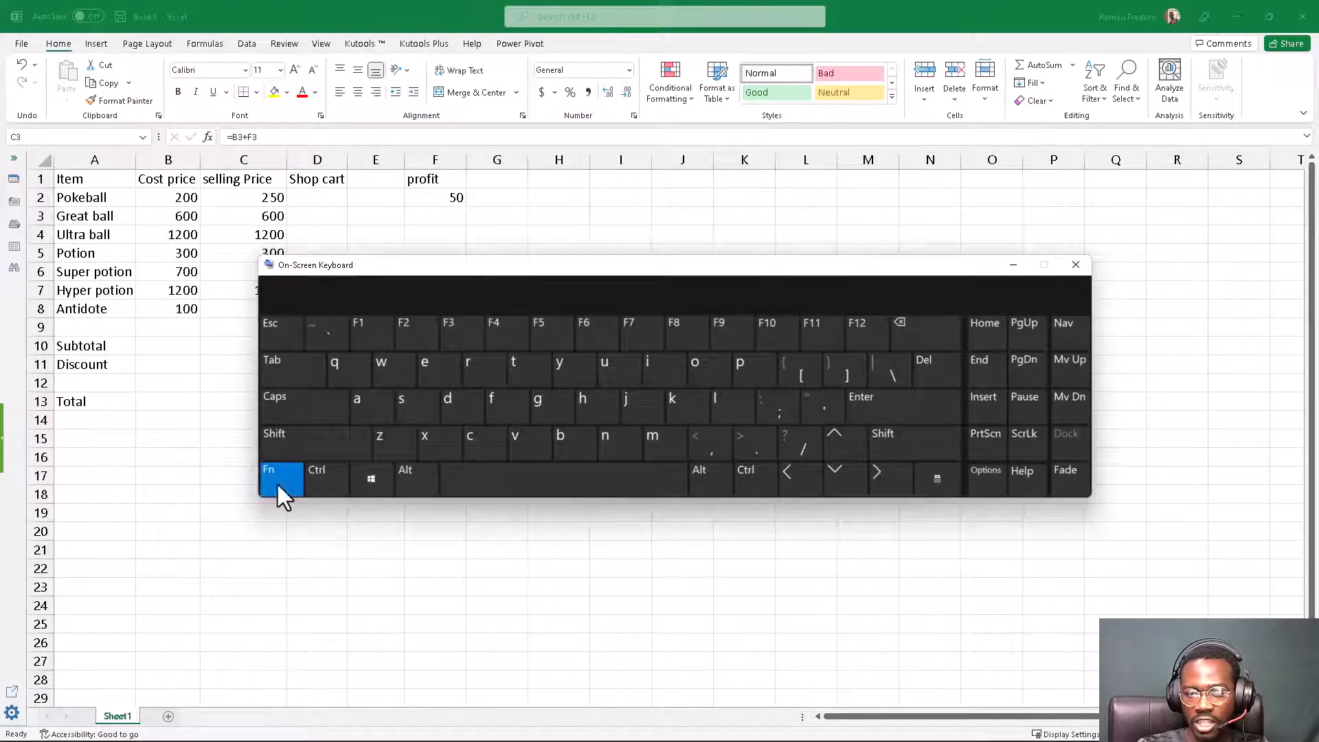
pyautogui.click(496, 340)
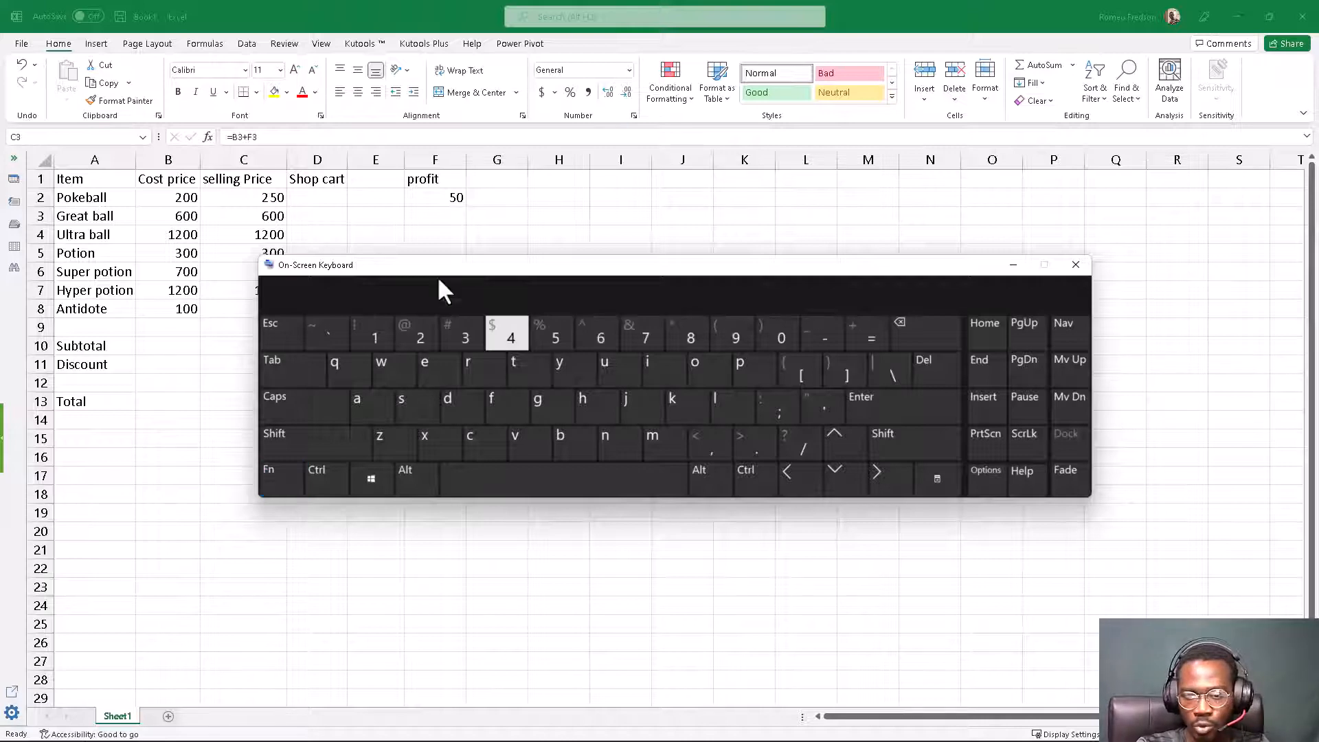
pyautogui.click(284, 214)
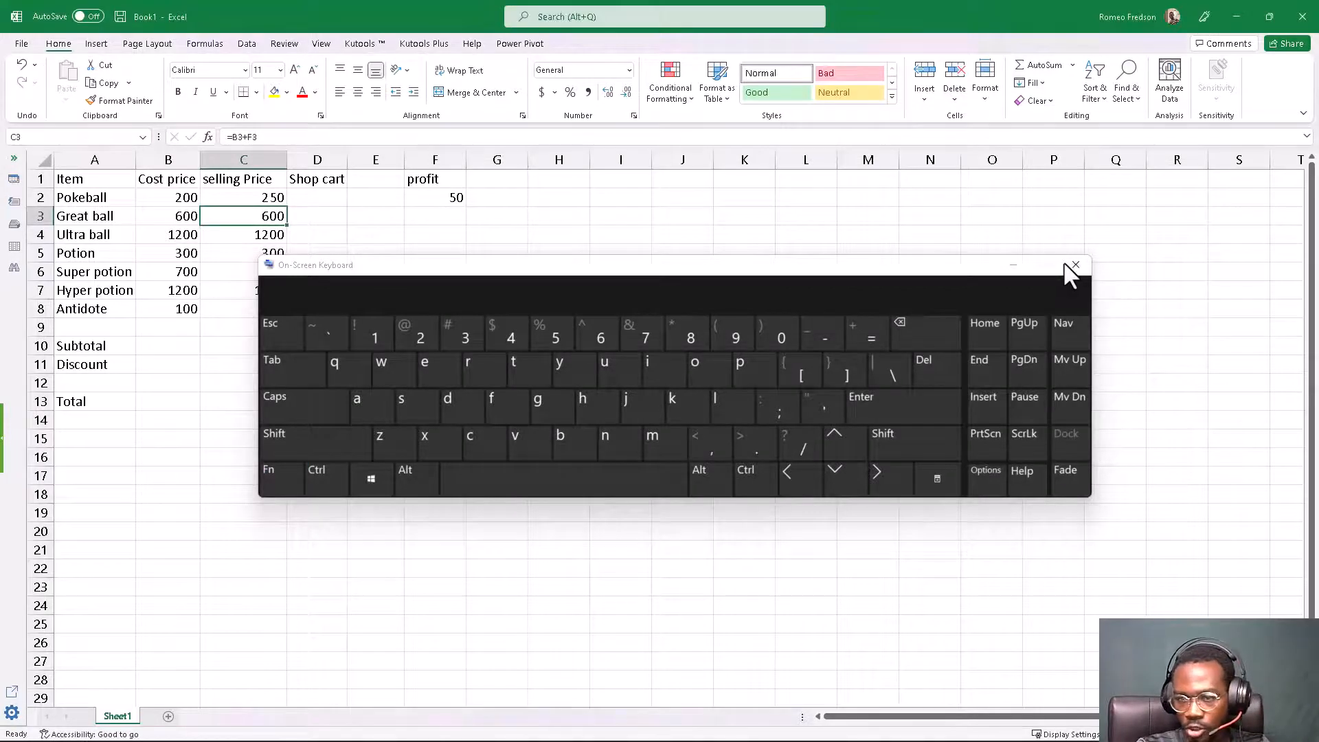
pyautogui.click(1065, 267)
# Step: Re-enter the profit reference in the C2 formula as F2 and make it absolute again, giving =B2+$F$2
pyautogui.doubleClick(273, 199)
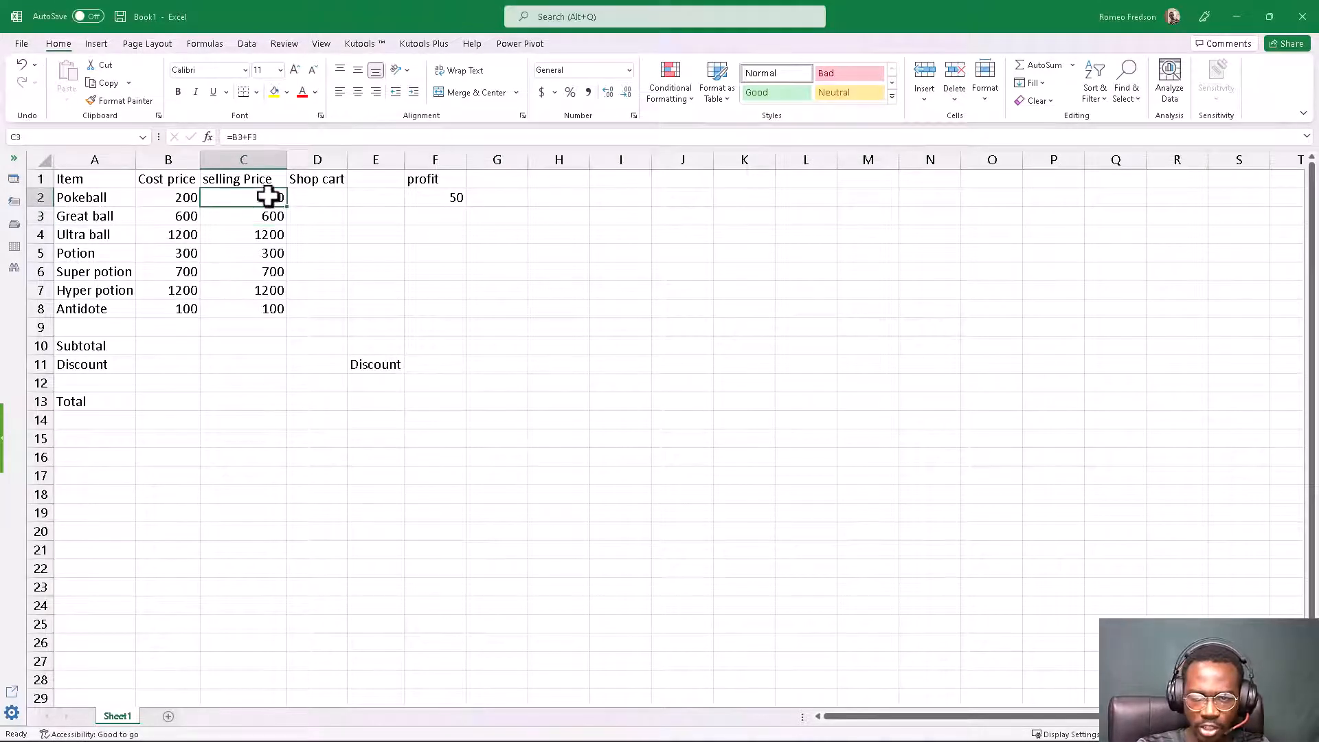
pyautogui.moveTo(267, 198); pyautogui.dragTo(235, 201)
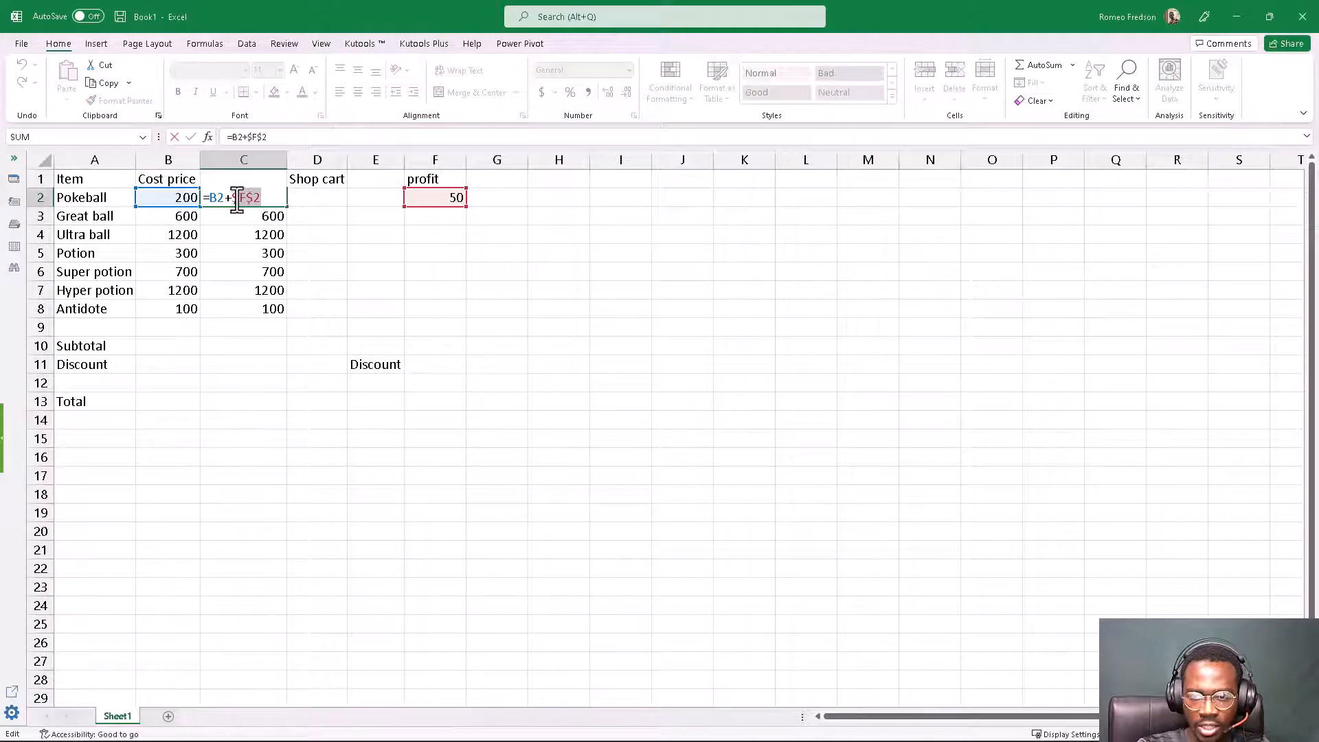
pyautogui.press('BackSpace')
pyautogui.write('F2')
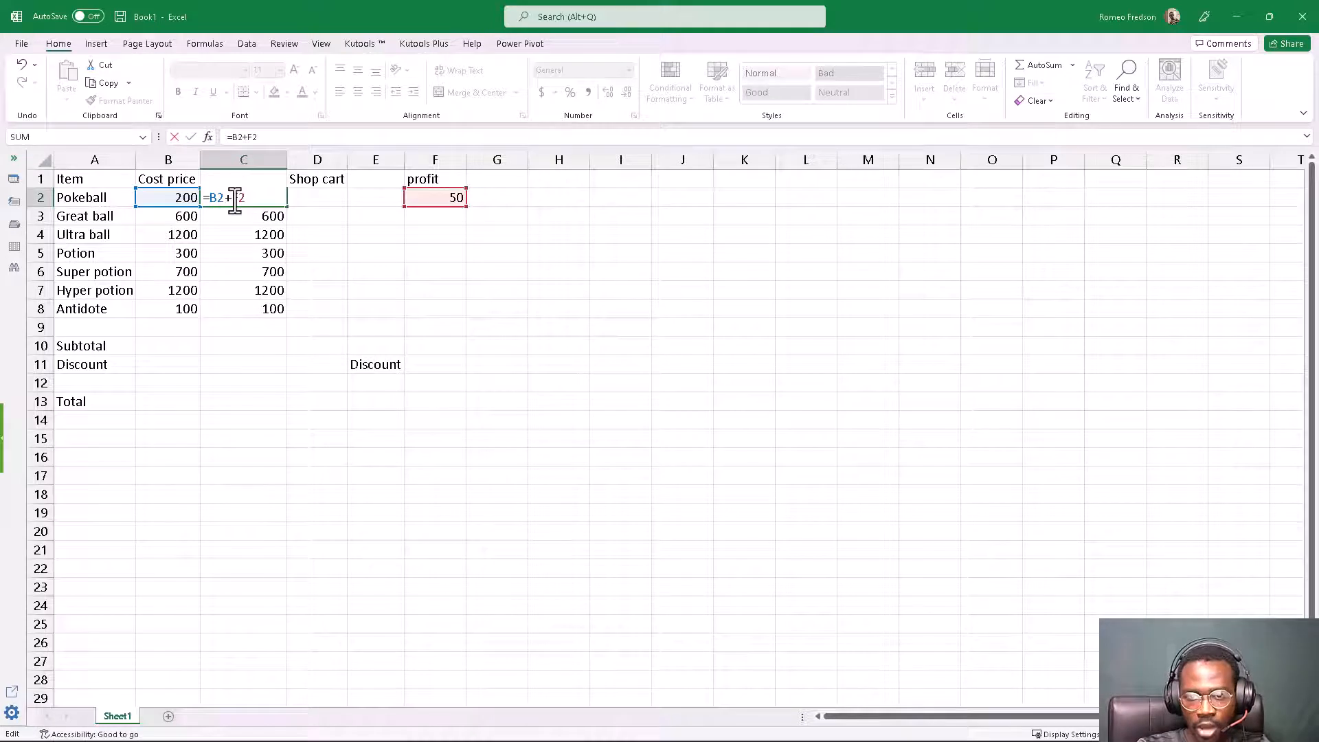
pyautogui.moveTo(235, 200); pyautogui.dragTo(251, 201)
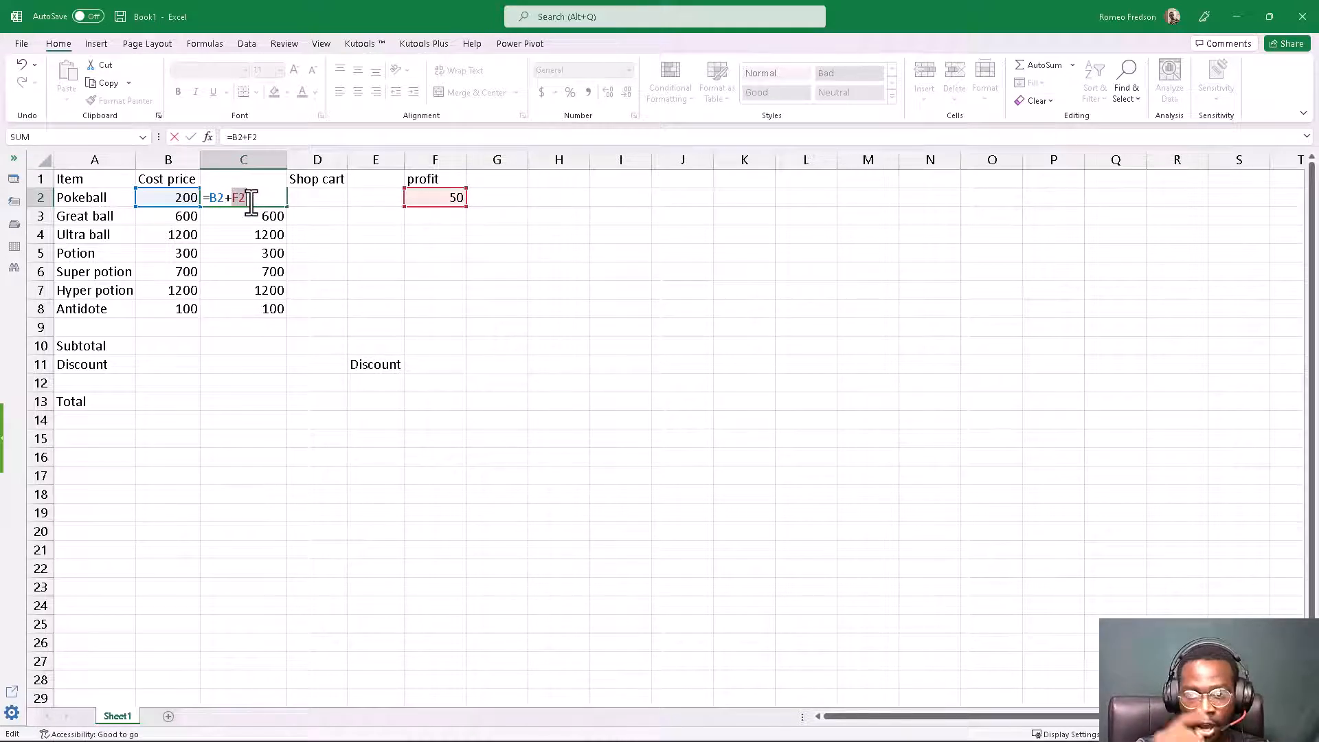
pyautogui.press('F4')
pyautogui.press('Return')
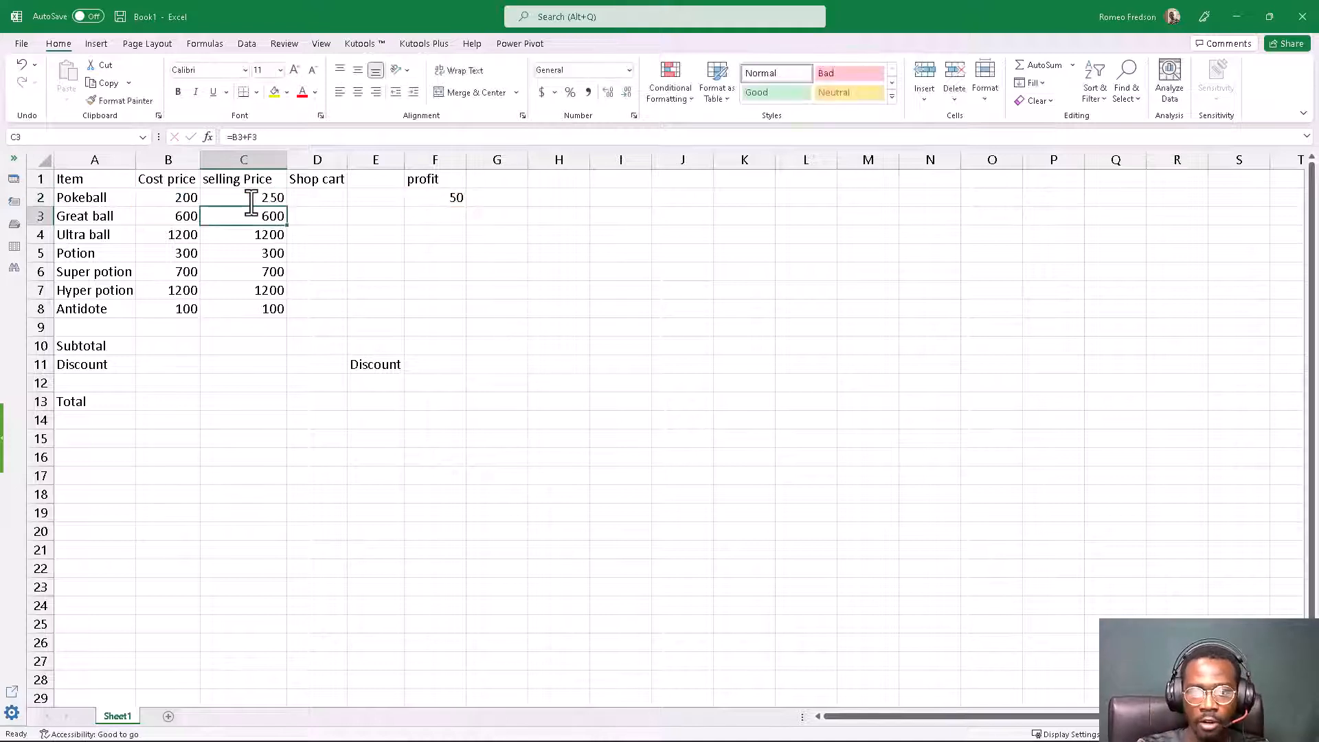
# Step: Fill the selling price formula from C2 down to C8 and check the references in the copied C8 formula
pyautogui.click(265, 196)
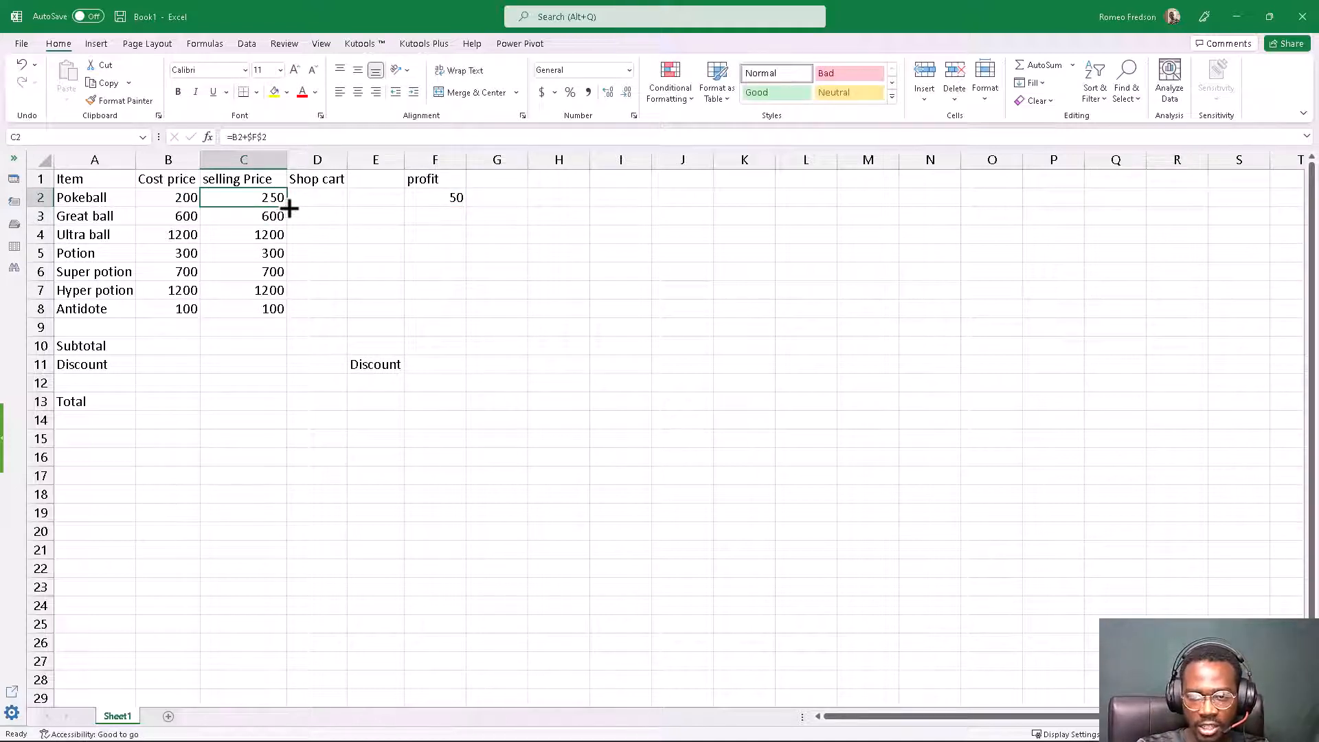
pyautogui.doubleClick(287, 207)
pyautogui.click(272, 275)
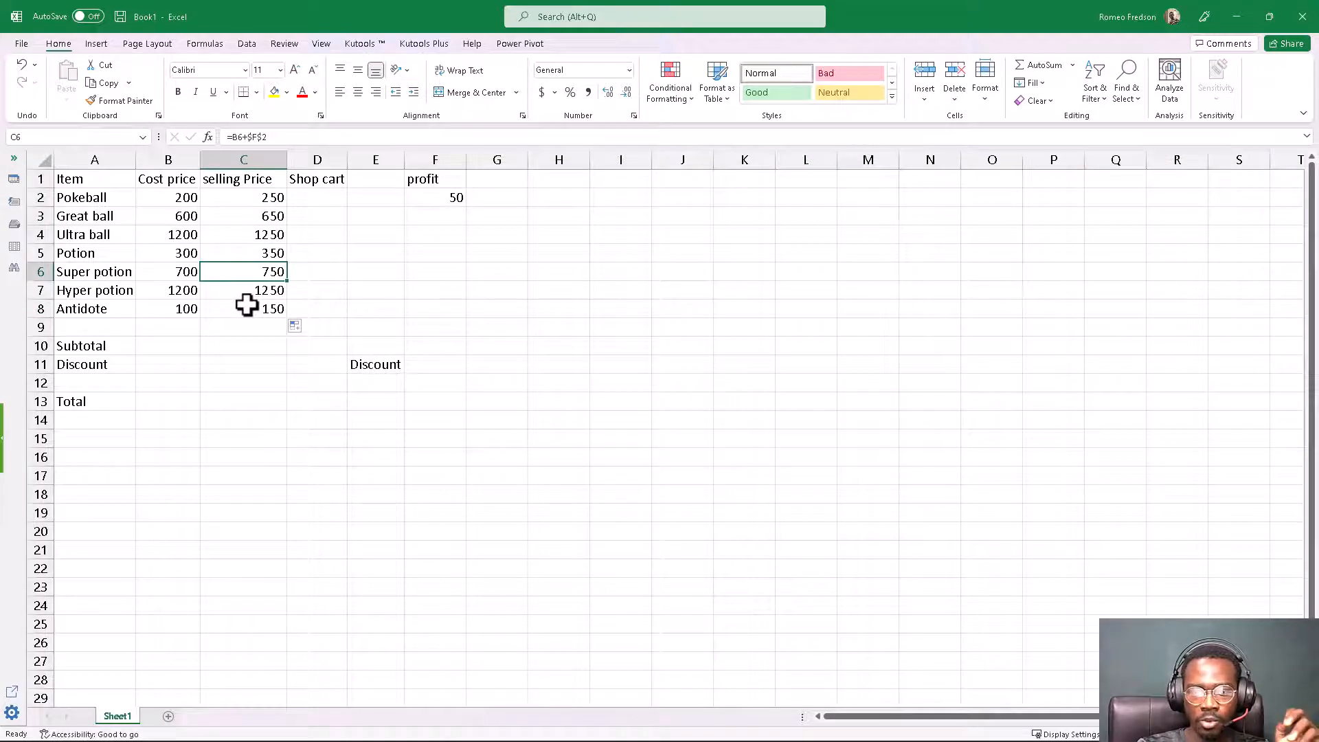
pyautogui.doubleClick(246, 307)
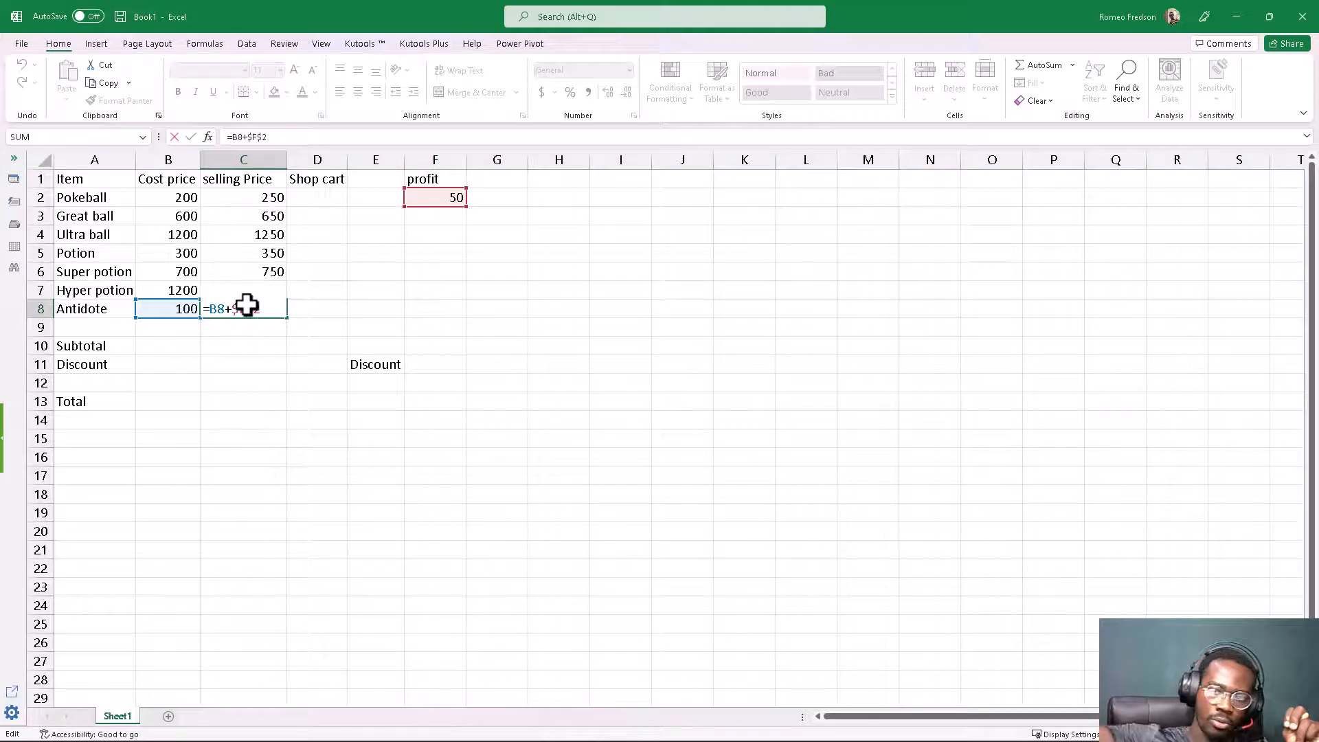
pyautogui.press('Return')
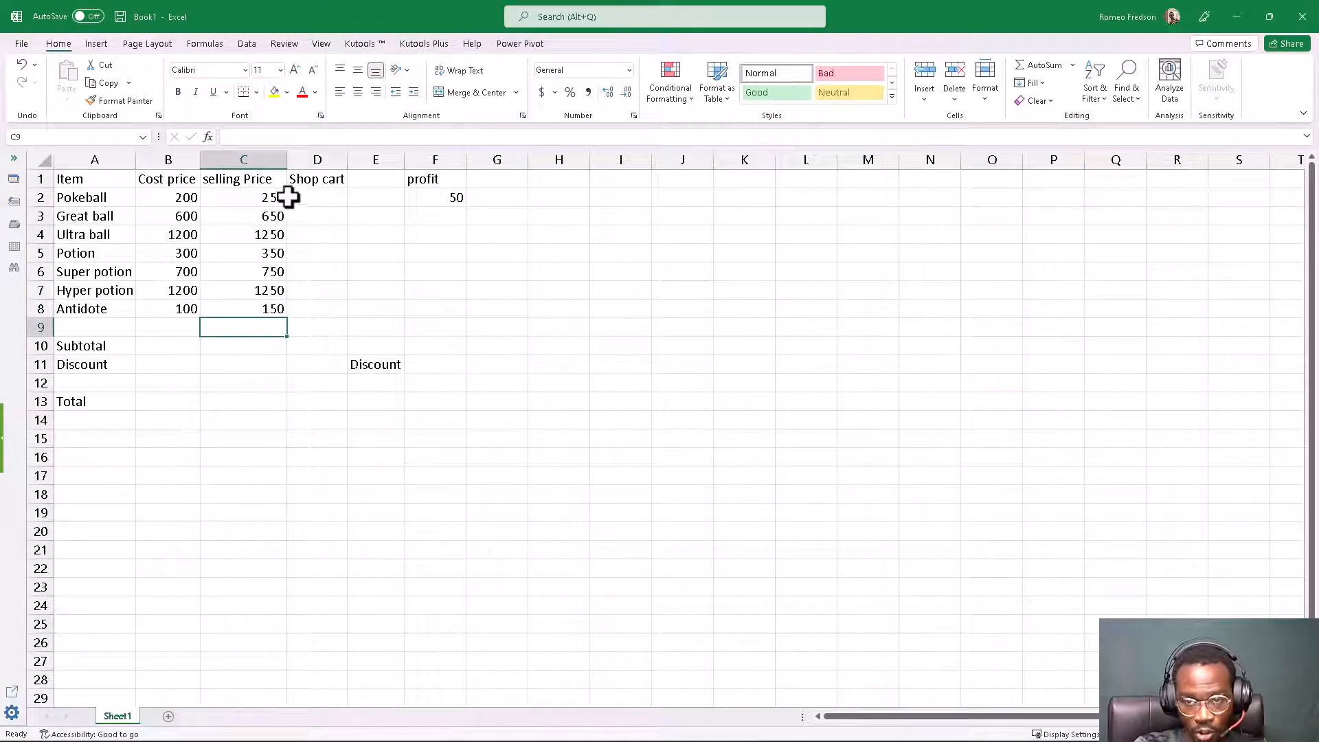
# Step: Enter shop cart quantities 1 and 2 in D2:D3 and extend the series down to 7 in D8
pyautogui.click(310, 198)
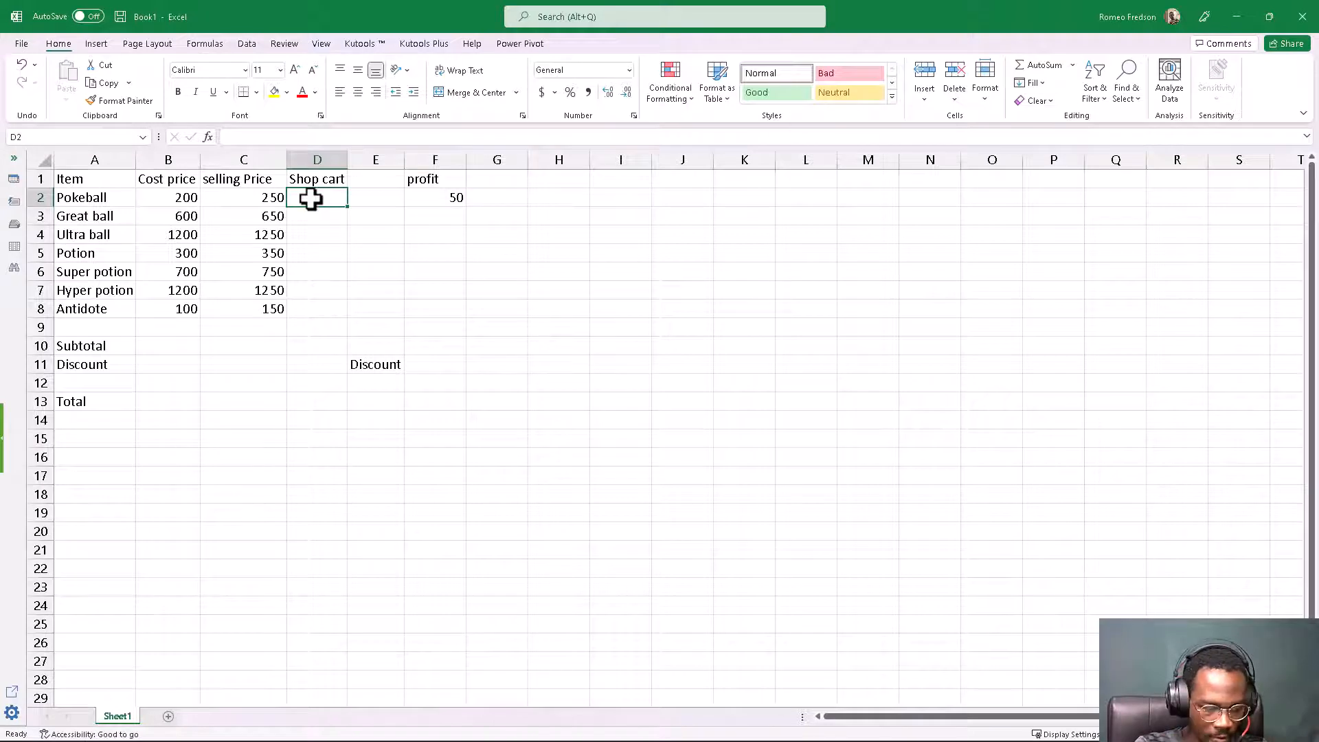
pyautogui.write('1')
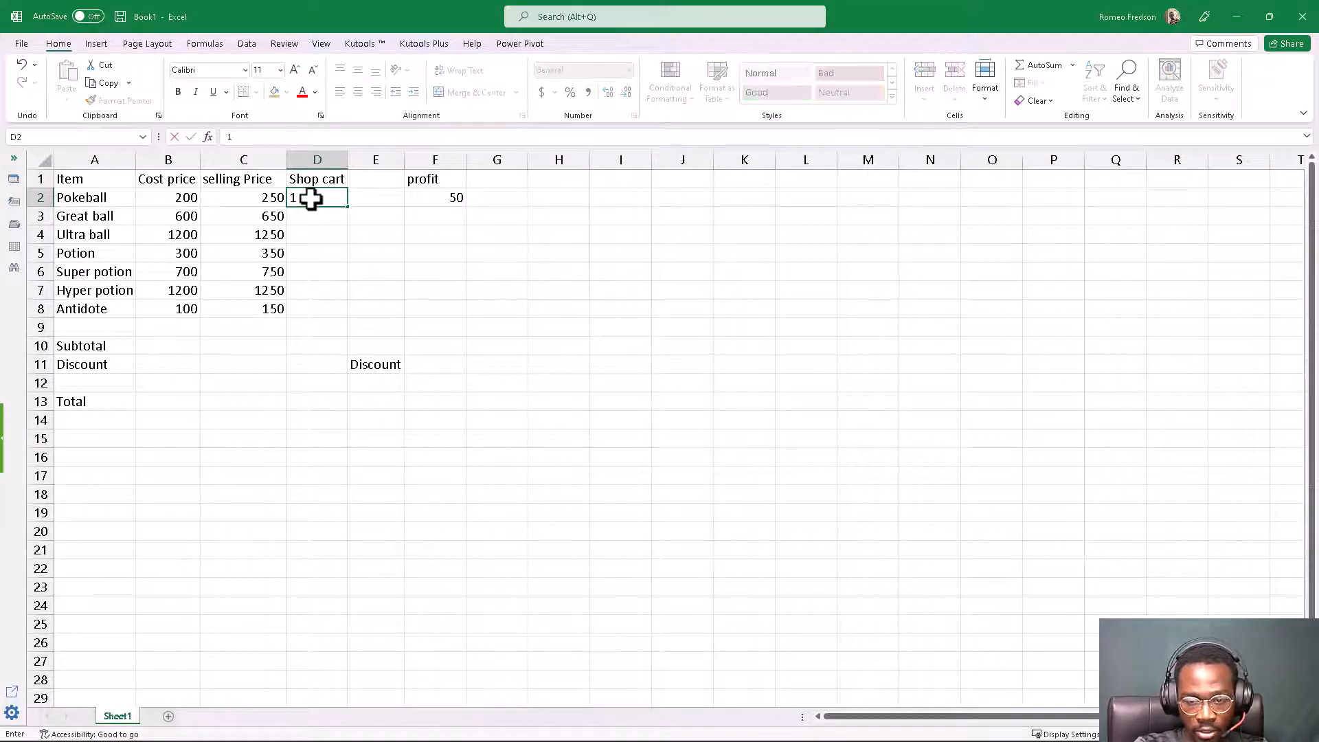
pyautogui.press('Return')
pyautogui.write('2')
pyautogui.press('Return')
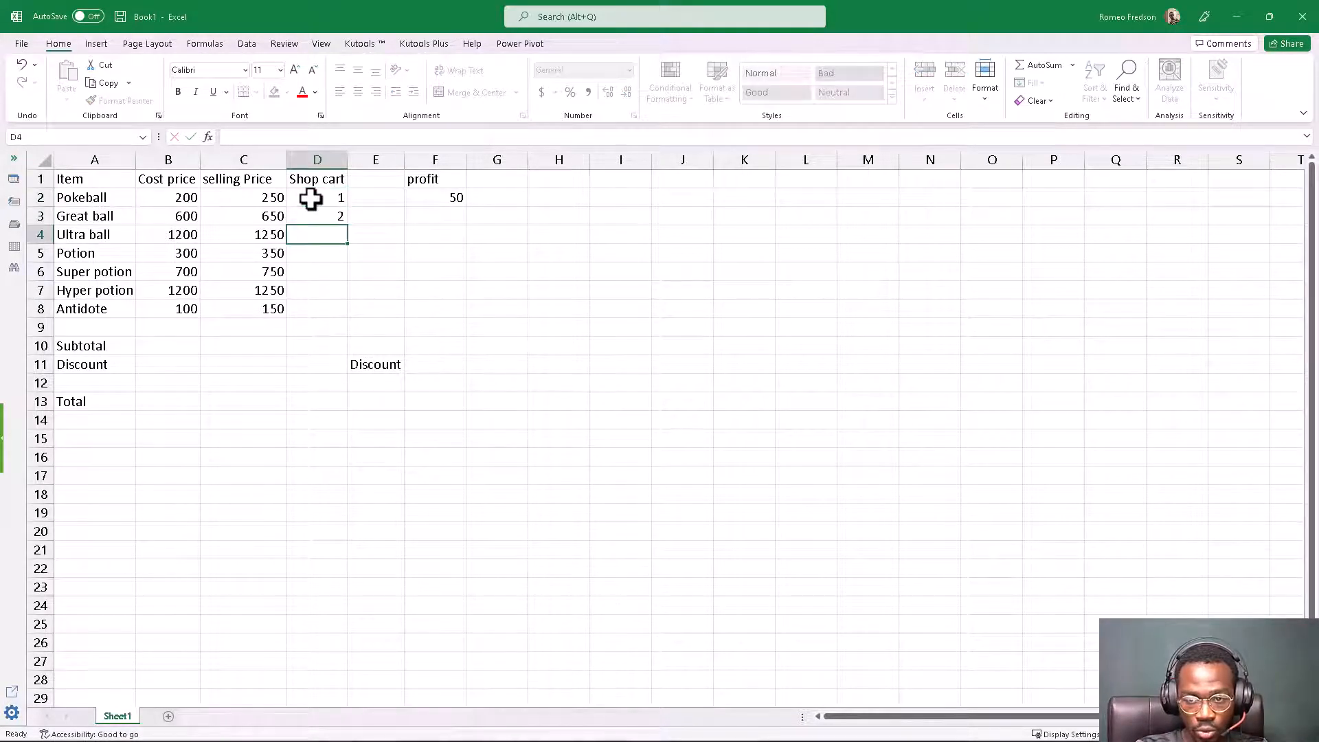
pyautogui.click(310, 198)
pyautogui.moveTo(314, 213); pyautogui.dragTo(343, 309)
pyautogui.click(377, 306)
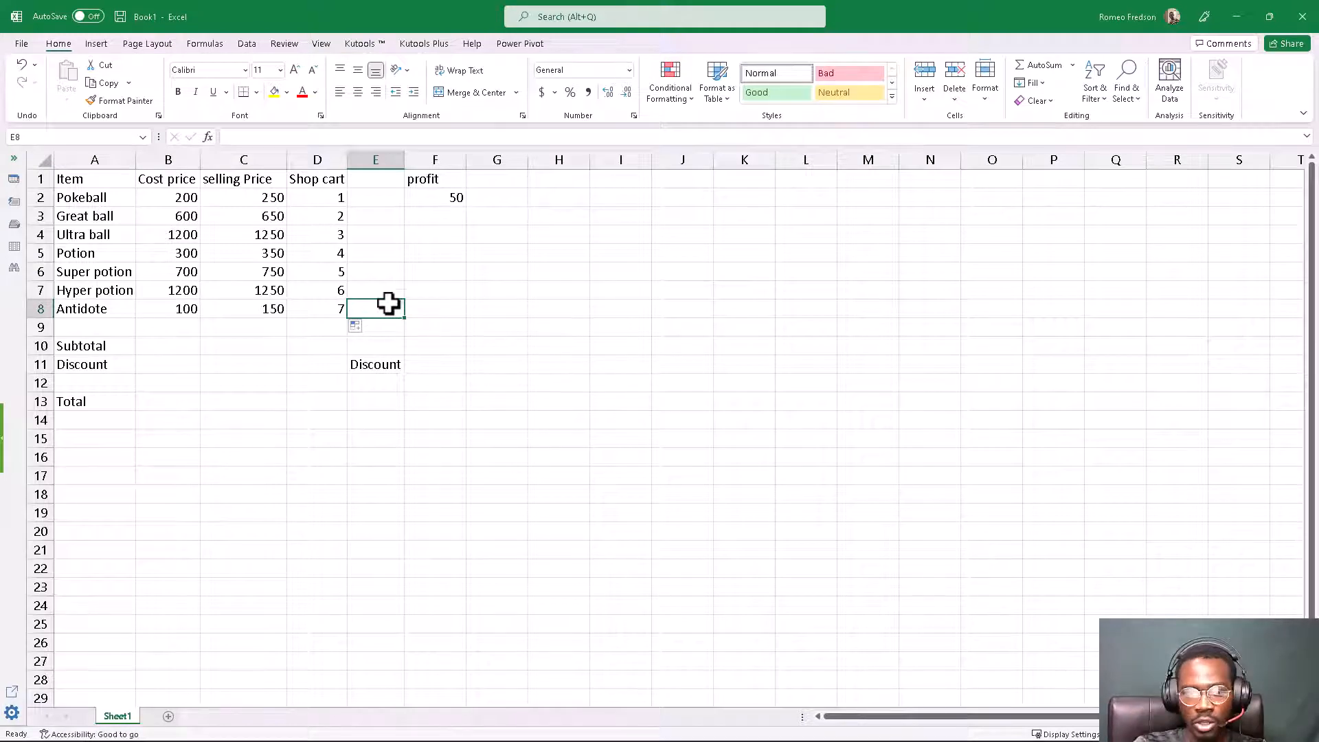
pyautogui.click(330, 312)
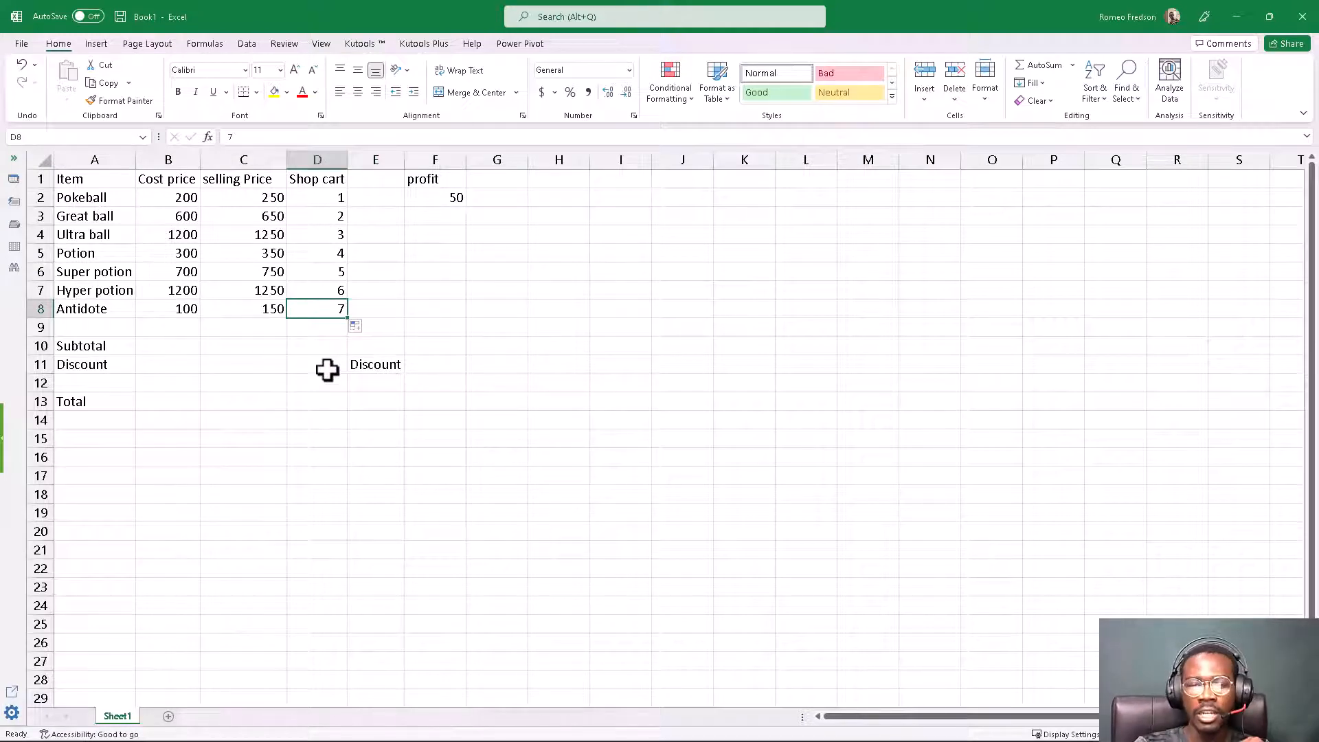
pyautogui.click(327, 370)
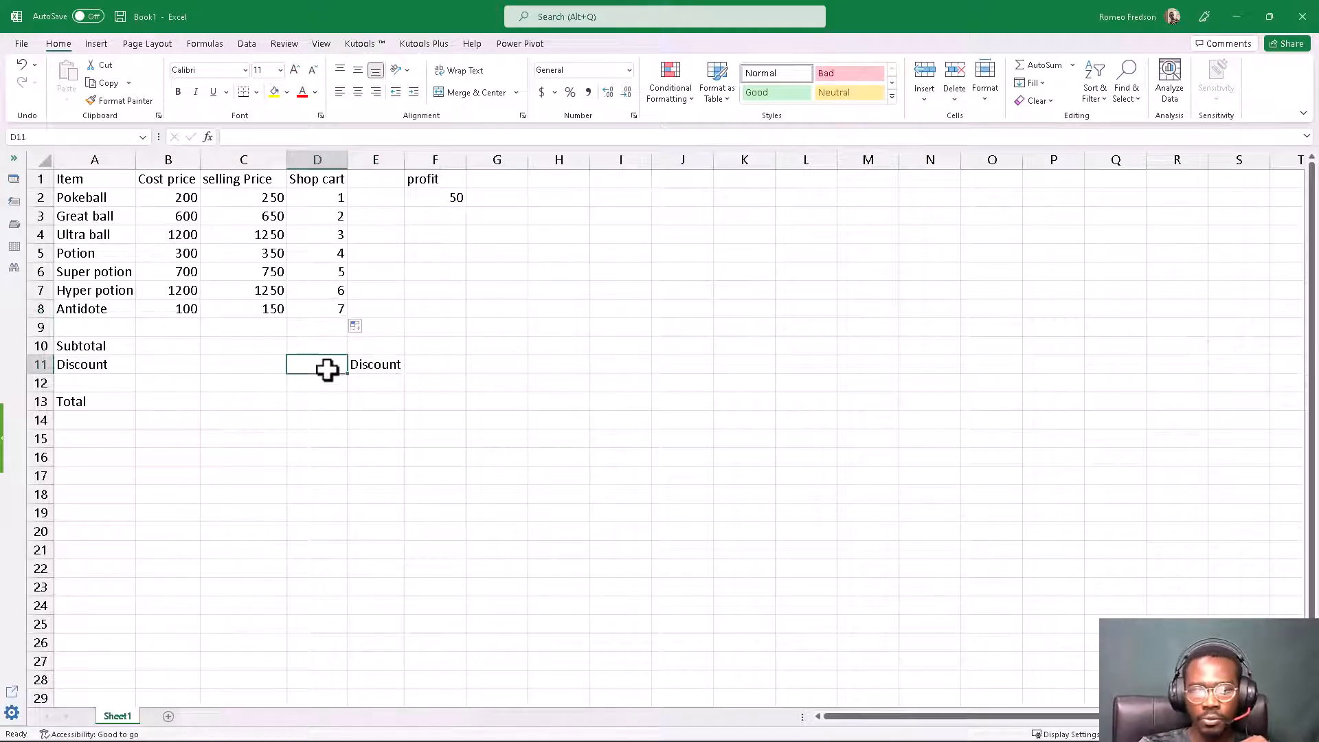
pyautogui.click(184, 351)
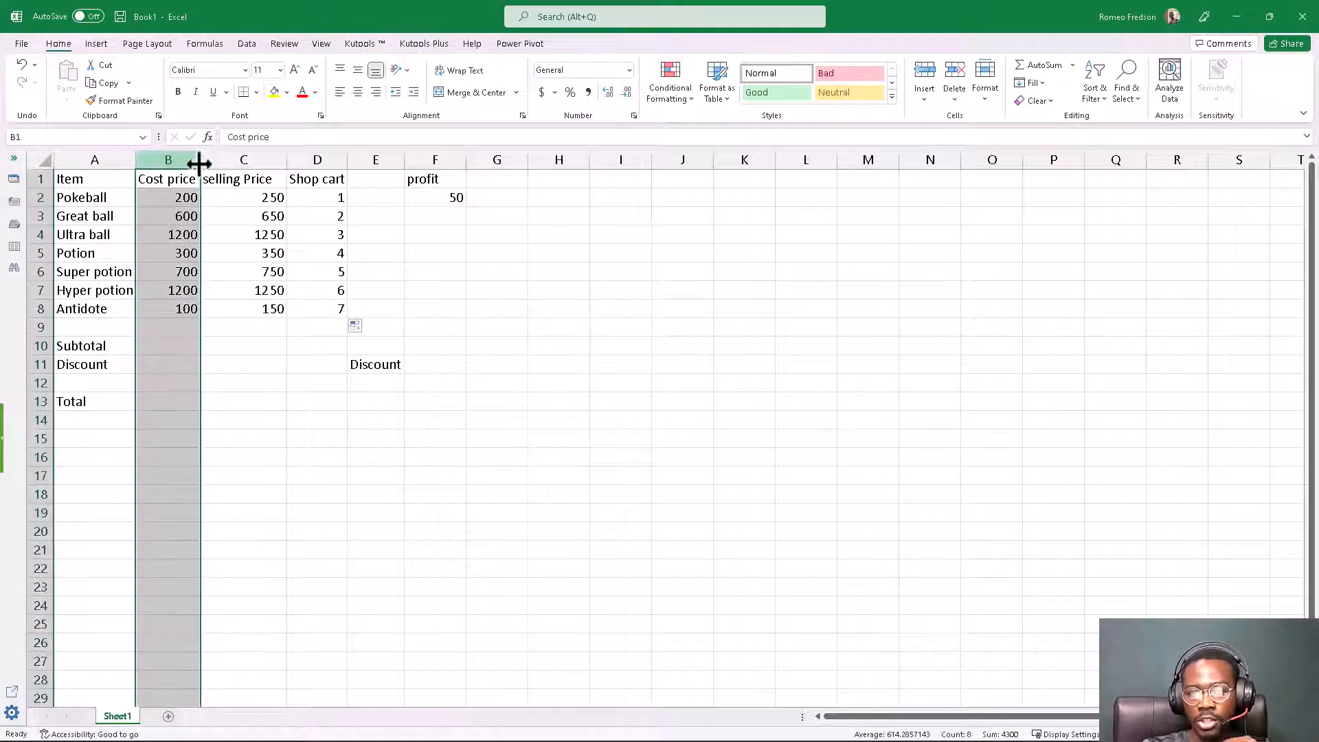
pyautogui.click(170, 159)
pyautogui.click(243, 160)
pyautogui.click(310, 158)
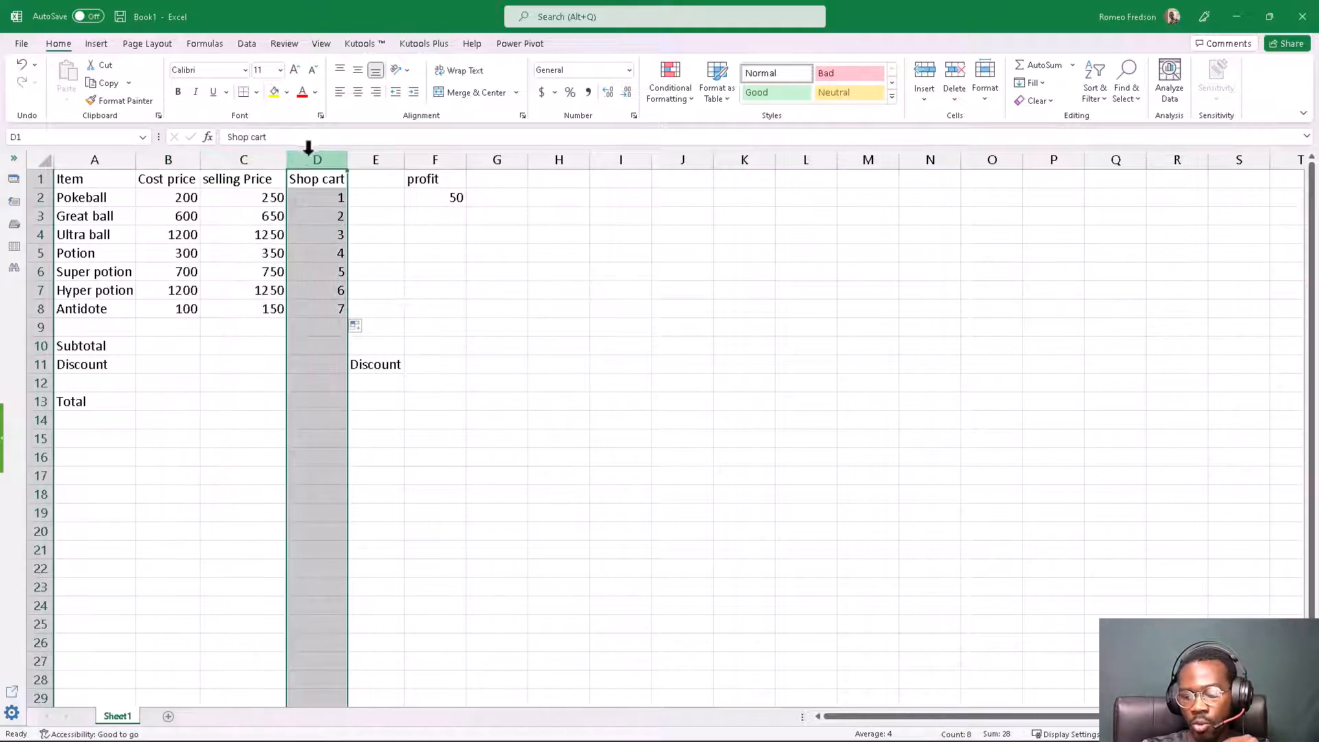
# Step: Begin a SUM formula in the Subtotal row under Cost price, cell B10
pyautogui.click(153, 349)
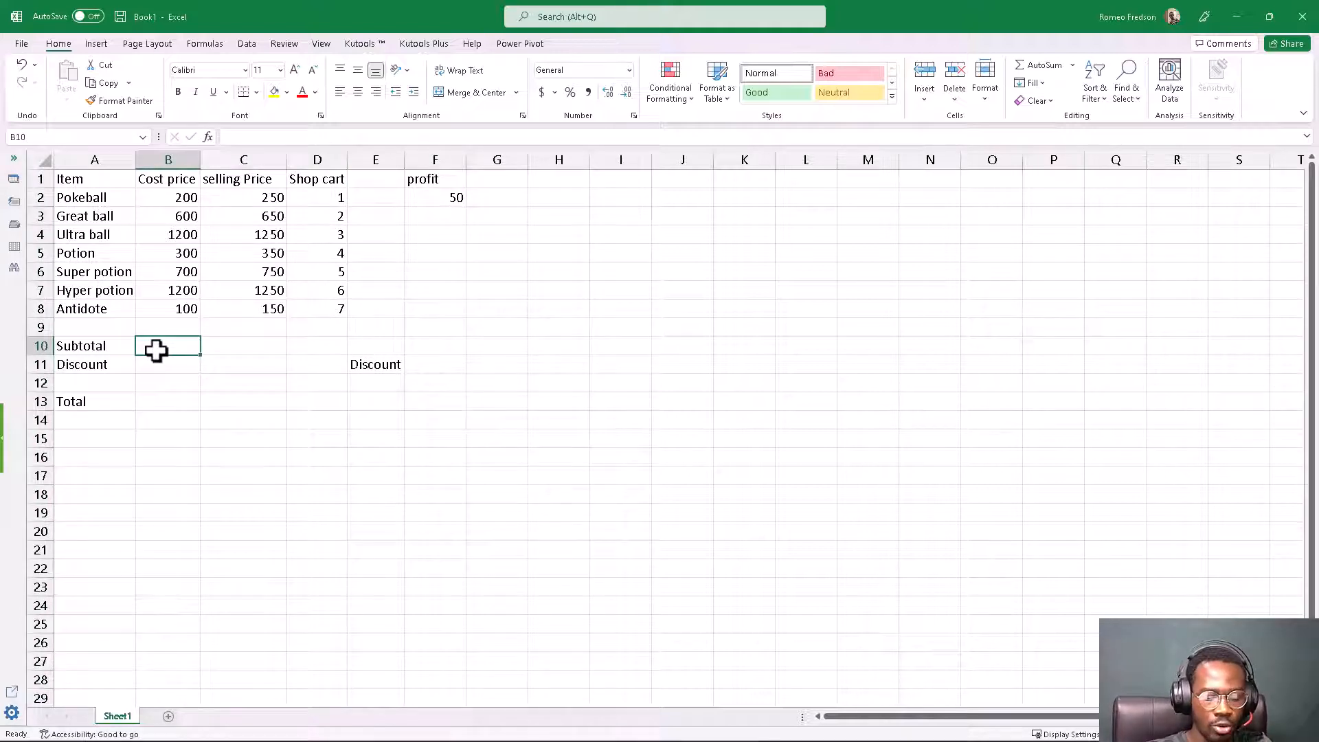
pyautogui.write('=AU')
pyautogui.press('BackSpace')
pyautogui.press('BackSpace')
pyautogui.write('S')
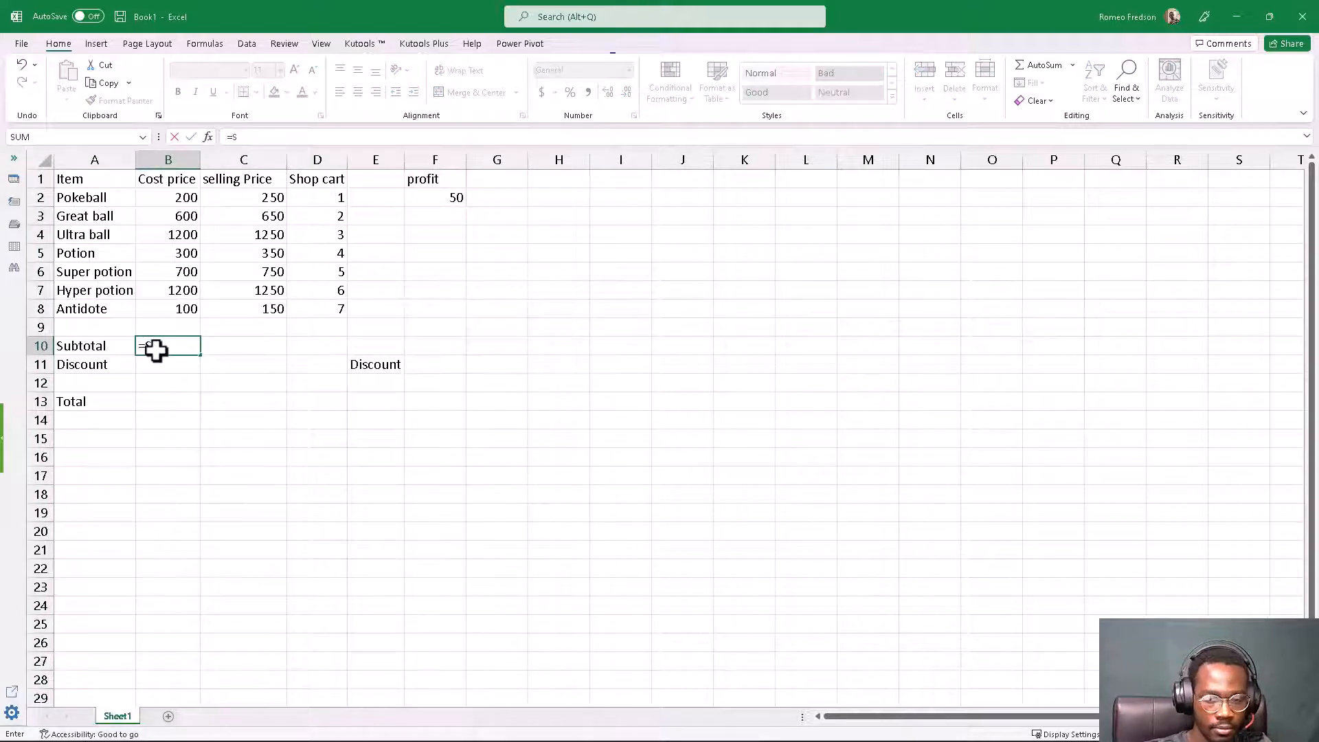
pyautogui.write('UM(')
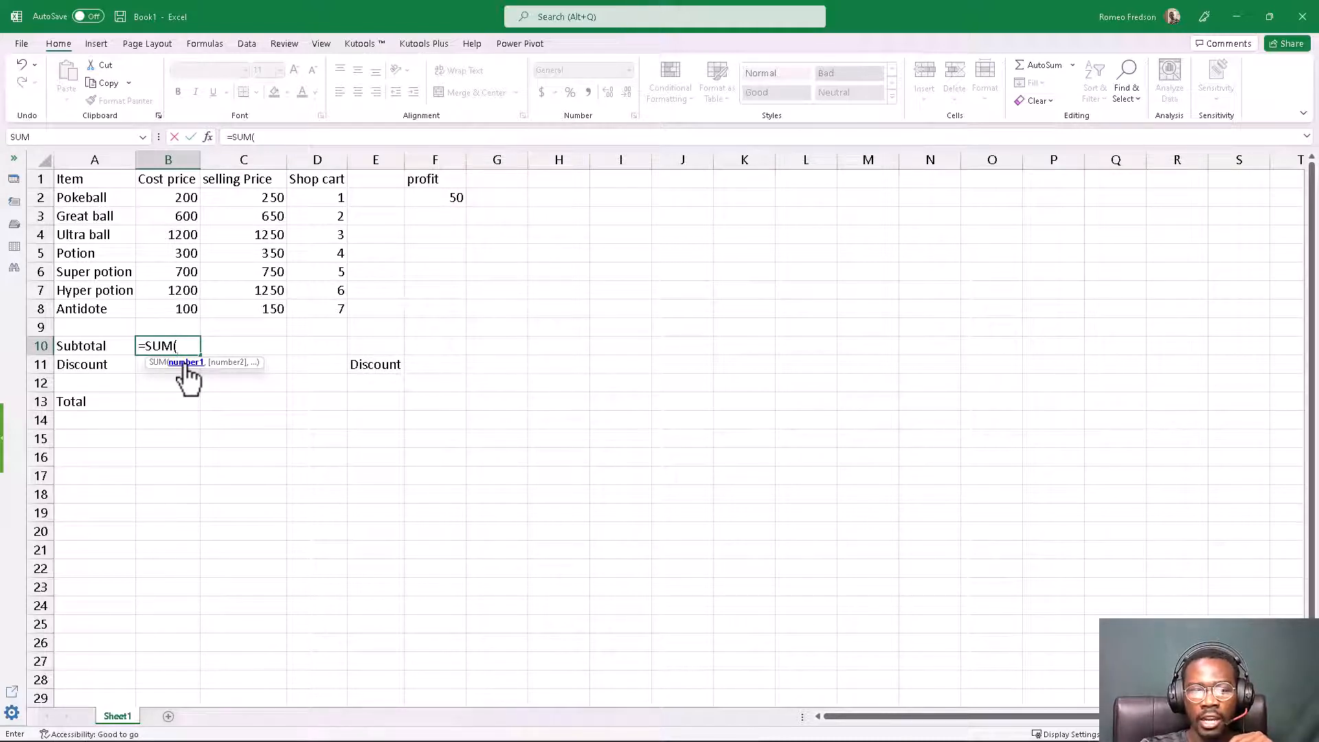
pyautogui.click(177, 197)
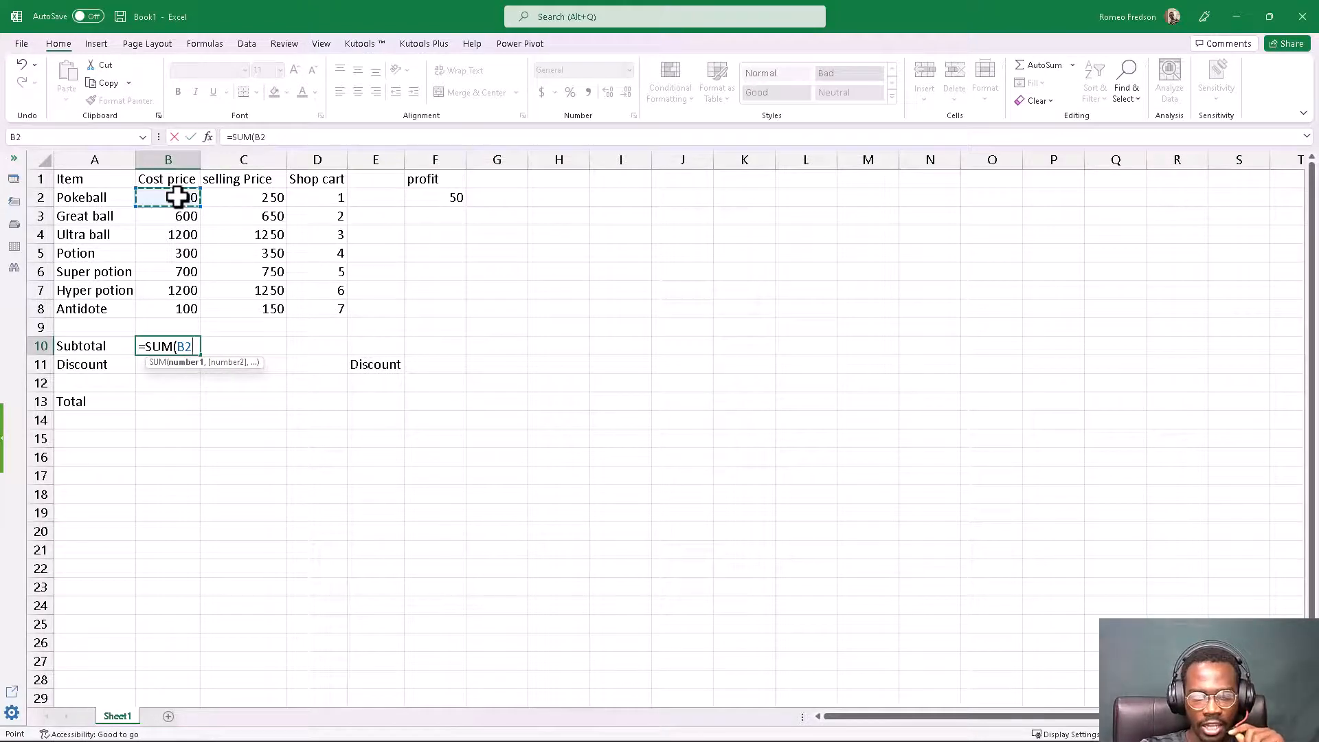
pyautogui.write(',')
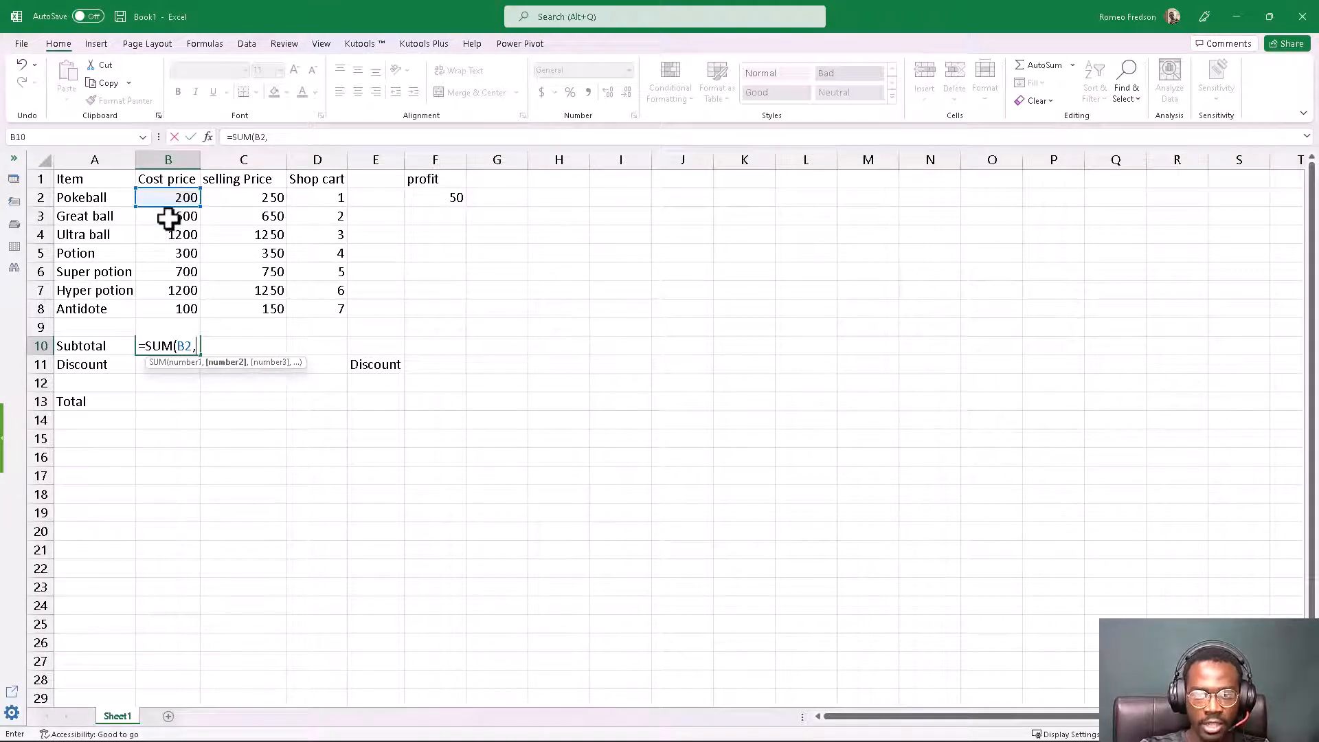
pyautogui.click(169, 218)
pyautogui.write(',')
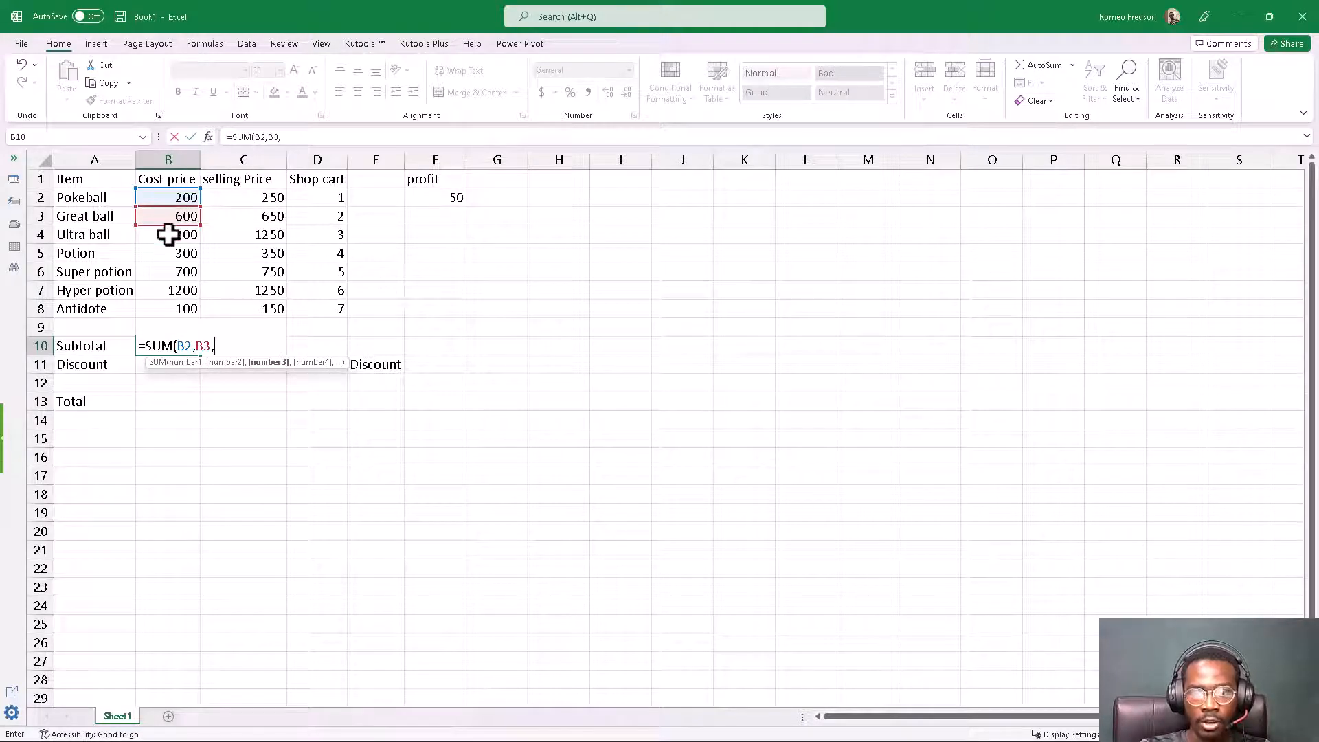
pyautogui.press('BackSpace')
pyautogui.press('BackSpace')
pyautogui.press('BackSpace')
pyautogui.press('BackSpace')
pyautogui.press('BackSpace')
pyautogui.press('BackSpace')
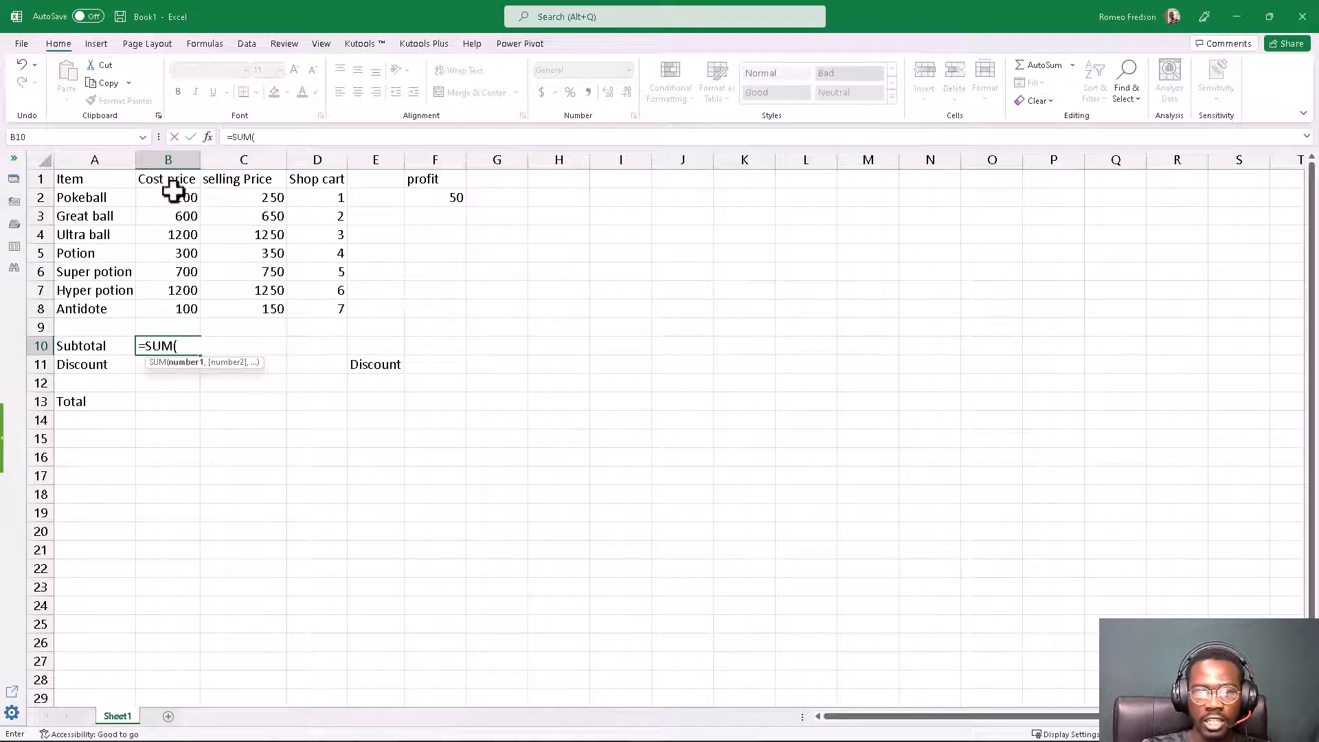
# Step: Complete the cost price subtotal in B10 with the range B2:B8 so that it reads =SUM(B2:B8)
pyautogui.moveTo(170, 198); pyautogui.dragTo(175, 314)
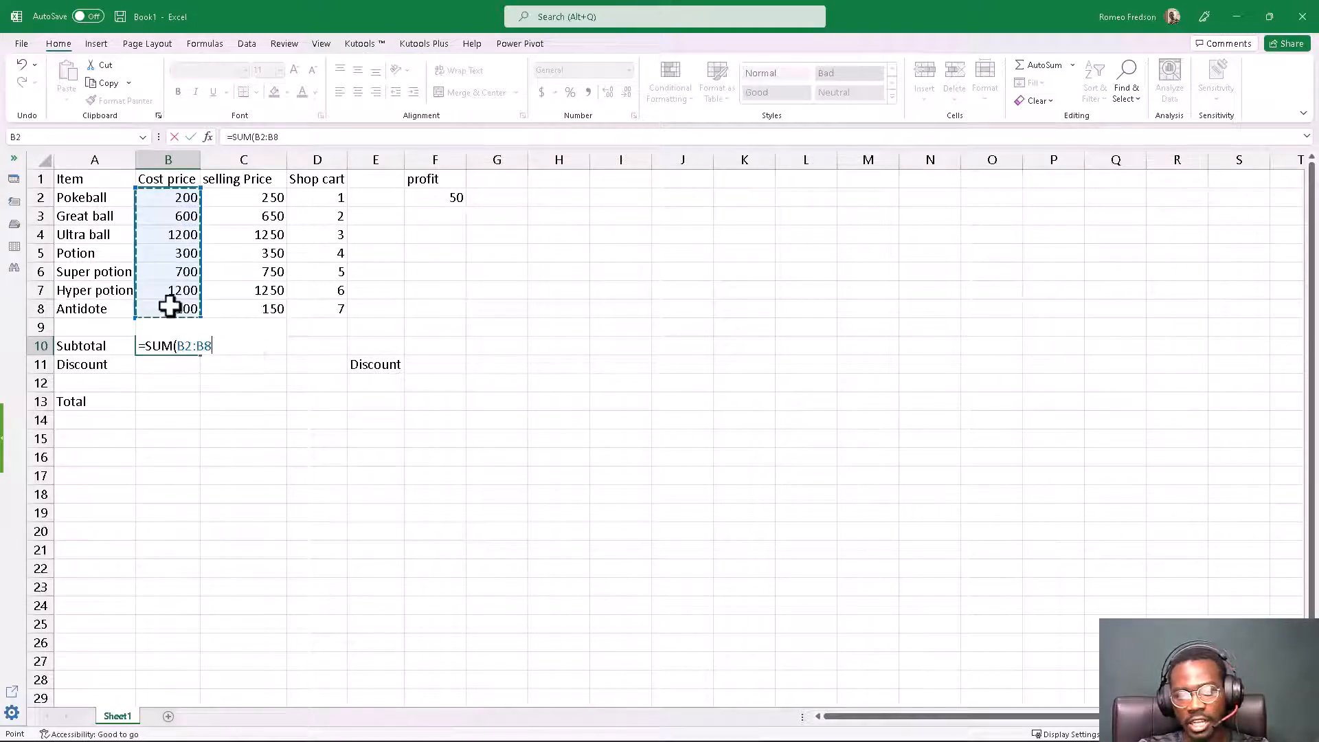
pyautogui.press('Return')
pyautogui.click(168, 347)
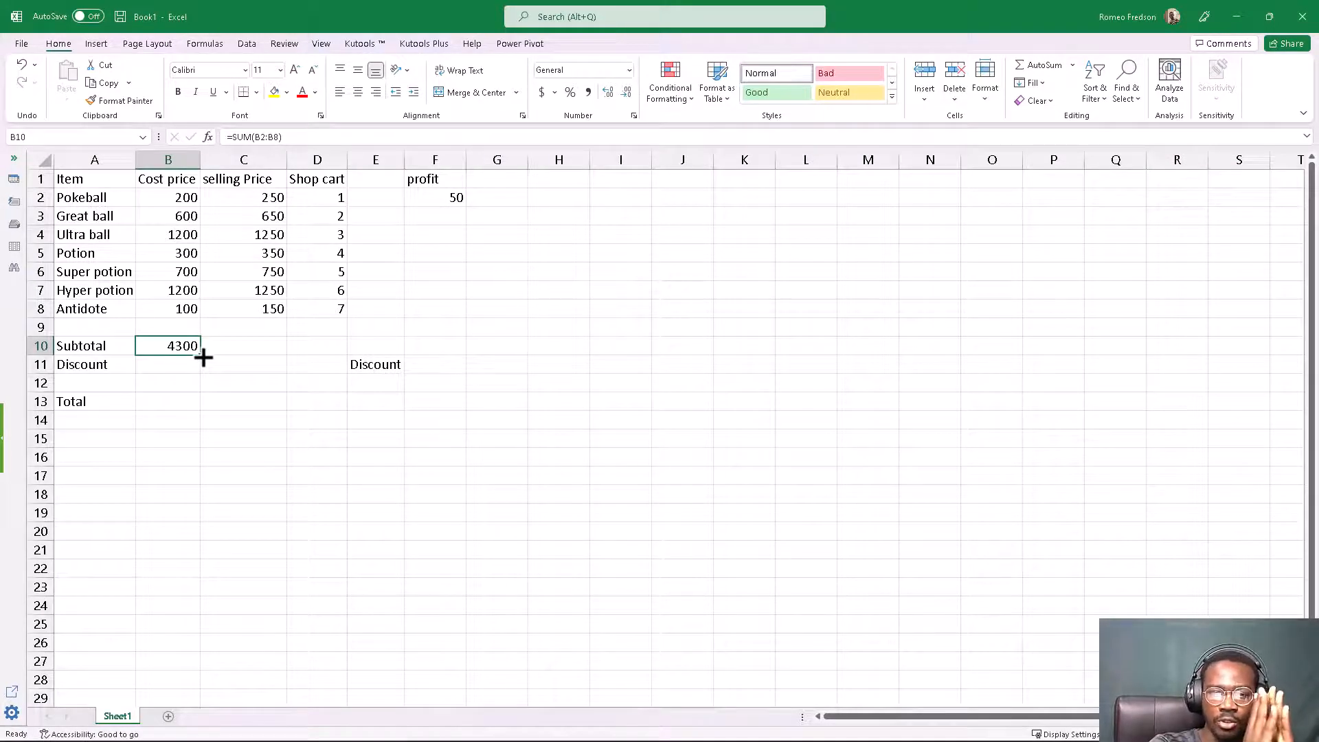
# Step: Fill the cost price subtotal formula from B10 across to D10 under selling Price and Shop cart
pyautogui.click(154, 158)
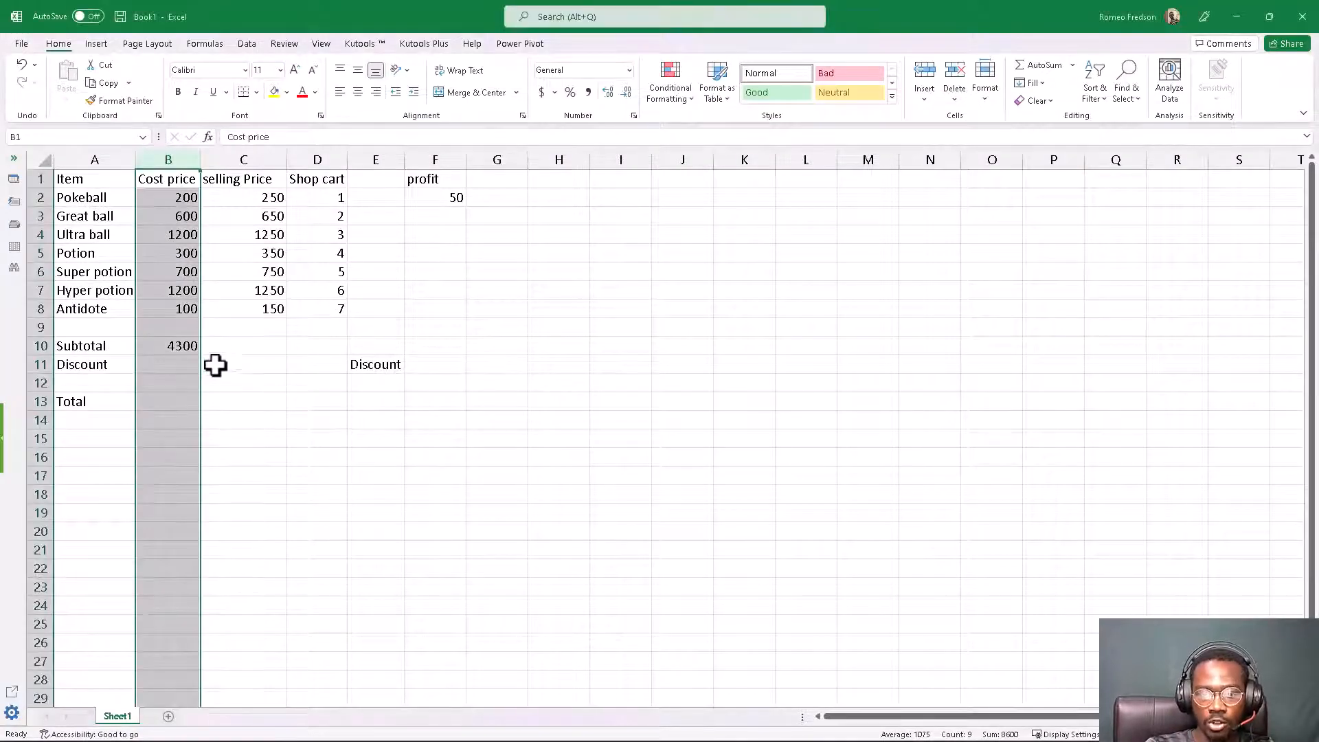
pyautogui.click(170, 346)
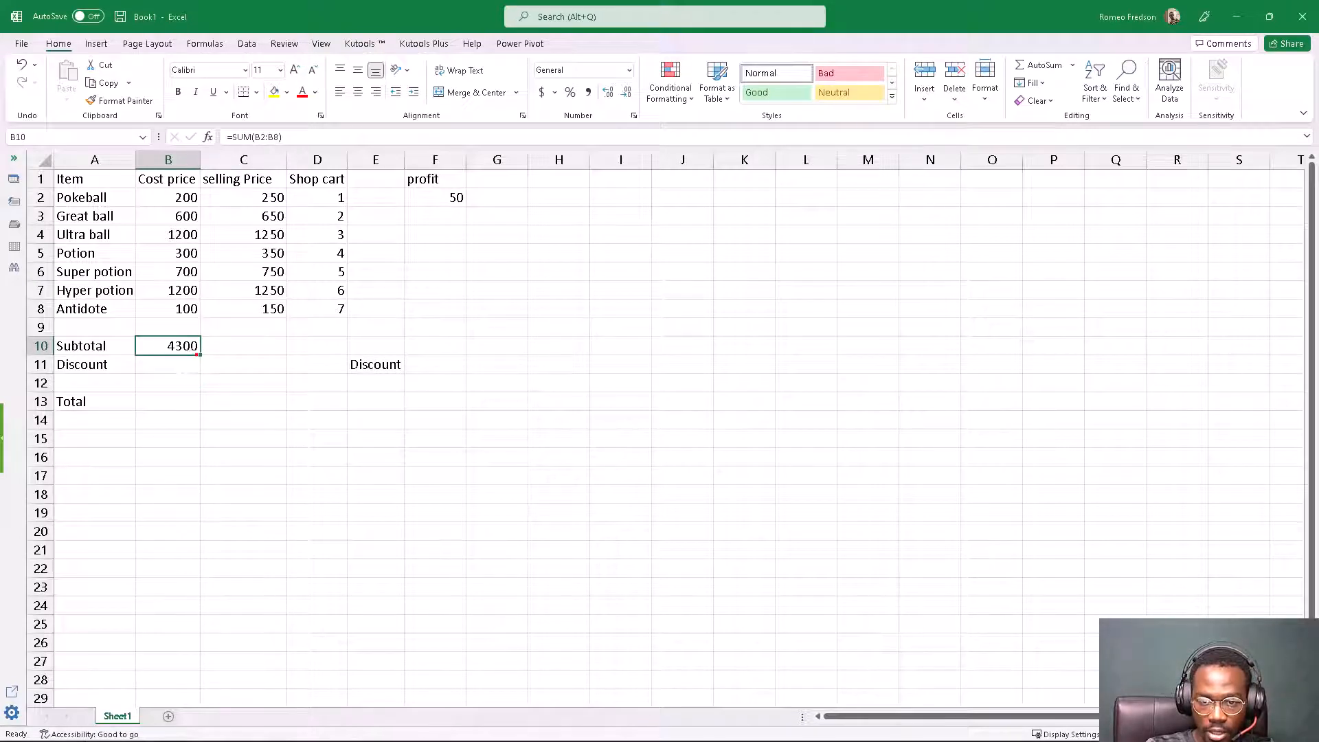
pyautogui.moveTo(195, 357)
pyautogui.mouseDown()
pyautogui.moveTo(218, 359)
pyautogui.moveTo(203, 346)
pyautogui.mouseUp()
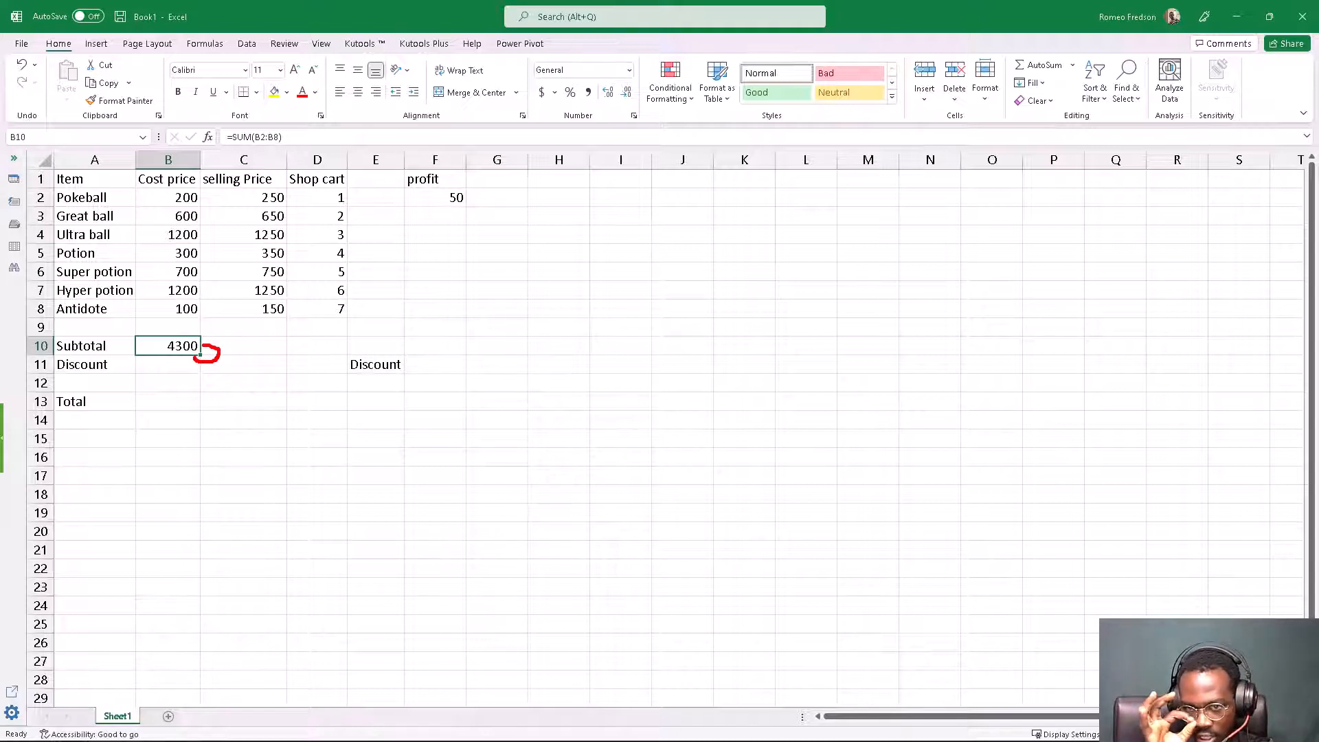
pyautogui.press('Escape')
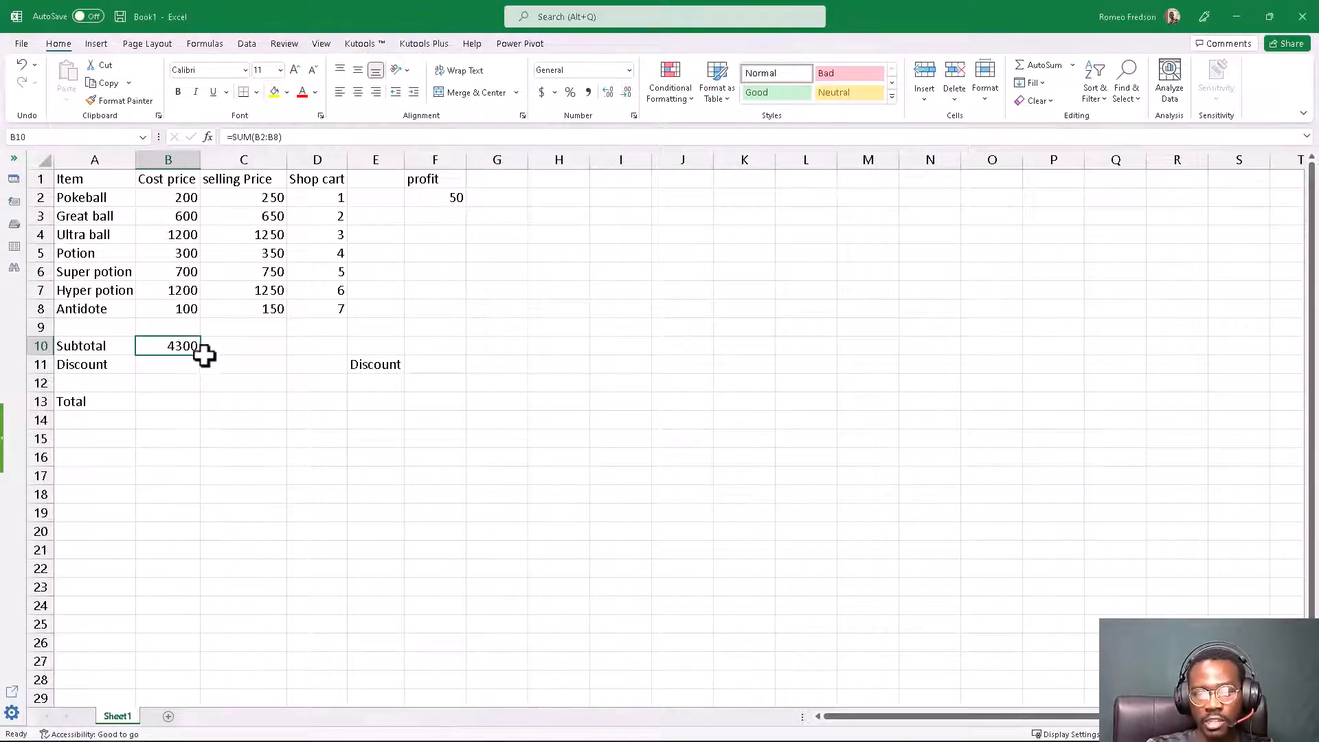
pyautogui.moveTo(202, 358); pyautogui.dragTo(353, 361)
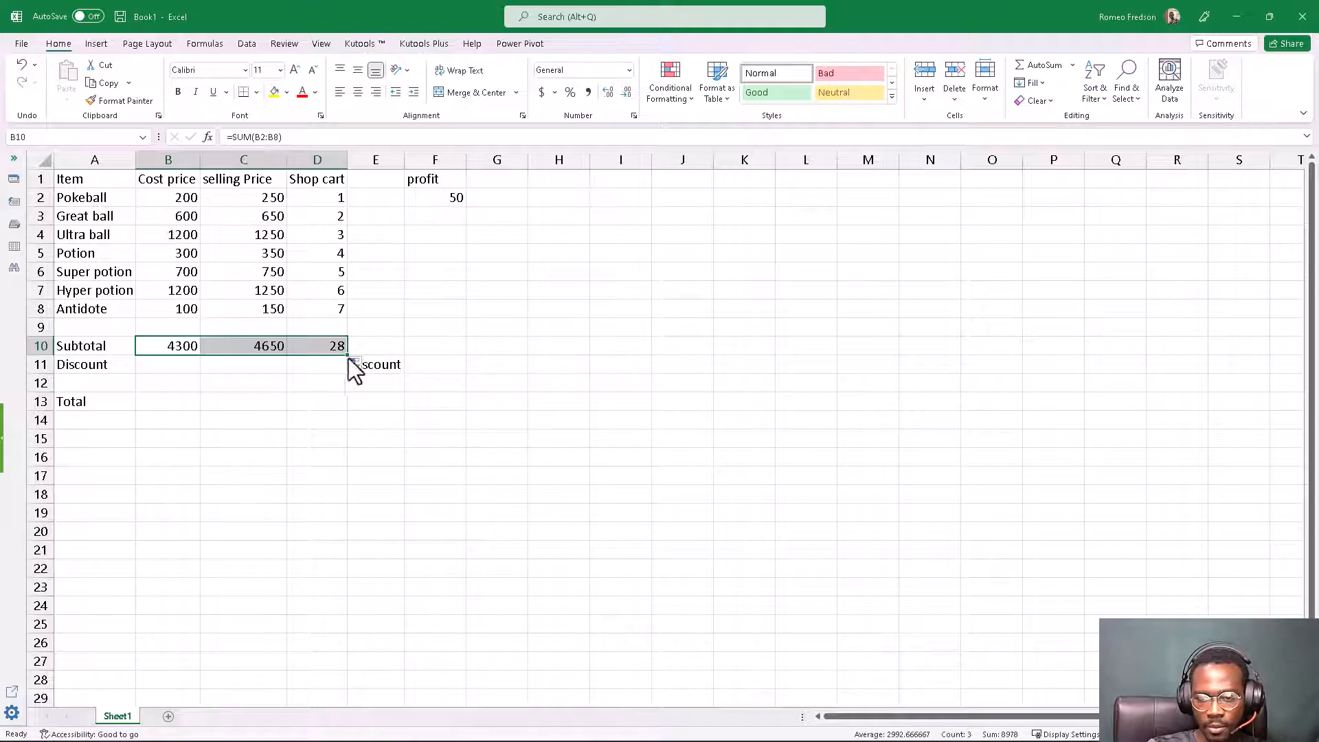
# Step: Check the ranges in the copied subtotal formulas in C10 and D10
pyautogui.click(265, 347)
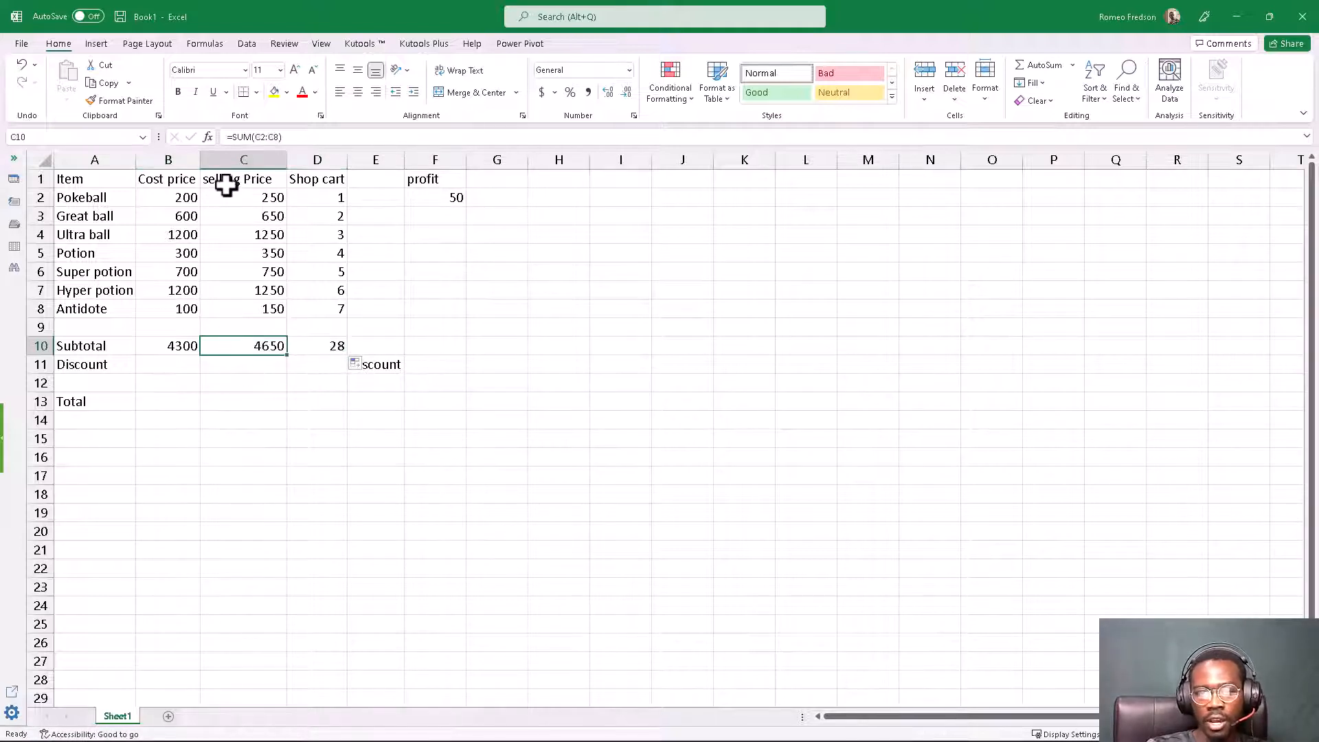
pyautogui.doubleClick(267, 346)
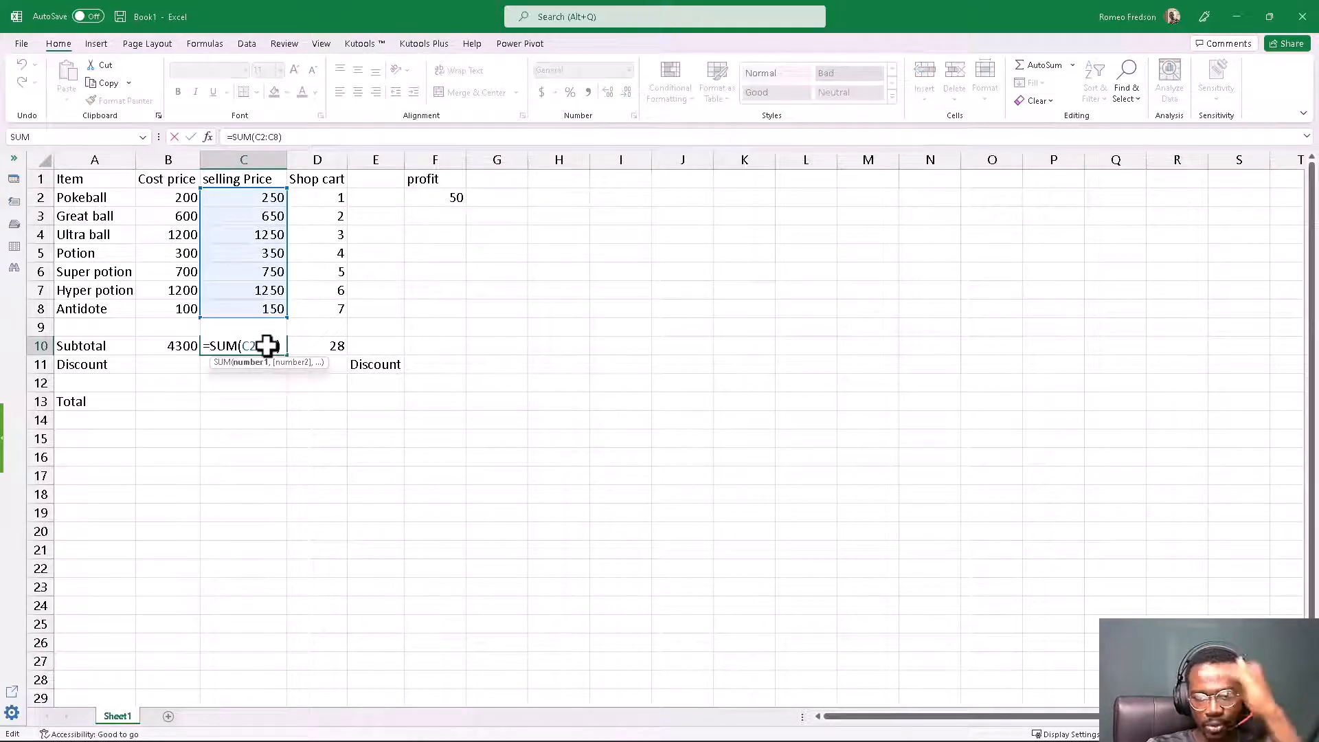
pyautogui.press('Return')
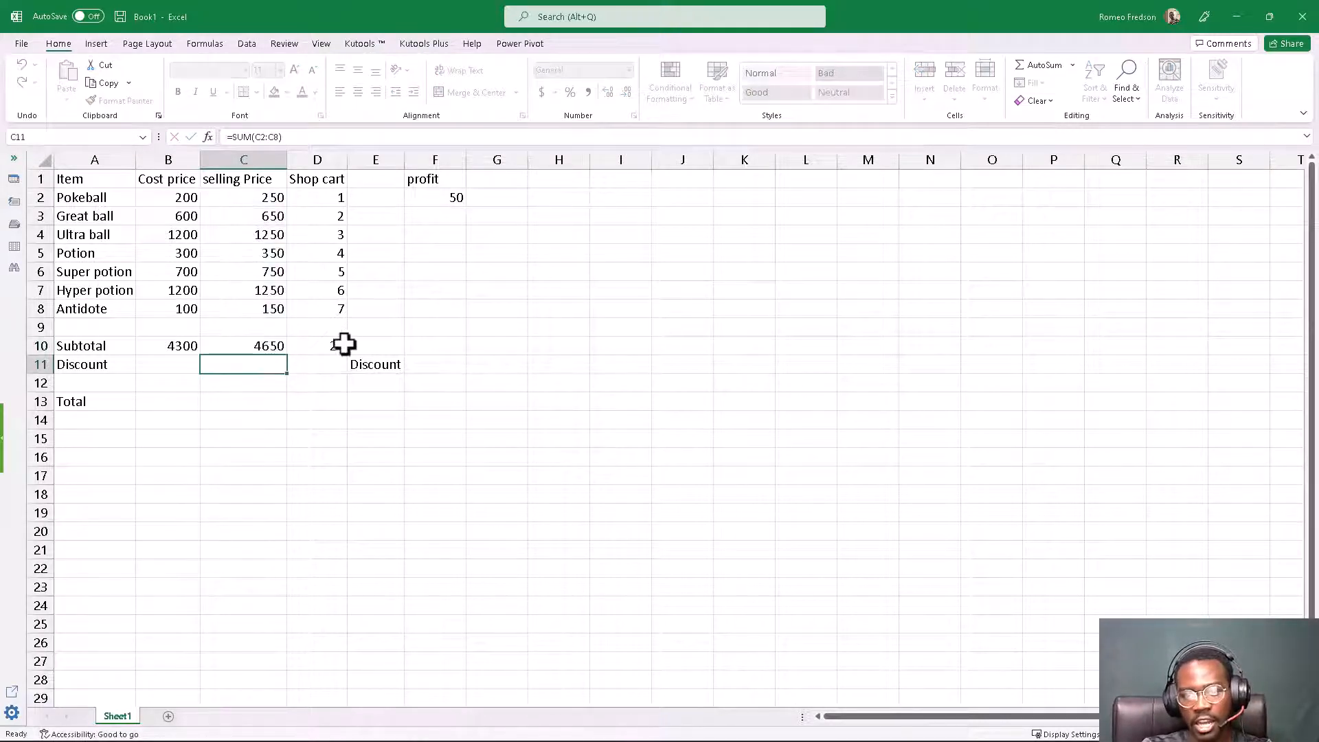
pyautogui.doubleClick(342, 345)
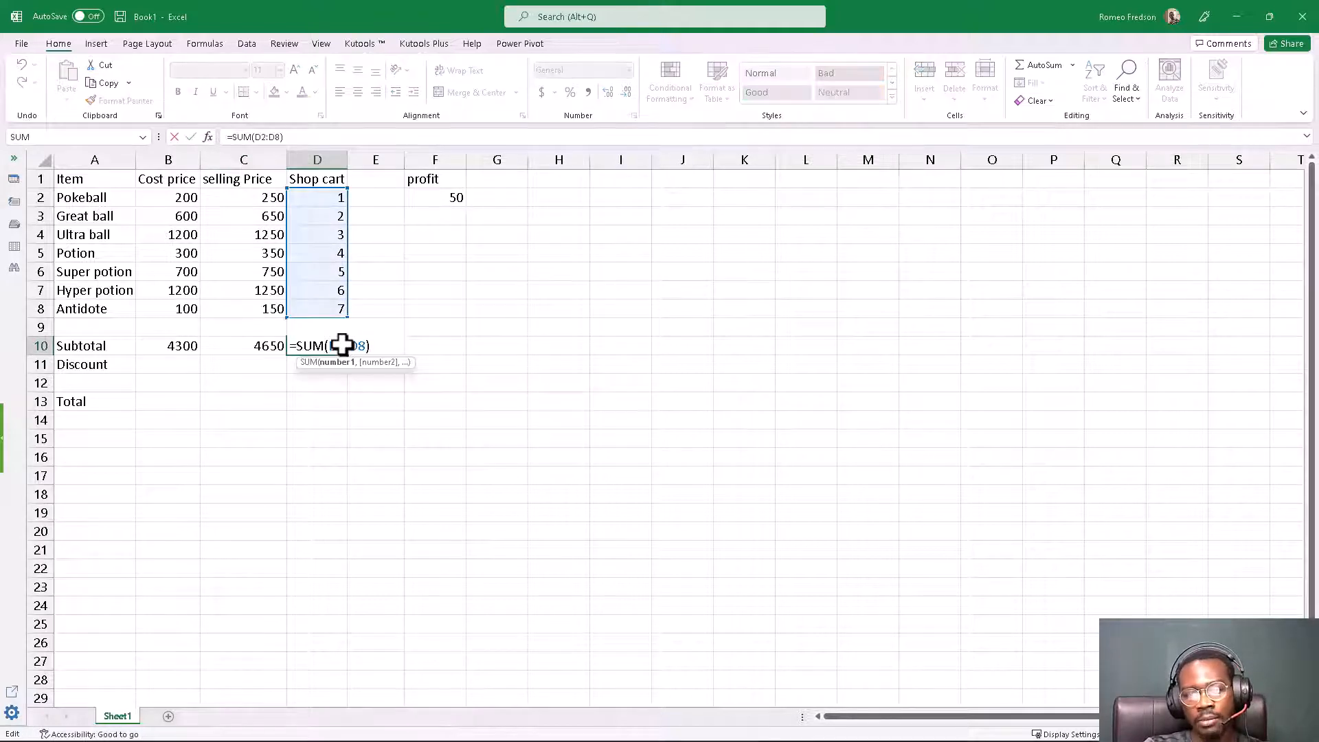
pyautogui.press('Return')
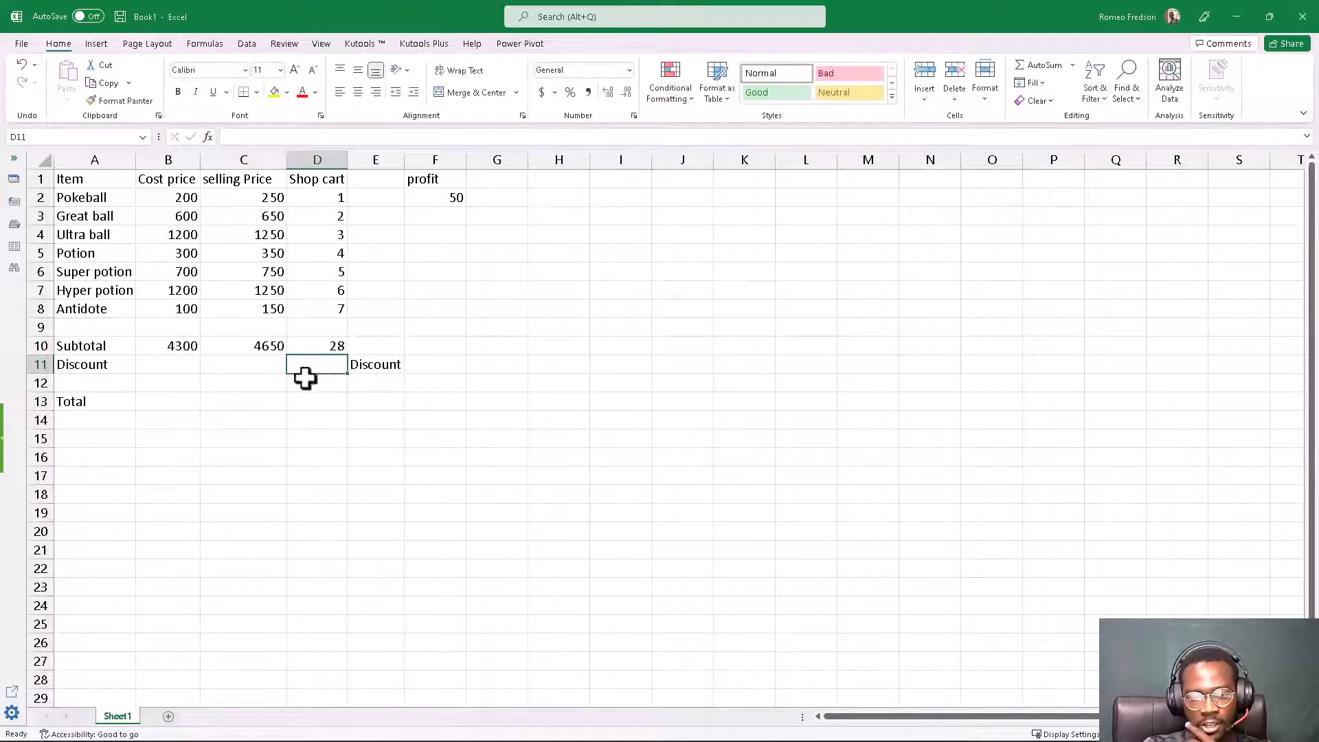
# Step: Move the Discount label from E11 to F4 and enter 10 beneath it in F5
pyautogui.click(166, 368)
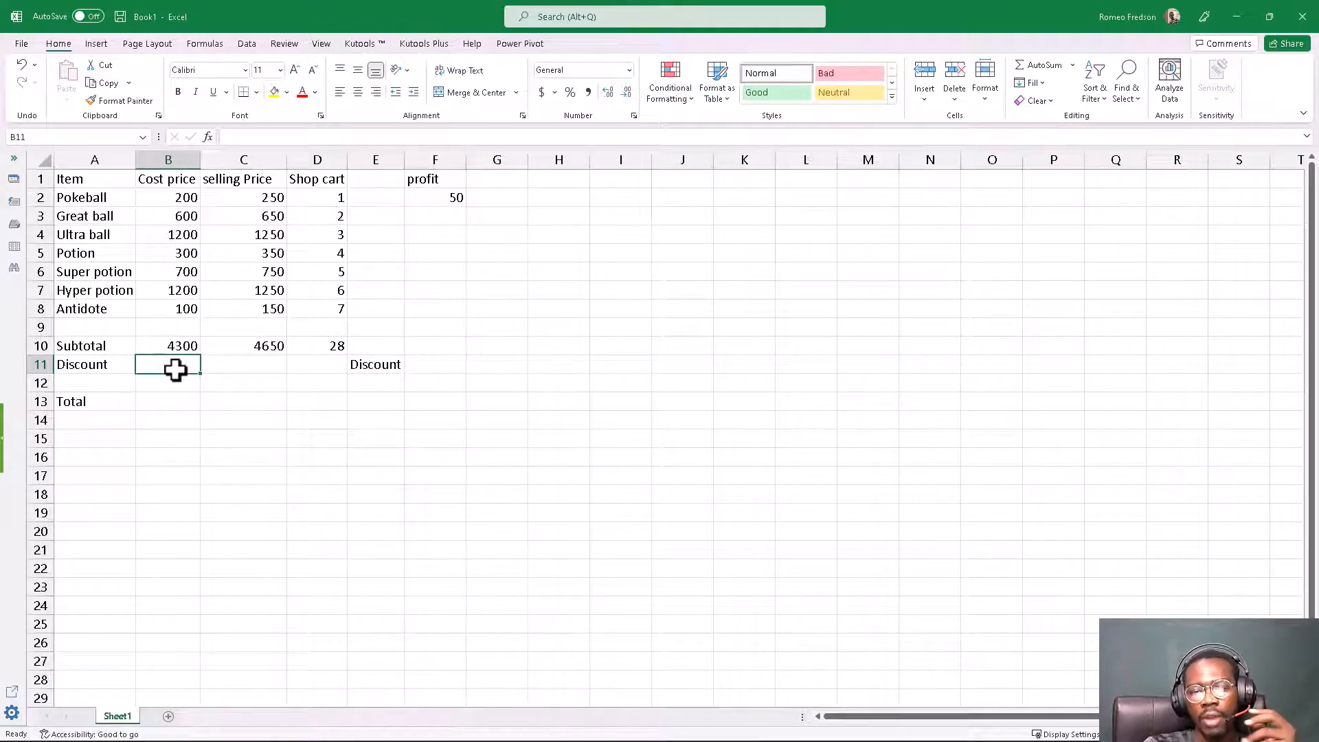
pyautogui.click(384, 366)
pyautogui.moveTo(386, 368); pyautogui.dragTo(431, 242)
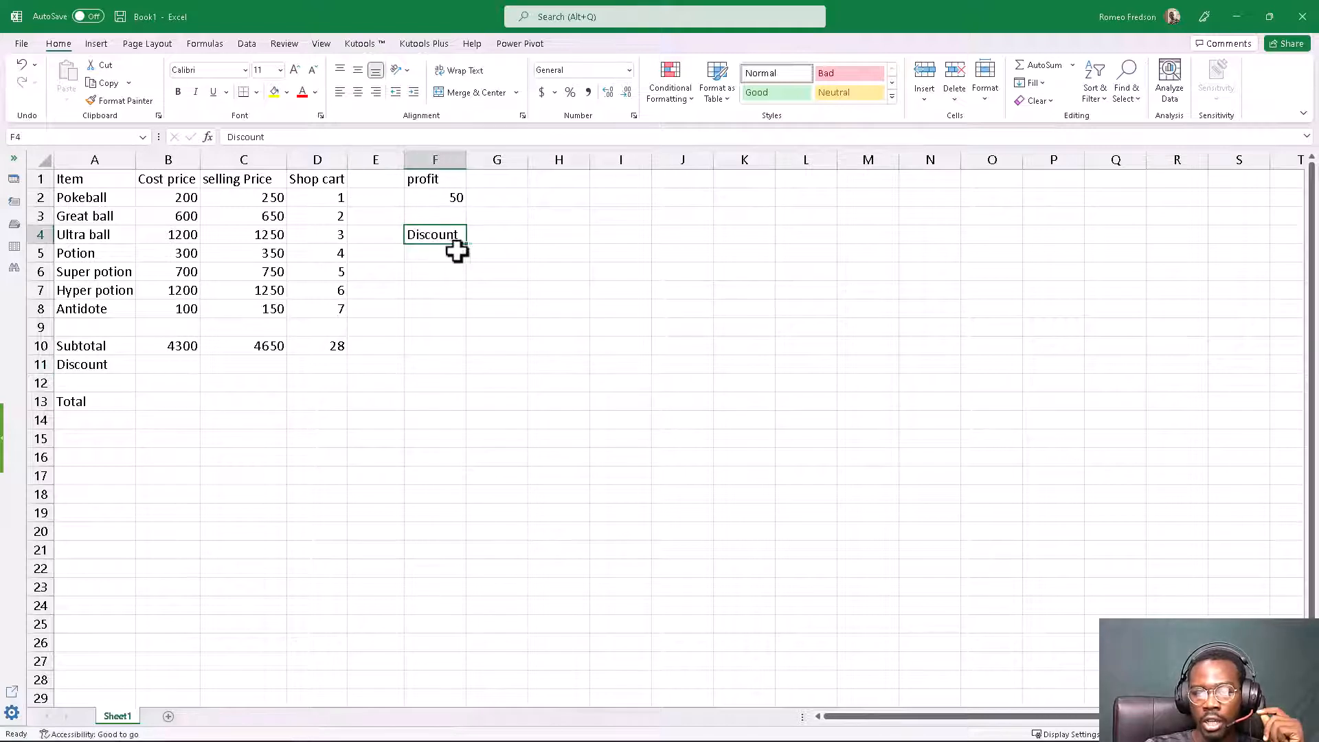
pyautogui.click(483, 256)
pyautogui.click(453, 253)
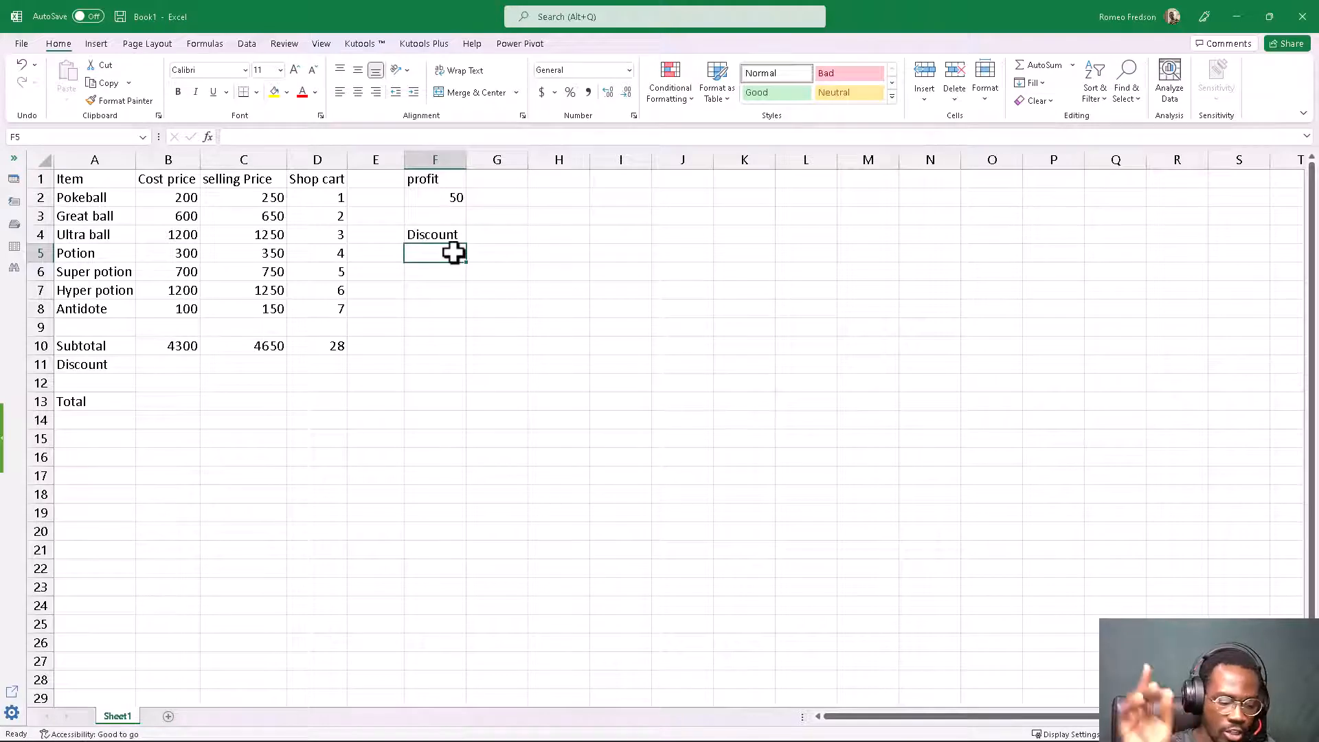
pyautogui.write('10')
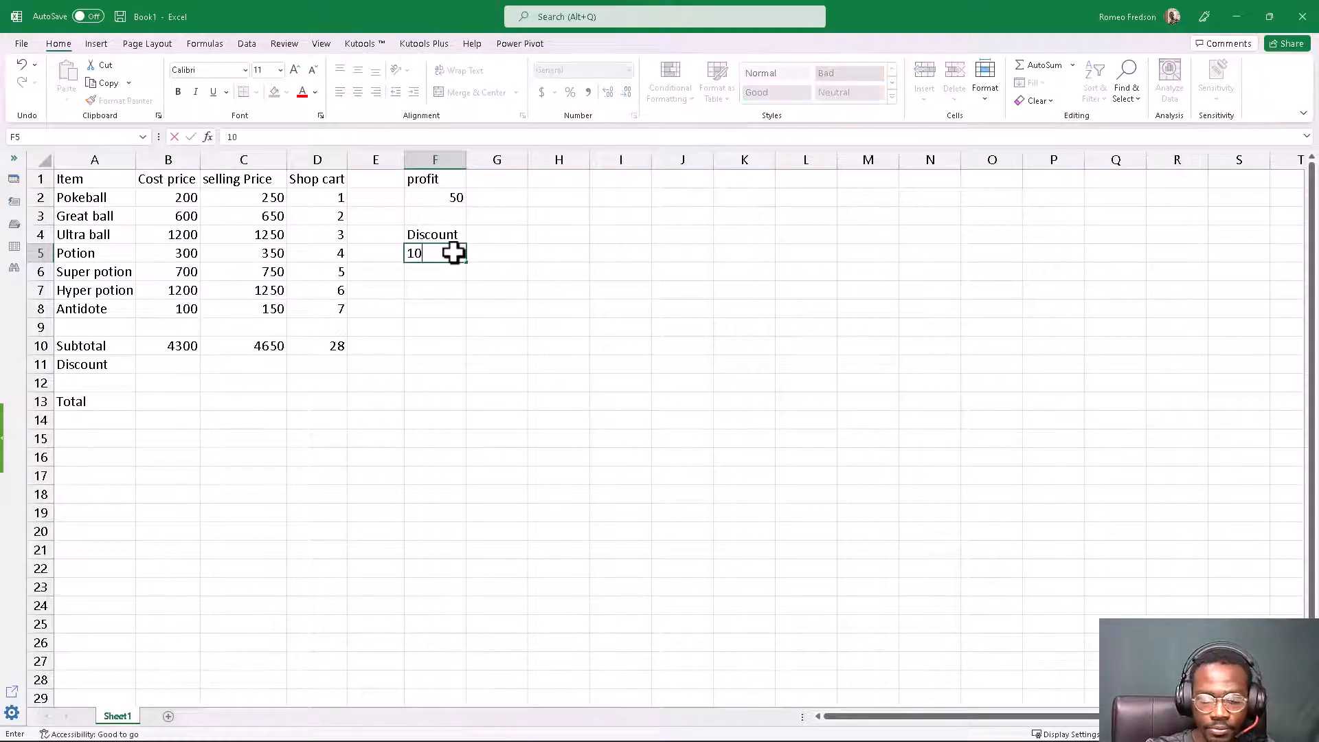
pyautogui.press('Return')
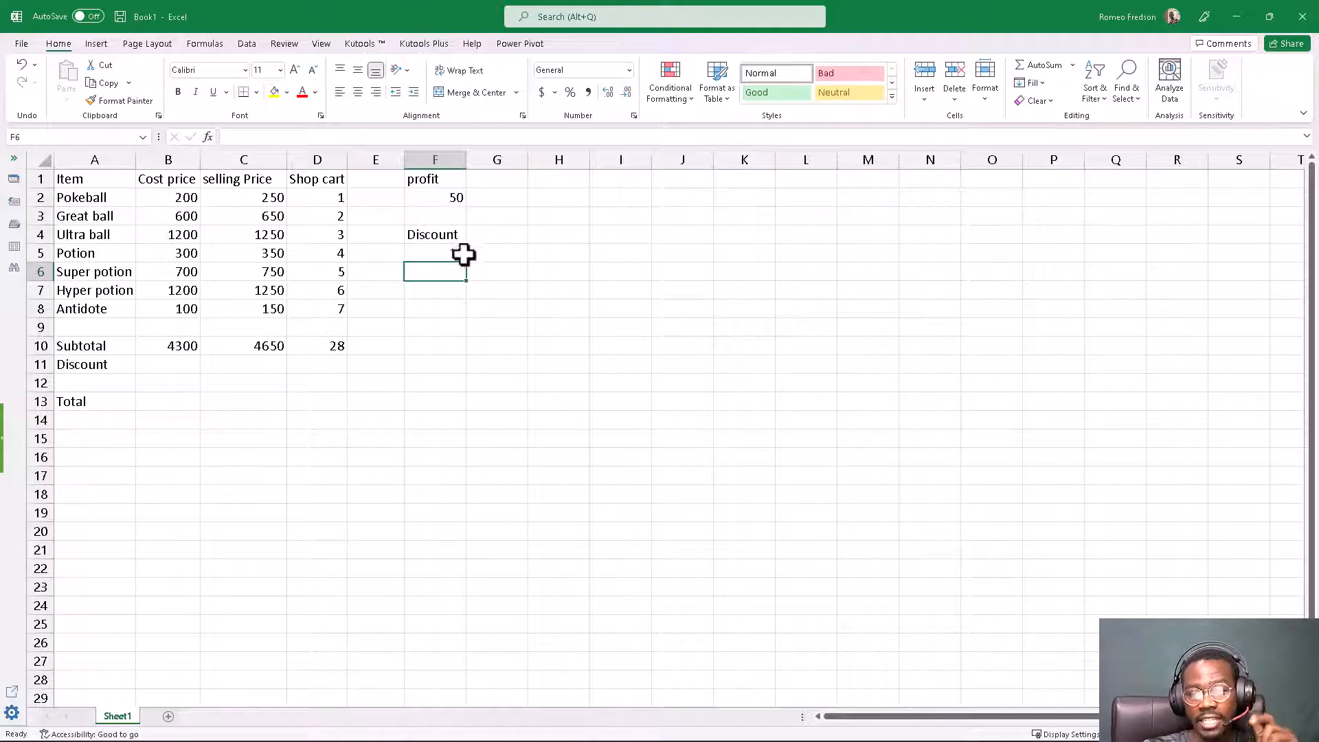
pyautogui.click(489, 252)
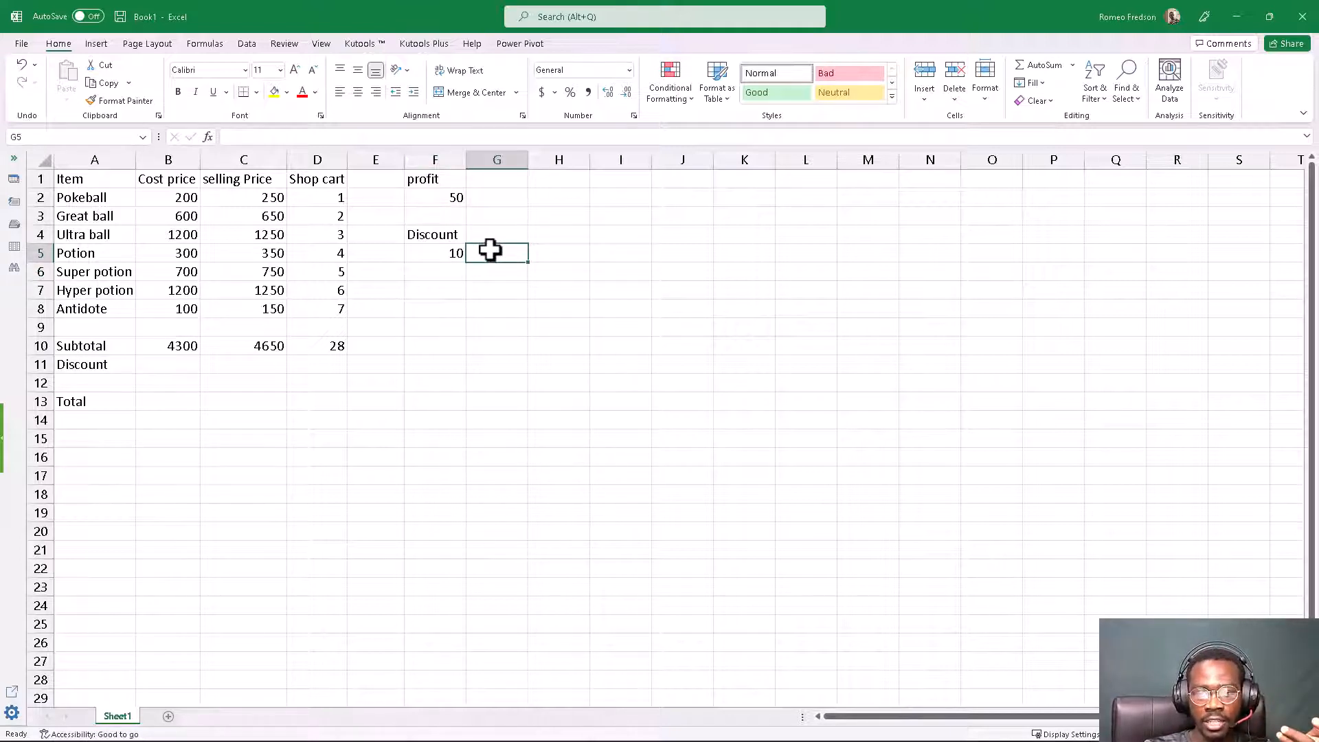
pyautogui.click(439, 253)
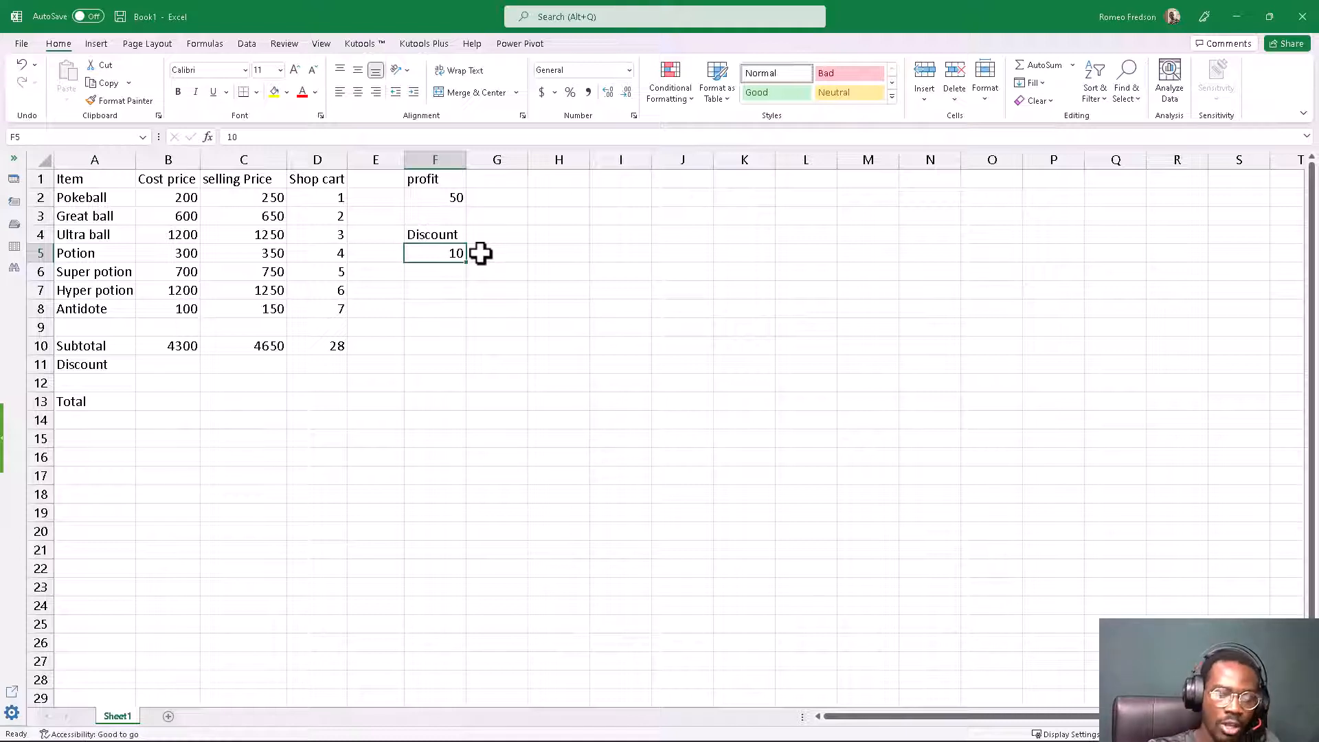
pyautogui.write('=')
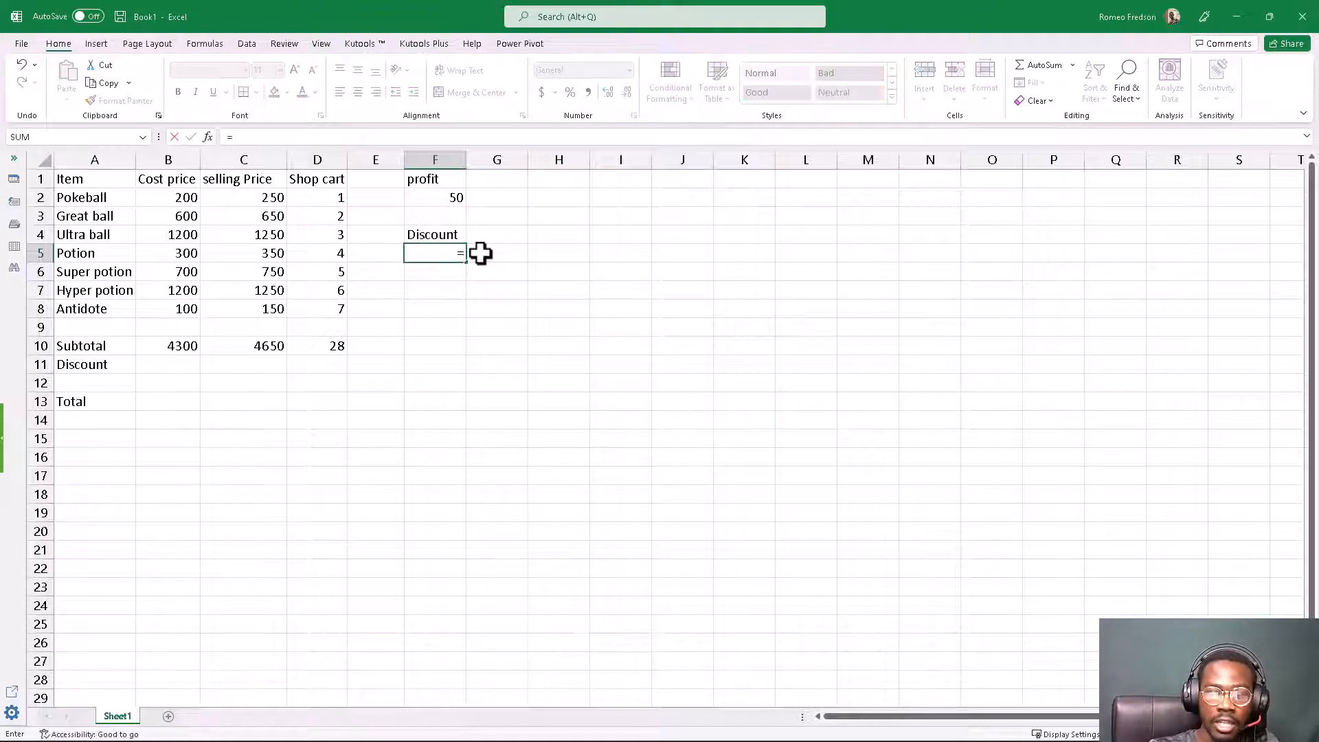
pyautogui.press('Escape')
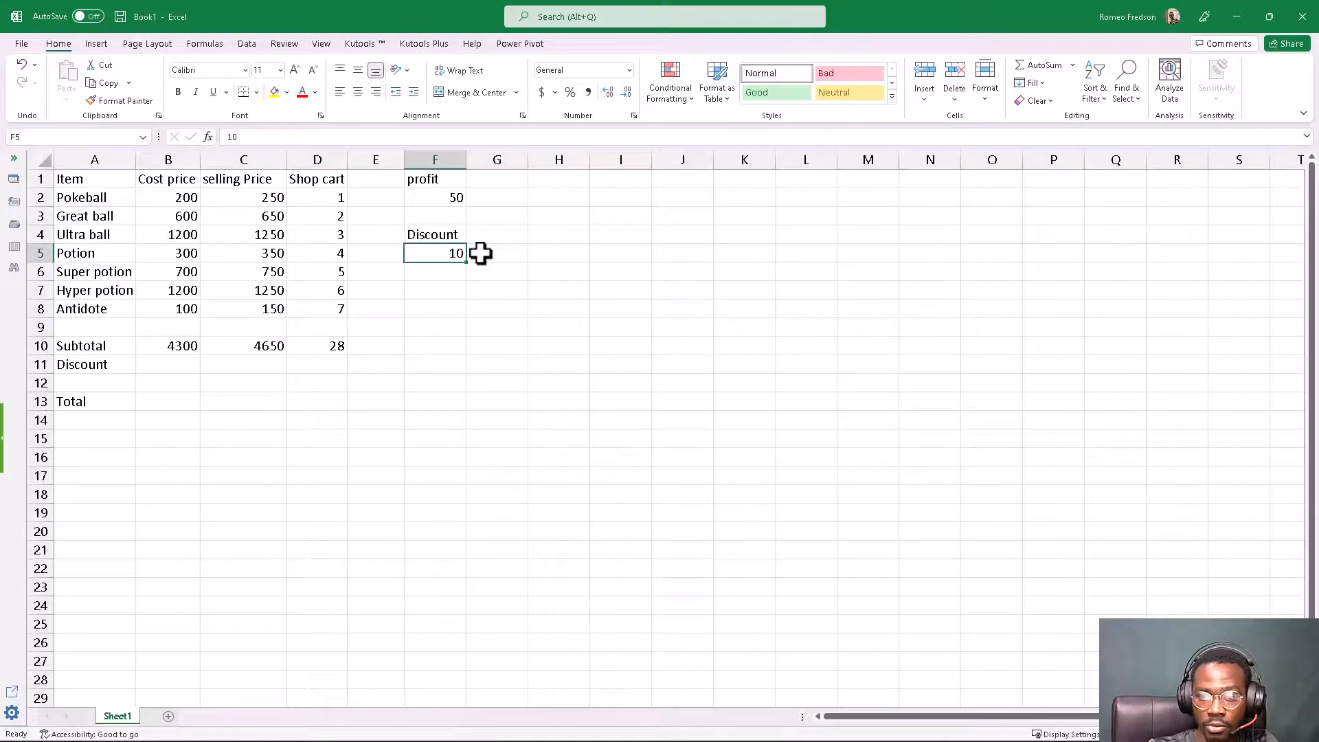
# Step: Enter the formula =10/100 in G5 beside the discount value and review it
pyautogui.click(477, 252)
pyautogui.write('=')
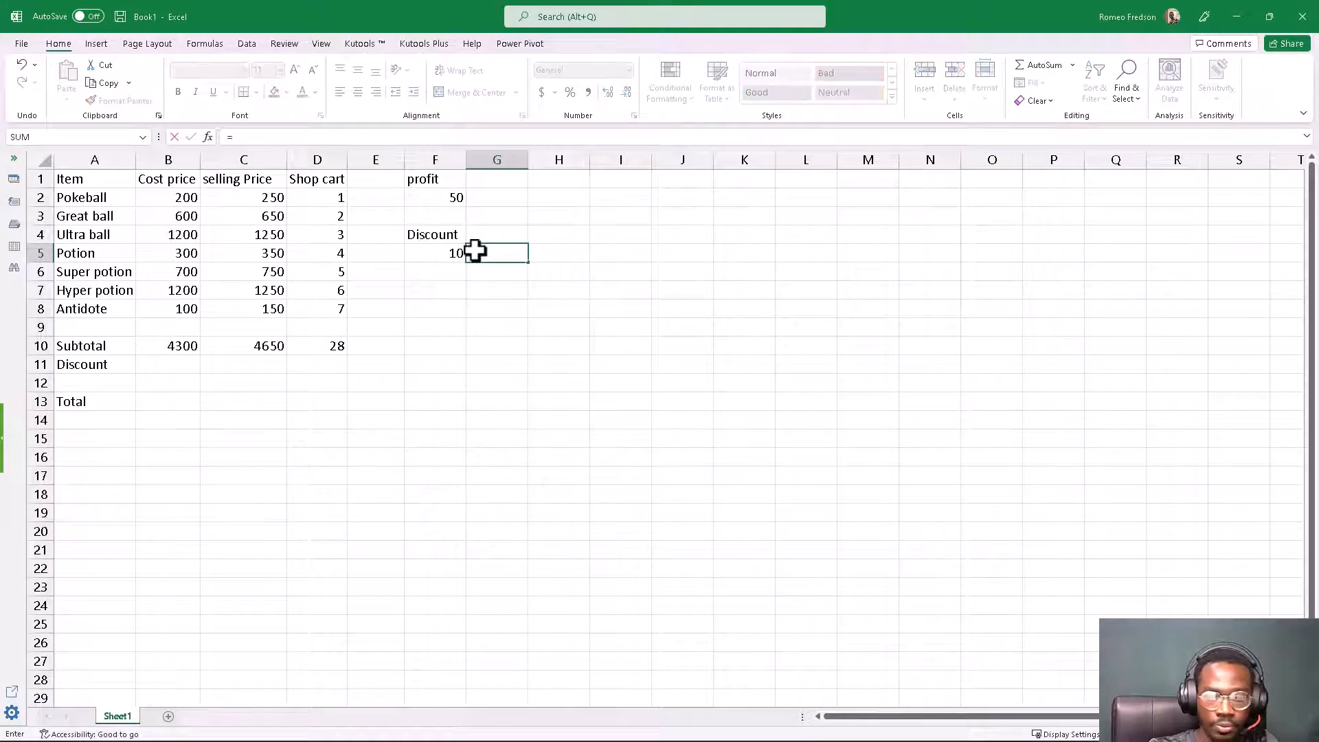
pyautogui.write('10/100')
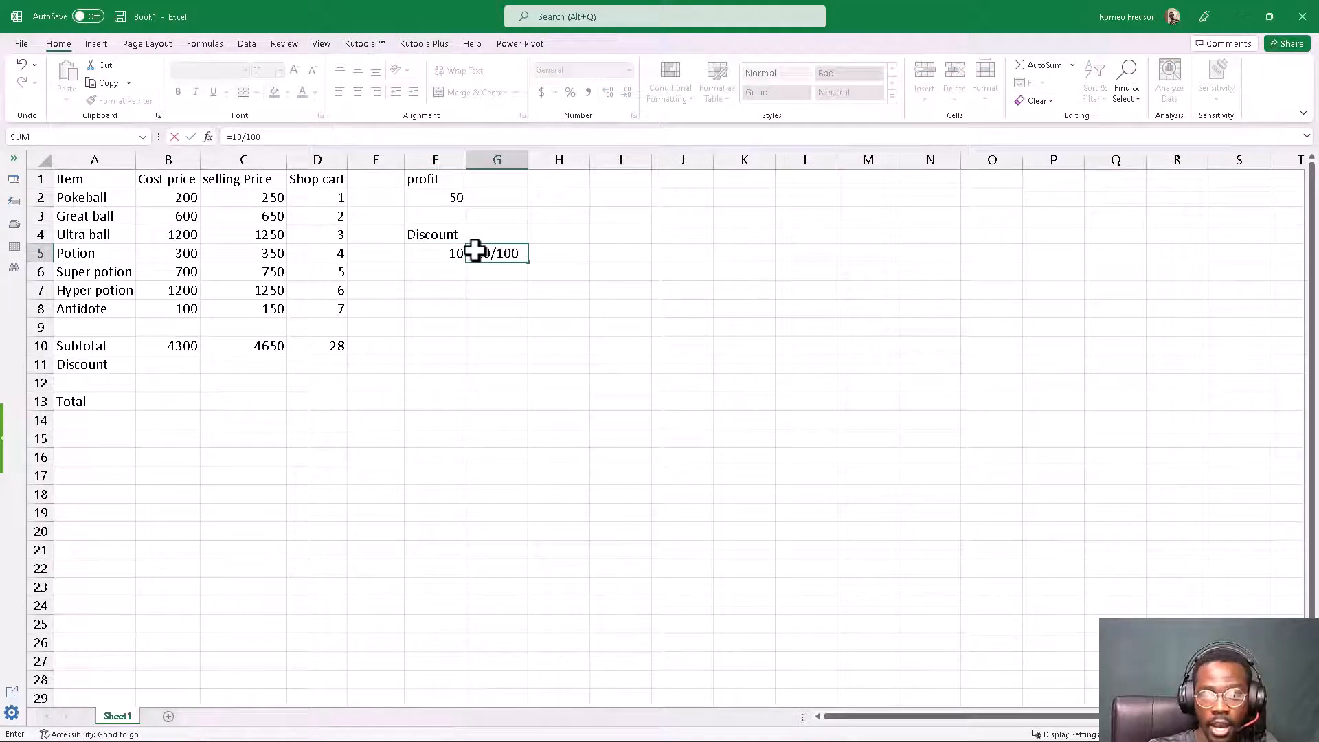
pyautogui.press('Return')
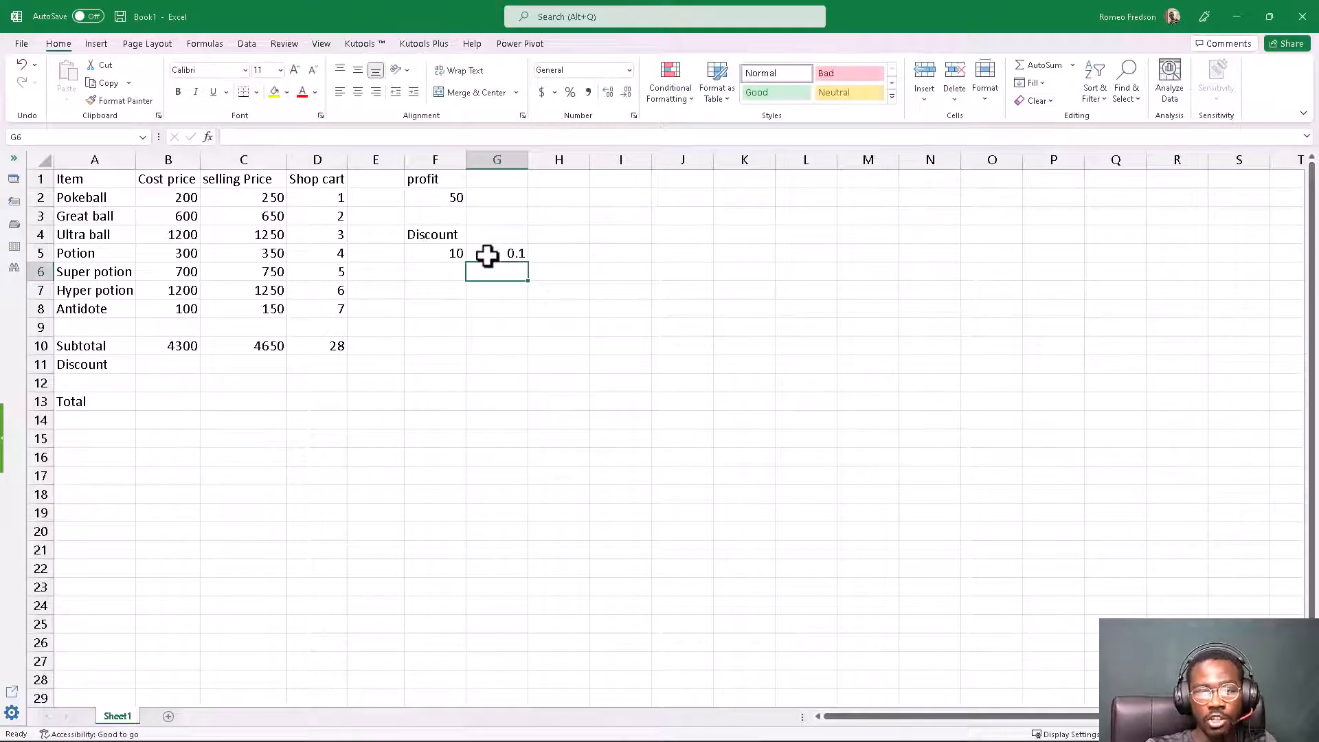
pyautogui.click(485, 255)
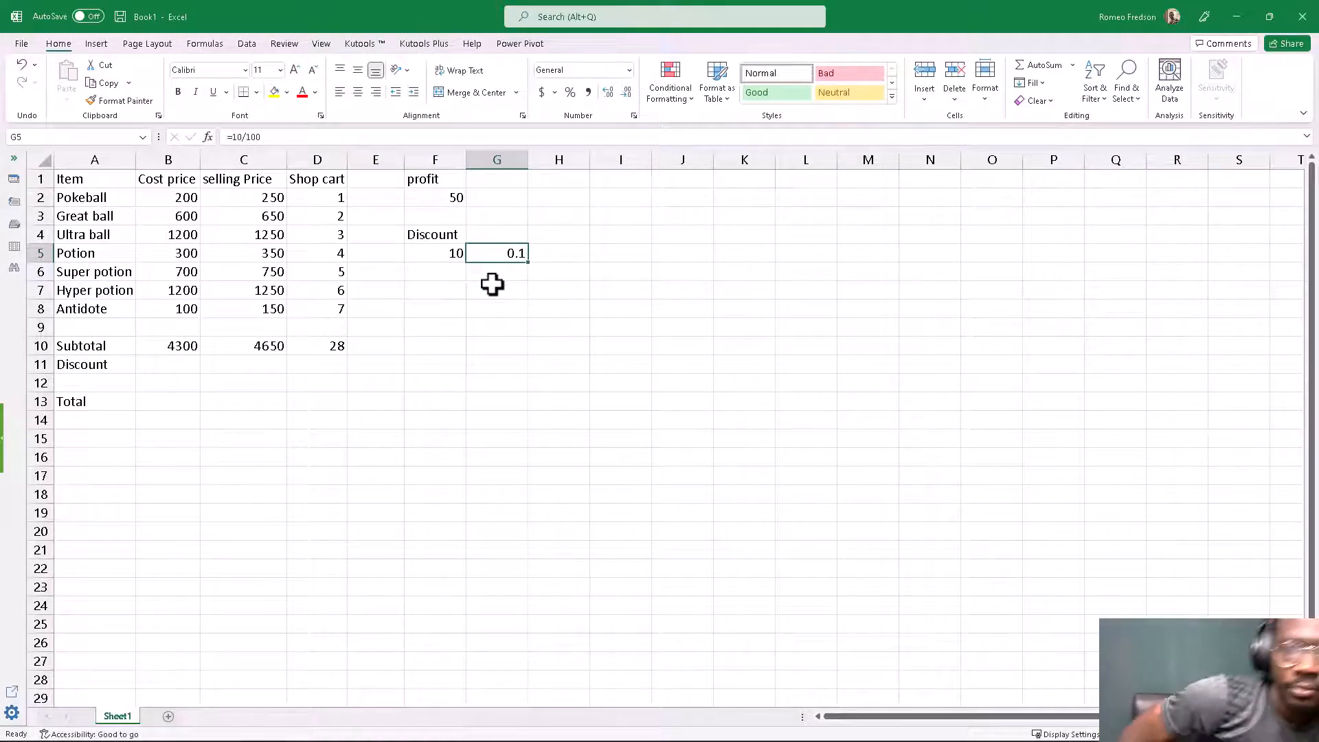
pyautogui.click(436, 256)
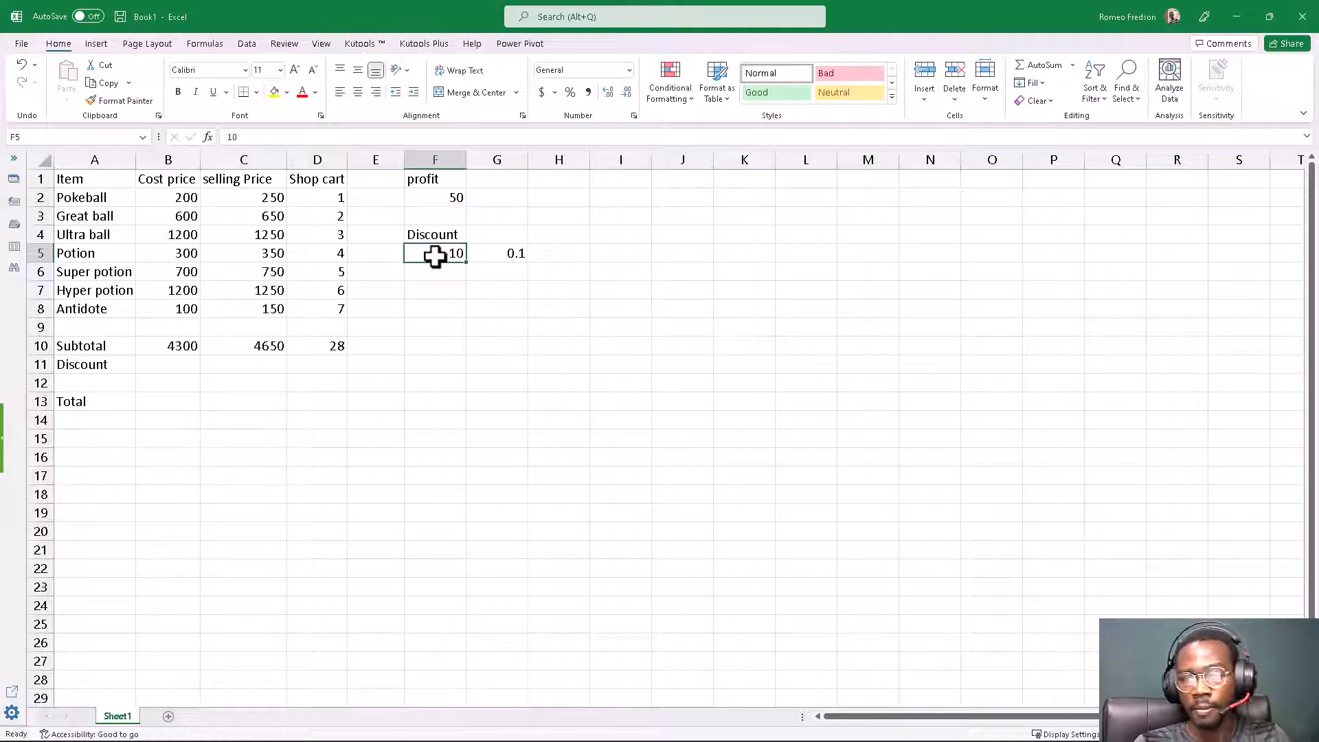
pyautogui.click(510, 254)
pyautogui.write('=10/100')
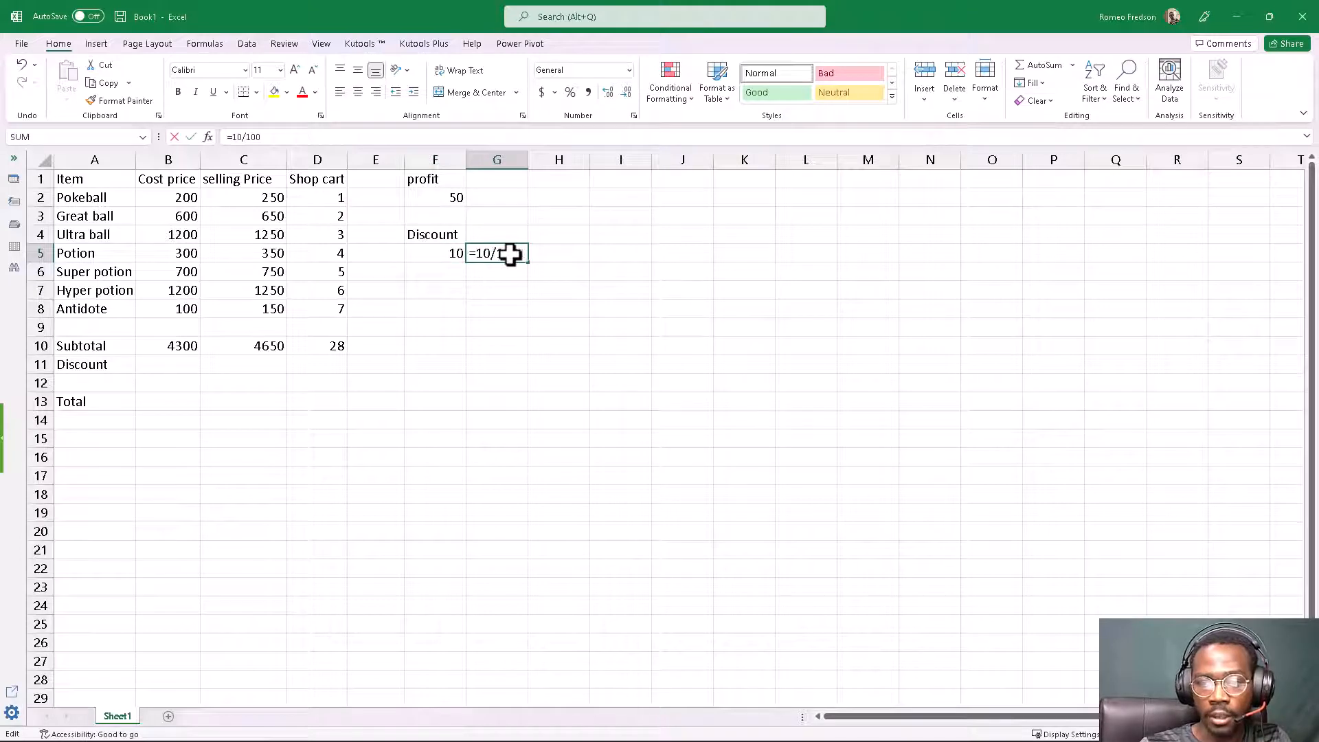
pyautogui.press('Return')
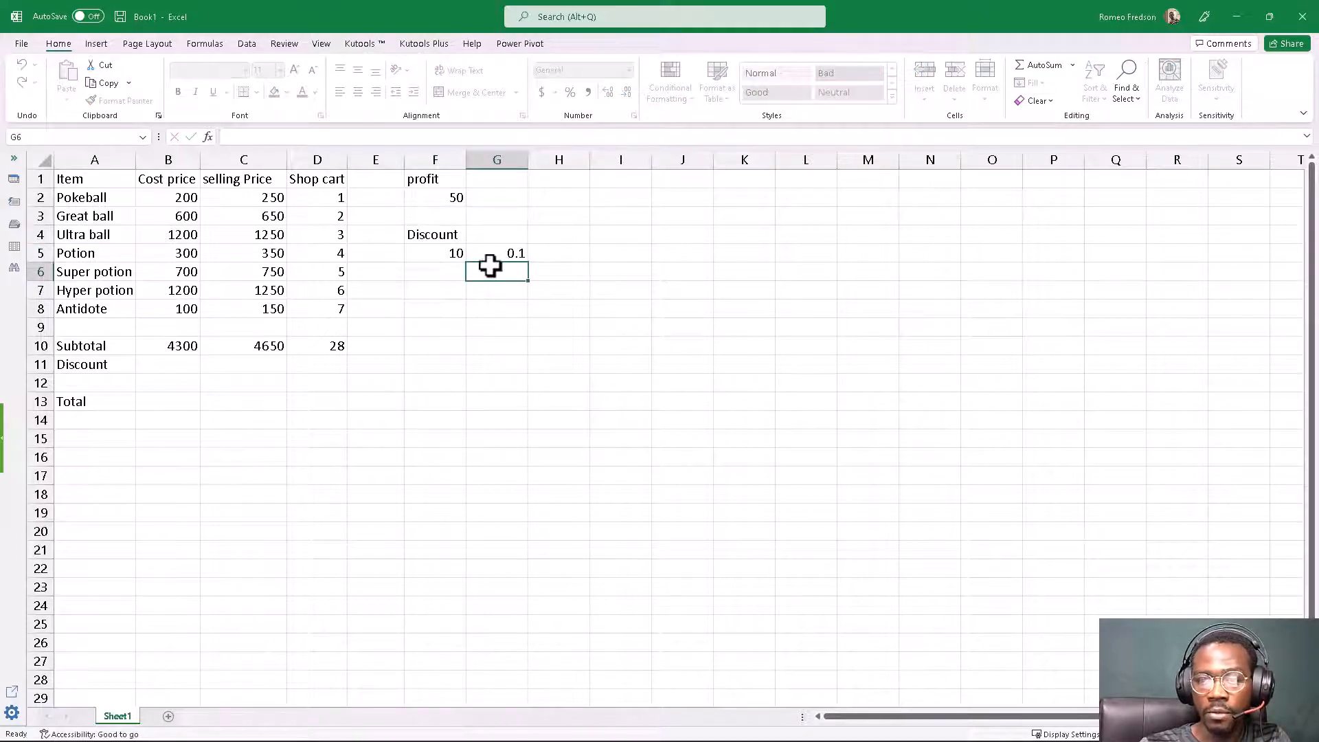
# Step: Insert a blank column F before the profit and Discount column
pyautogui.click(163, 360)
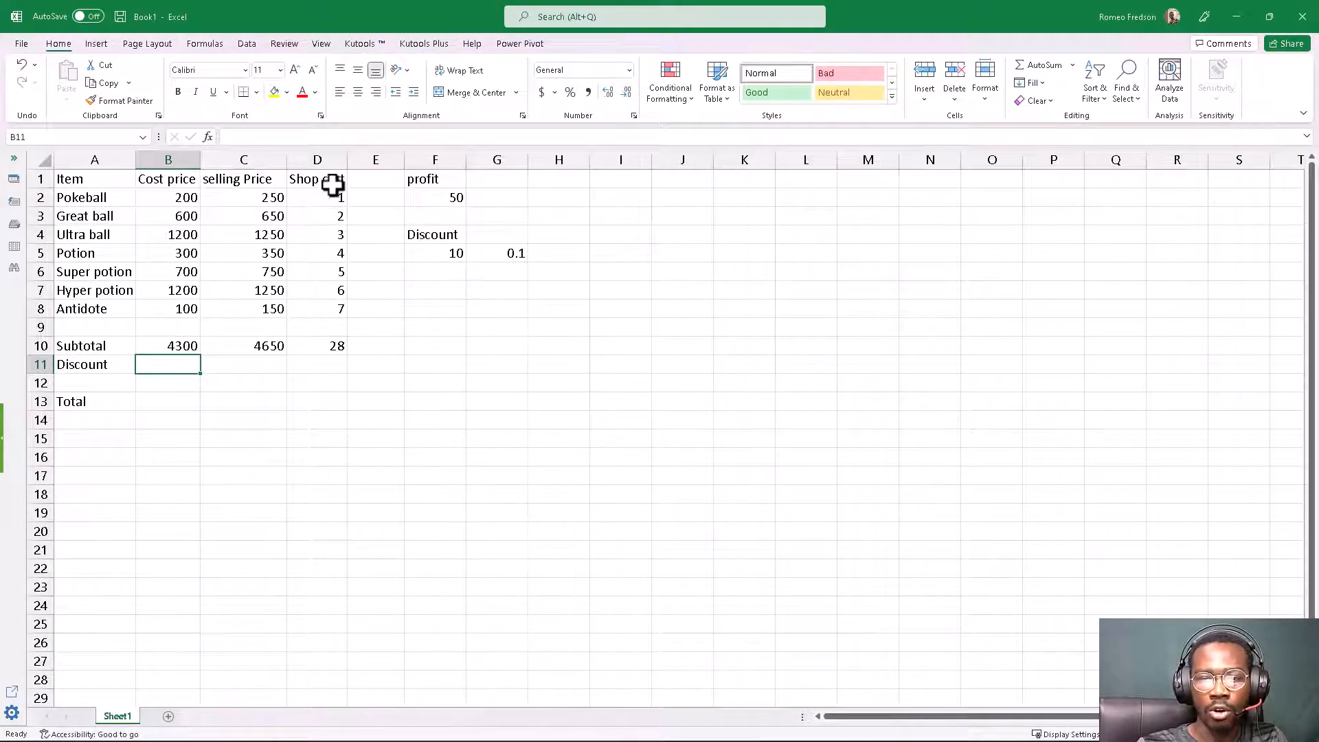
pyautogui.click(359, 180)
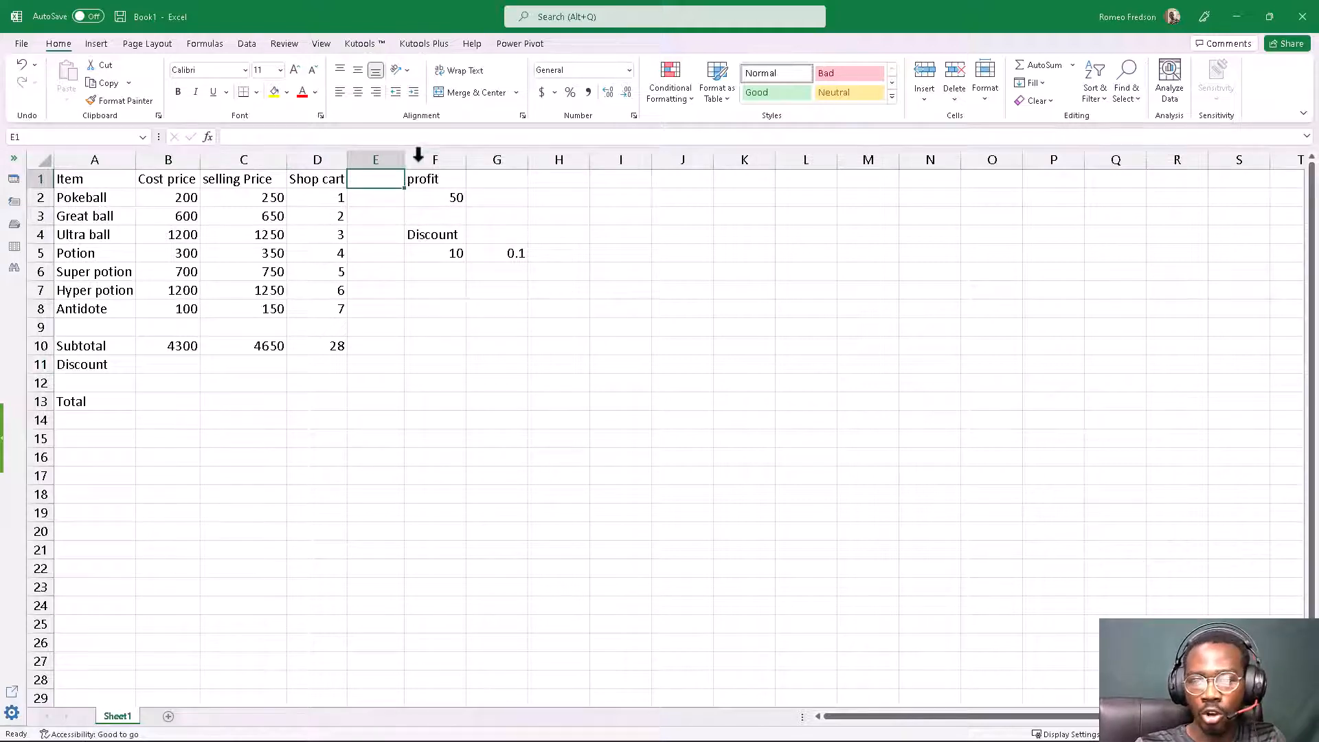
pyautogui.click(419, 159)
pyautogui.rightClick(456, 207)
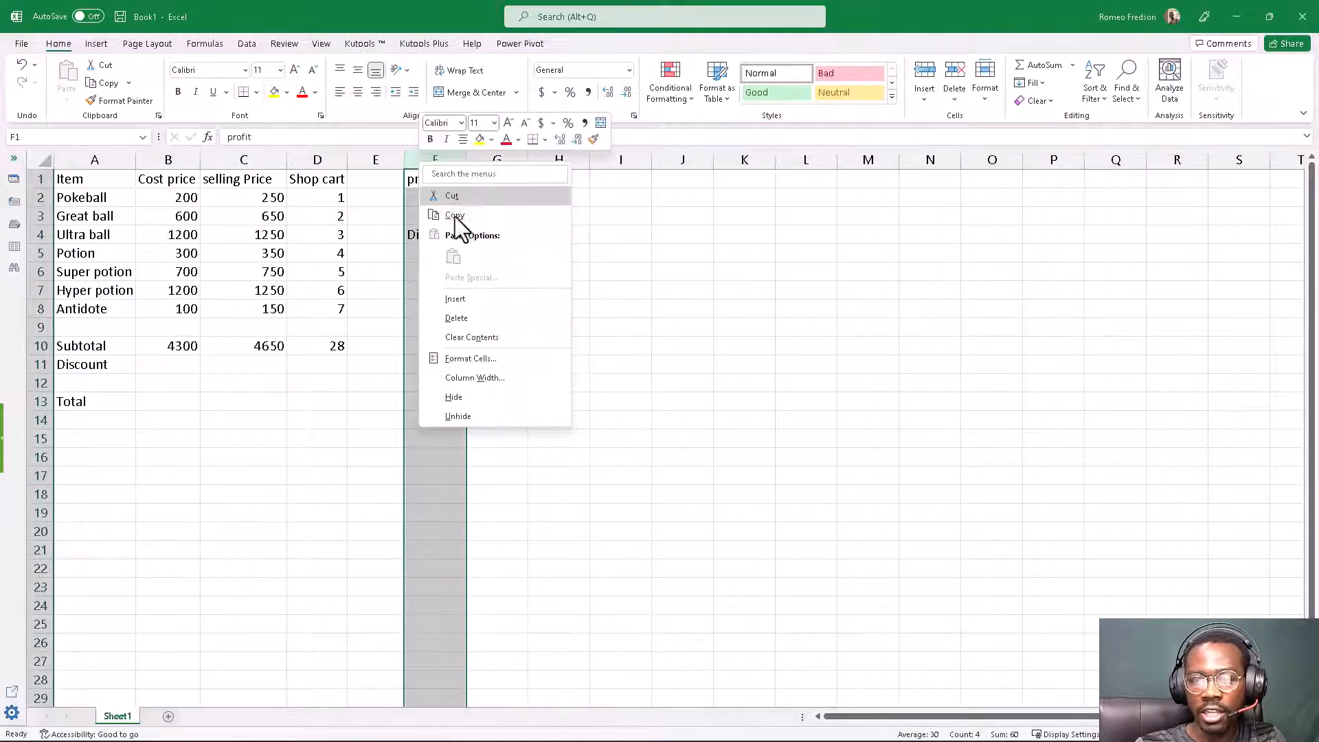
pyautogui.click(445, 298)
pyautogui.click(439, 292)
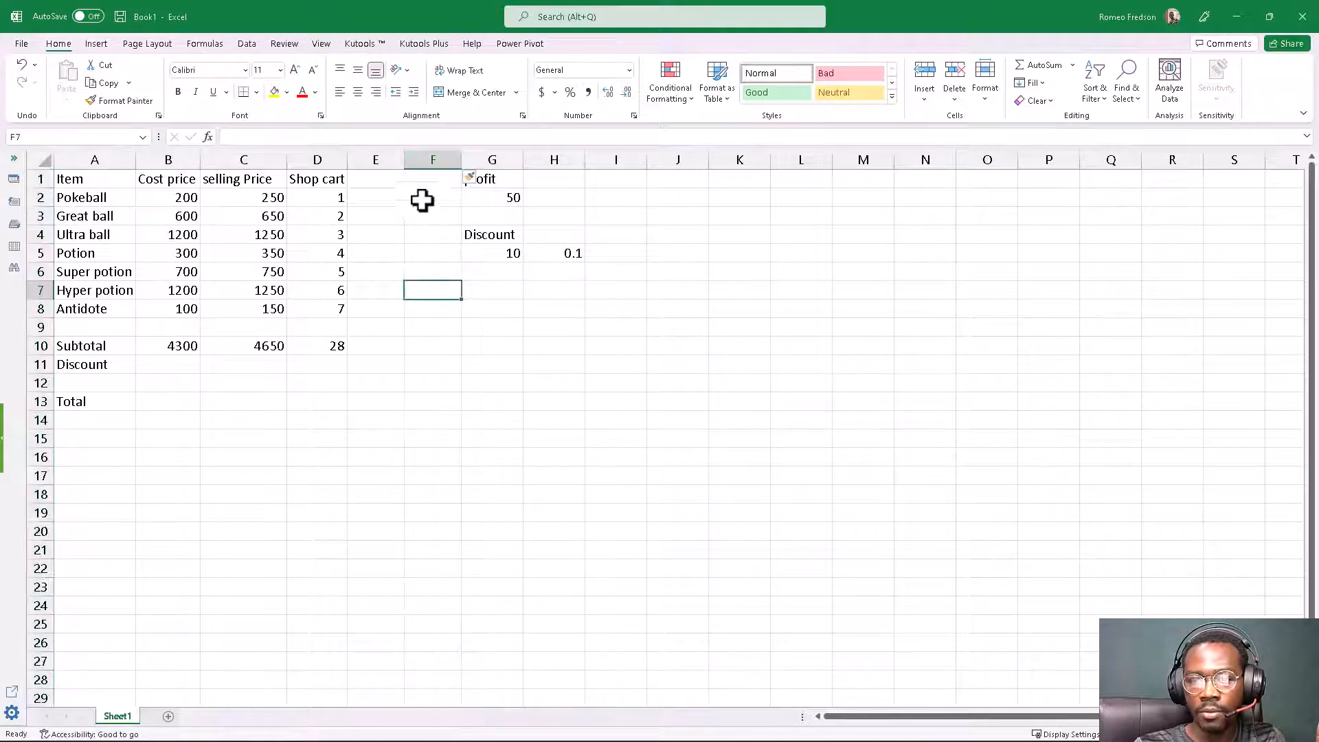
pyautogui.click(418, 195)
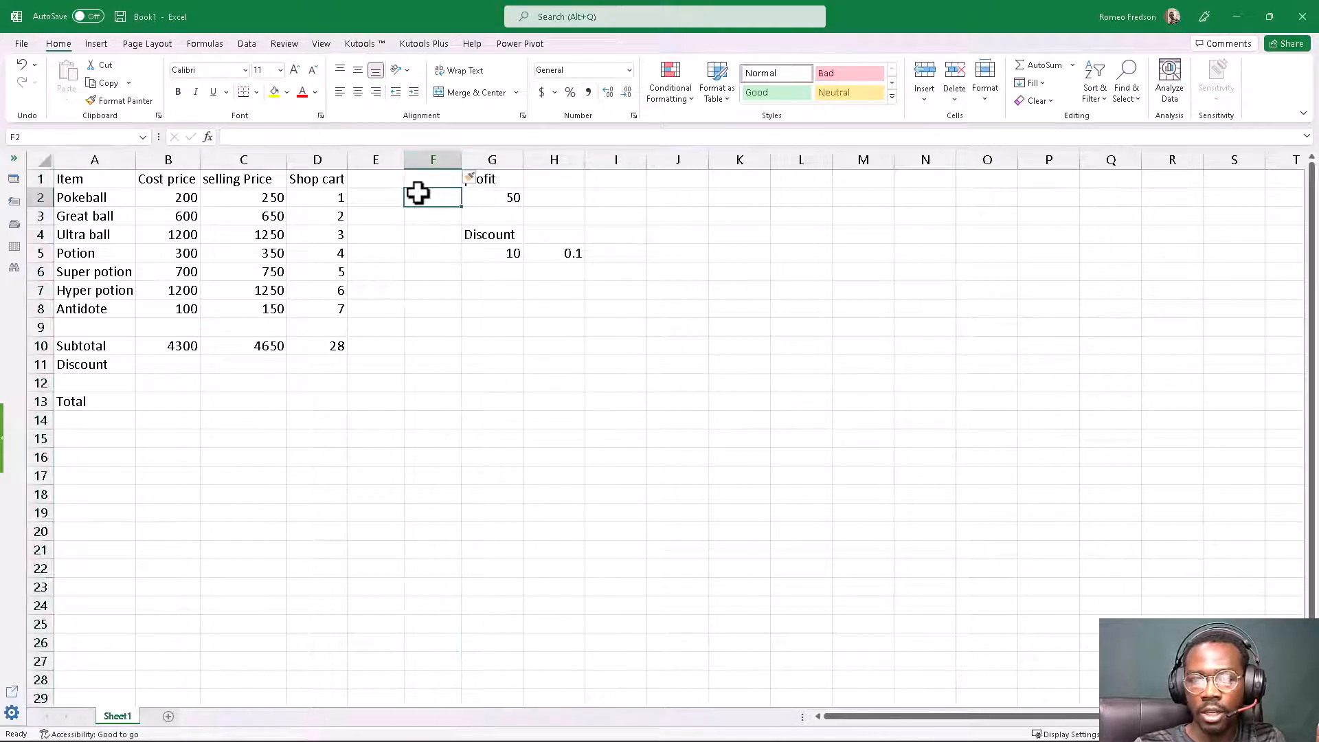
# Step: Add the header "shop cart 2" in E1 and widen column E to fit the text
pyautogui.click(330, 182)
pyautogui.click(412, 180)
pyautogui.click(382, 182)
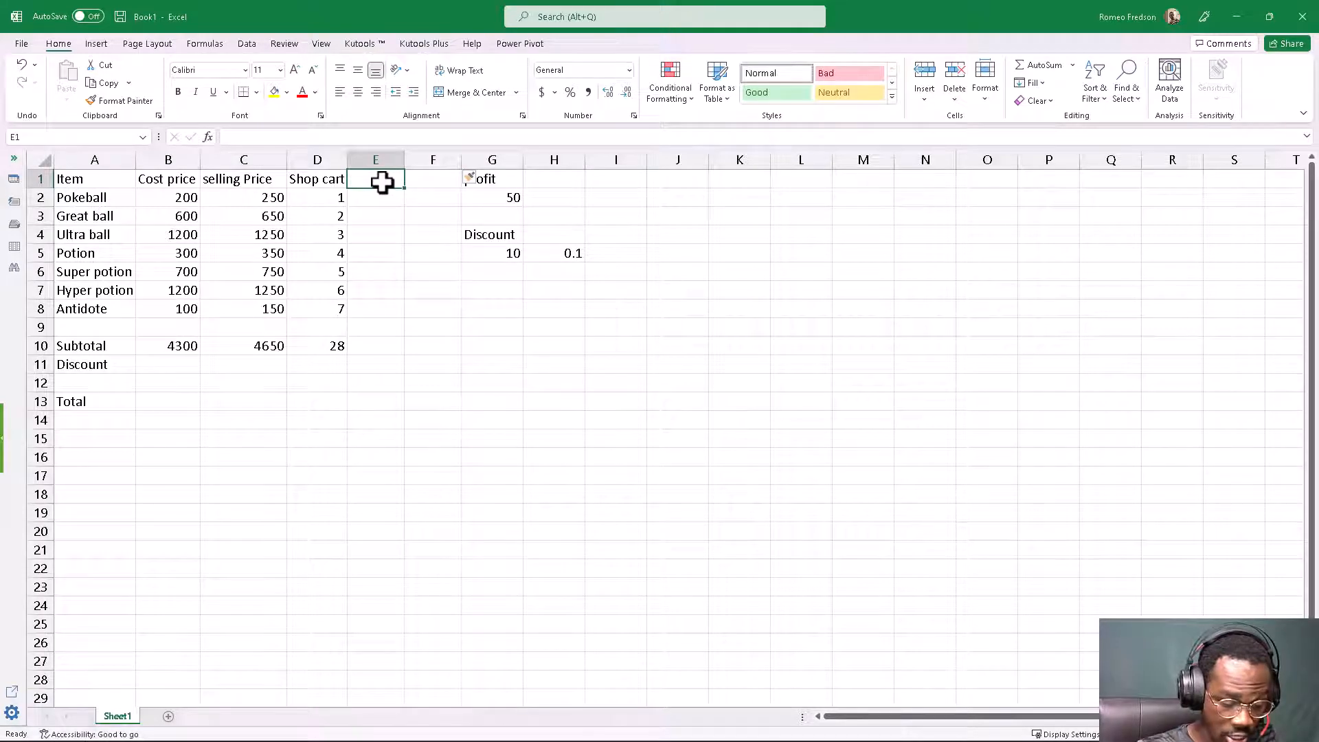
pyautogui.write('shop cart 2')
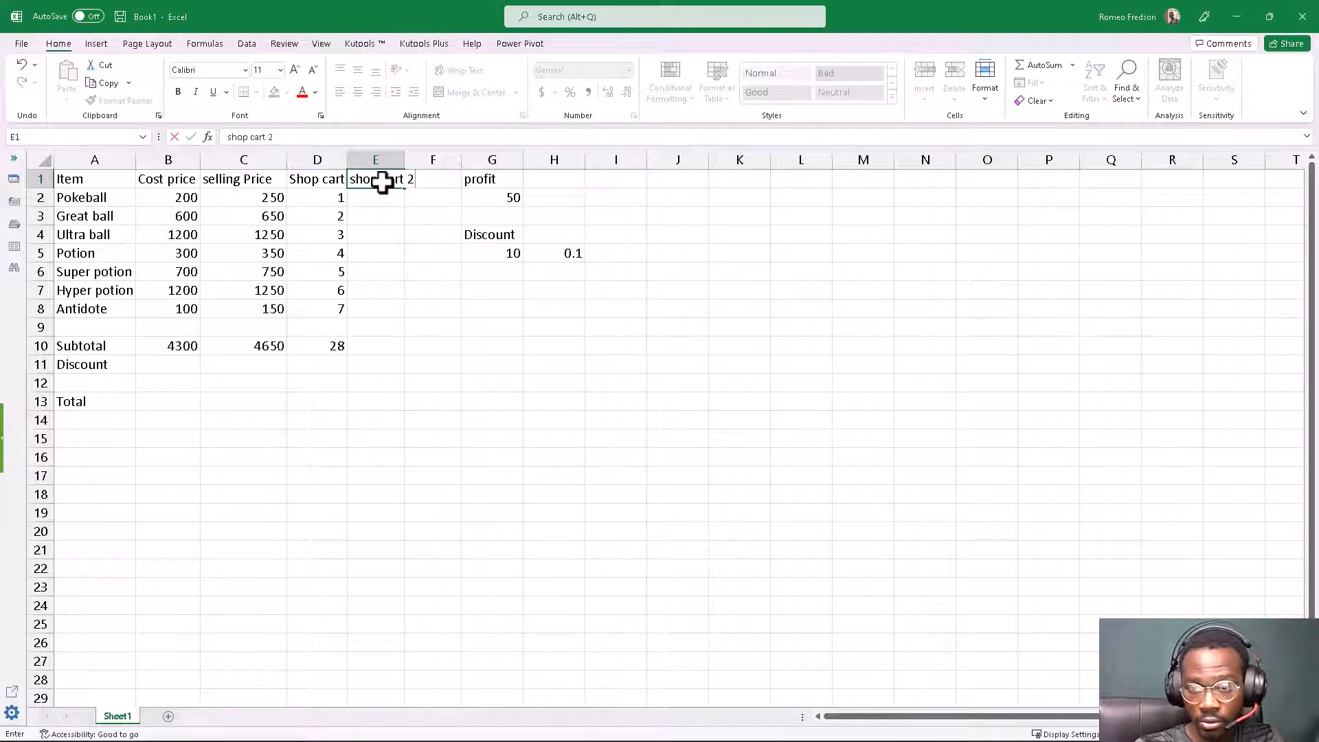
pyautogui.press('Return')
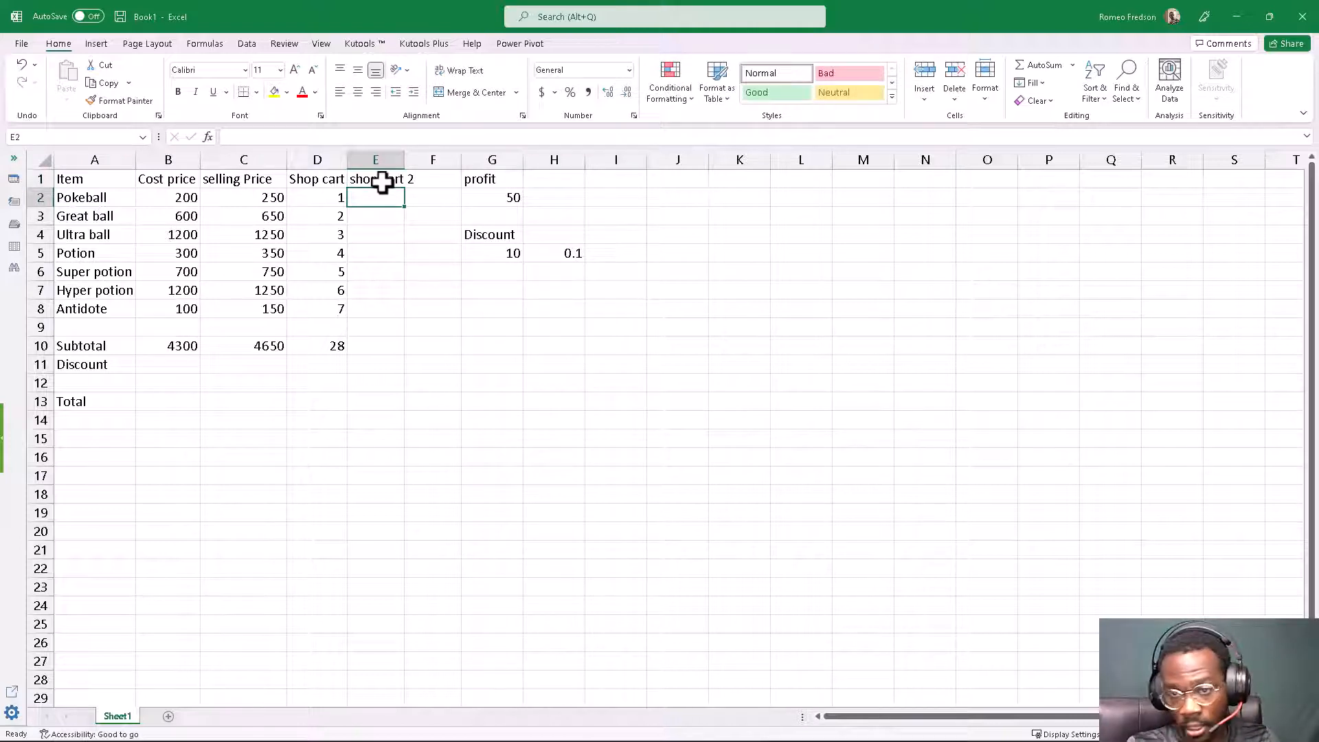
pyautogui.moveTo(404, 160); pyautogui.dragTo(426, 160)
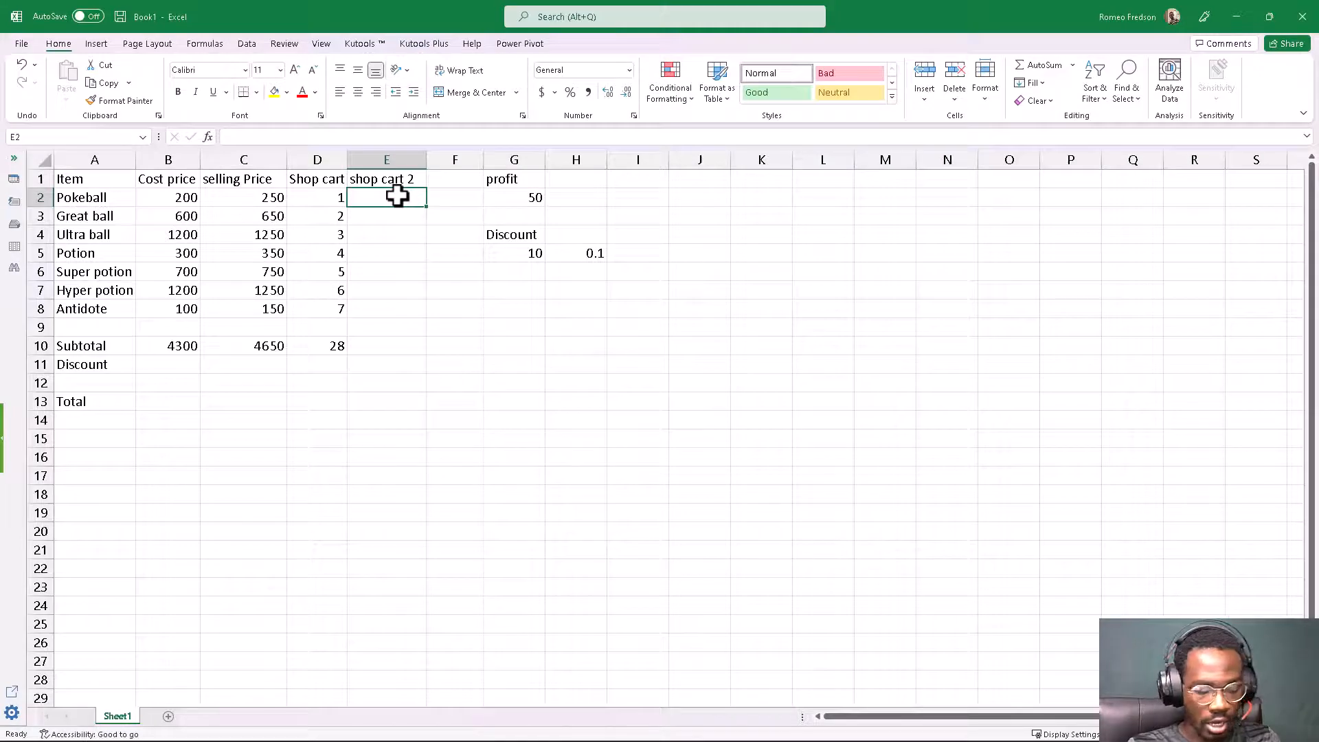
# Step: Enter the shop cart 2 quantities 1, 1, 2, 1, 3, 1 and 1 in cells E2 through E8
pyautogui.write('1')
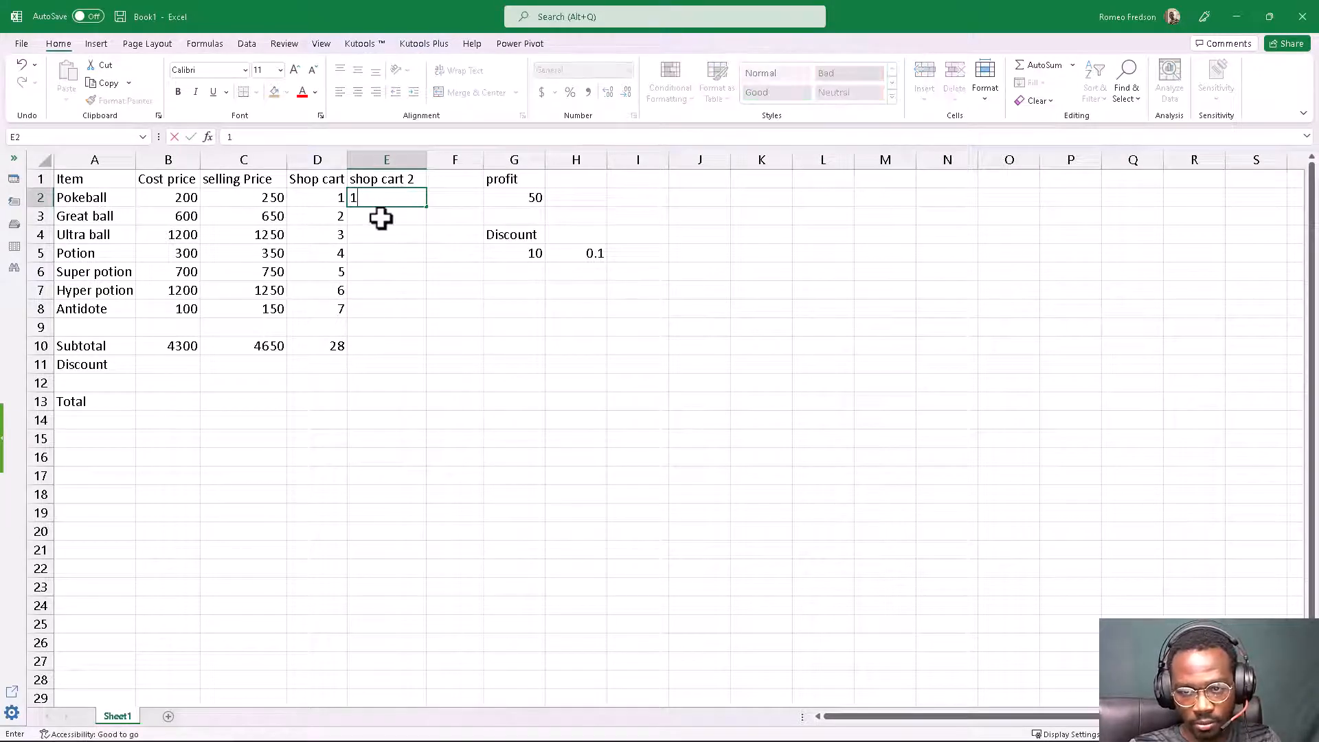
pyautogui.press('Return')
pyautogui.write('11')
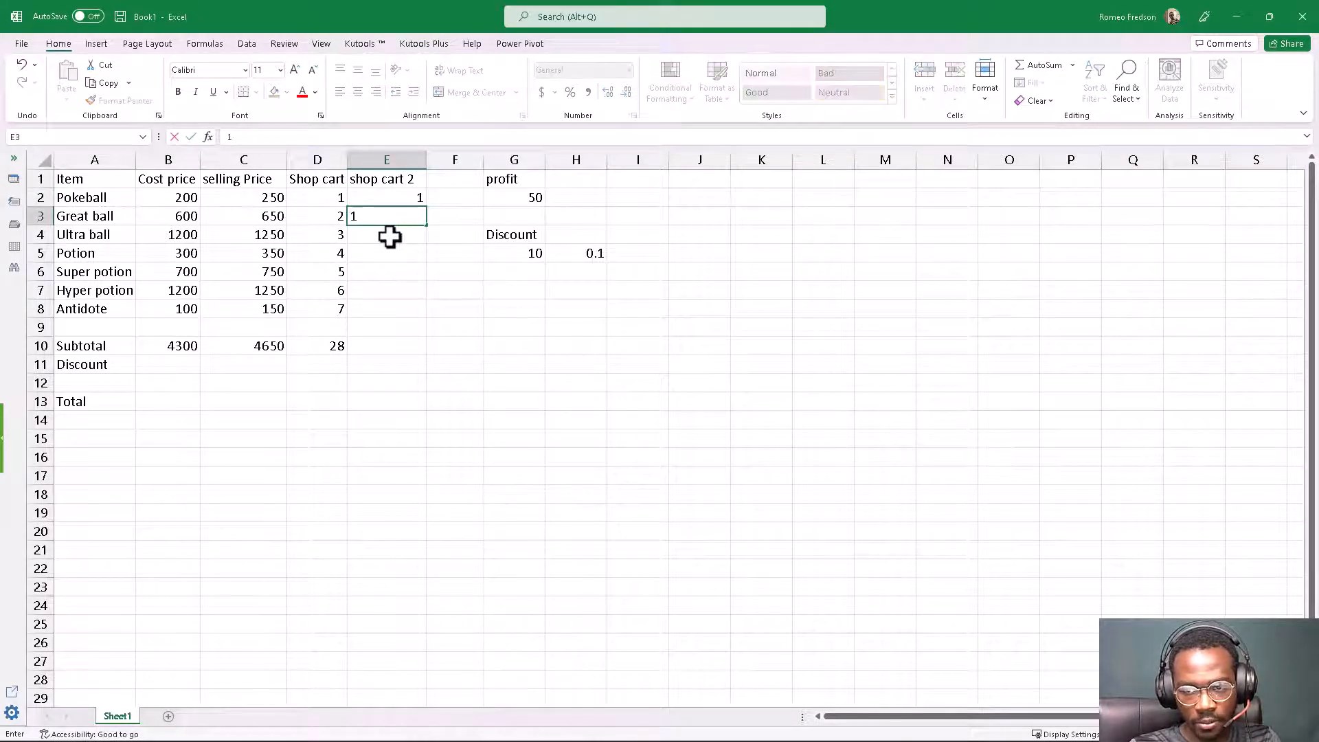
pyautogui.press('Return')
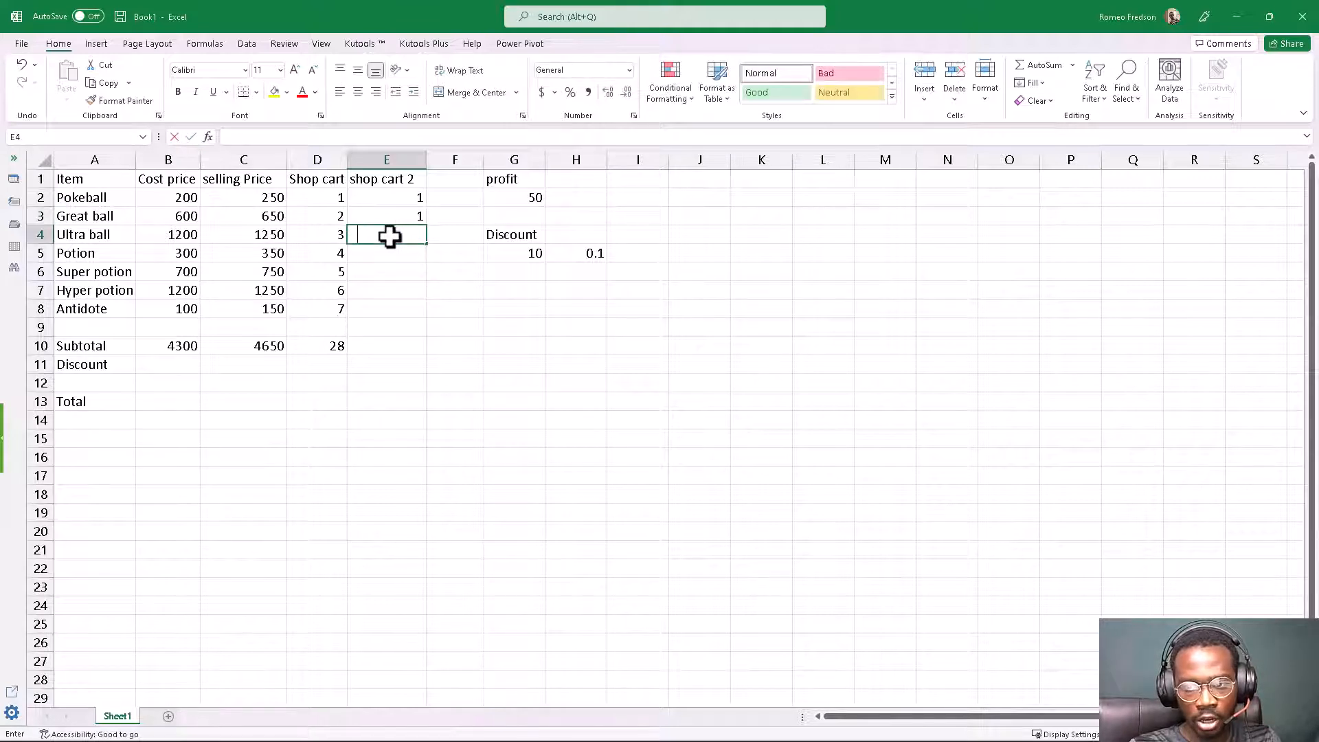
pyautogui.write('2')
pyautogui.press('Return')
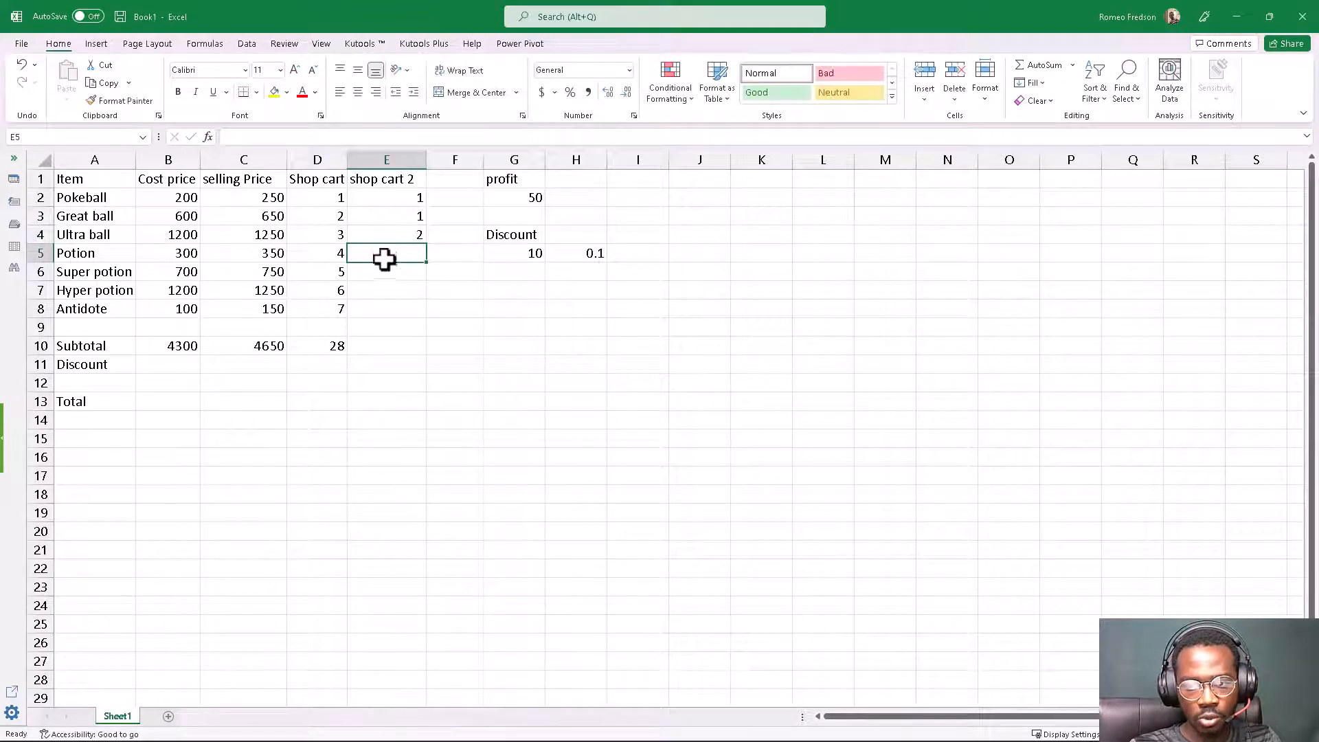
pyautogui.write('1')
pyautogui.press('Return')
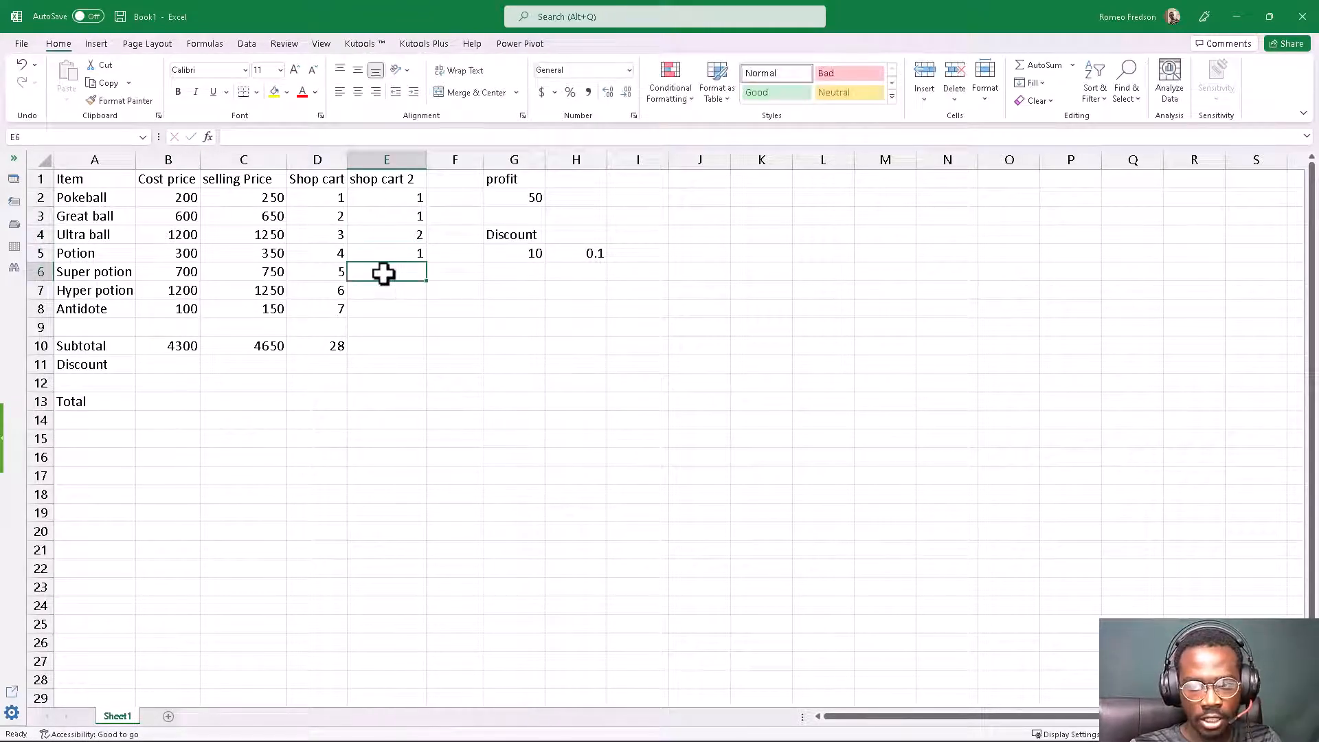
pyautogui.write('3')
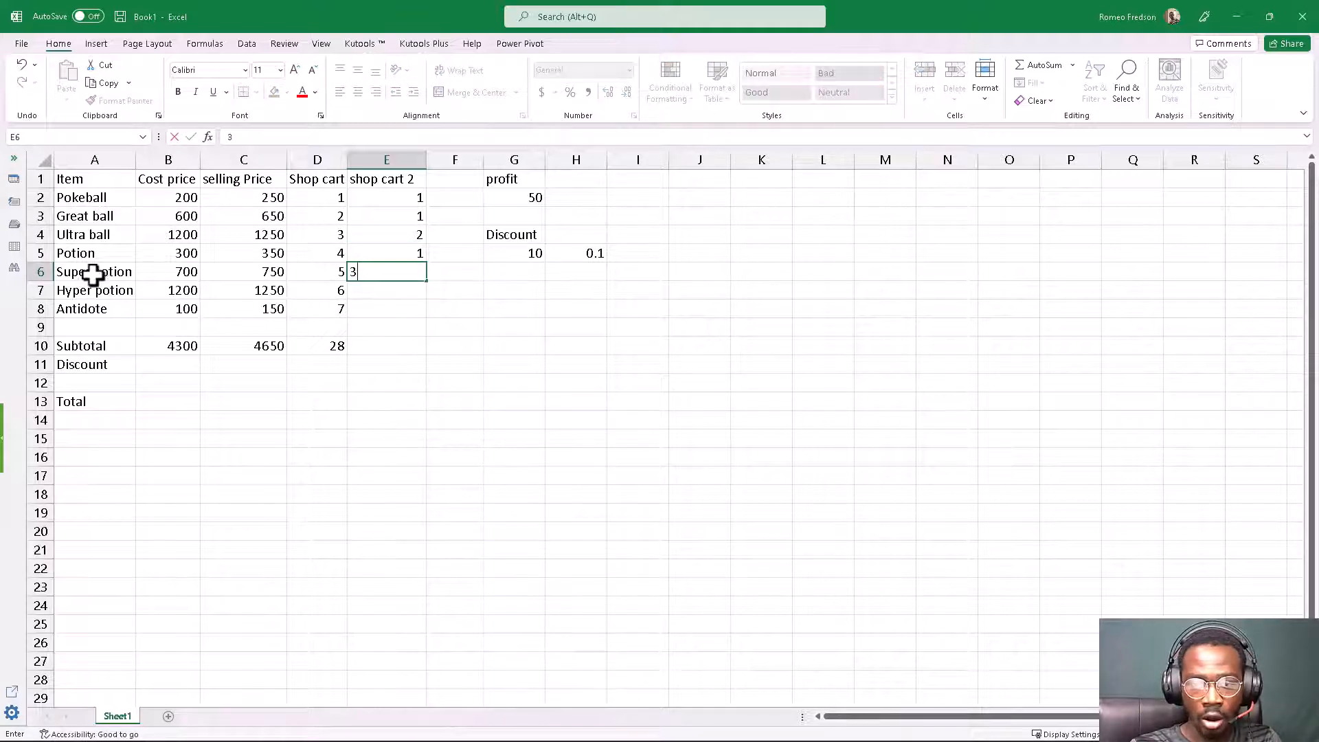
pyautogui.press('Return')
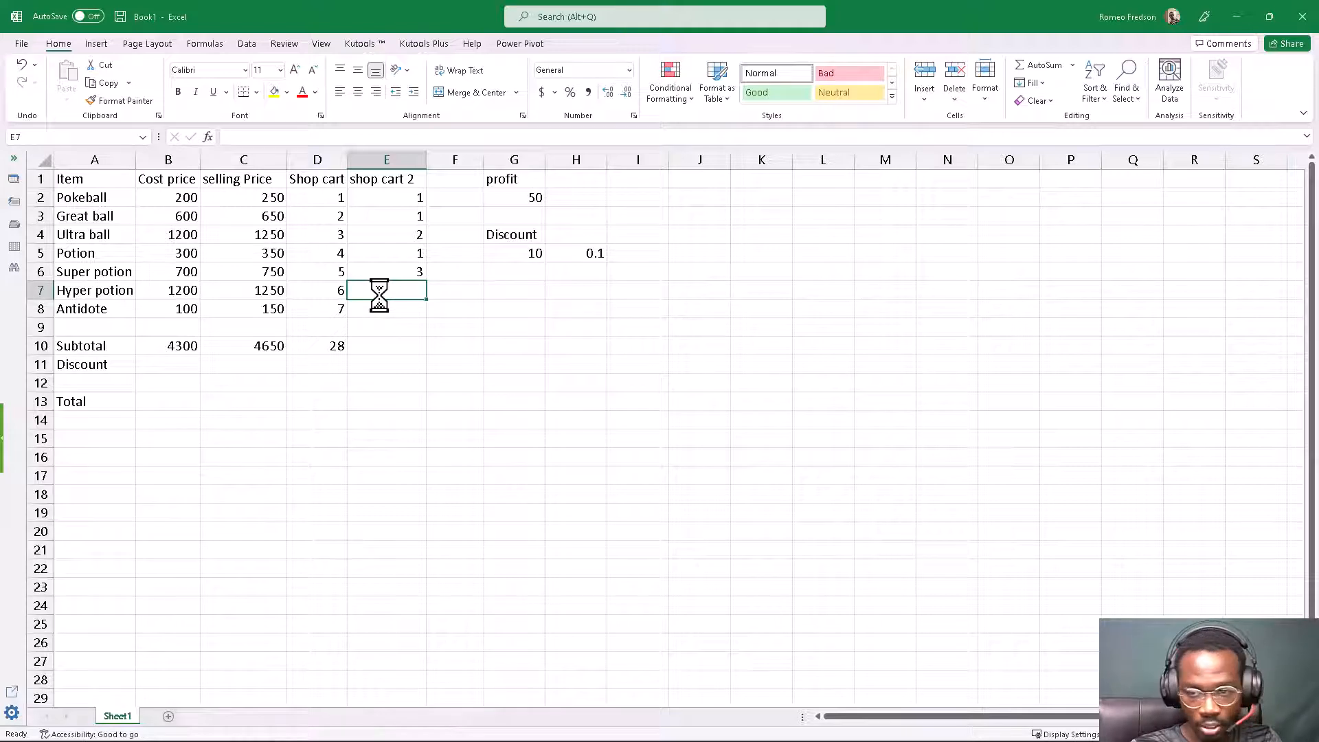
pyautogui.write('1')
pyautogui.press('Return')
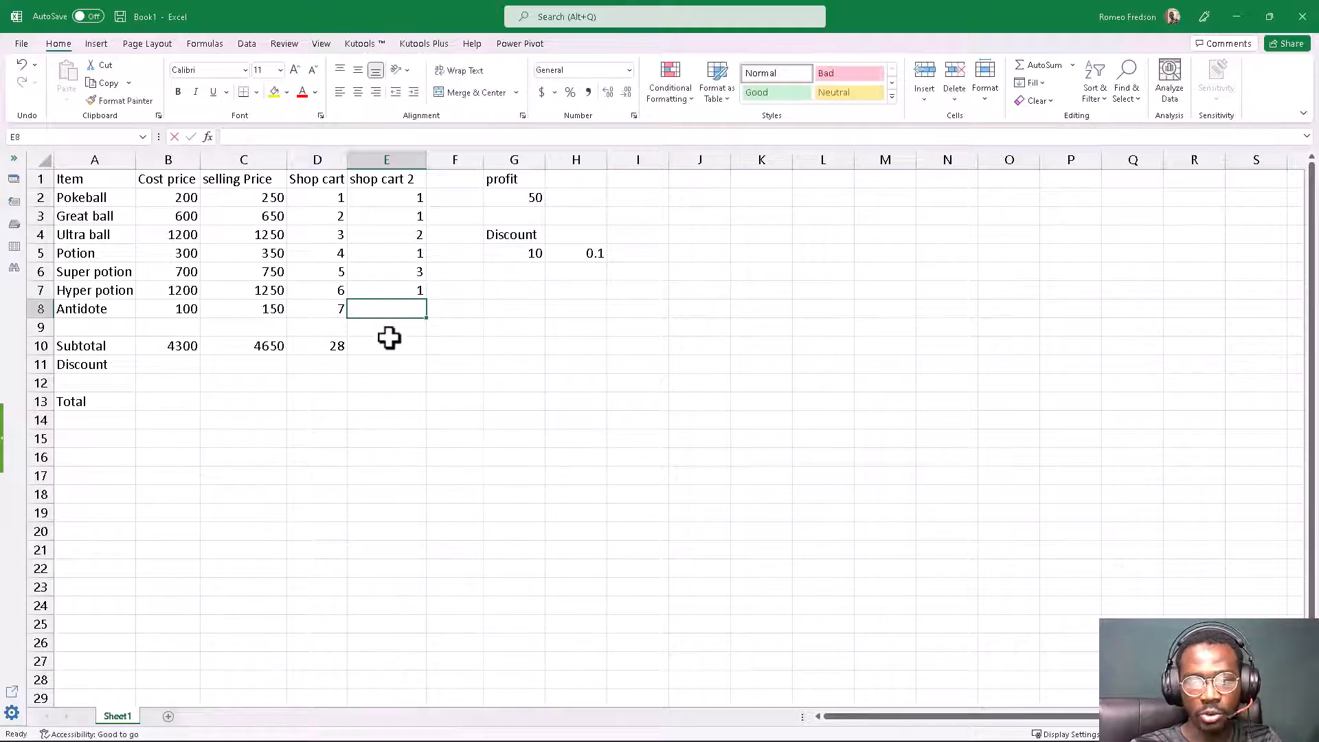
pyautogui.write('1')
pyautogui.click(395, 346)
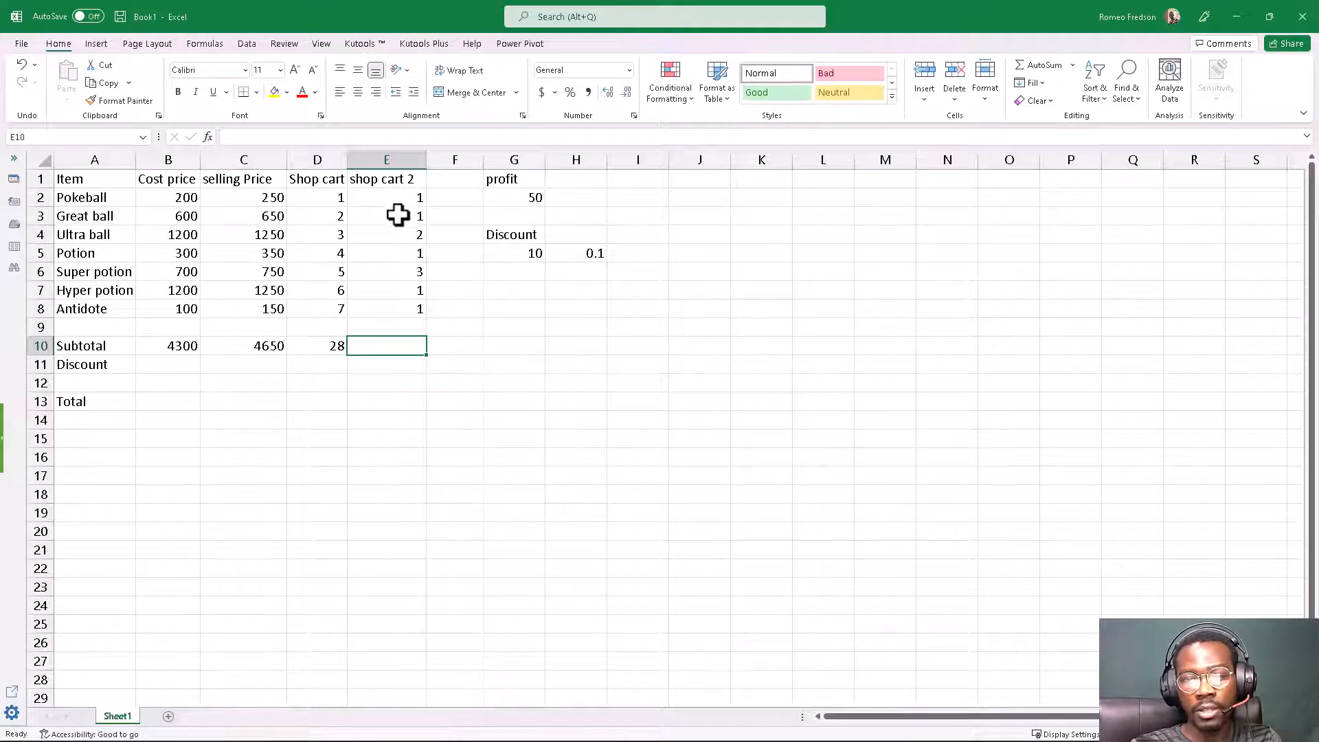
# Step: Fill the Subtotal formula from D10 across to E10 and check the range it sums
pyautogui.moveTo(398, 201); pyautogui.dragTo(397, 311)
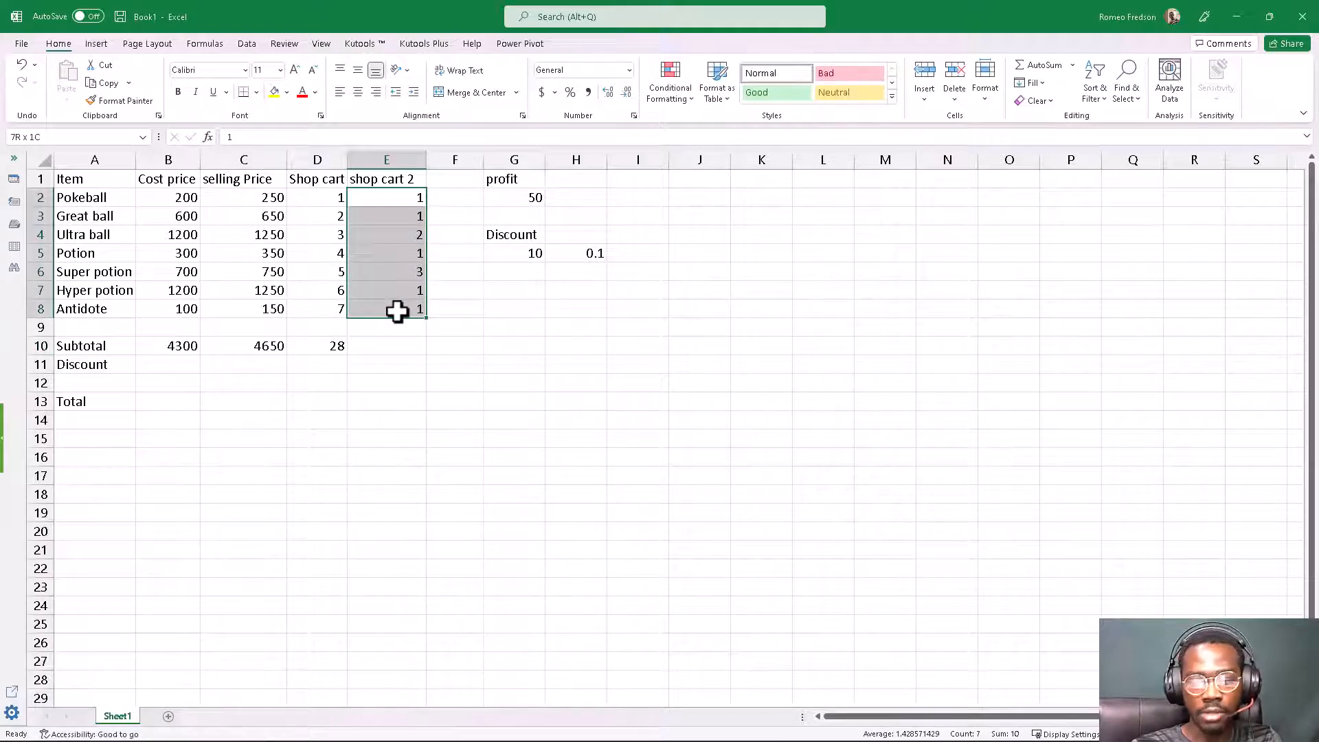
pyautogui.click(340, 346)
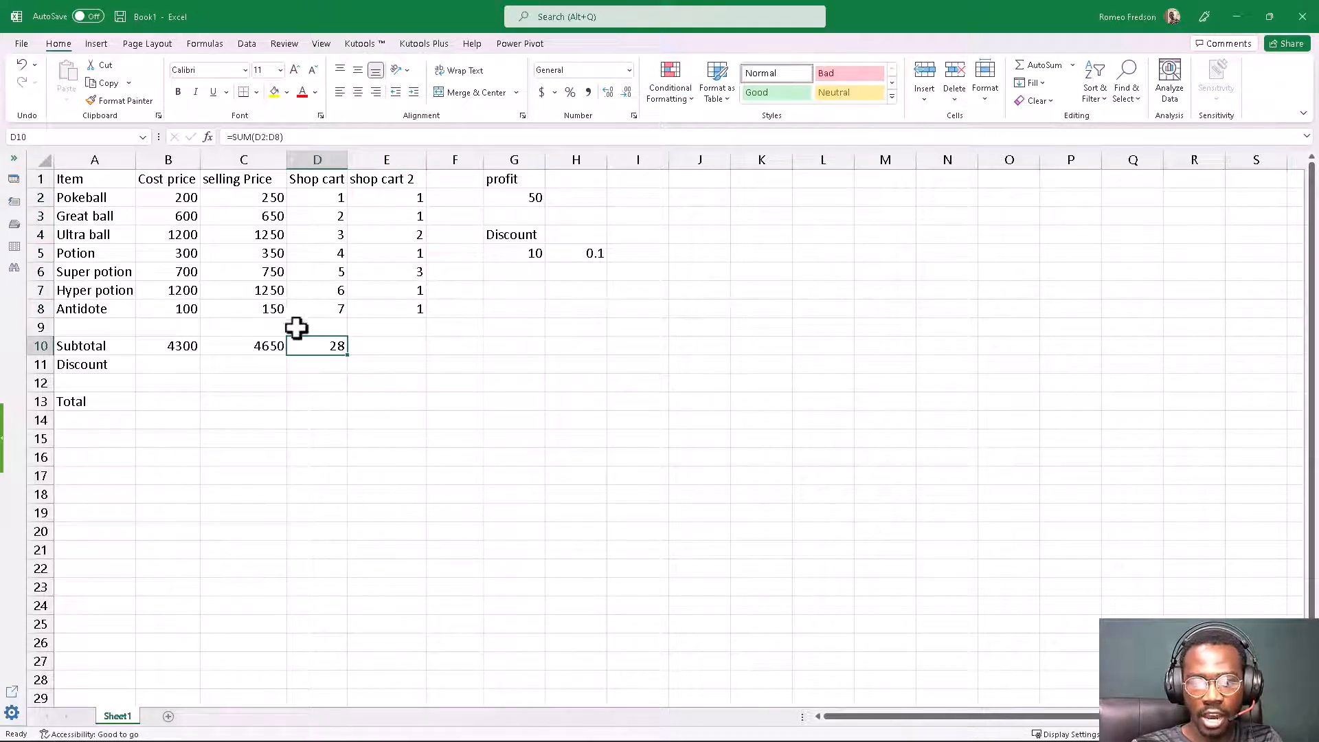
pyautogui.moveTo(351, 357); pyautogui.dragTo(409, 350)
pyautogui.click(405, 349)
pyautogui.doubleClick(406, 348)
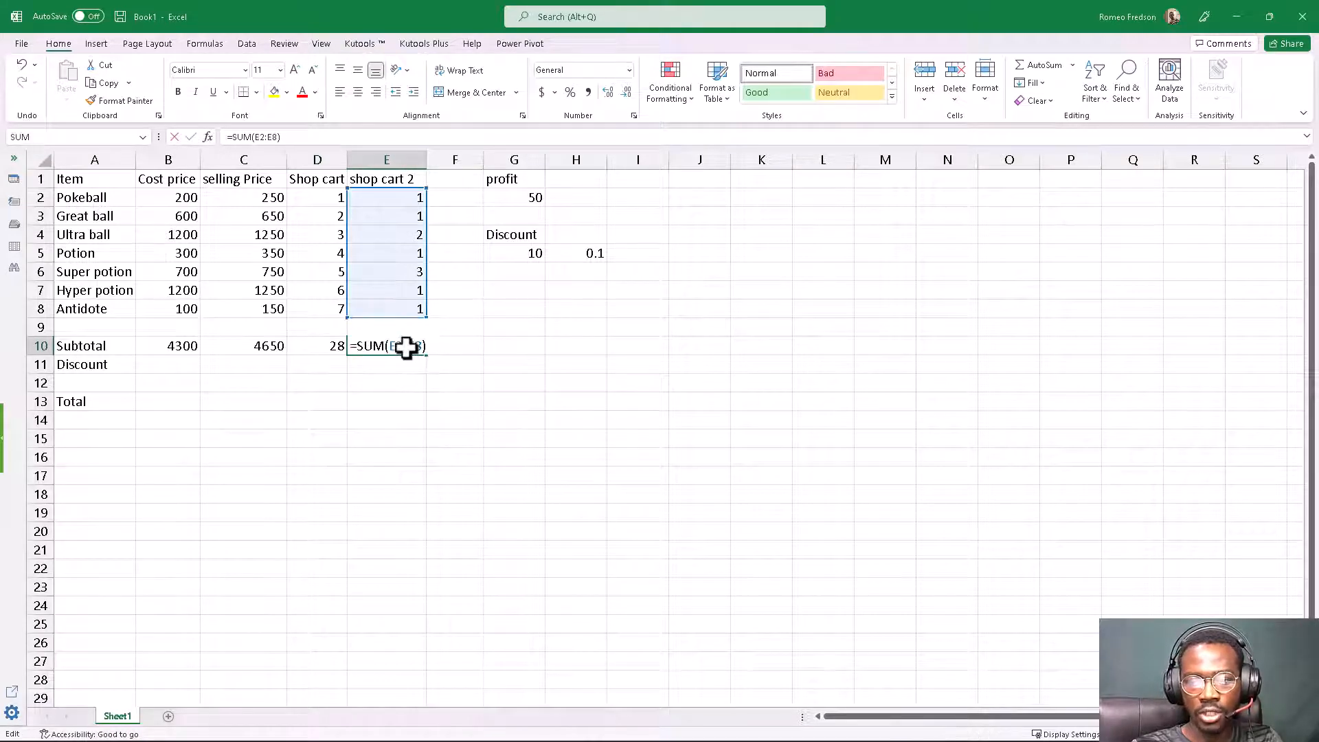
pyautogui.press('Return')
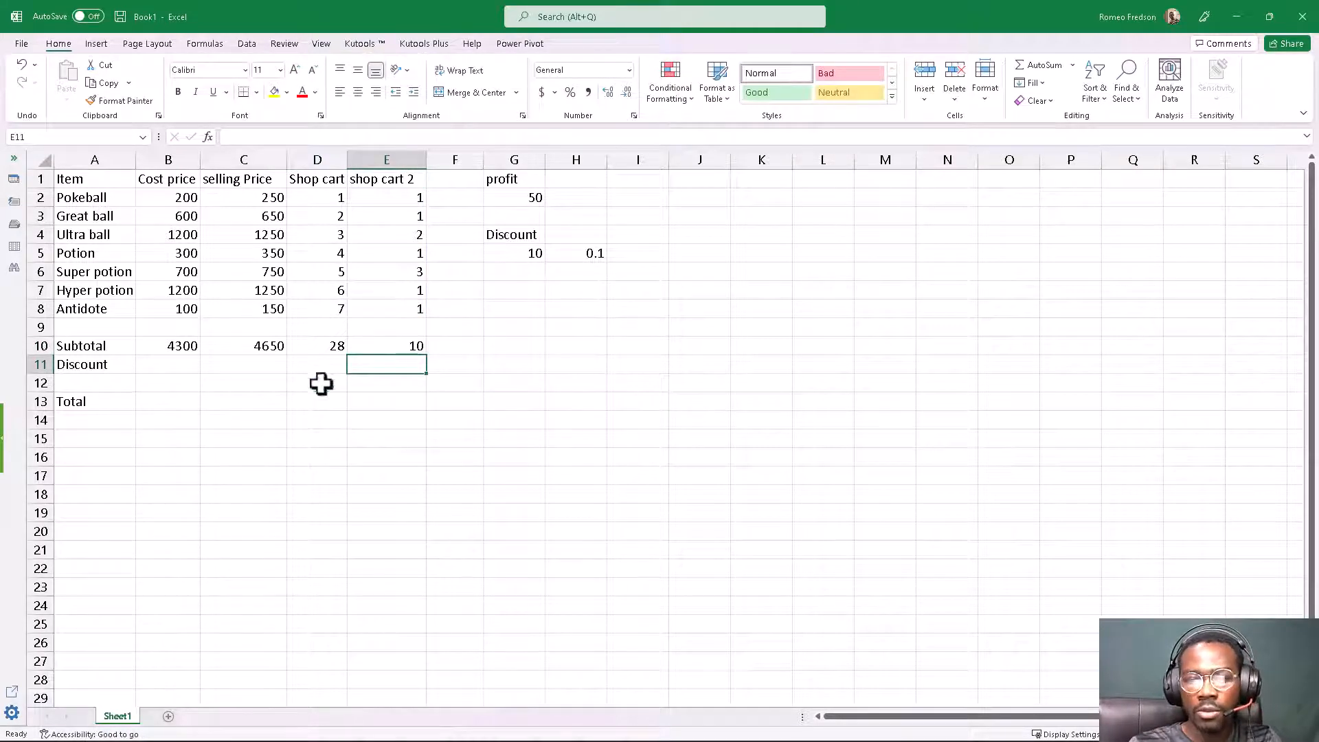
# Step: Insert another blank column before the profit and Discount column G
pyautogui.click(494, 159)
pyautogui.rightClick(498, 158)
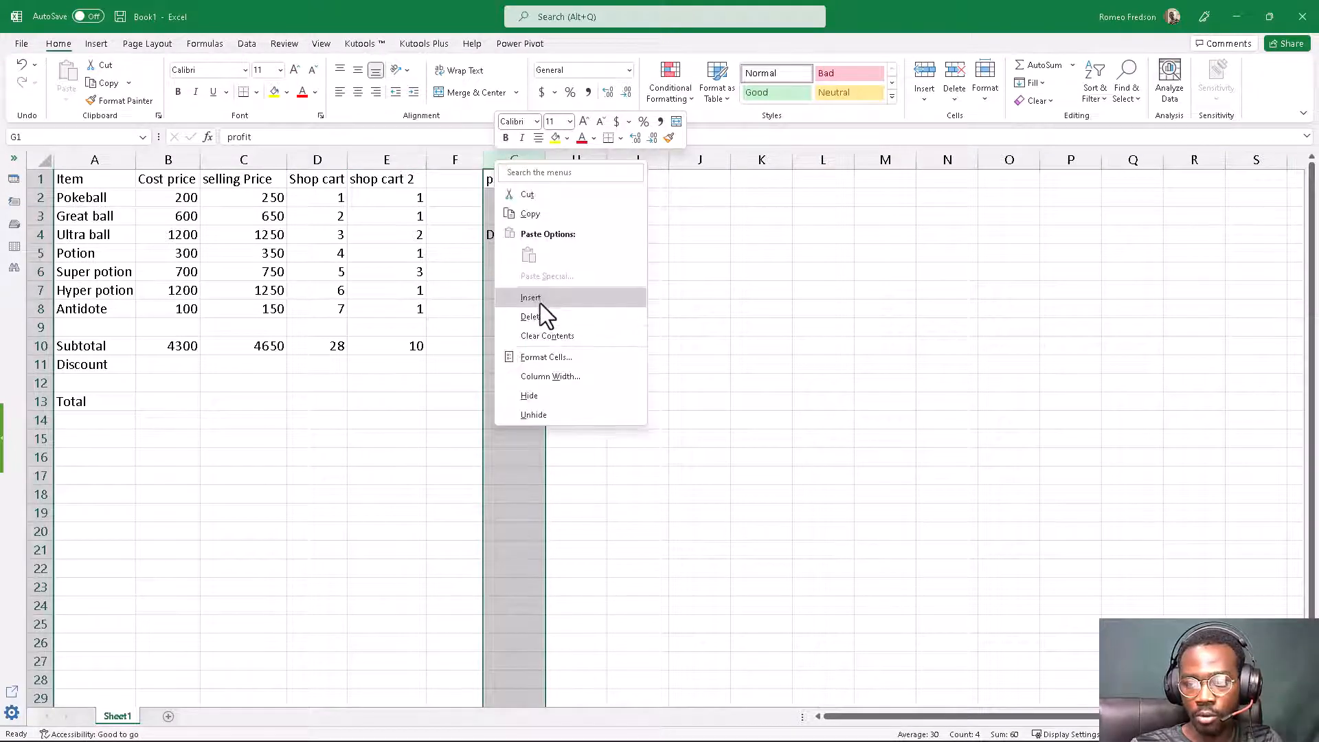
pyautogui.click(538, 301)
# Step: Add the header "Line Total" in F1 and widen column F to fit the text
pyautogui.click(457, 182)
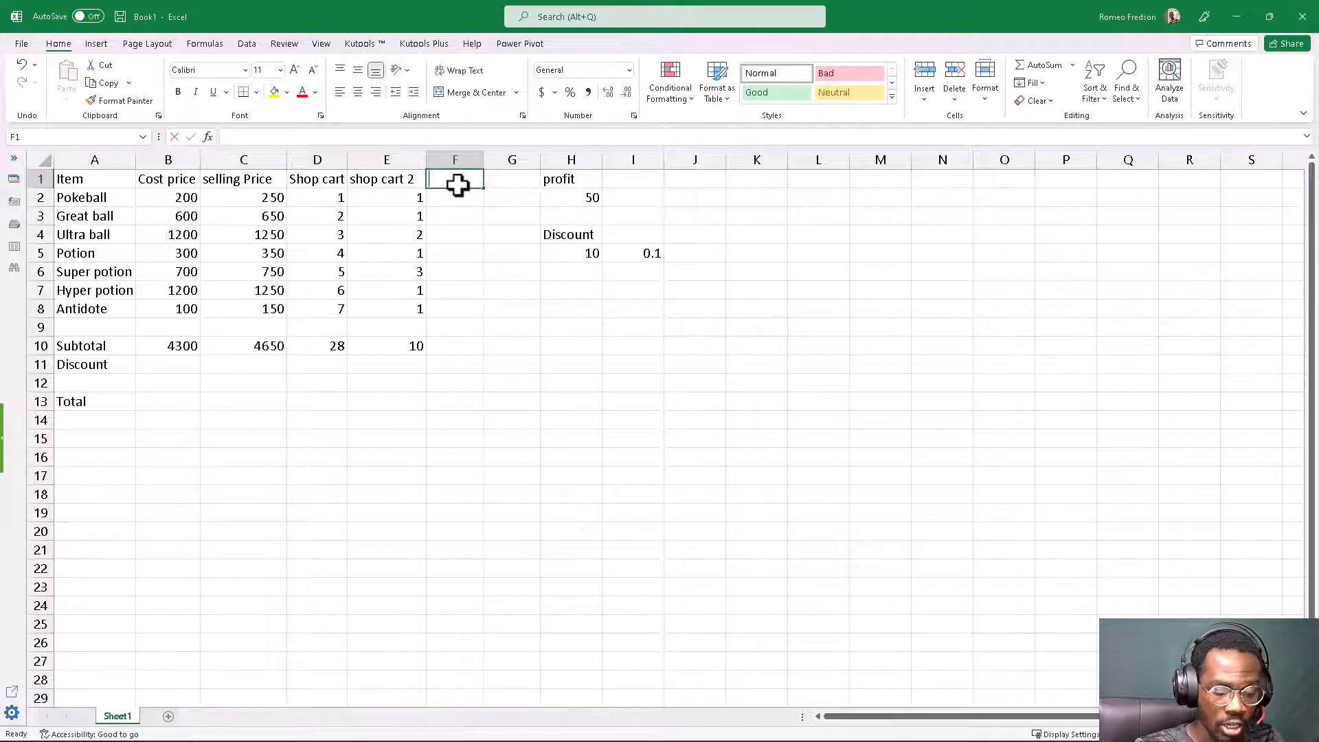
pyautogui.write('Line')
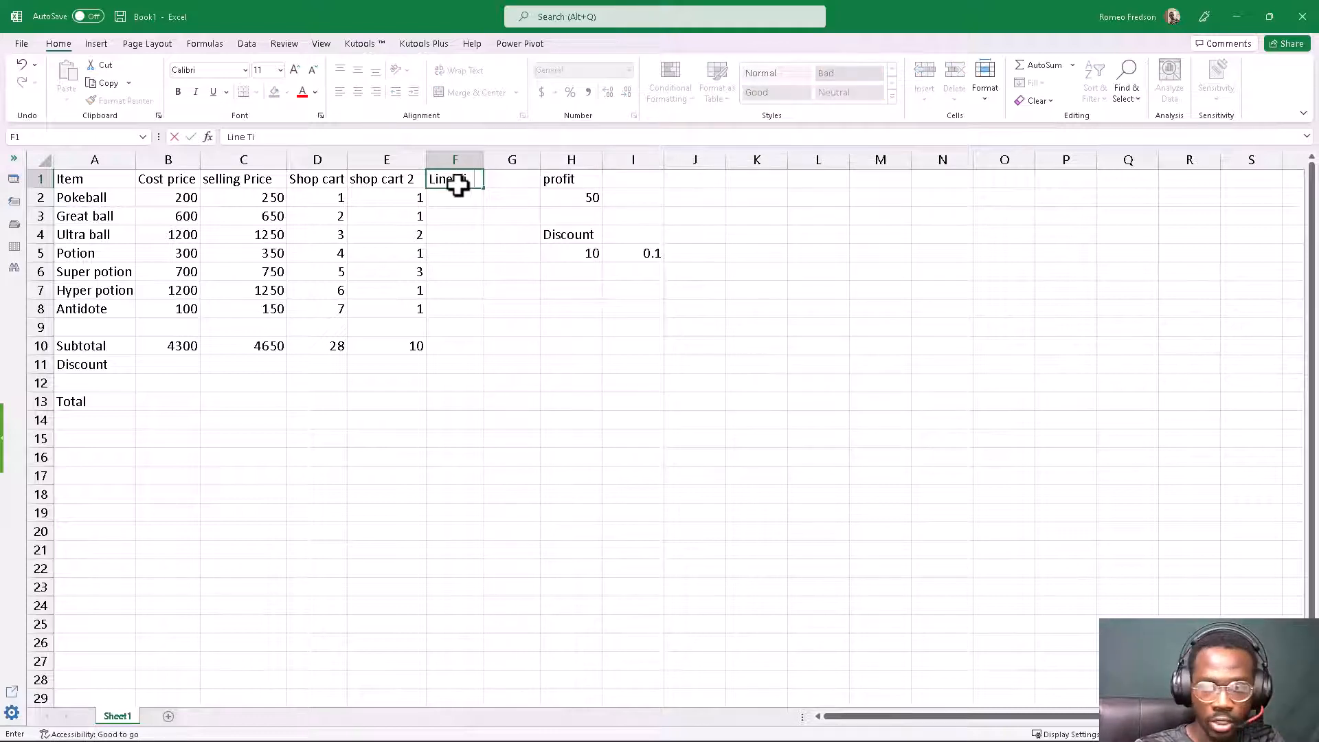
pyautogui.write(' Ti')
pyautogui.press('BackSpace')
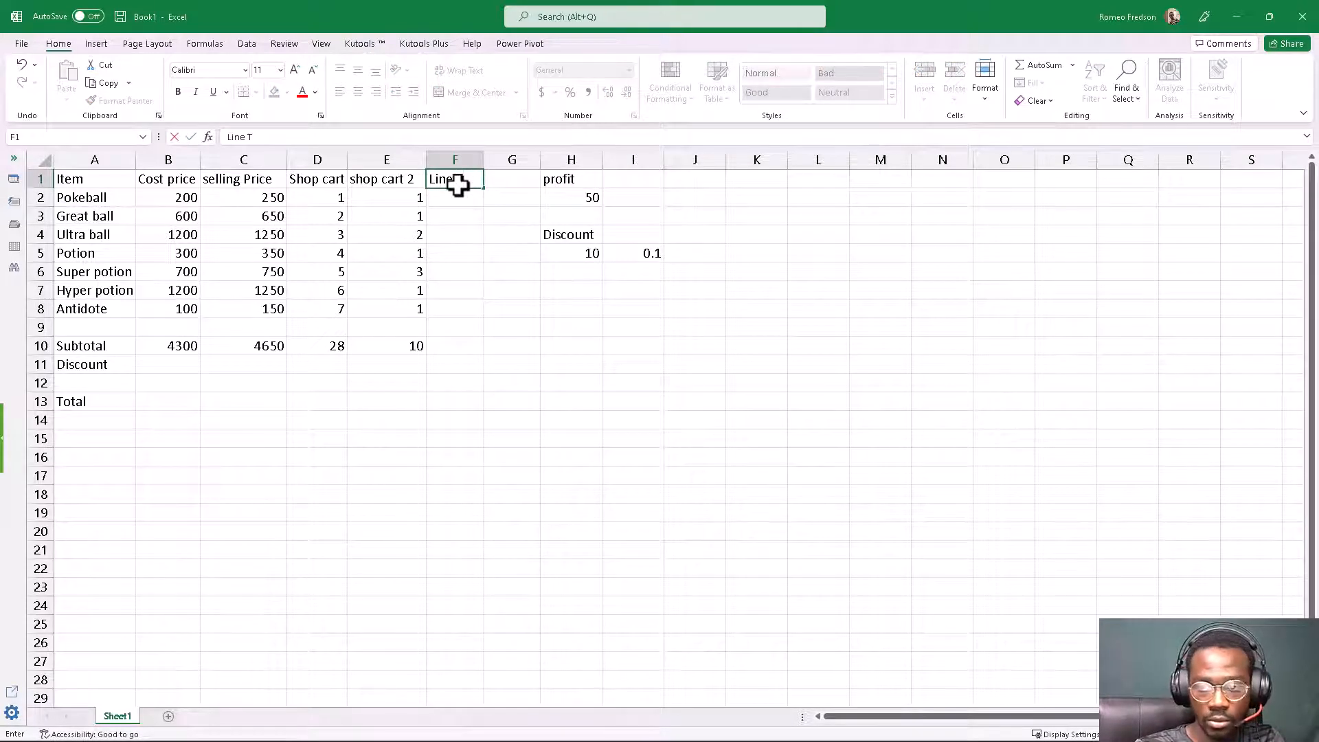
pyautogui.write('otal')
pyautogui.press('Return')
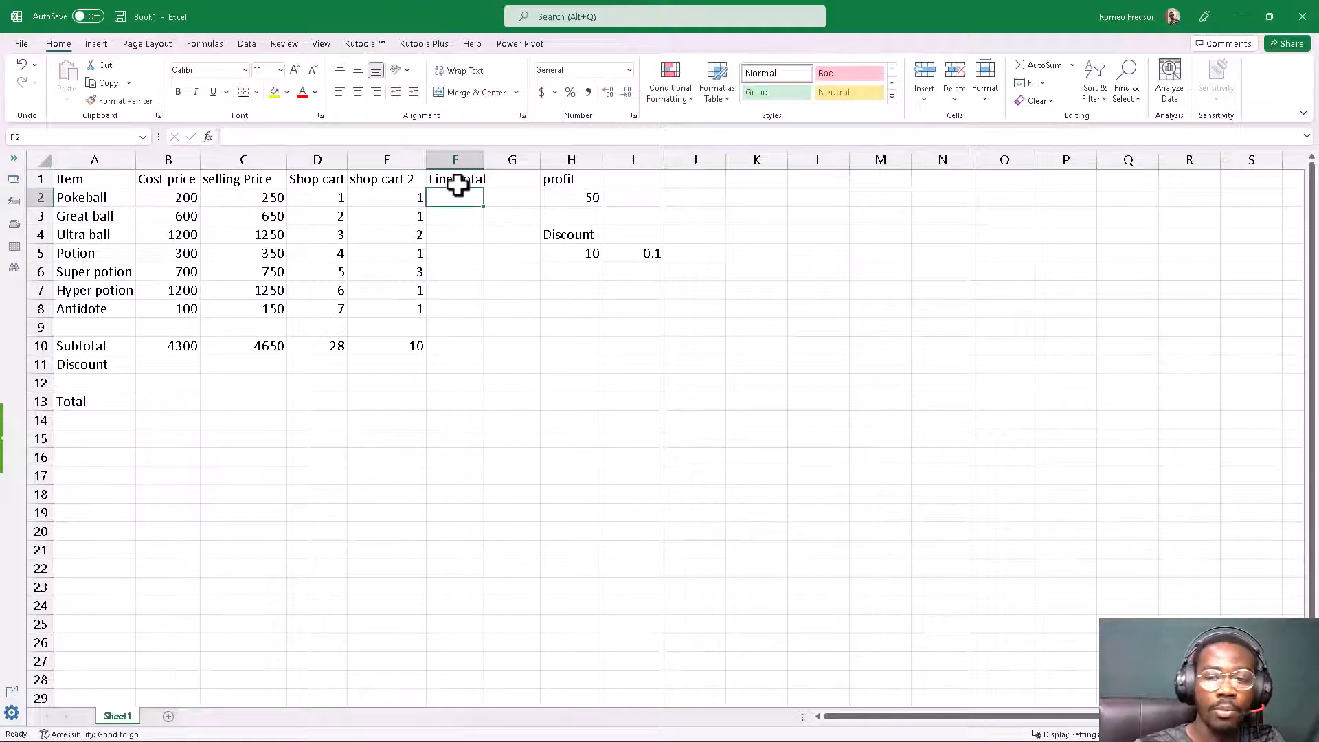
pyautogui.moveTo(484, 160); pyautogui.dragTo(497, 158)
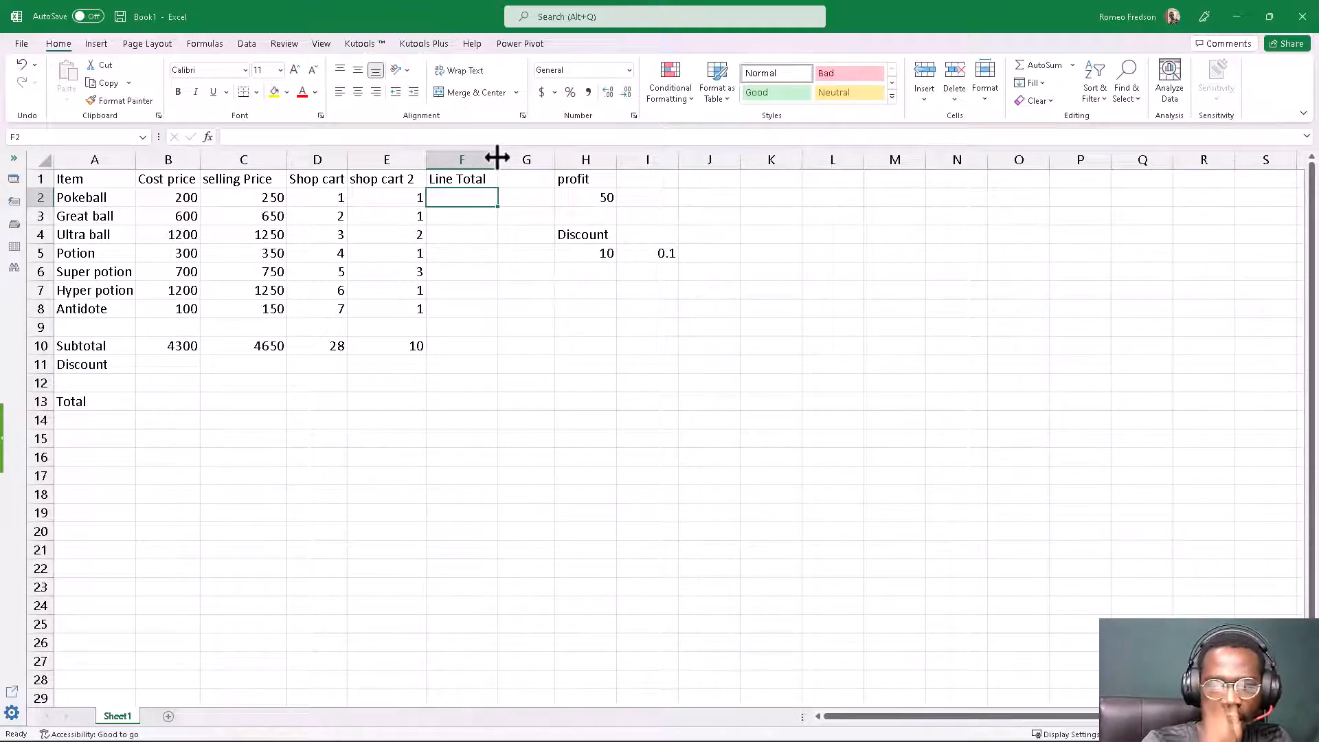
# Step: Enter the formula =C2*E2 in F2 to multiply the Pokeball's selling price by its shop cart 2 quantity
pyautogui.click(247, 197)
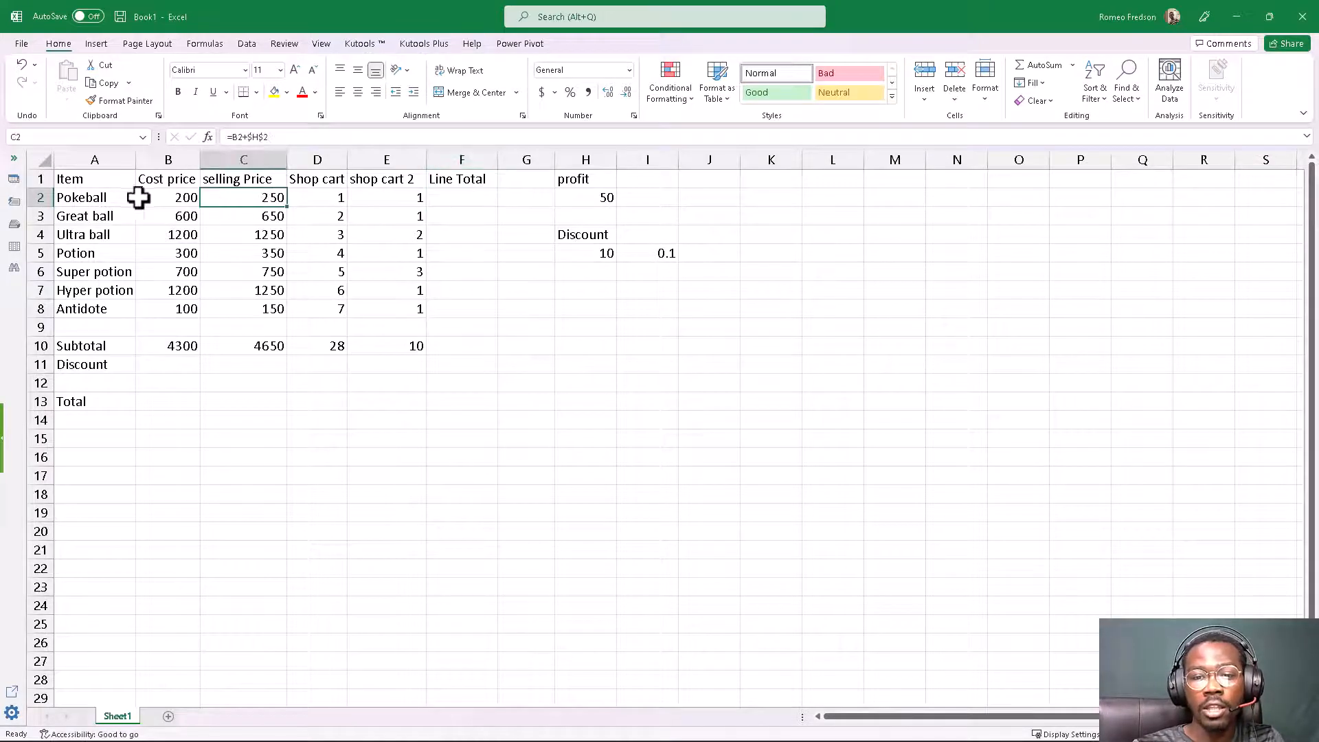
pyautogui.click(86, 199)
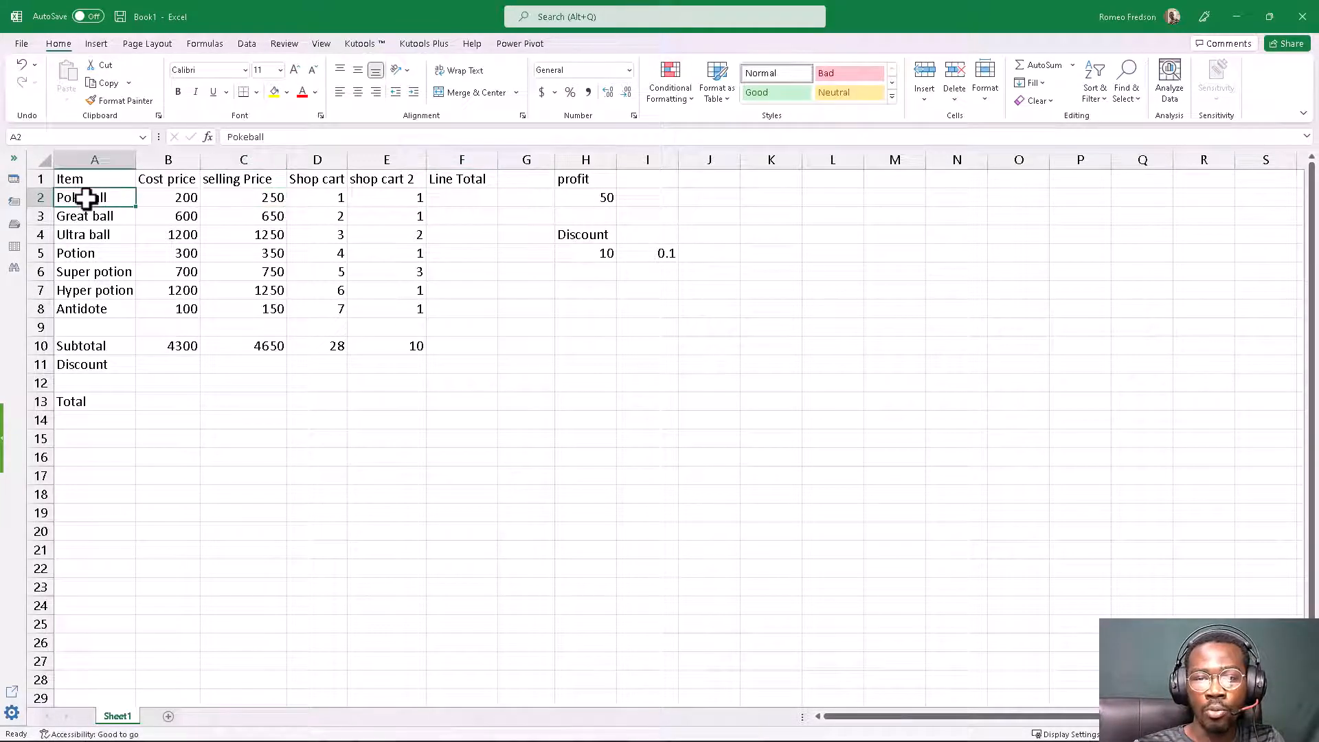
pyautogui.click(268, 198)
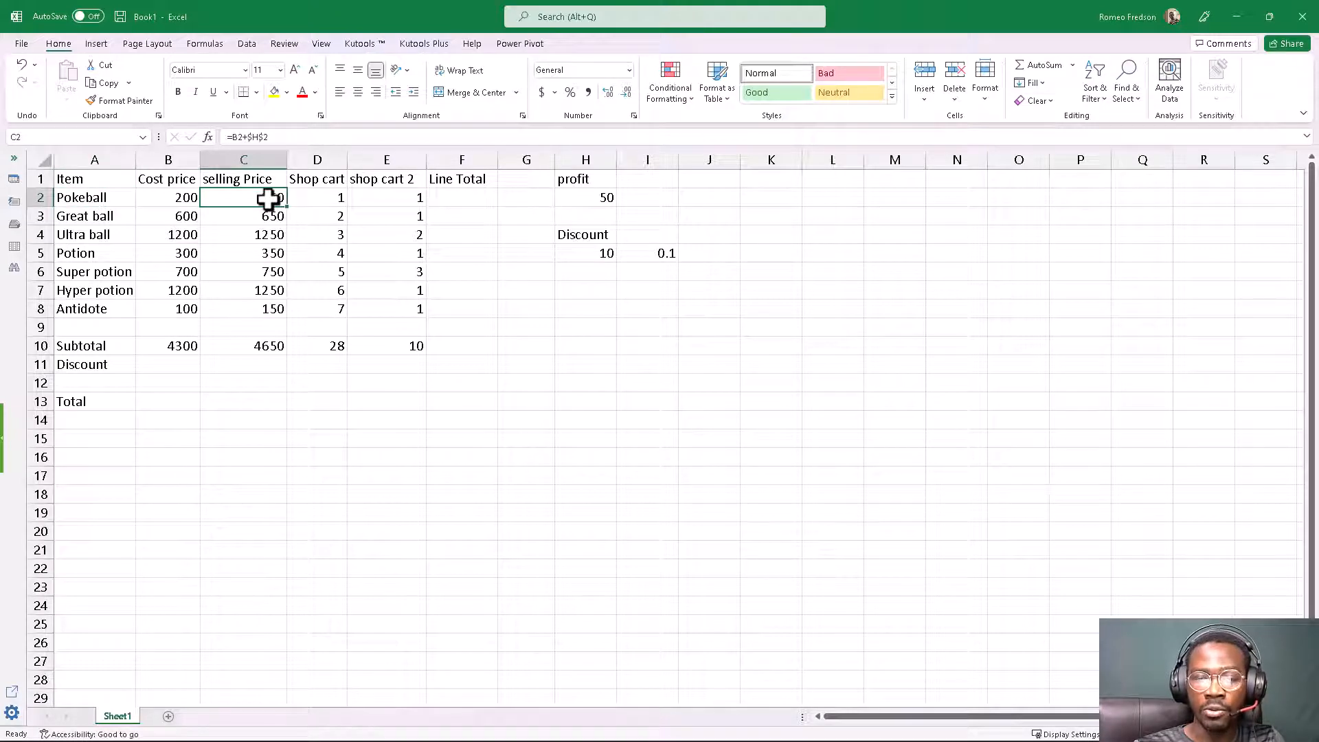
pyautogui.click(375, 196)
pyautogui.click(451, 201)
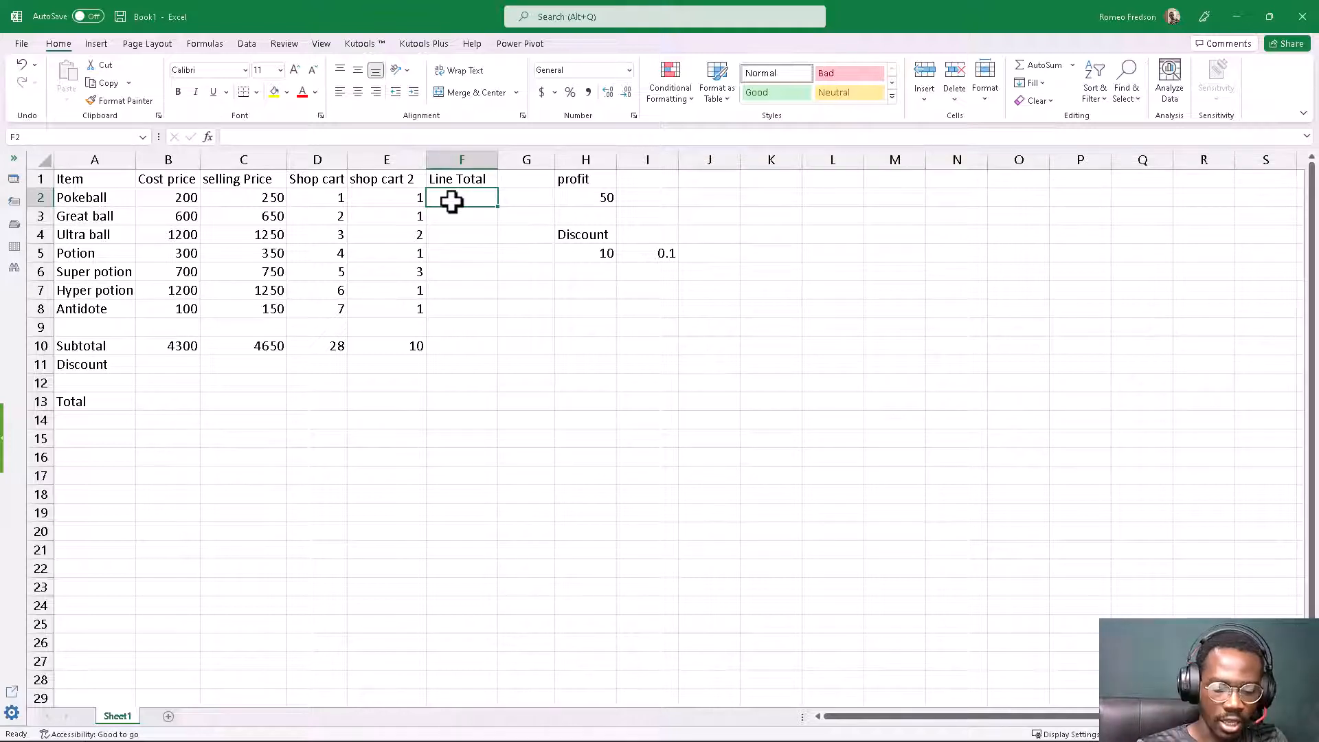
pyautogui.write('=')
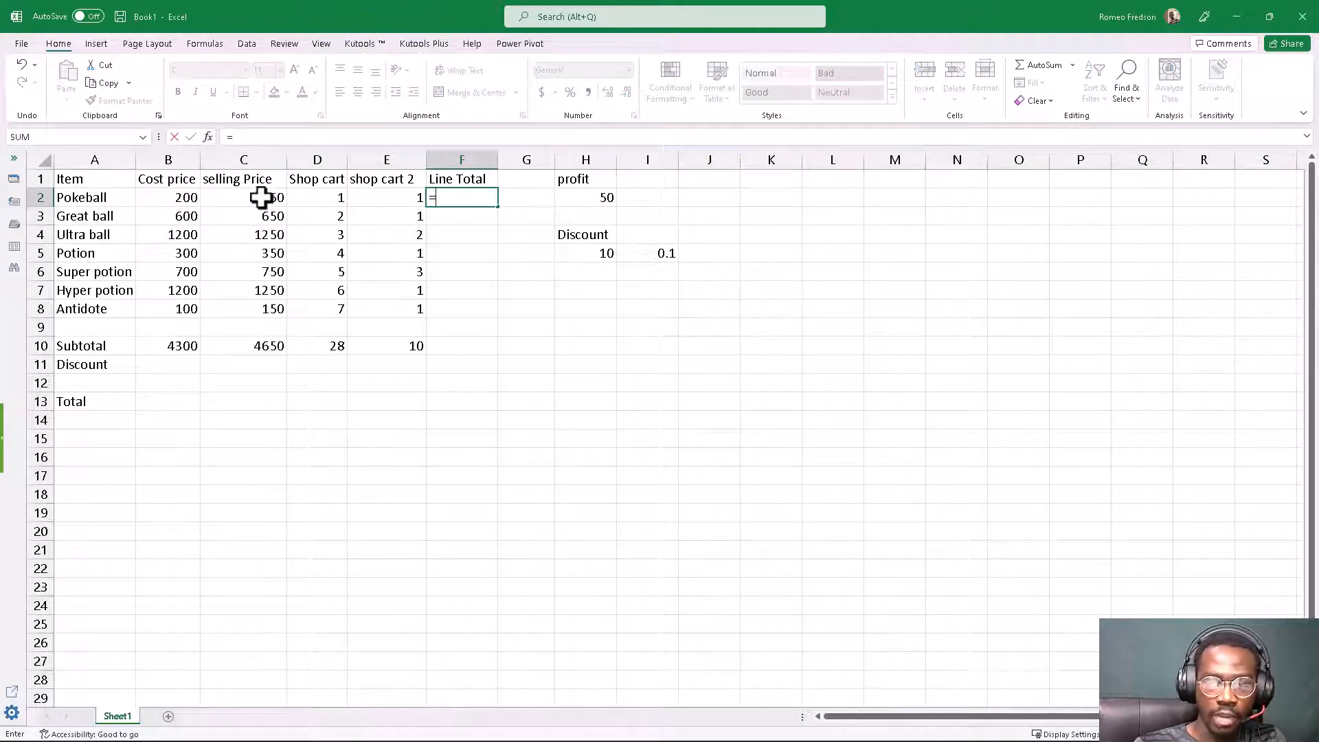
pyautogui.click(261, 197)
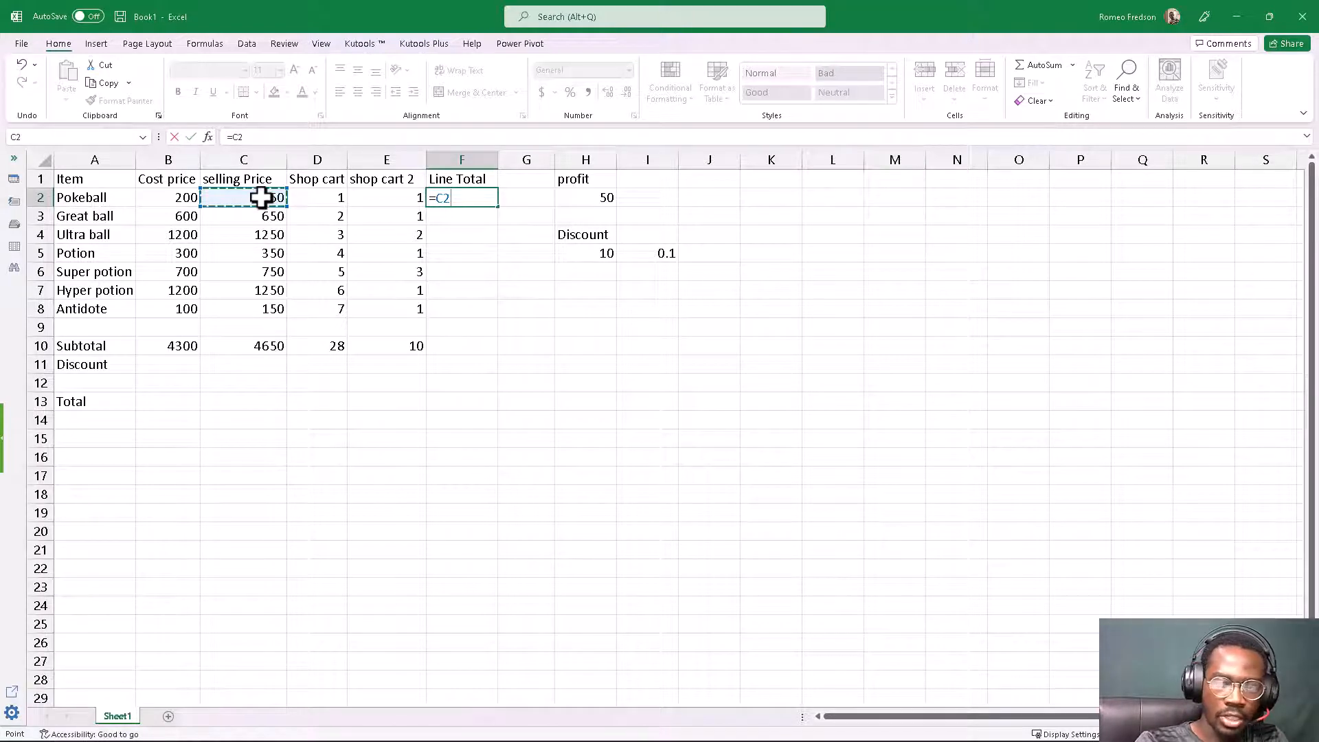
pyautogui.write('*')
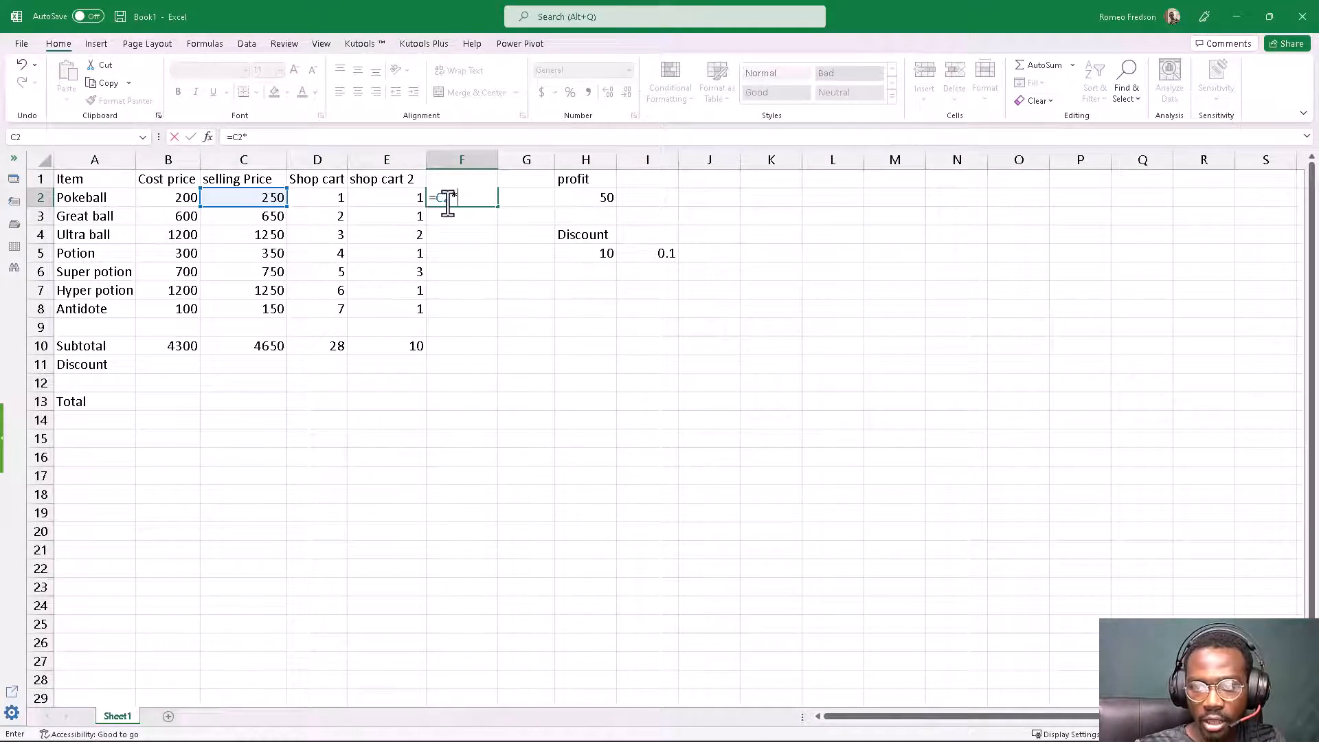
pyautogui.click(388, 198)
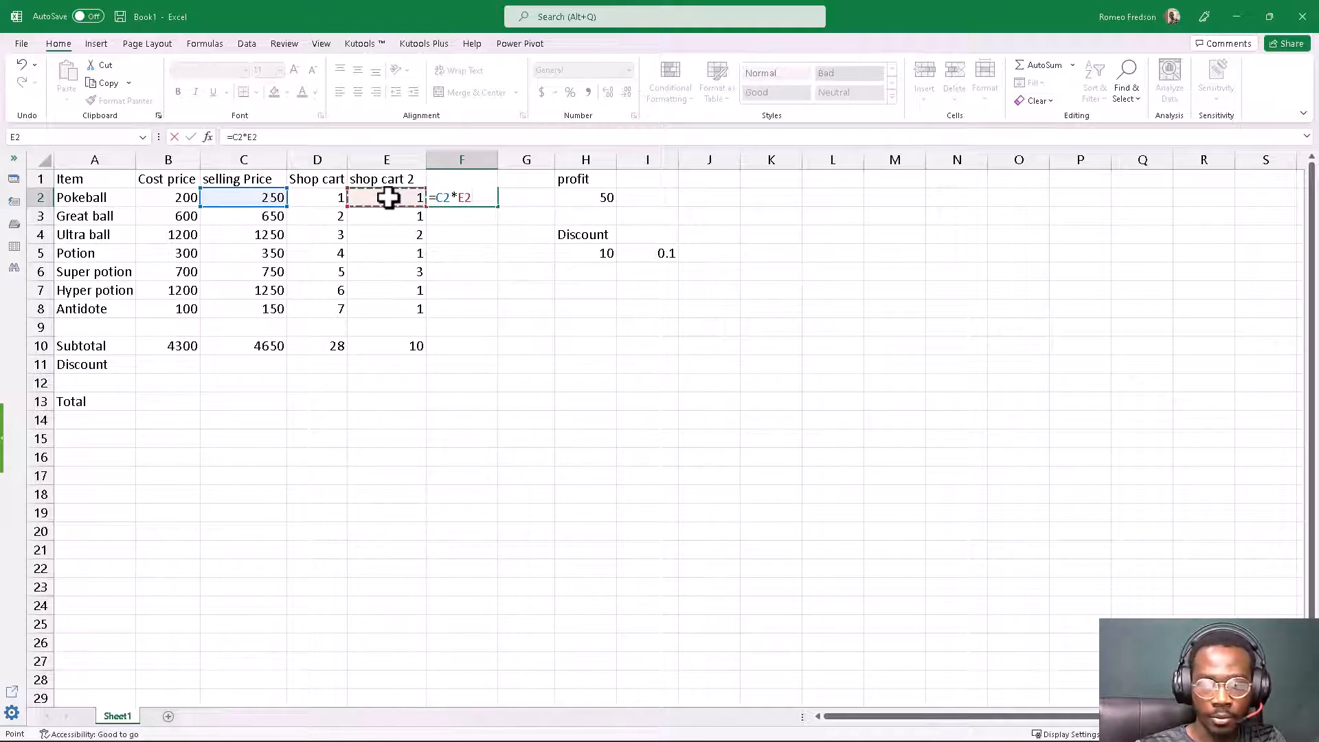
pyautogui.press('Return')
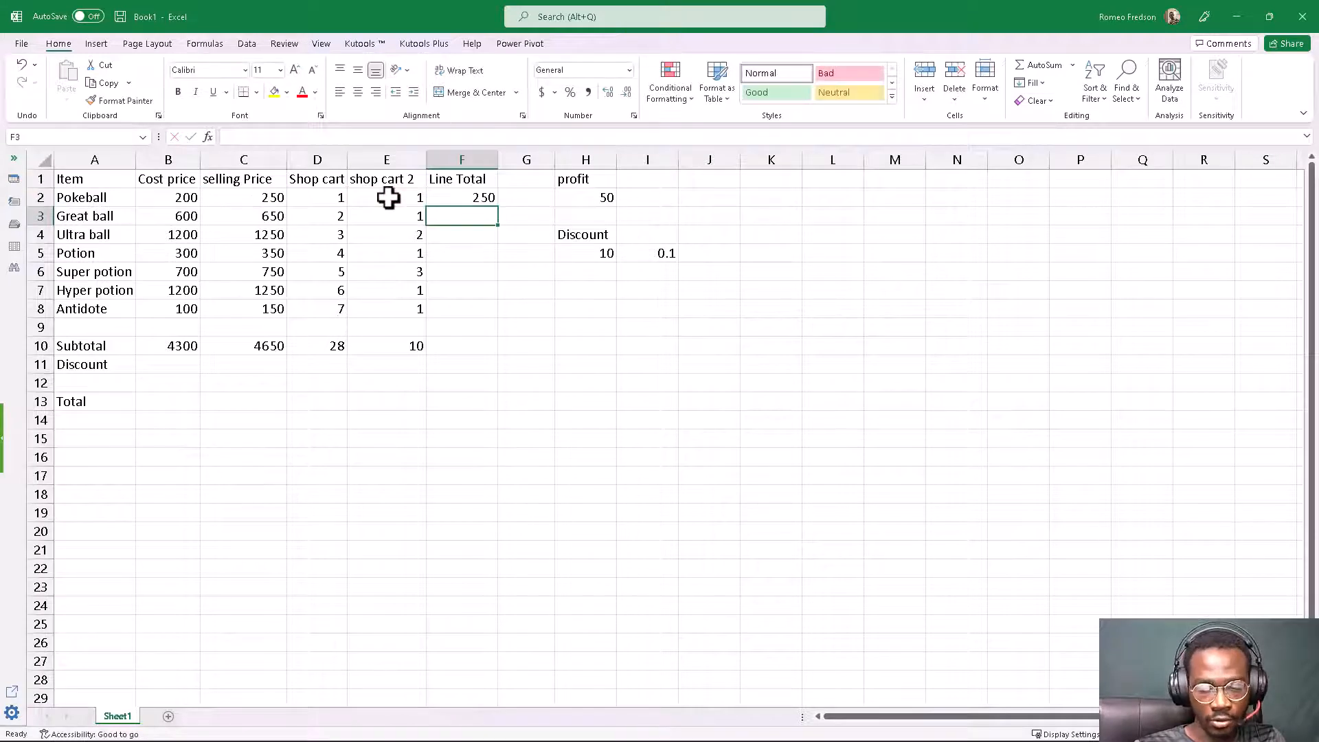
# Step: Fill the Line Total formula from F2 down to F8 and check the copied formula in F4
pyautogui.click(463, 195)
pyautogui.moveTo(498, 206); pyautogui.dragTo(486, 316)
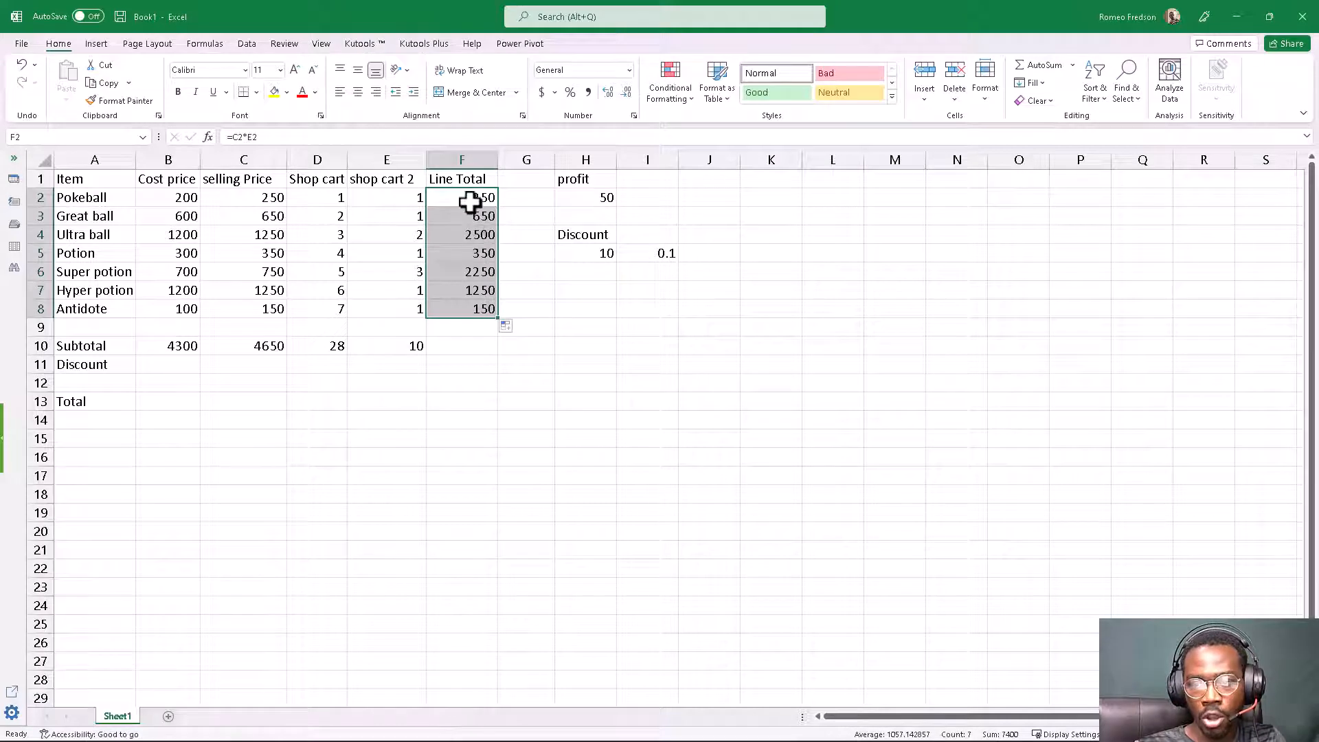
pyautogui.click(401, 239)
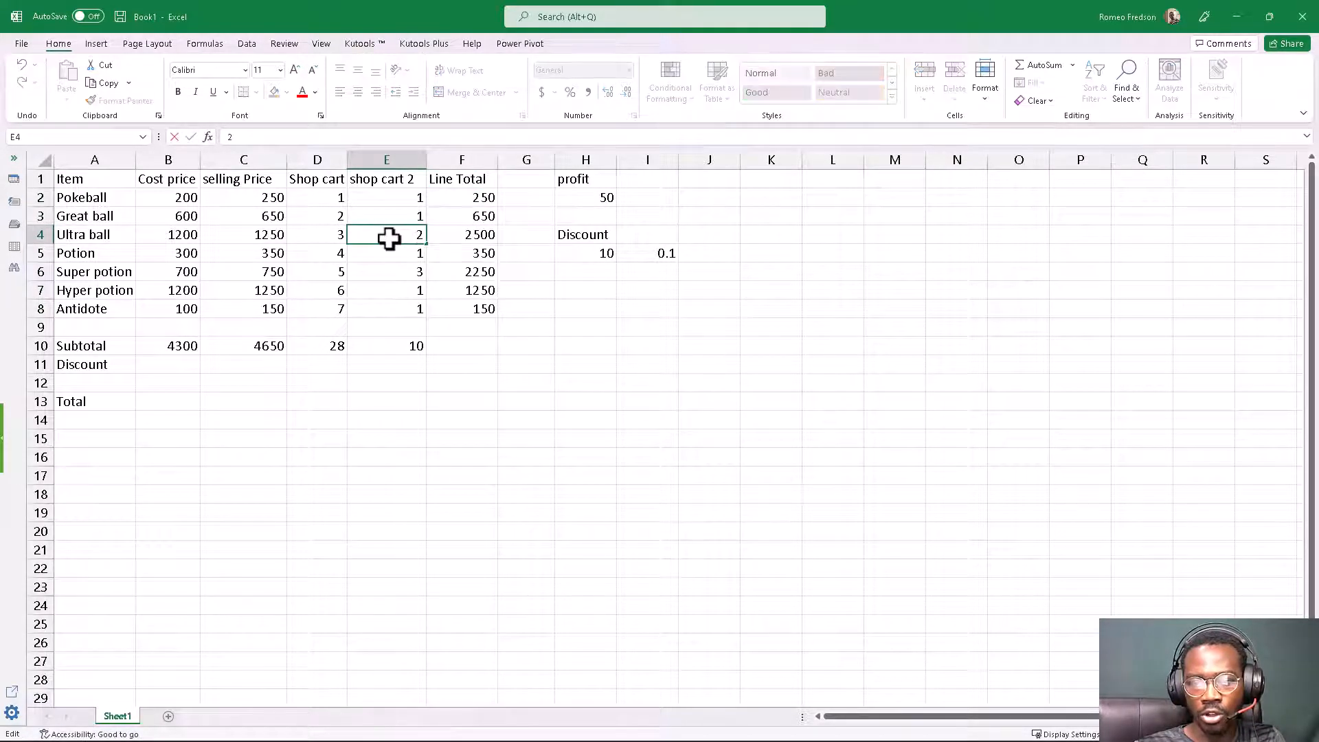
pyautogui.press('Down')
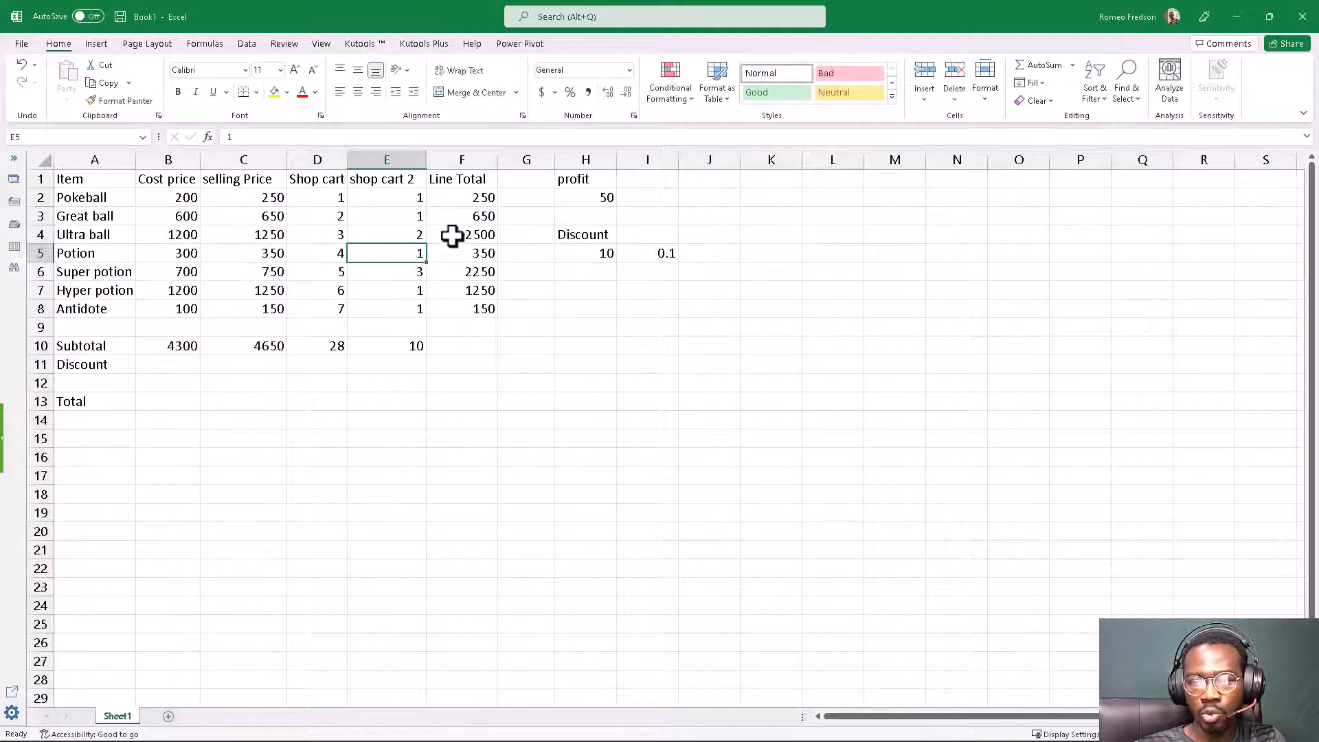
pyautogui.doubleClick(452, 237)
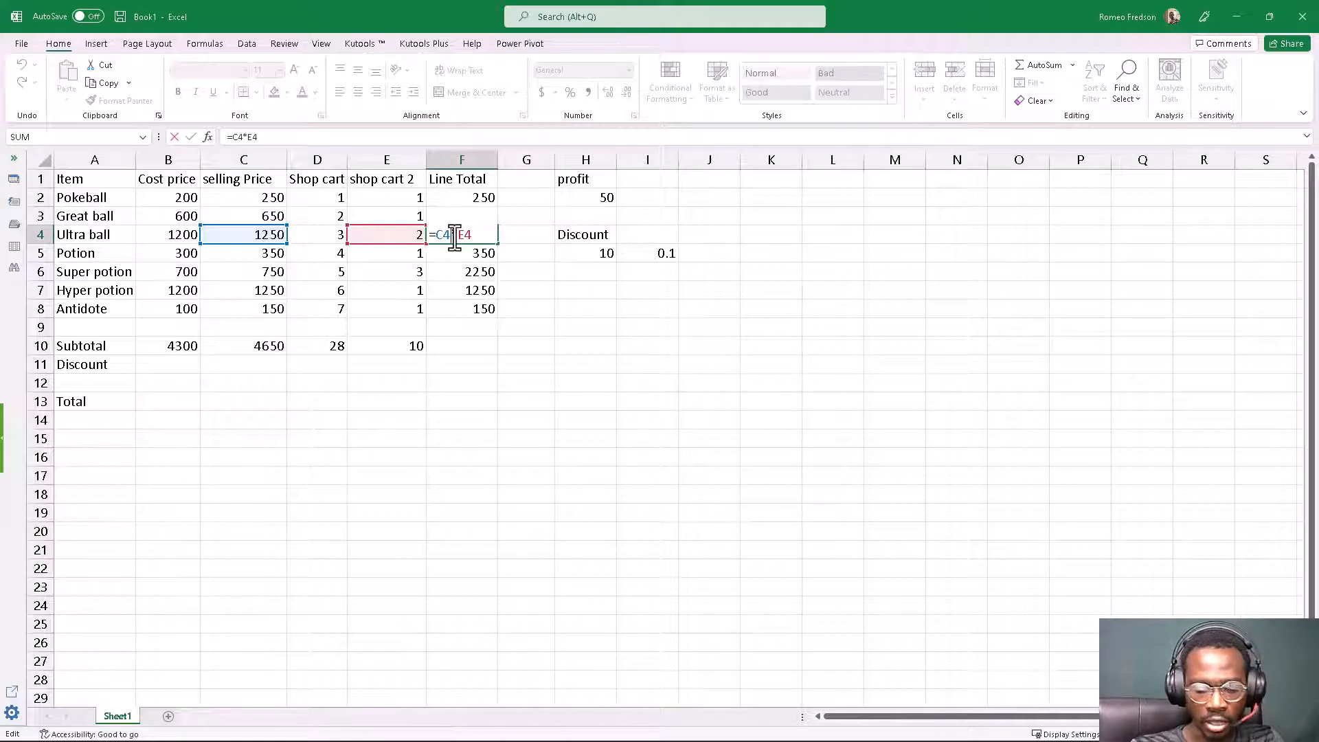
pyautogui.press('Return')
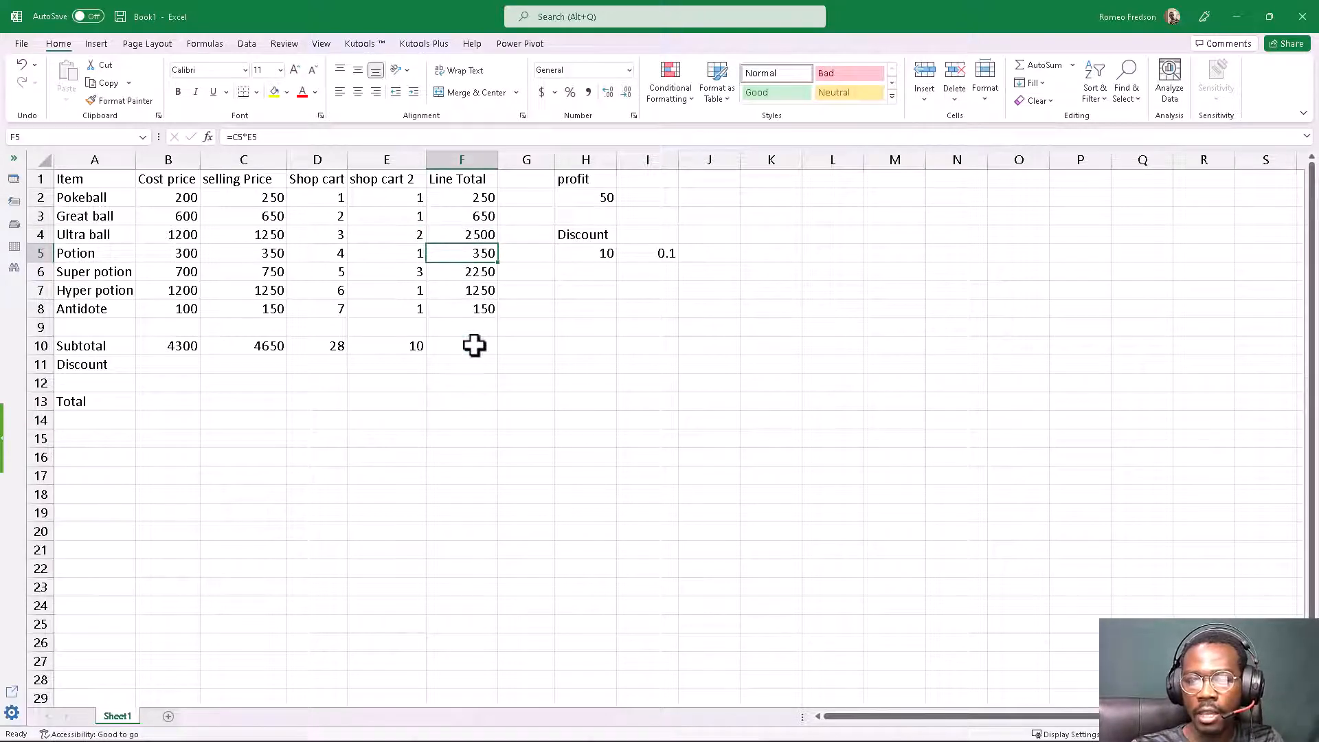
# Step: Fill the Subtotal formula from E10 across to F10 to sum the Line Total column
pyautogui.click(474, 346)
pyautogui.click(413, 347)
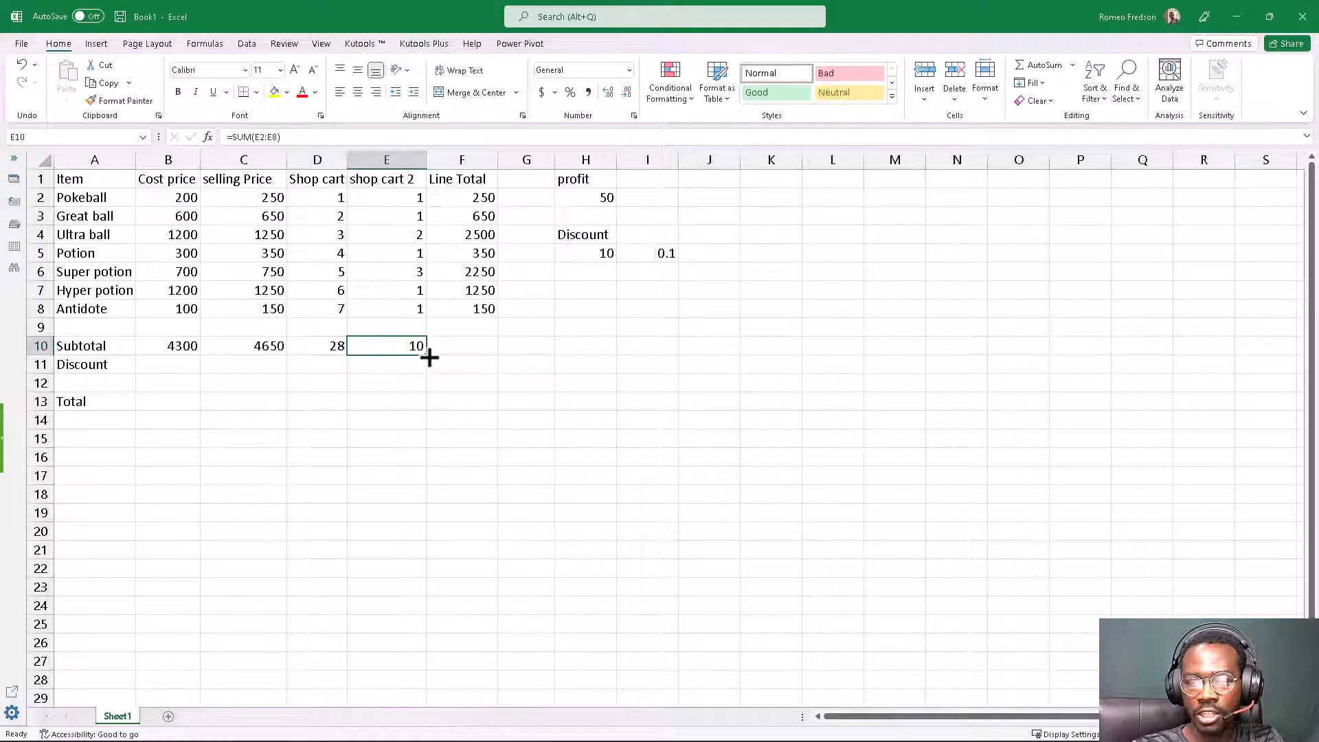
pyautogui.moveTo(429, 357); pyautogui.dragTo(466, 351)
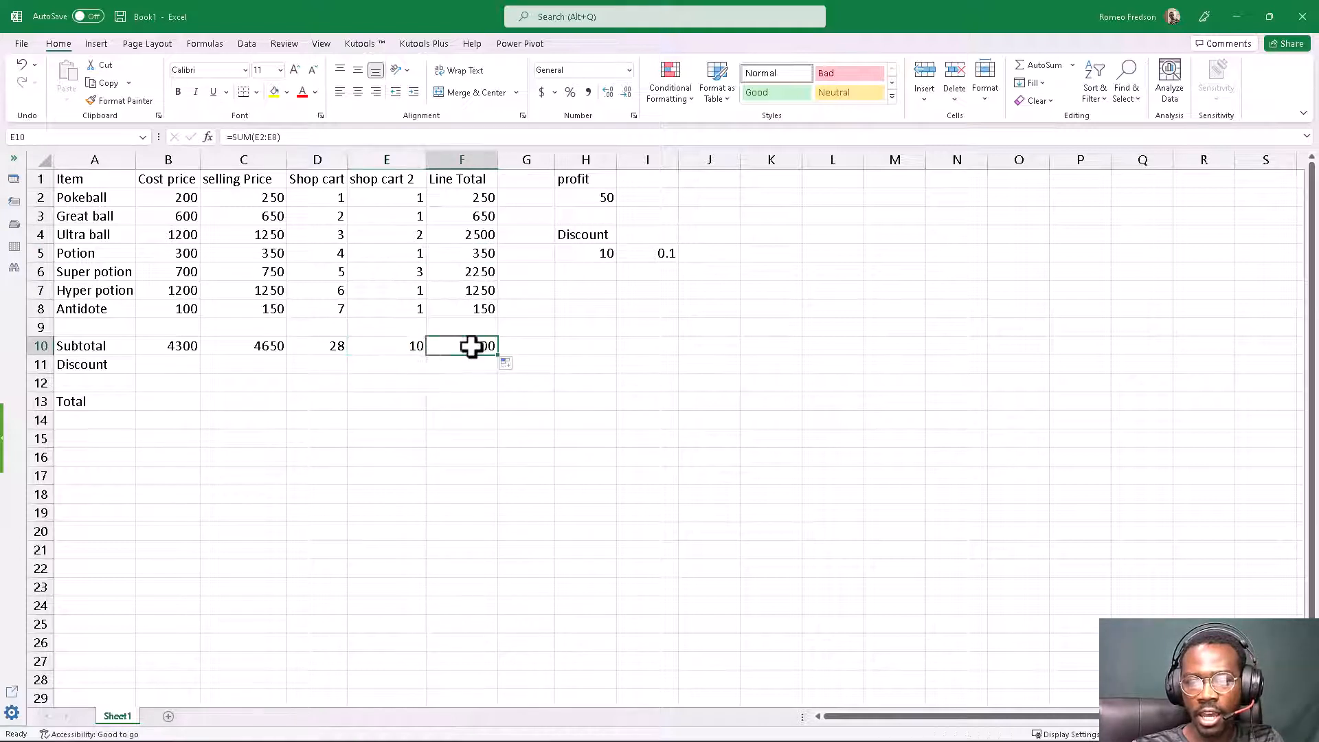
# Step: Add the header "In %" in I4, above the discount's decimal value
pyautogui.click(471, 347)
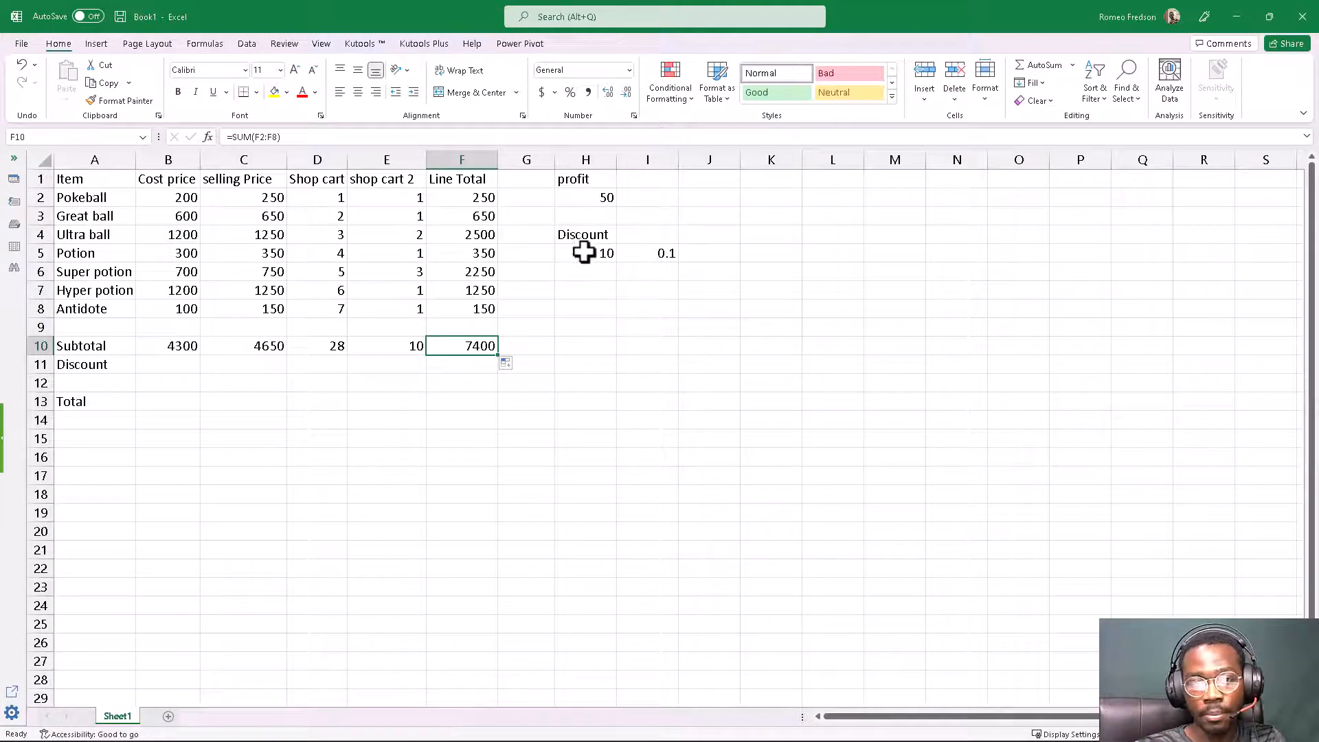
pyautogui.click(656, 256)
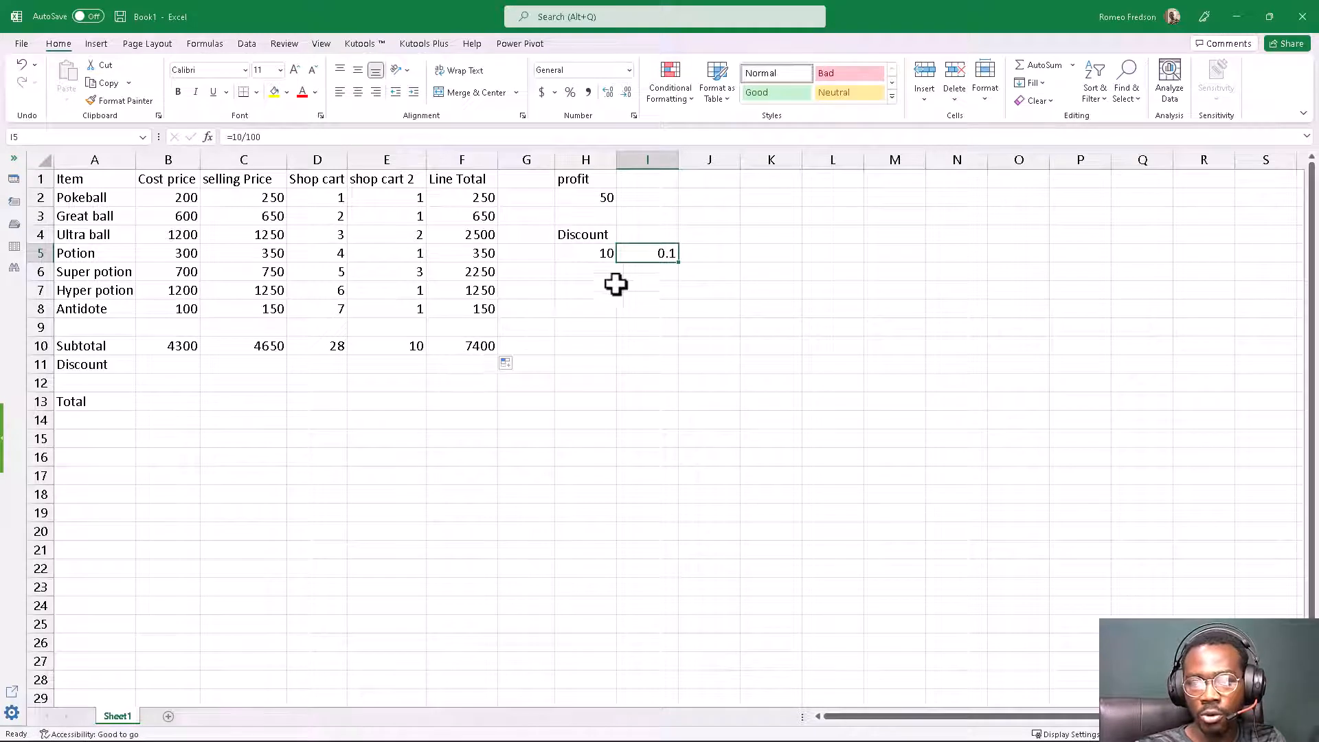
pyautogui.click(646, 237)
pyautogui.write('In %')
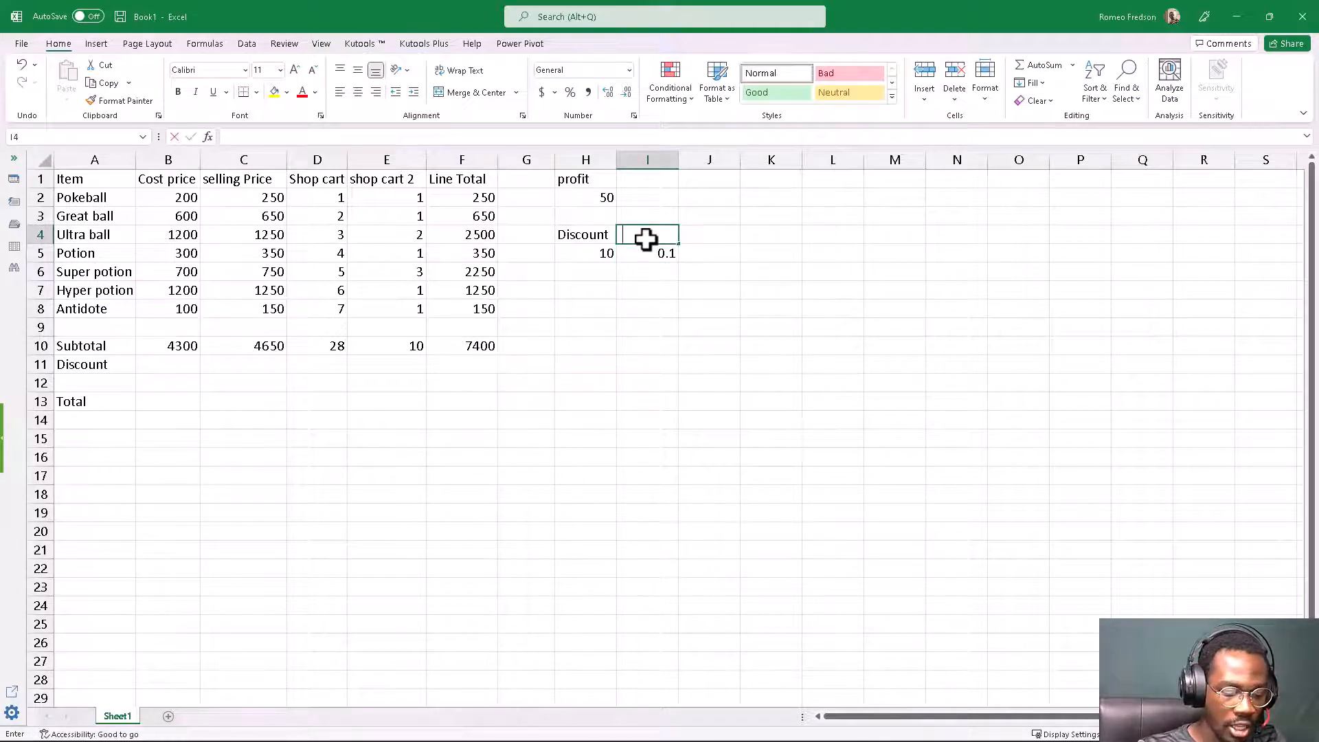
pyautogui.press('Return')
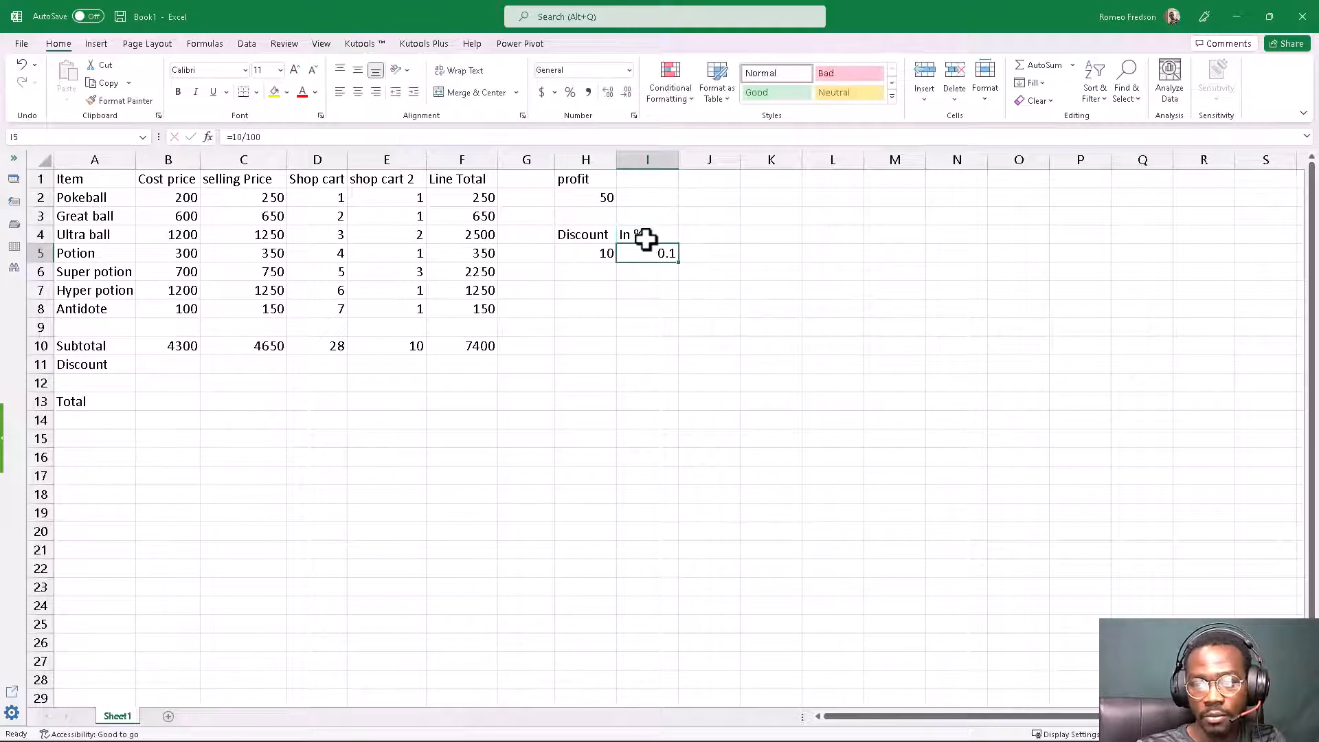
# Step: Enter the formula =F10*I5 in F11 to calculate the discount on the Line Total subtotal
pyautogui.click(465, 363)
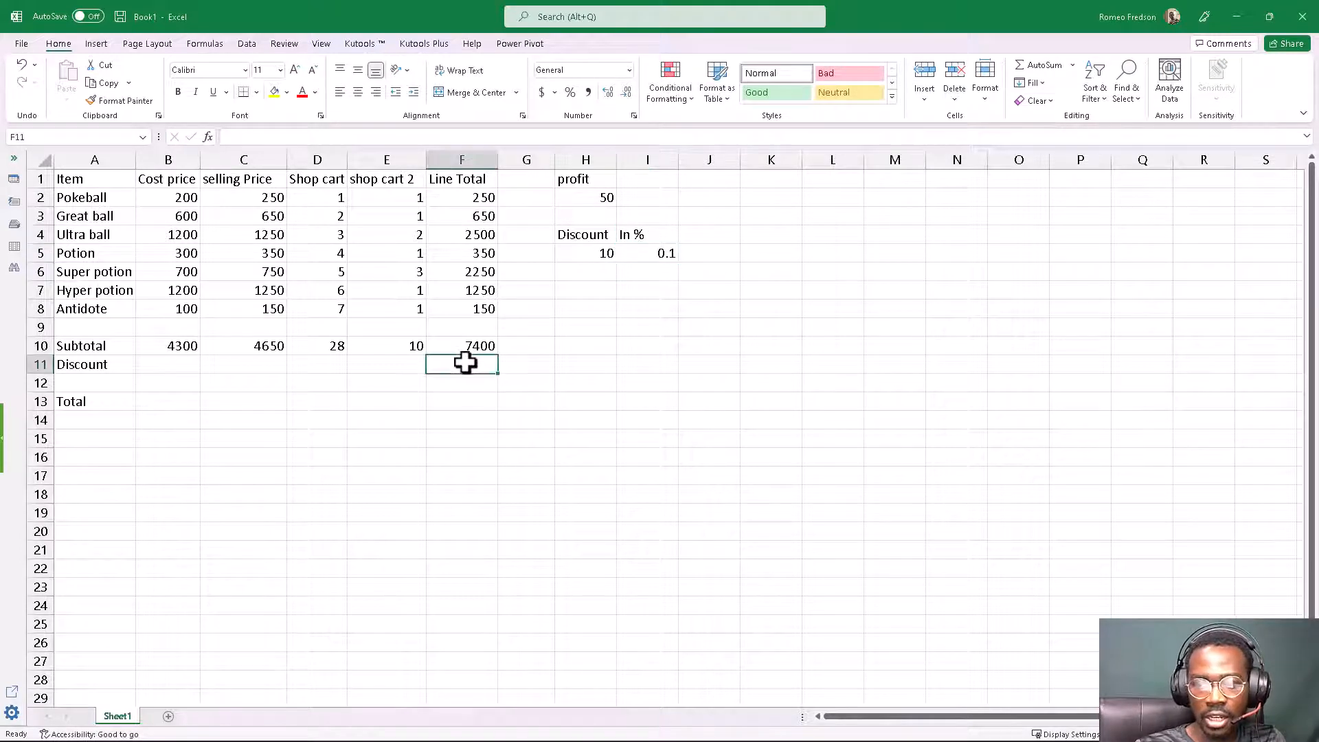
pyautogui.moveTo(164, 365); pyautogui.dragTo(459, 367)
pyautogui.click(459, 367)
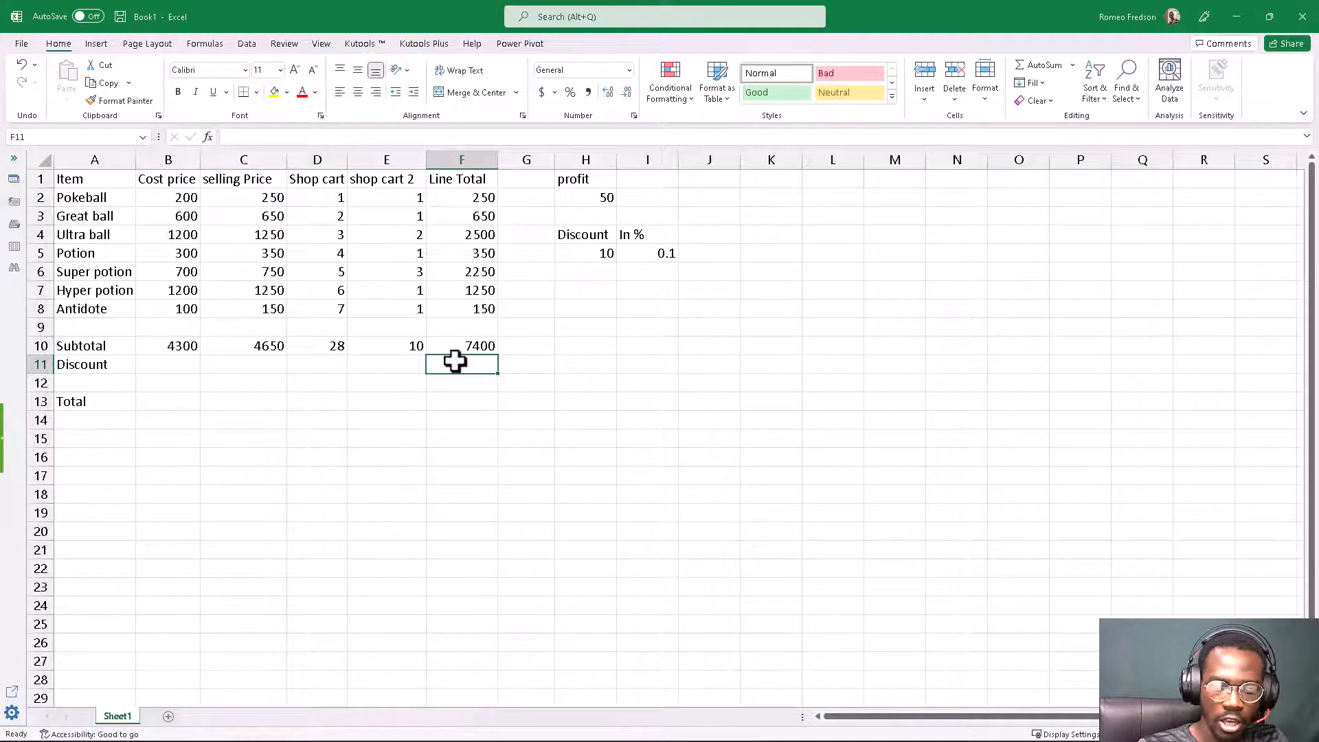
pyautogui.write('=')
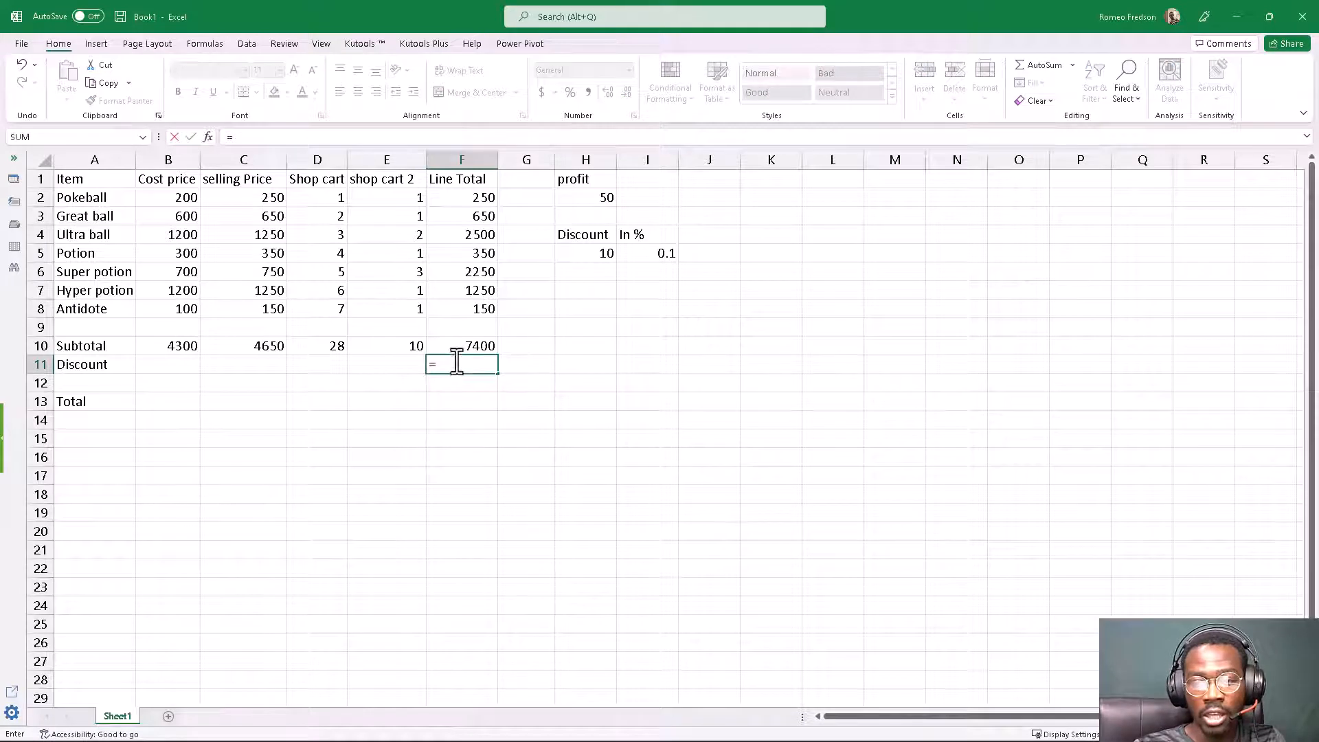
pyautogui.click(459, 347)
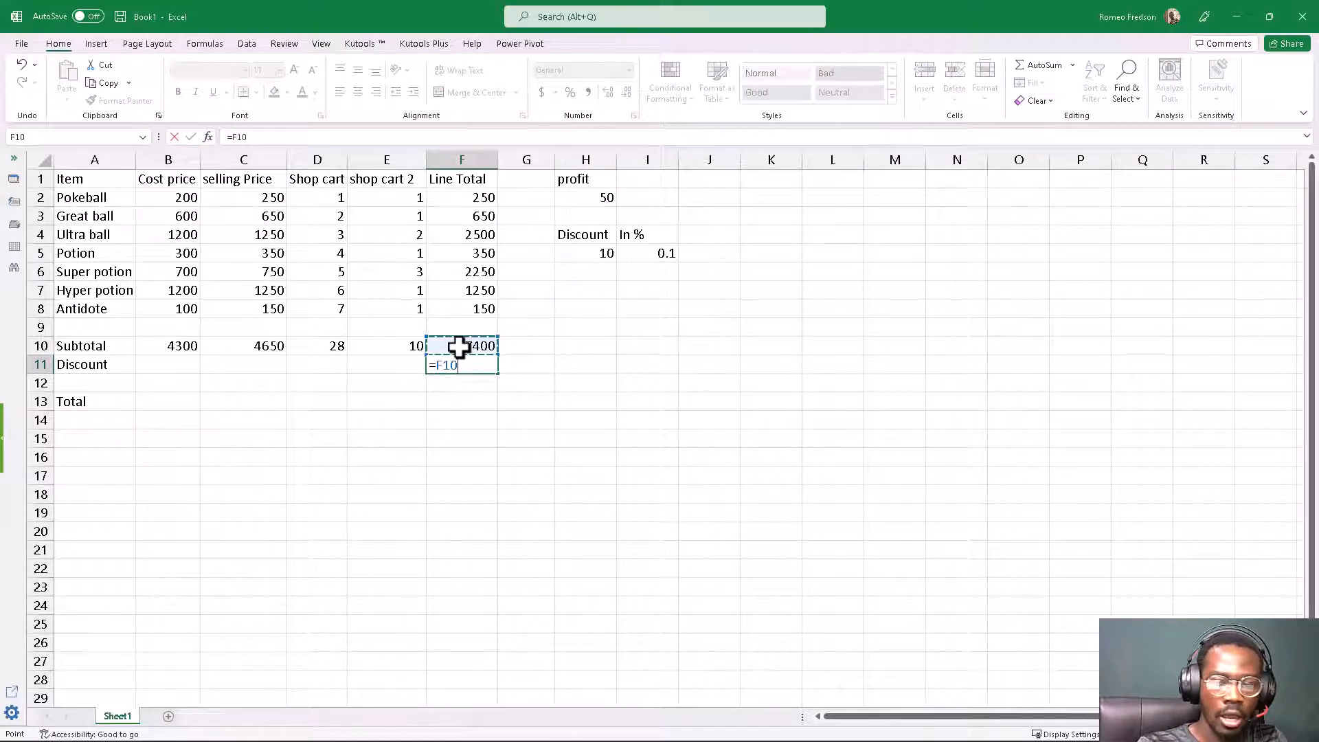
pyautogui.write('*')
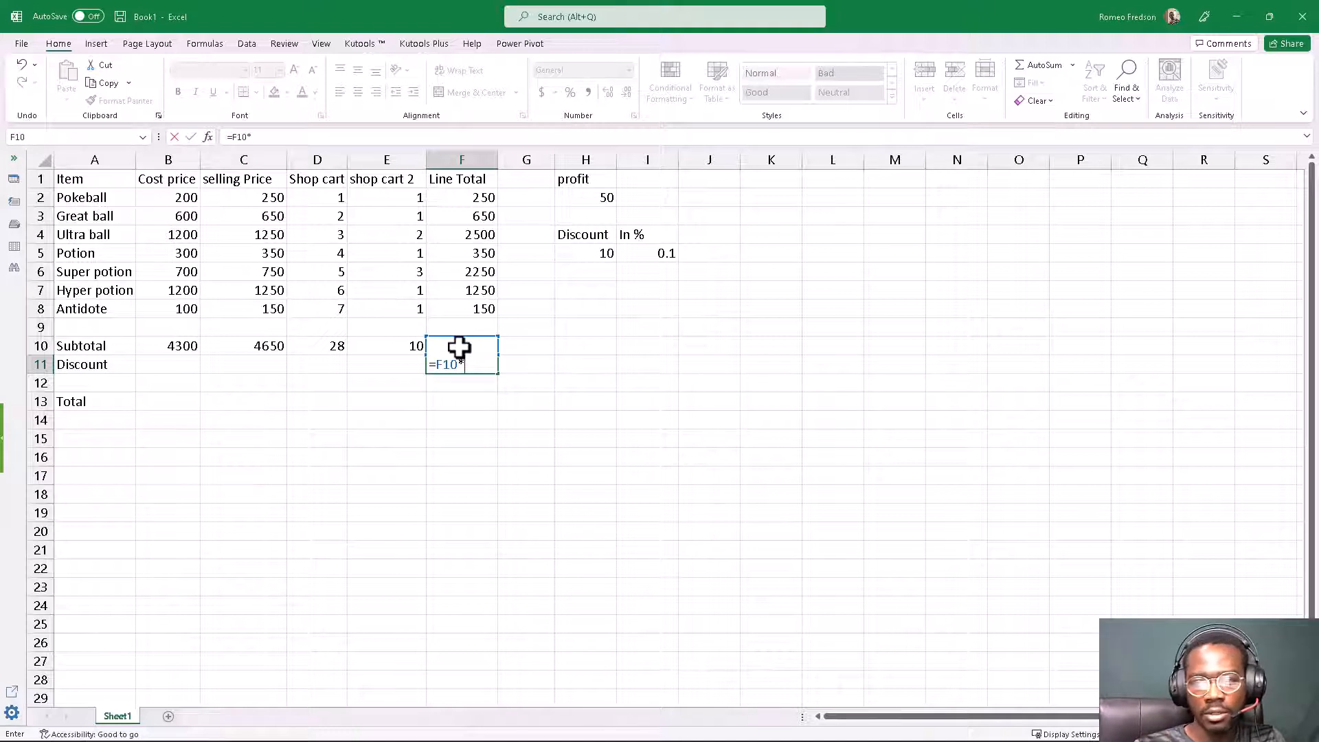
pyautogui.click(653, 253)
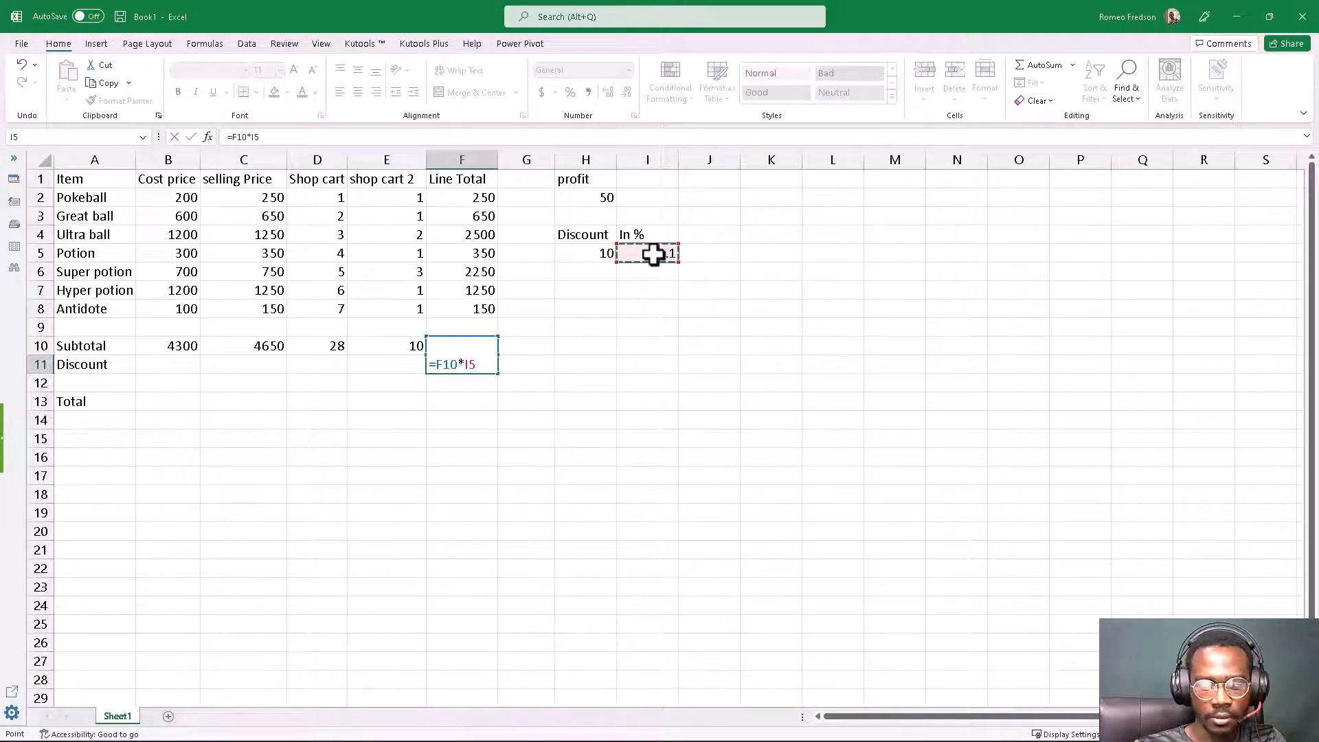
pyautogui.press('Return')
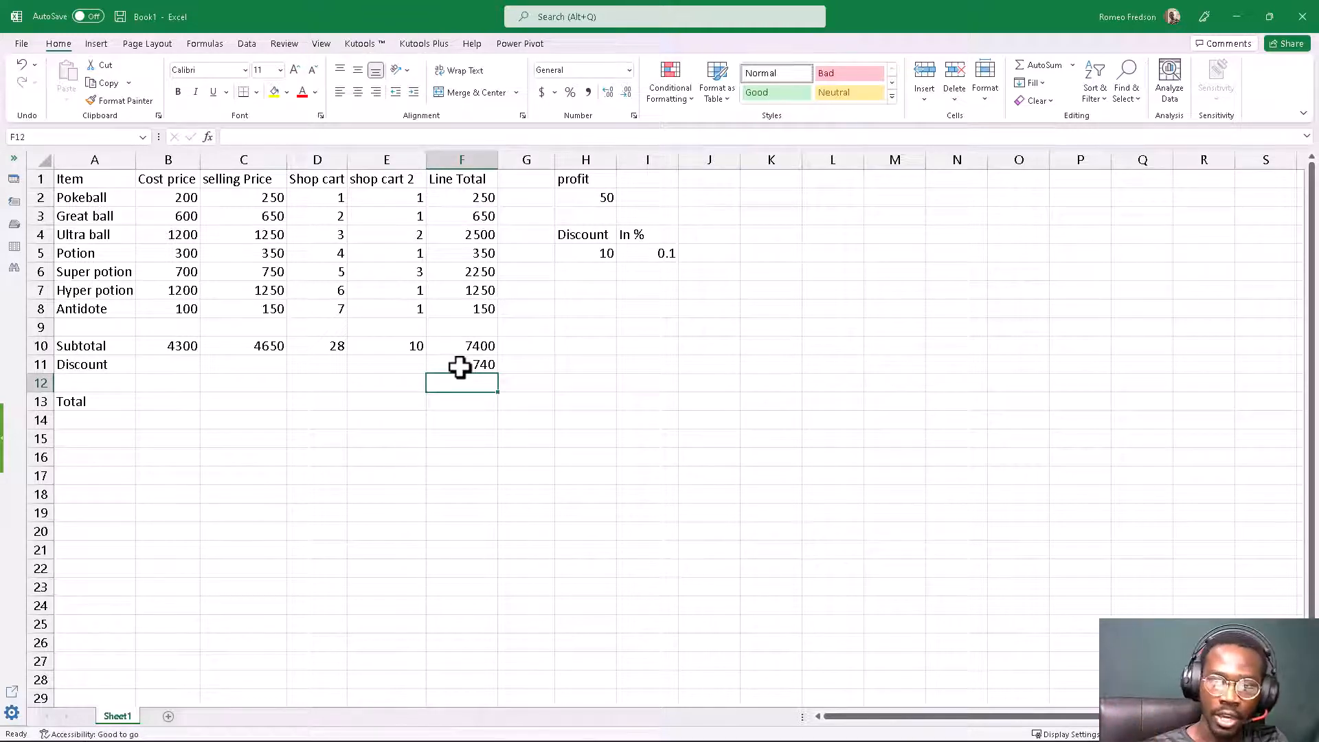
# Step: Enter the formula =F10-F11 in F13 to subtract the discount from the subtotal
pyautogui.click(463, 402)
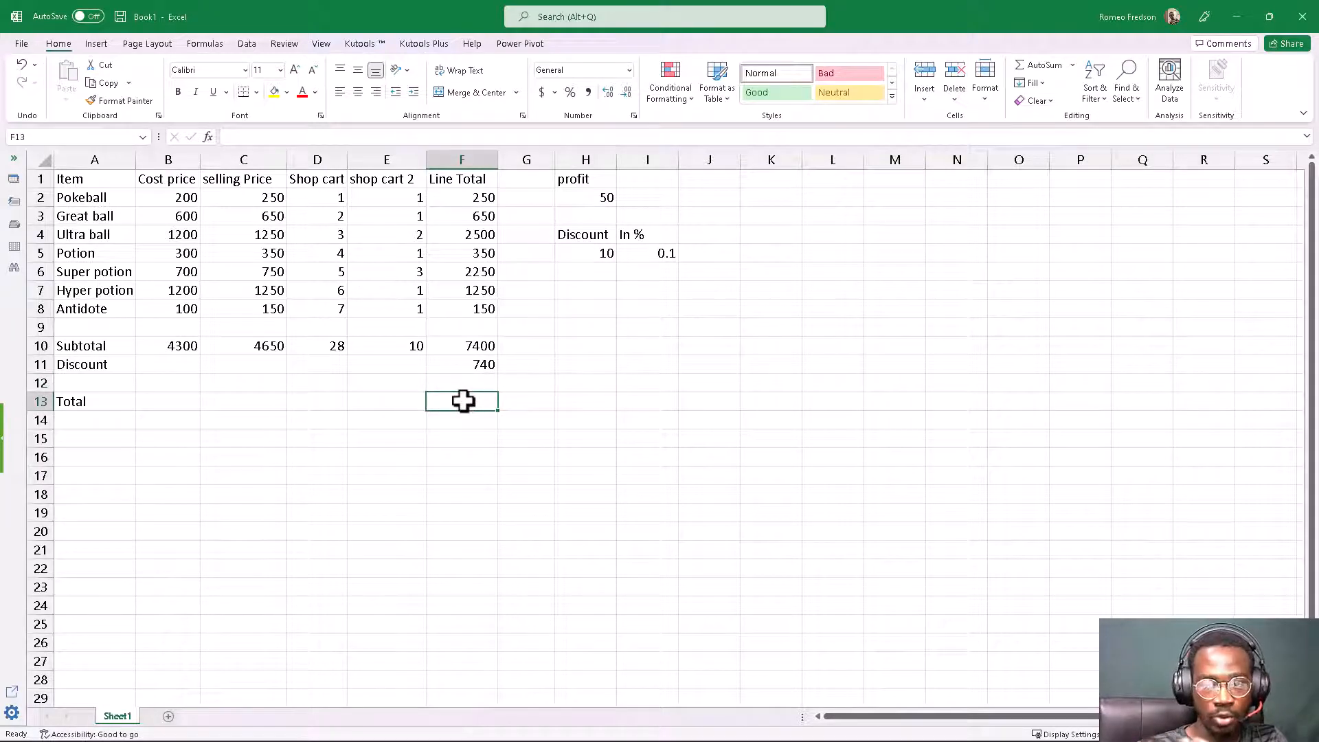
pyautogui.write('=')
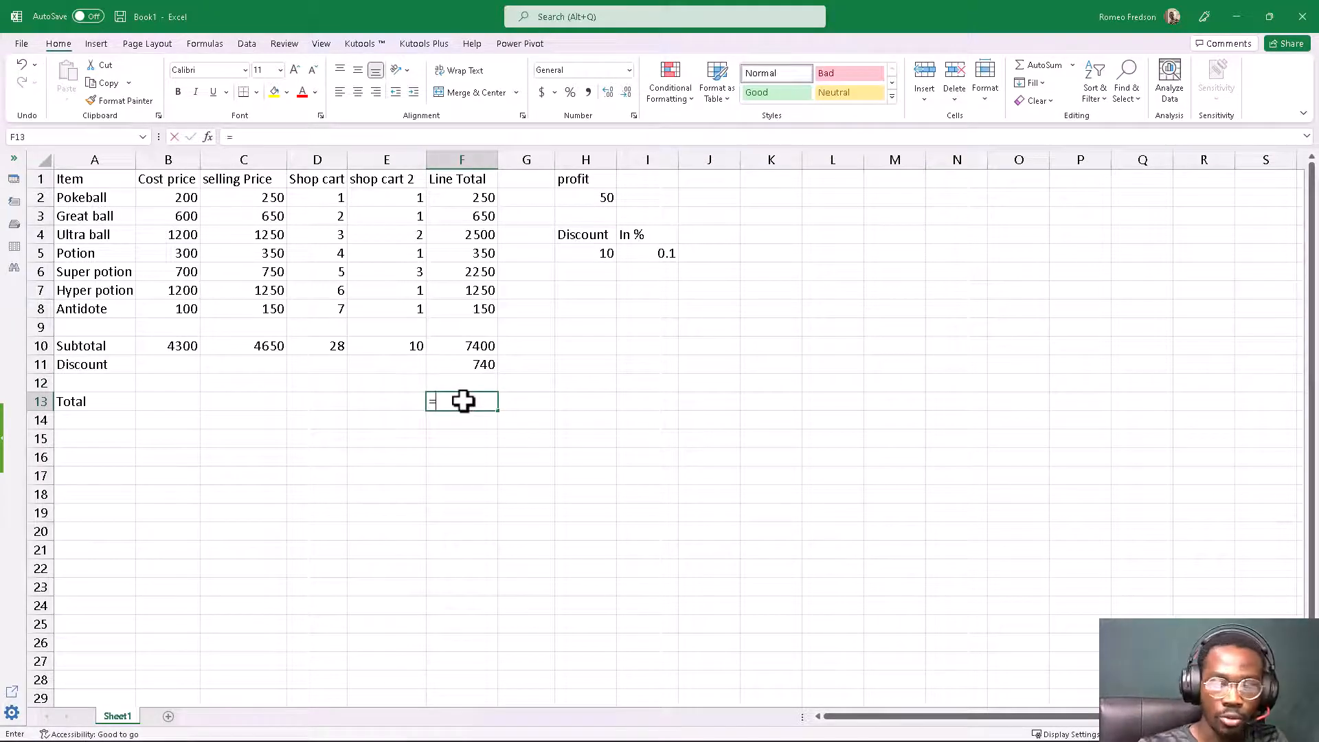
pyautogui.click(463, 346)
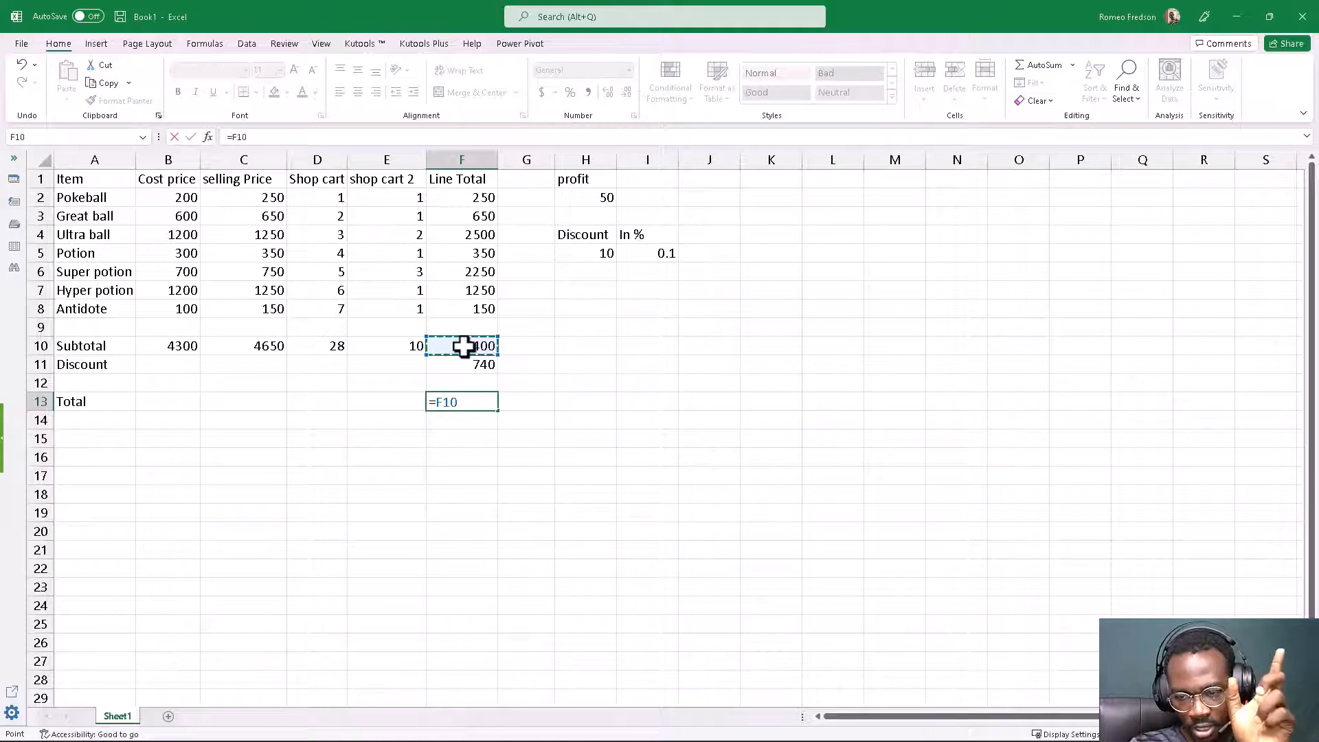
pyautogui.write('-')
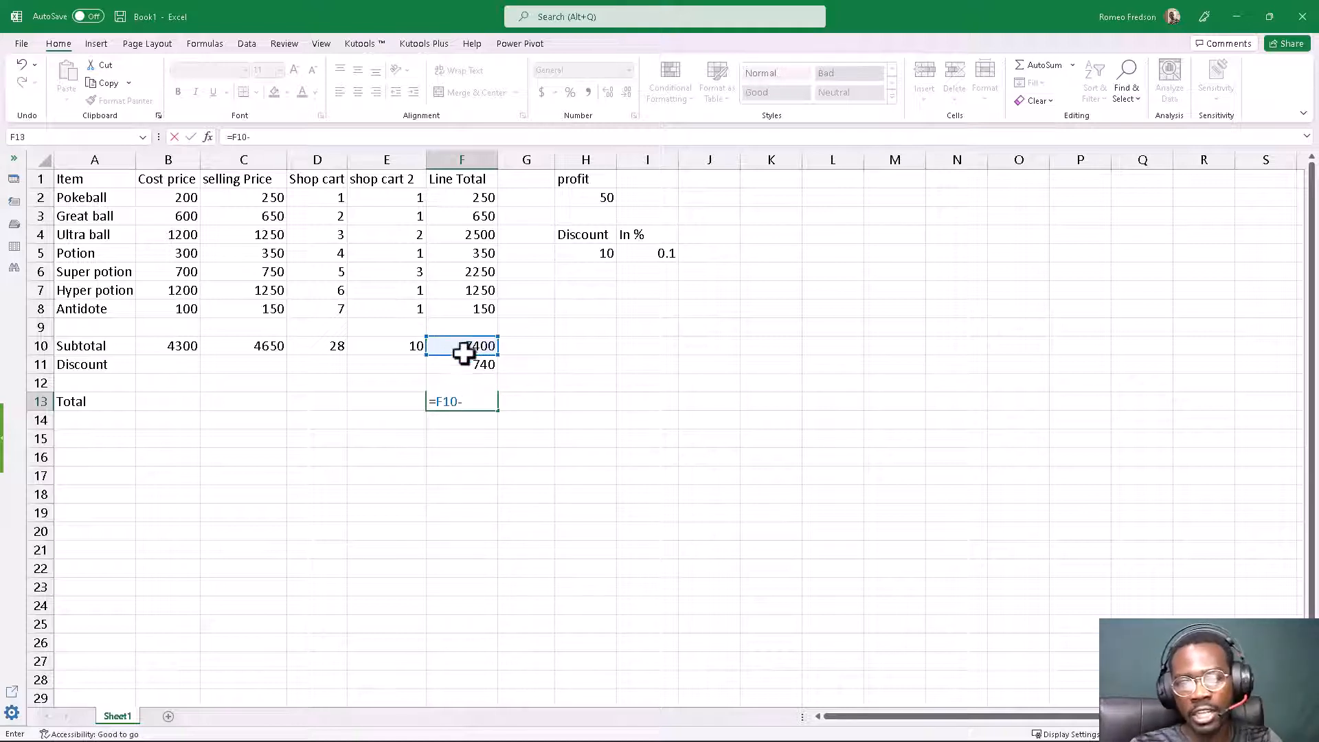
pyautogui.click(465, 367)
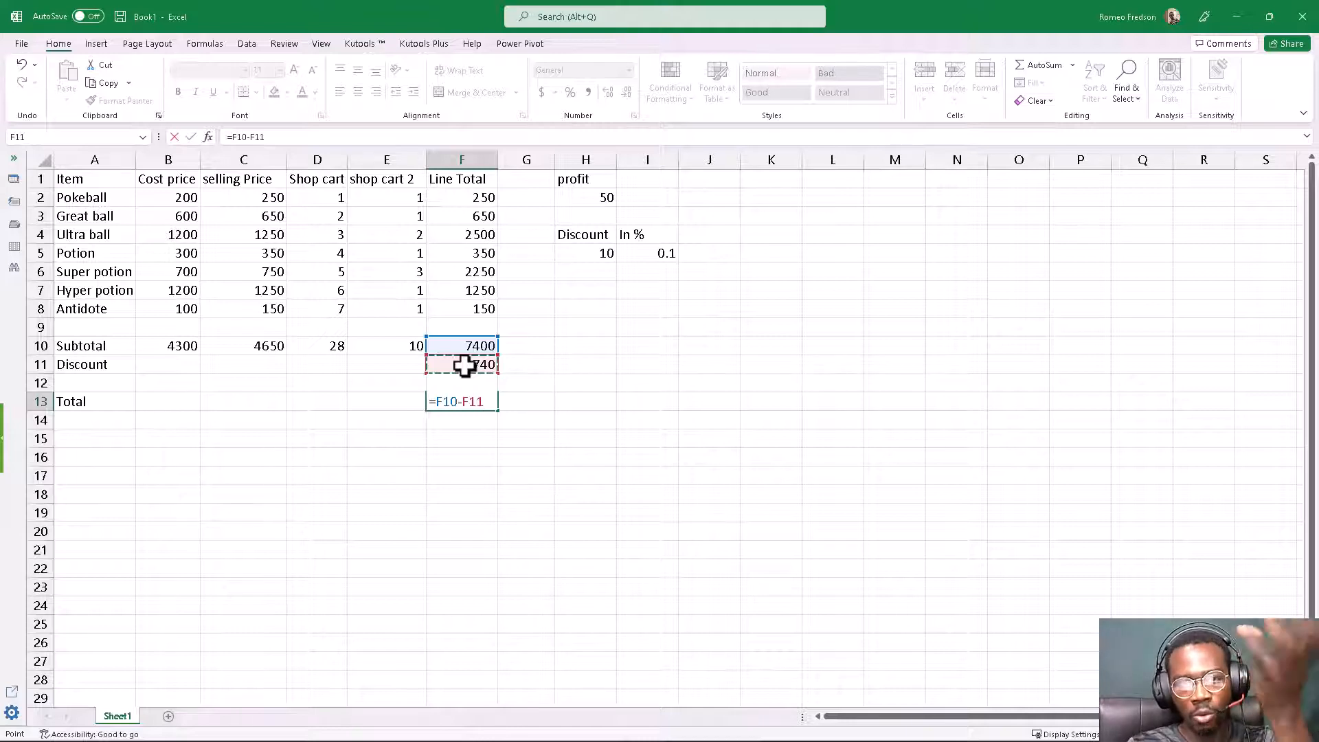
pyautogui.press('Return')
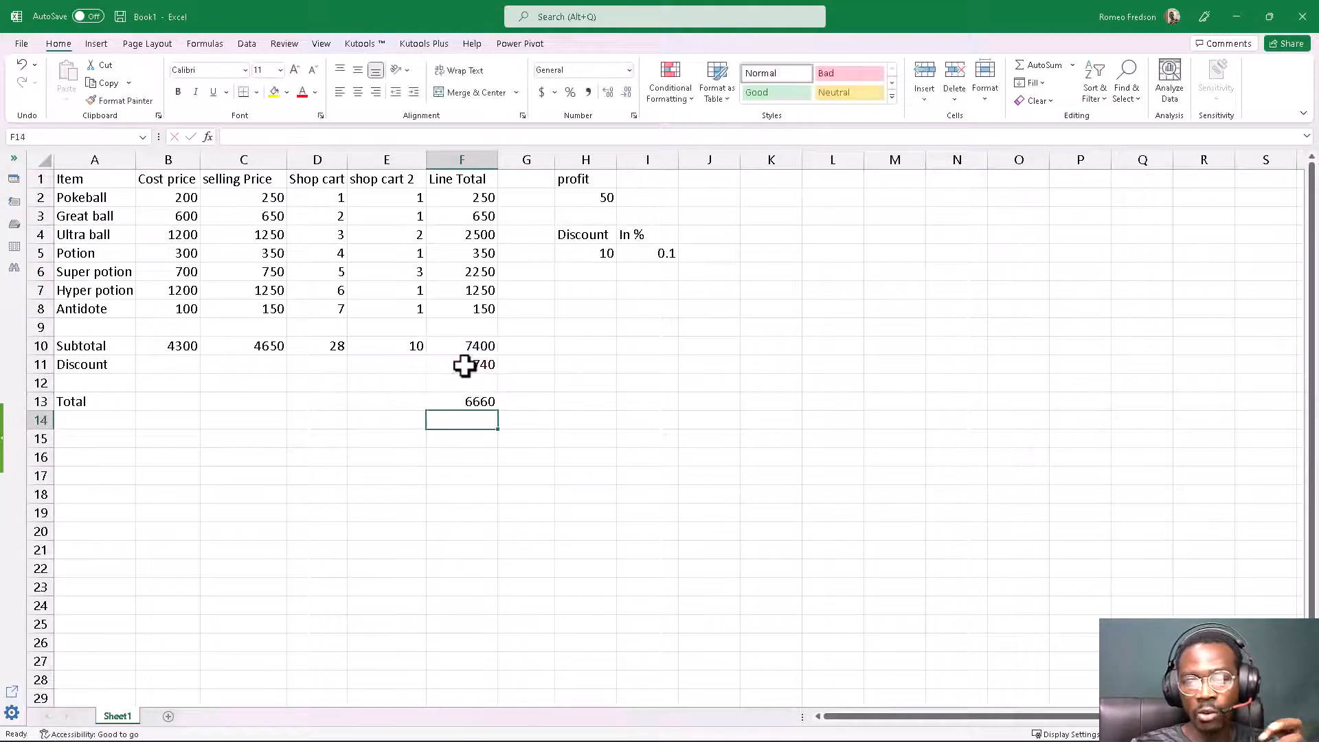
# Step: Inspect the Total formula in F13 and the Discount formula in F11 without changing them
pyautogui.click(470, 407)
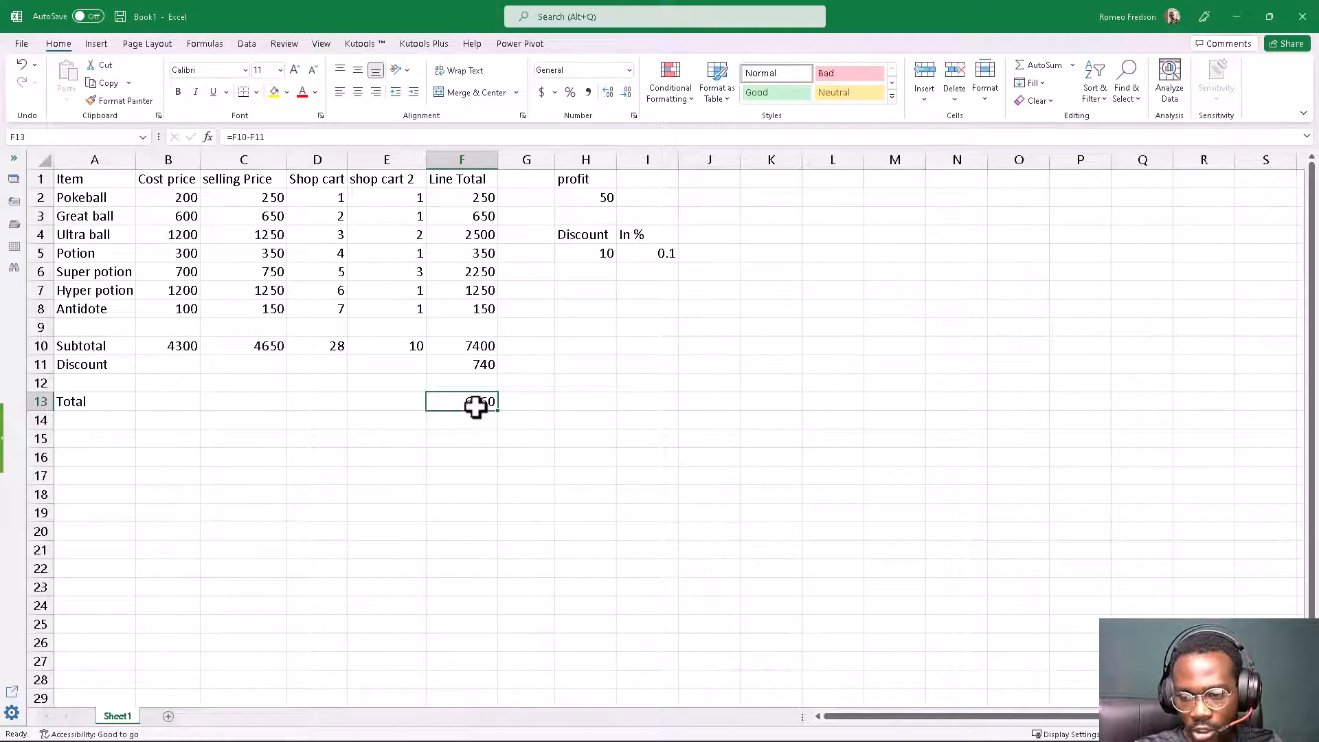
pyautogui.click(443, 424)
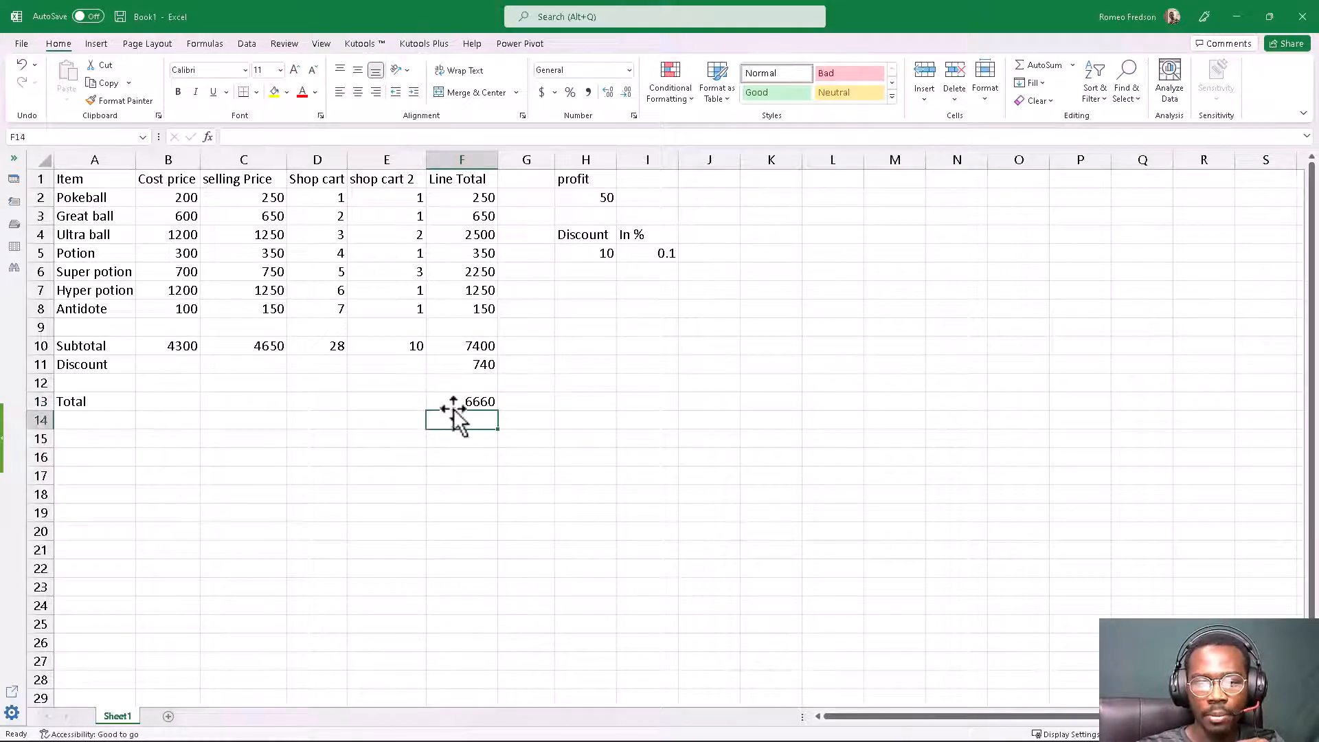
pyautogui.click(457, 402)
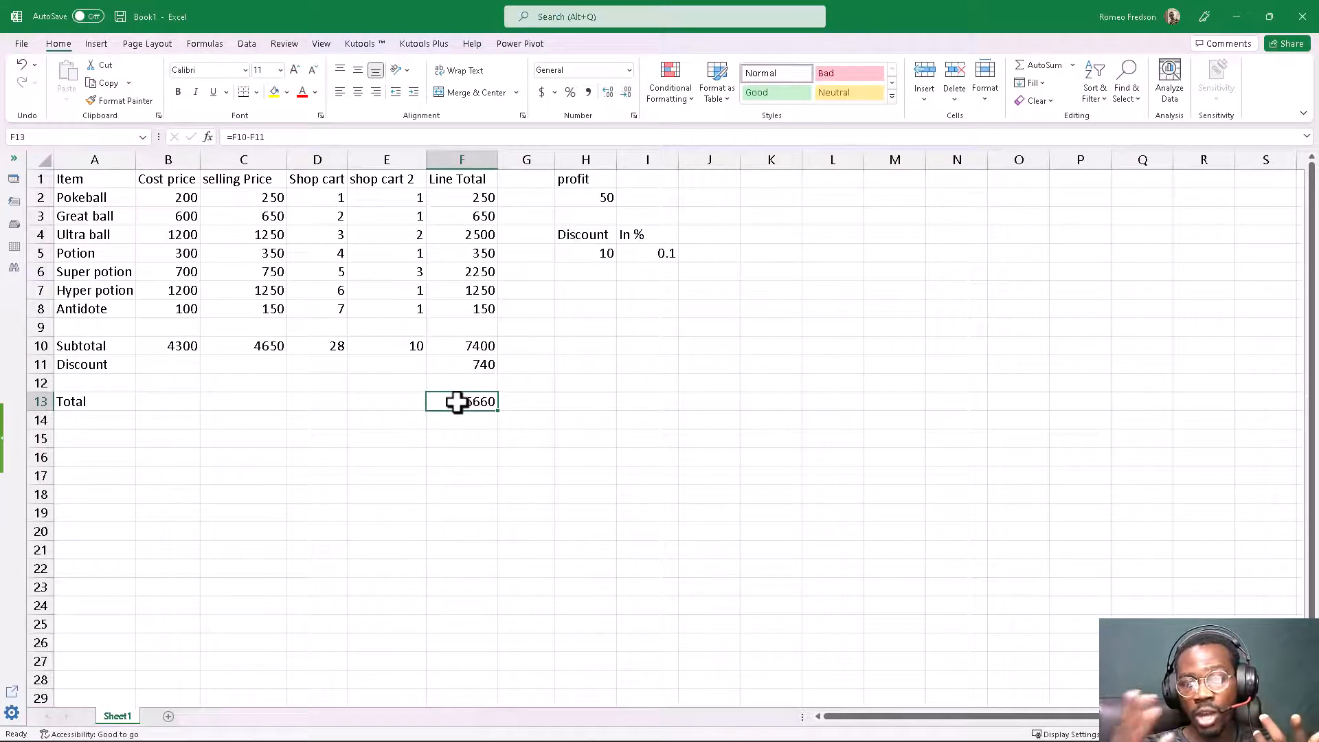
pyautogui.doubleClick(457, 402)
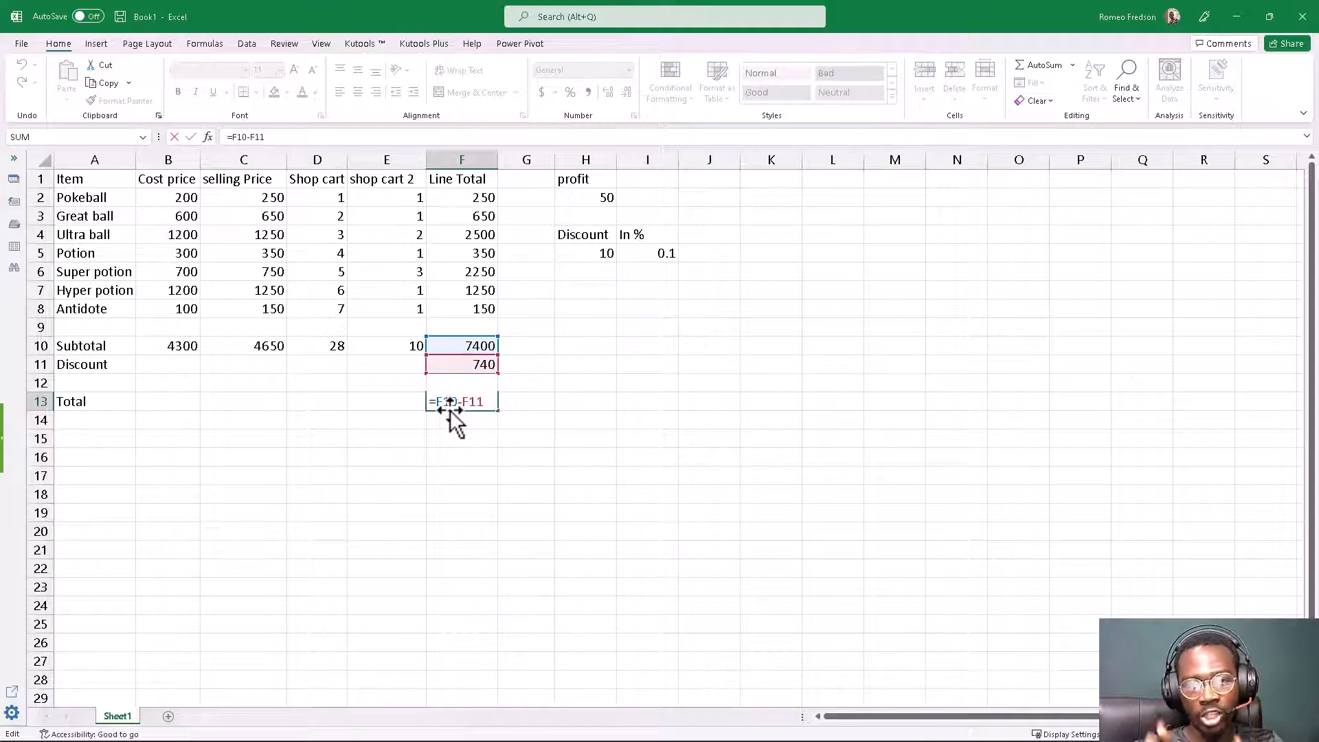
pyautogui.press('Return')
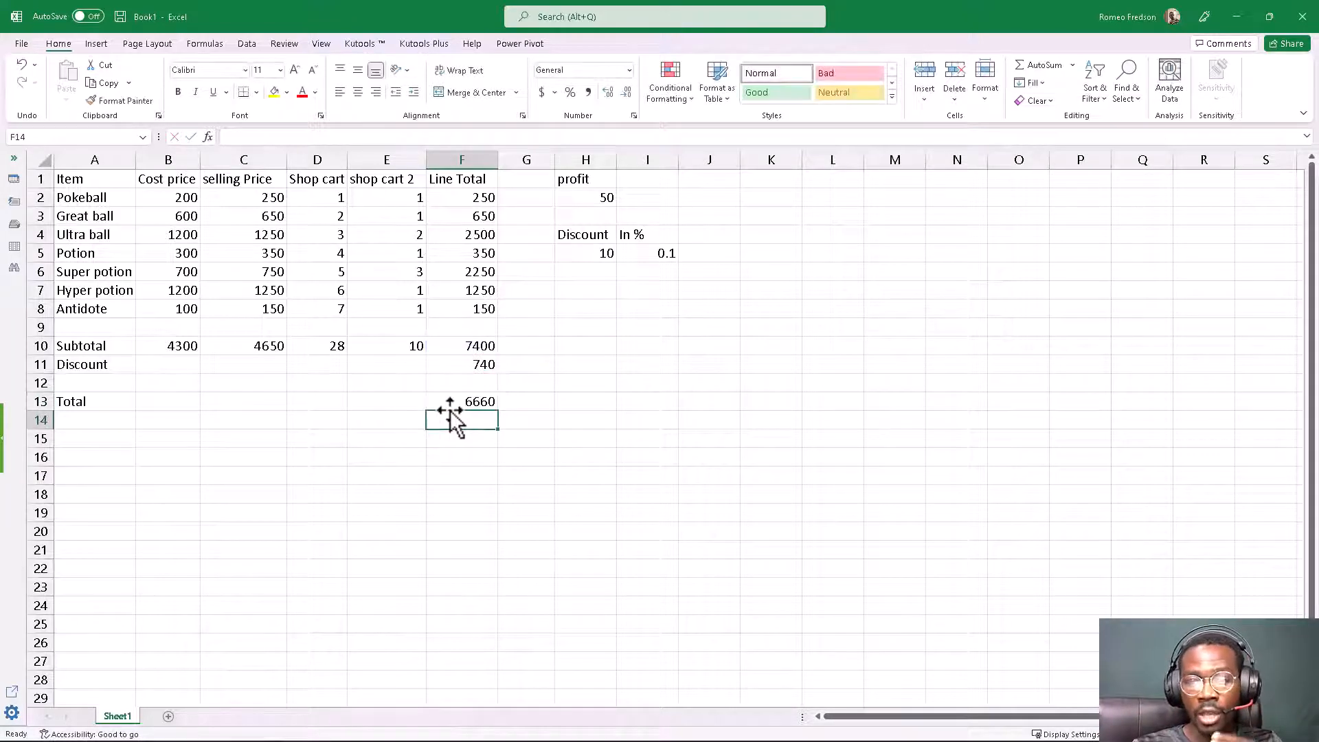
pyautogui.click(460, 364)
pyautogui.doubleClick(460, 364)
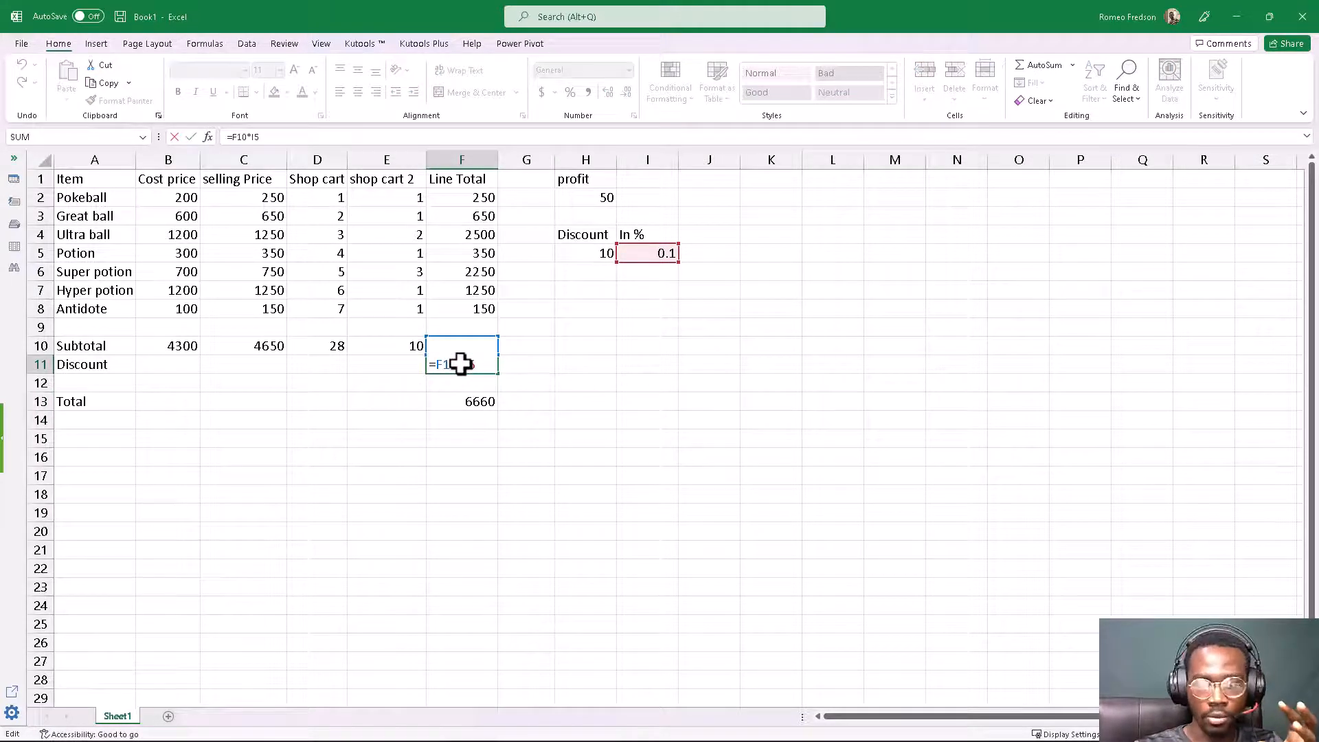
pyautogui.press('Return')
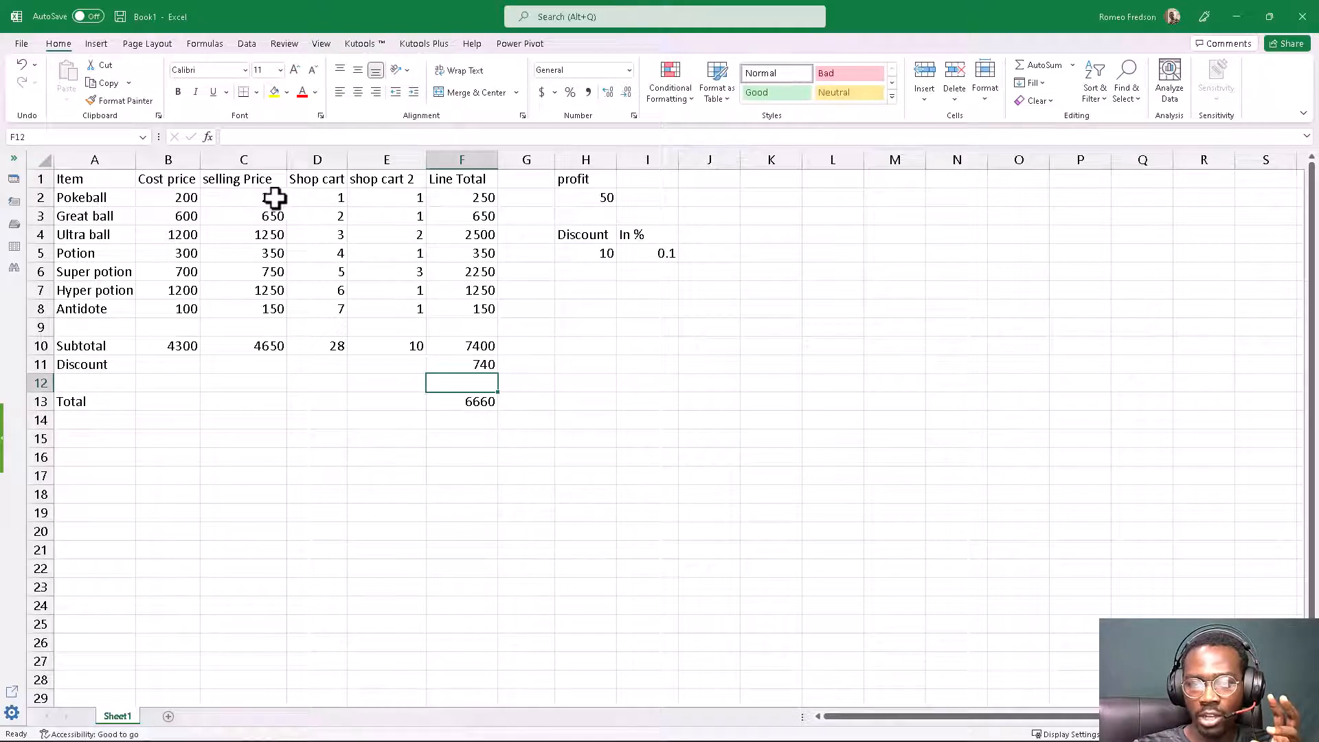
# Step: Review the Pokeball's selling price and line total formulas and the selling price Subtotal formula in C10
pyautogui.doubleClick(274, 197)
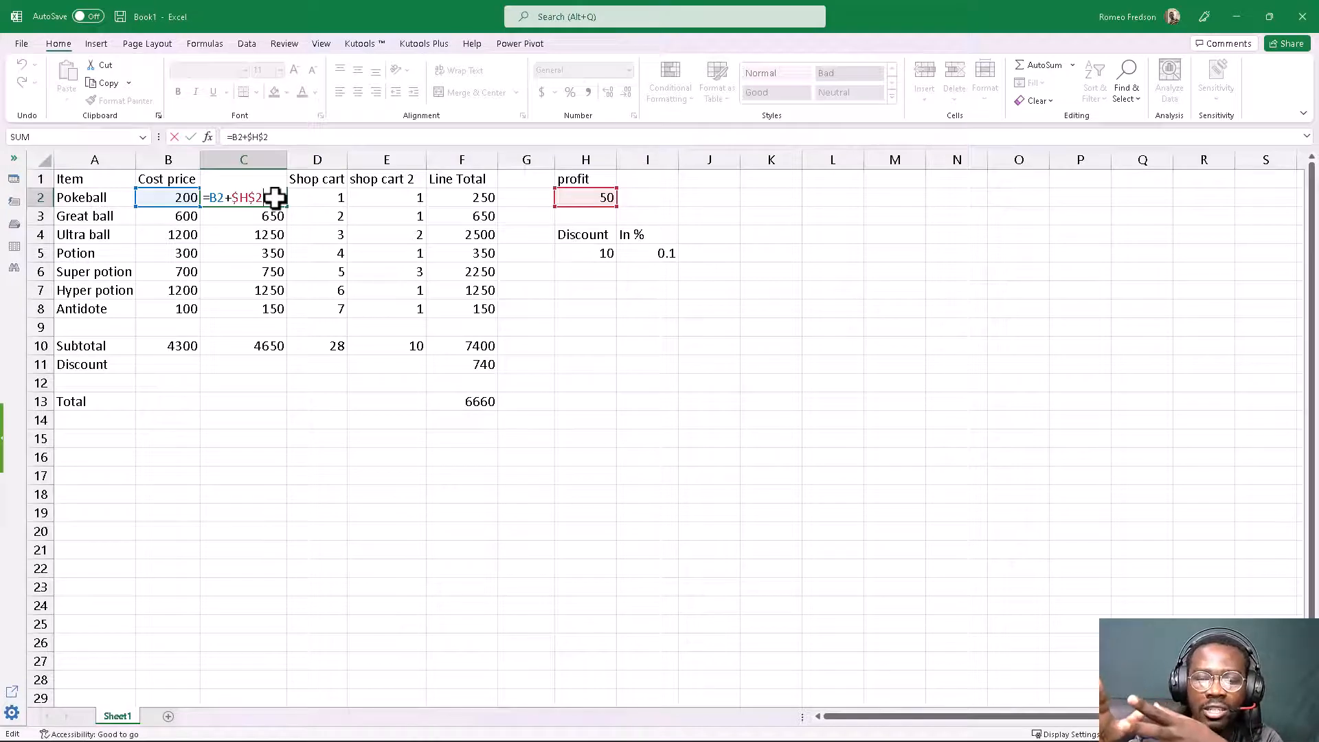
pyautogui.press('Return')
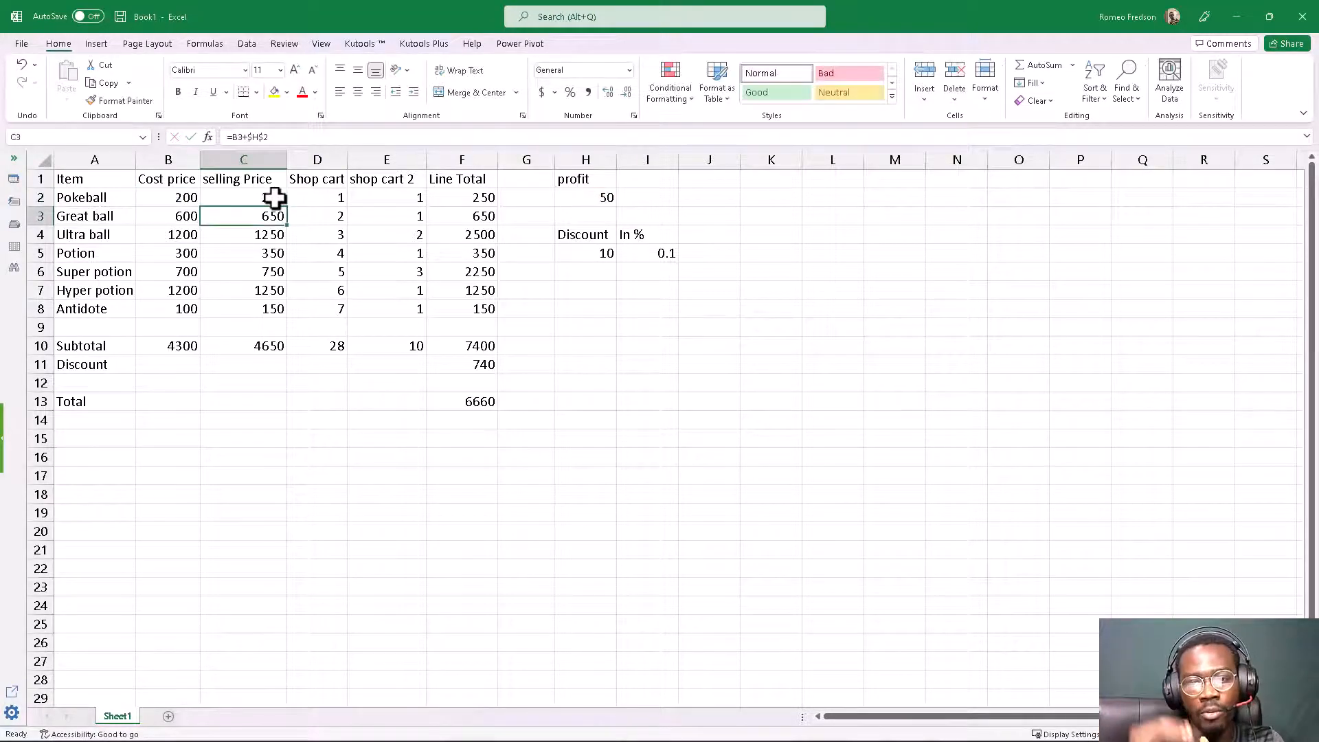
pyautogui.doubleClick(479, 199)
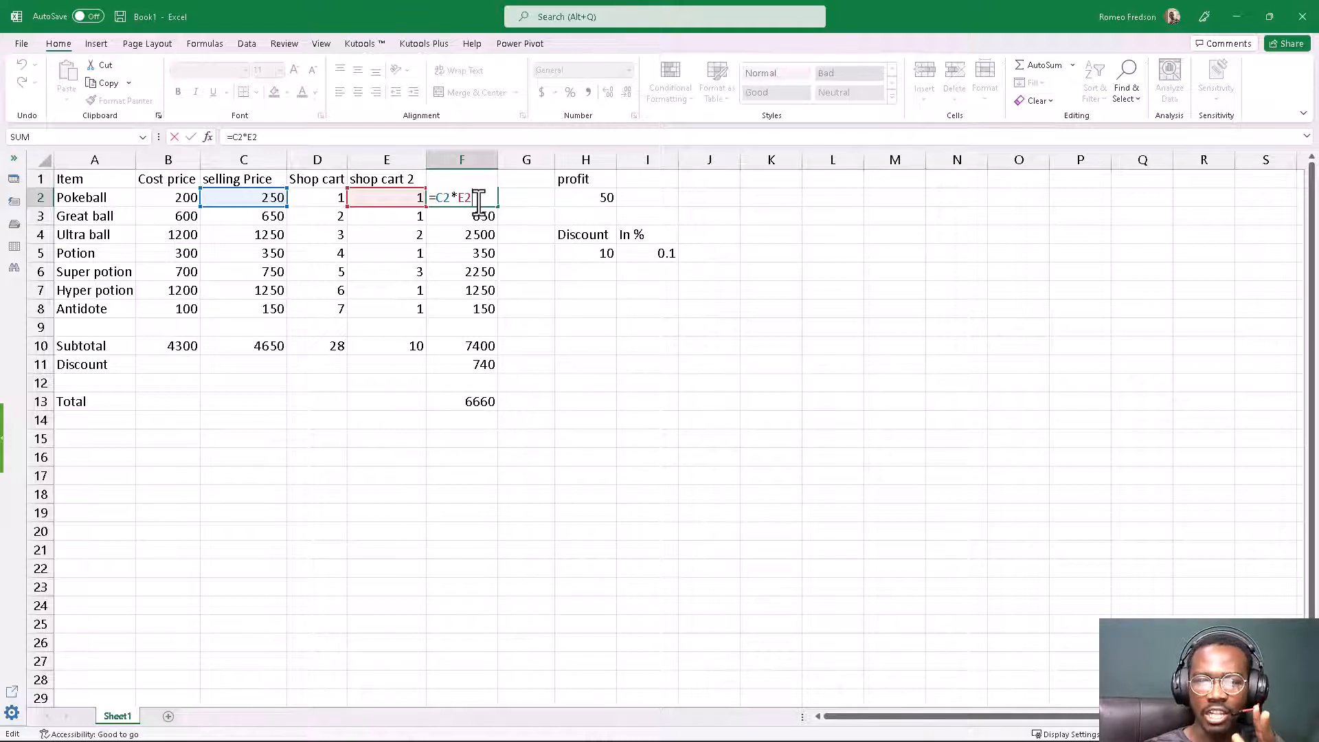
pyautogui.press('Return')
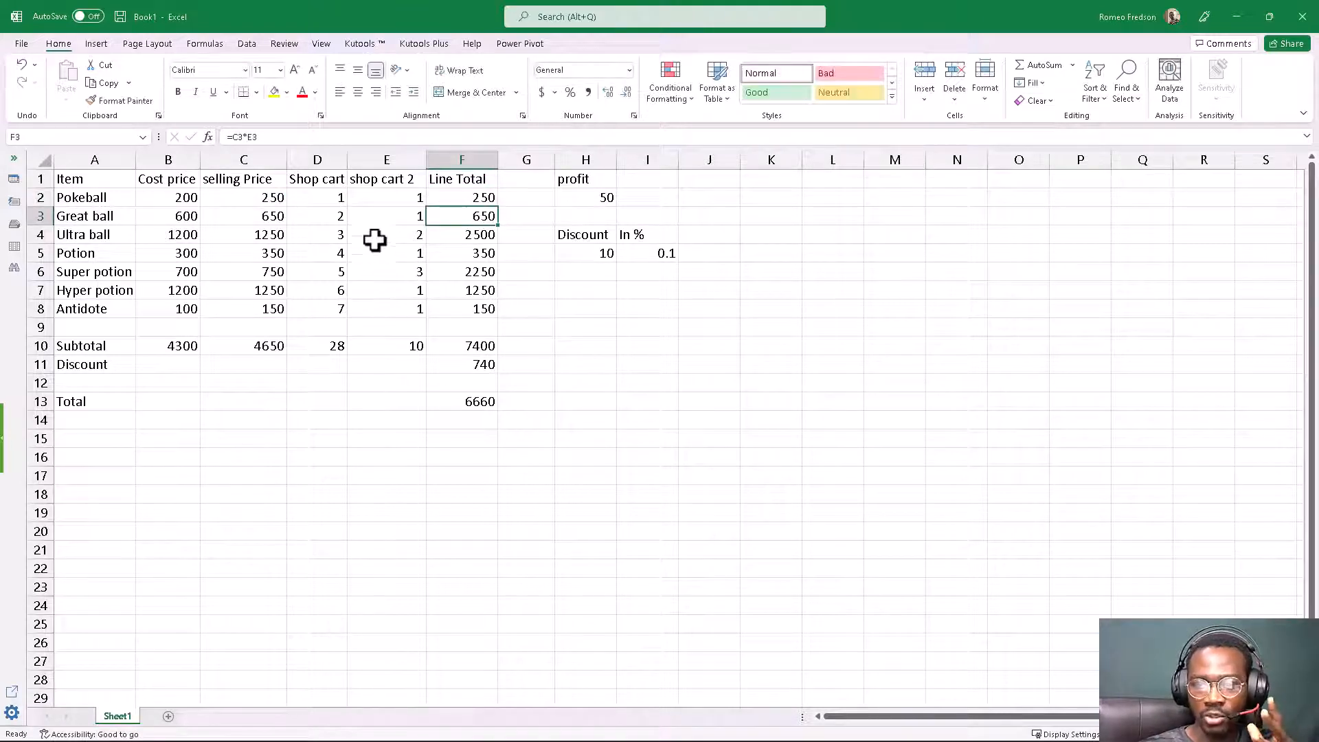
pyautogui.click(397, 197)
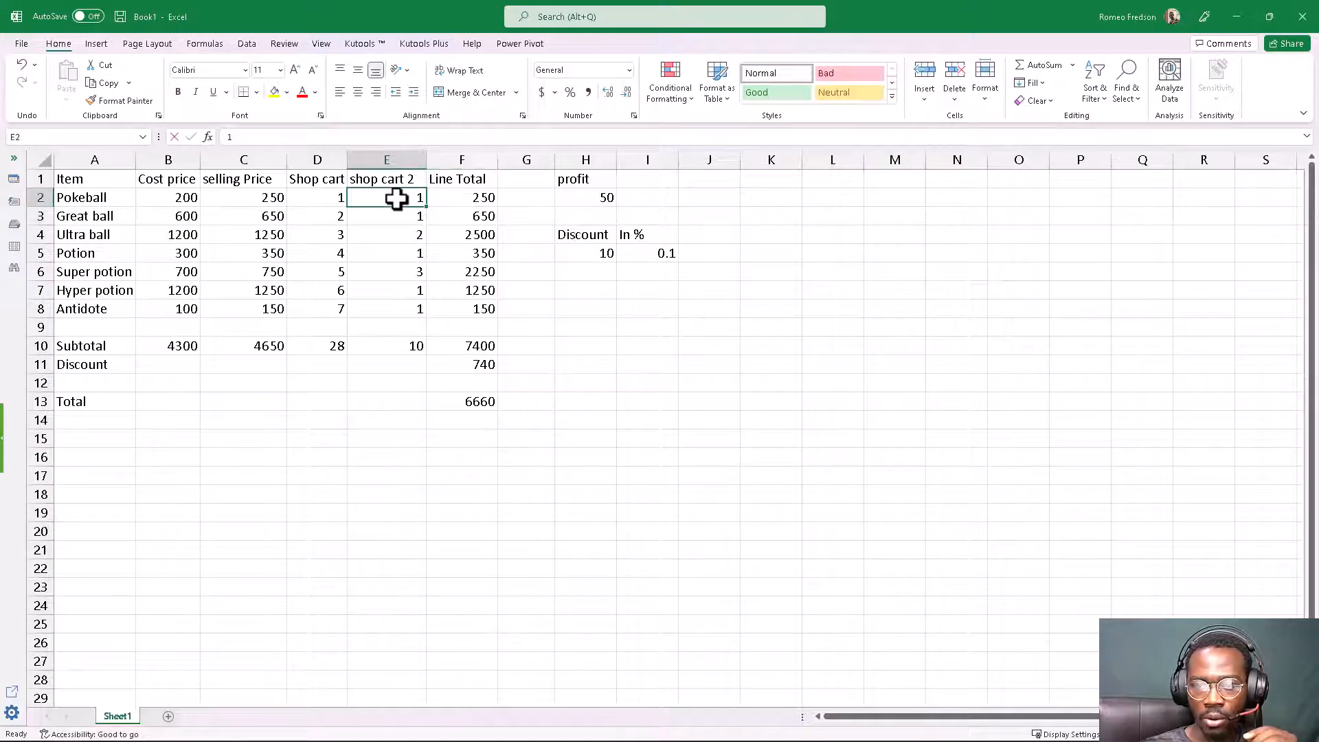
pyautogui.click(322, 198)
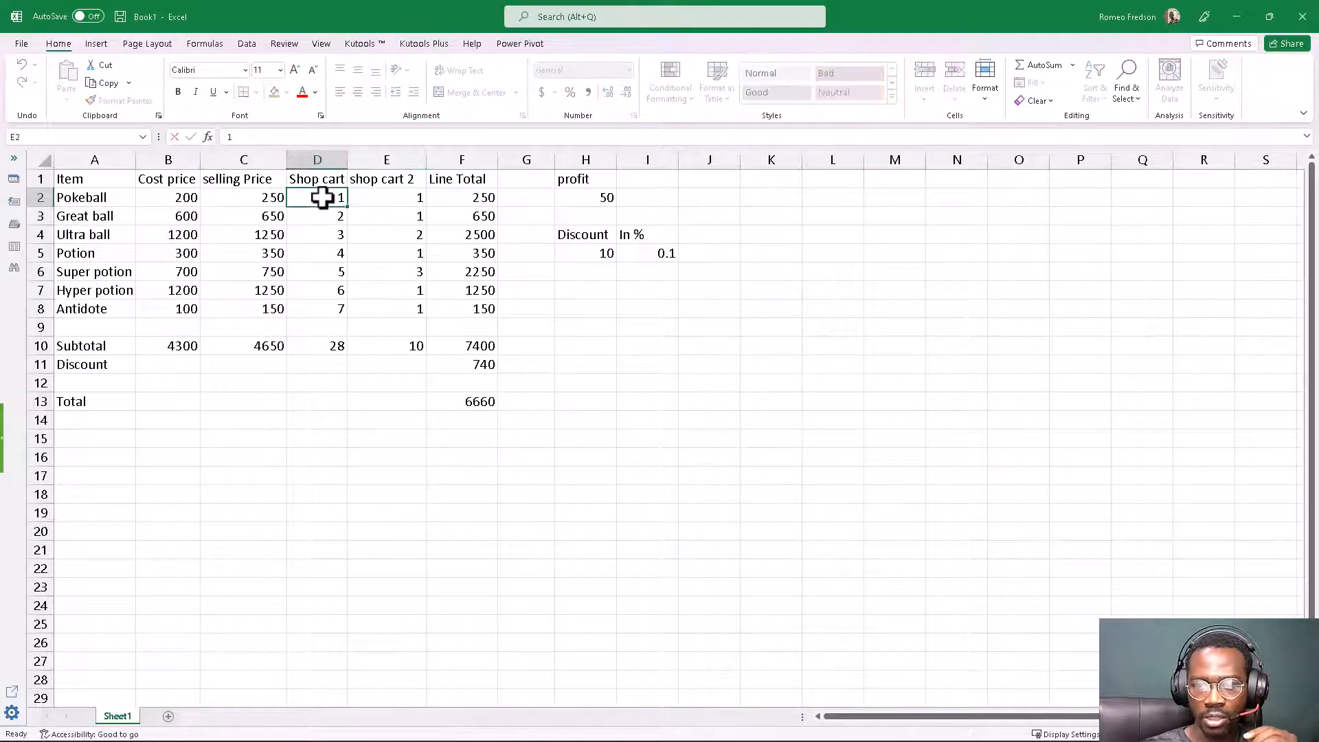
pyautogui.doubleClick(377, 225)
pyautogui.doubleClick(220, 347)
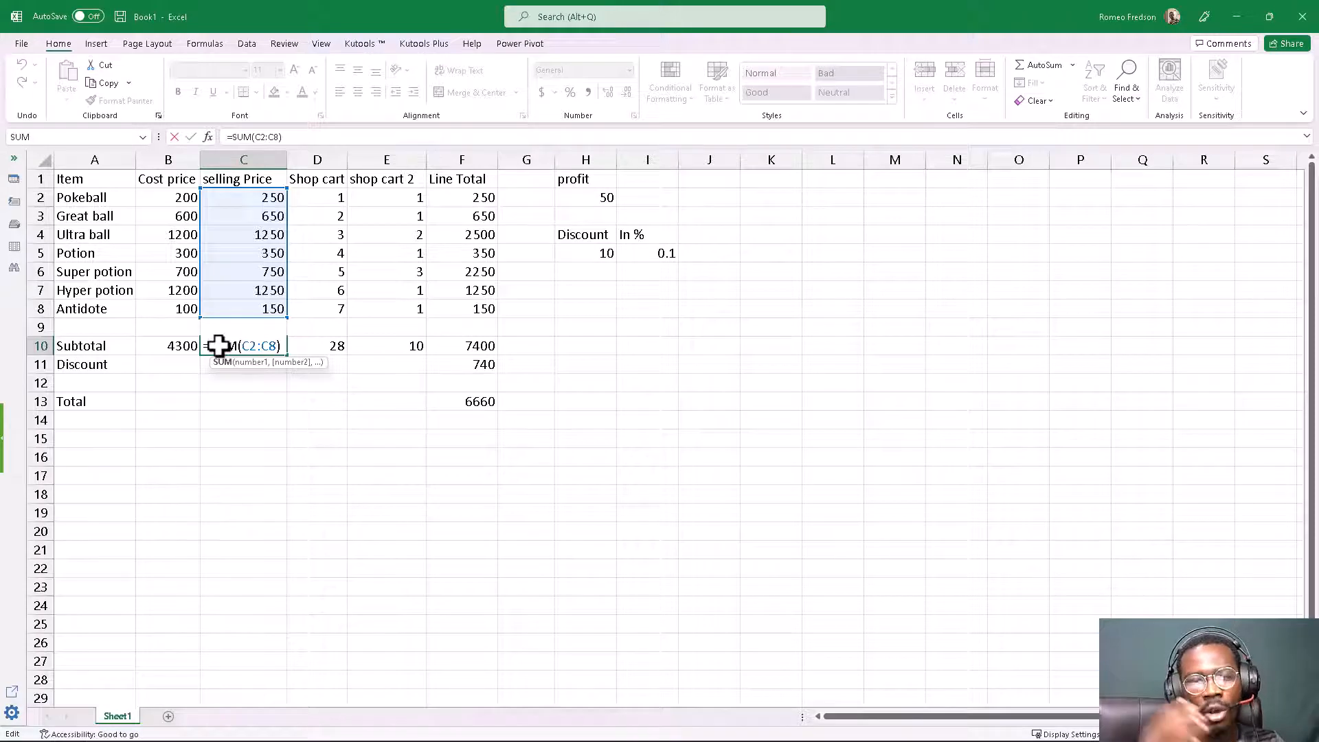
pyautogui.press('Return')
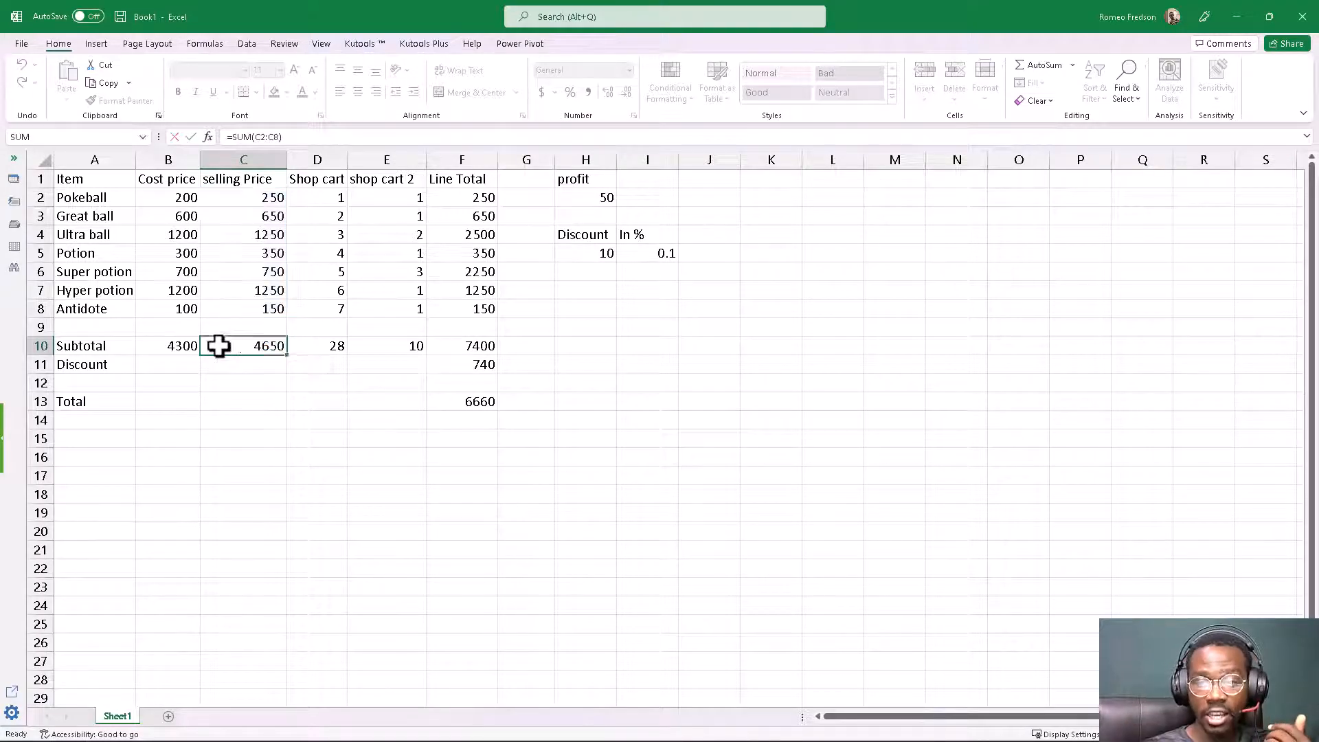
# Step: Enter the formula =PRODUCT(C2,E2) in G2 to multiply the Pokeball's selling price by its shop cart 2 quantity
pyautogui.click(489, 198)
pyautogui.click(516, 196)
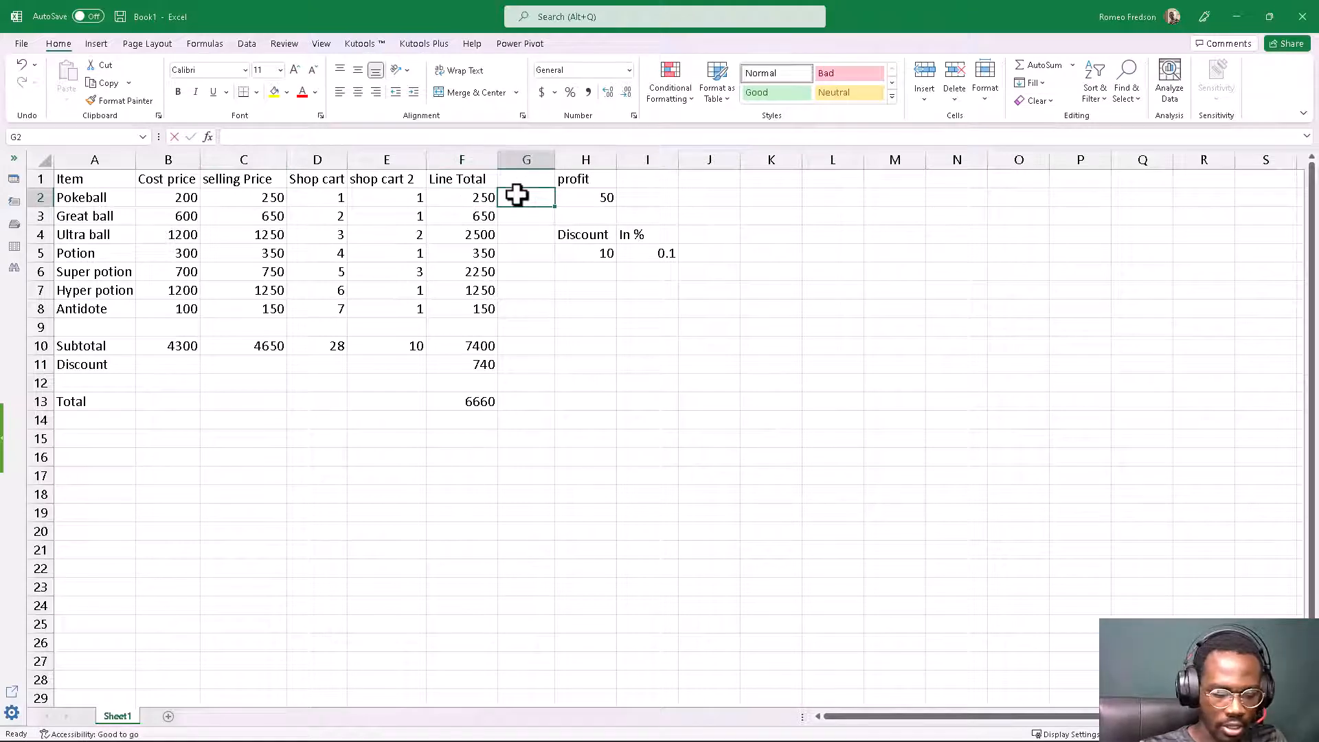
pyautogui.write('=produ')
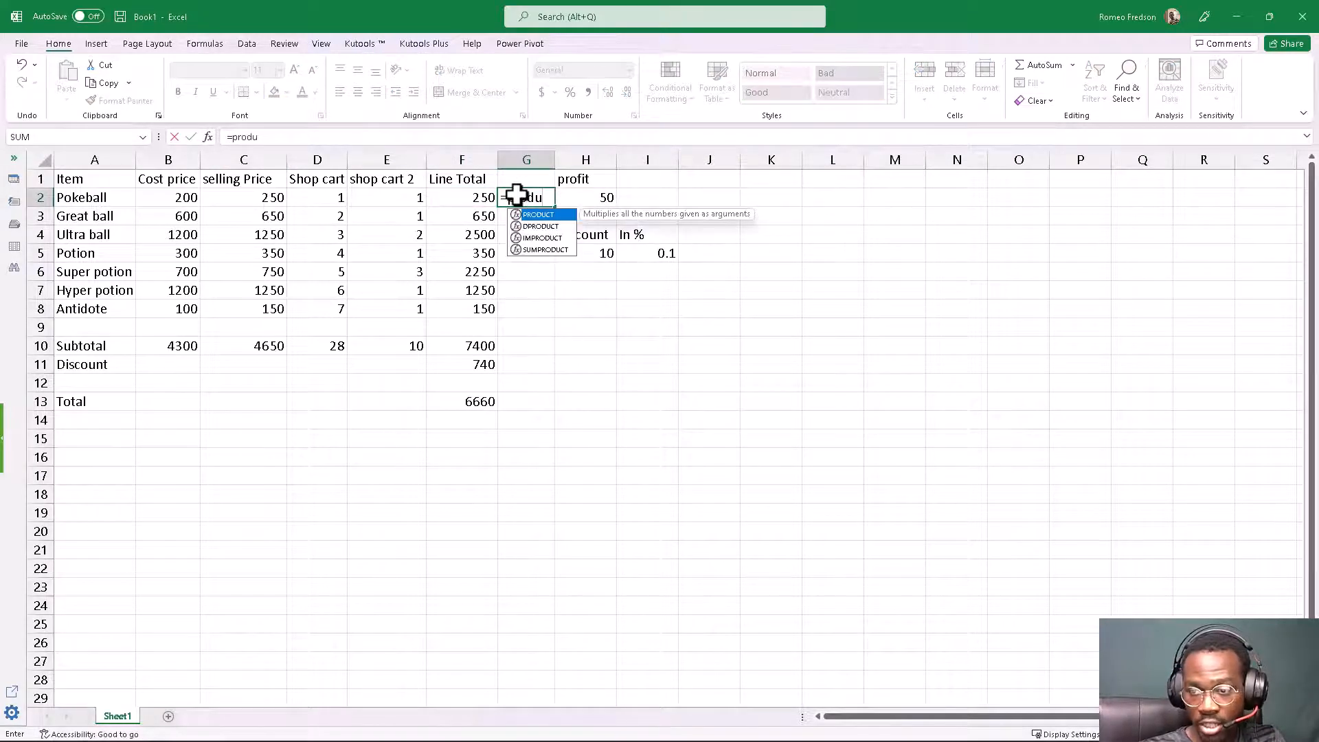
pyautogui.press('Tab')
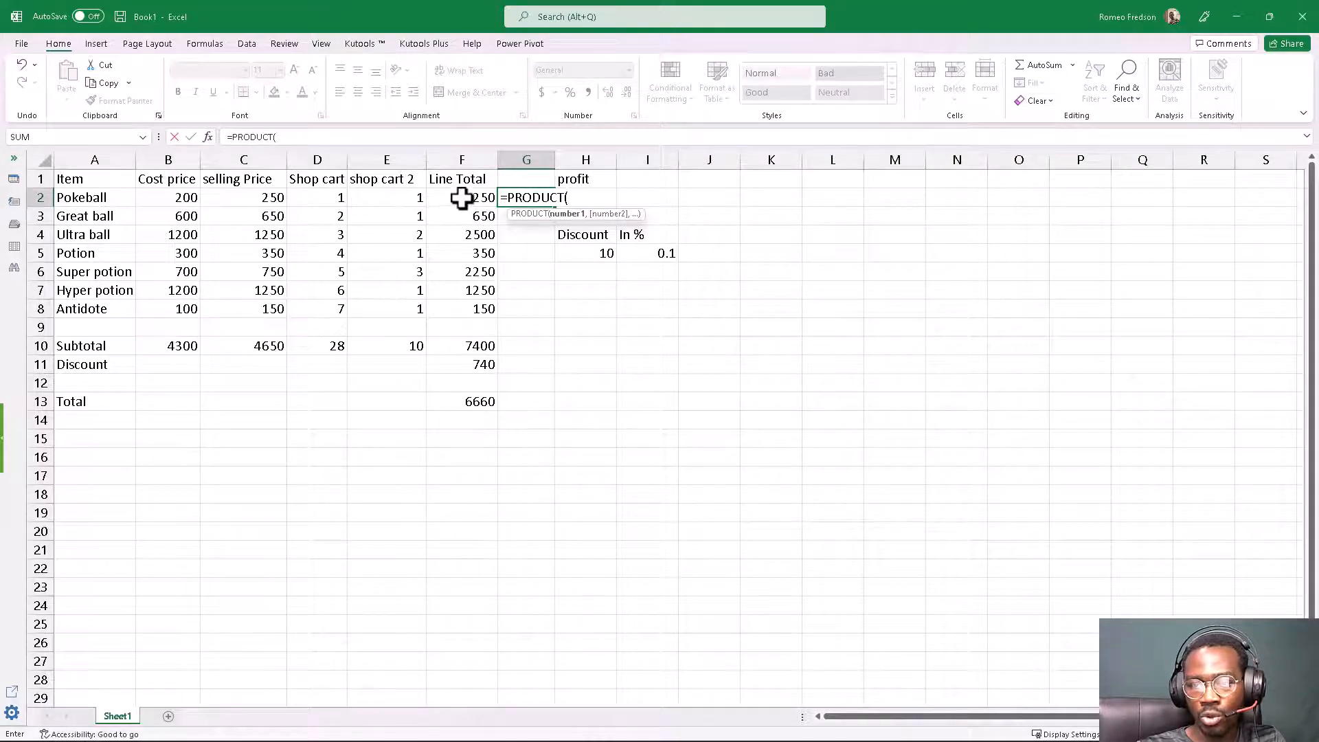
pyautogui.click(248, 199)
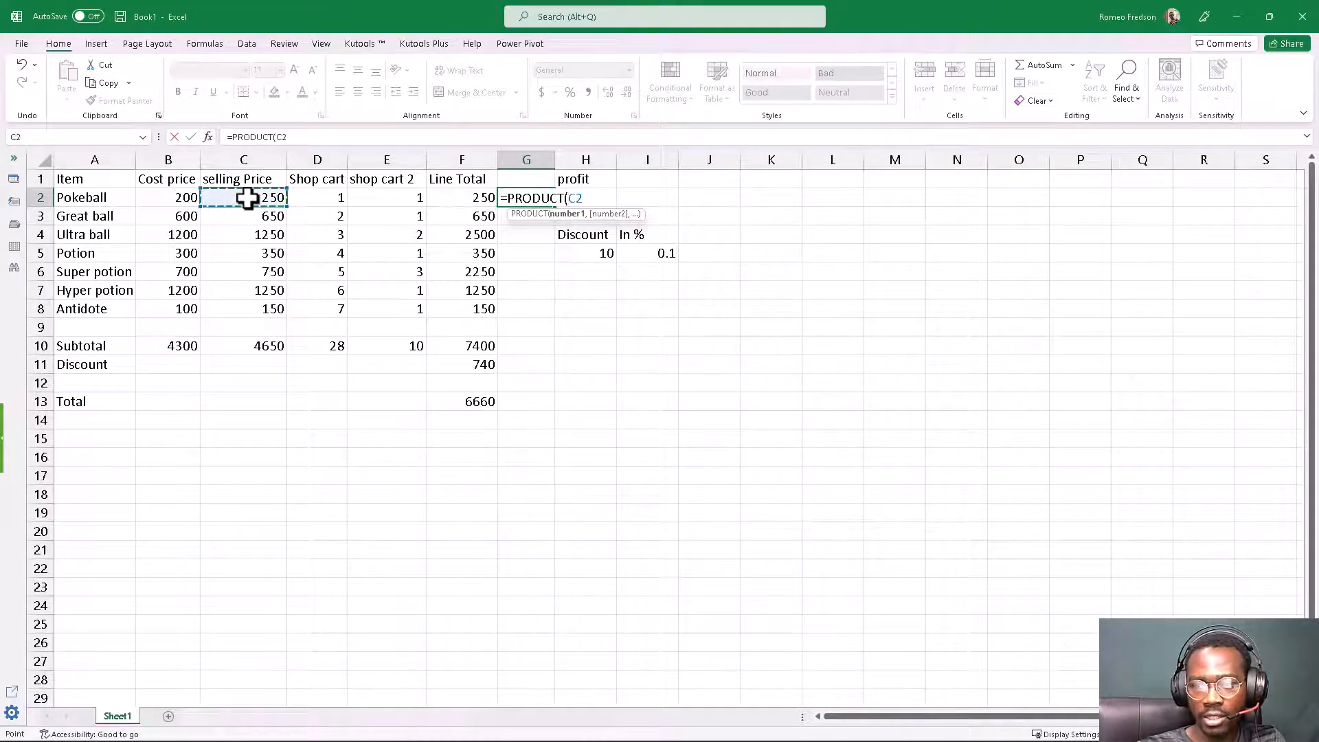
pyautogui.write(',')
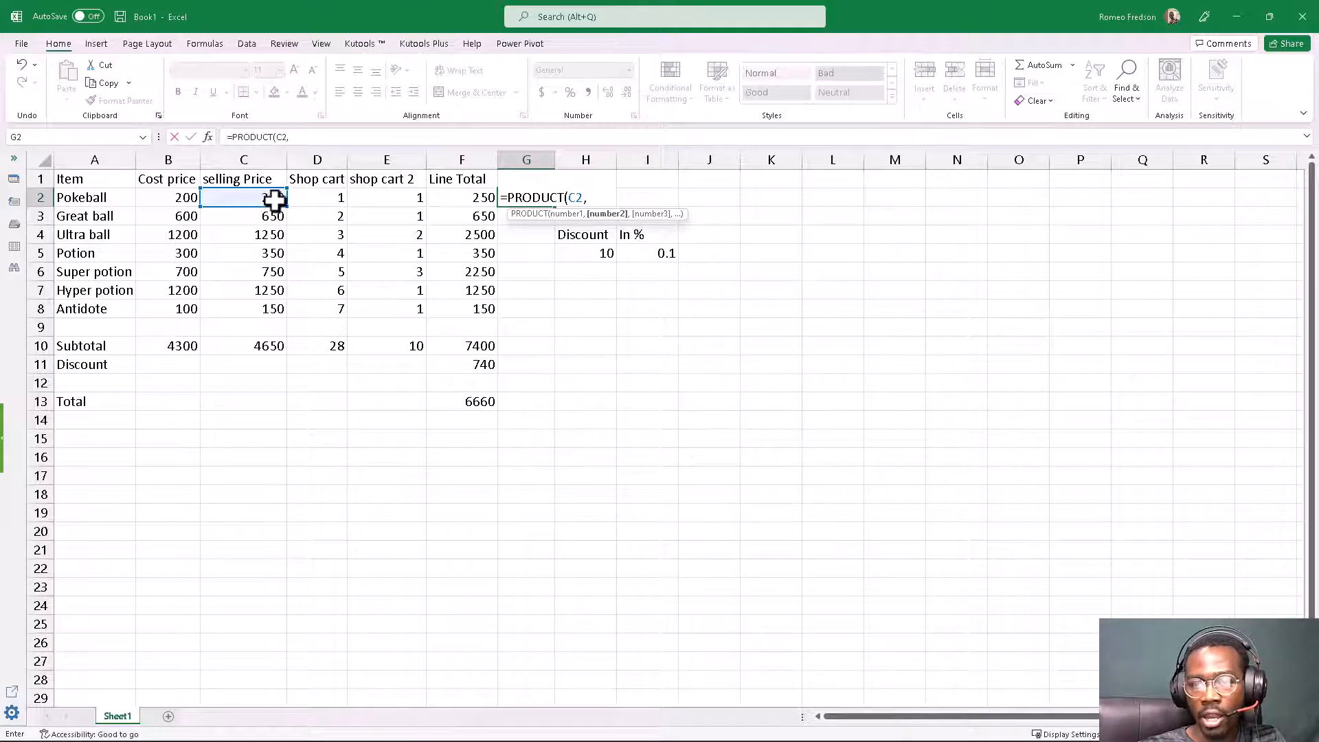
pyautogui.click(393, 197)
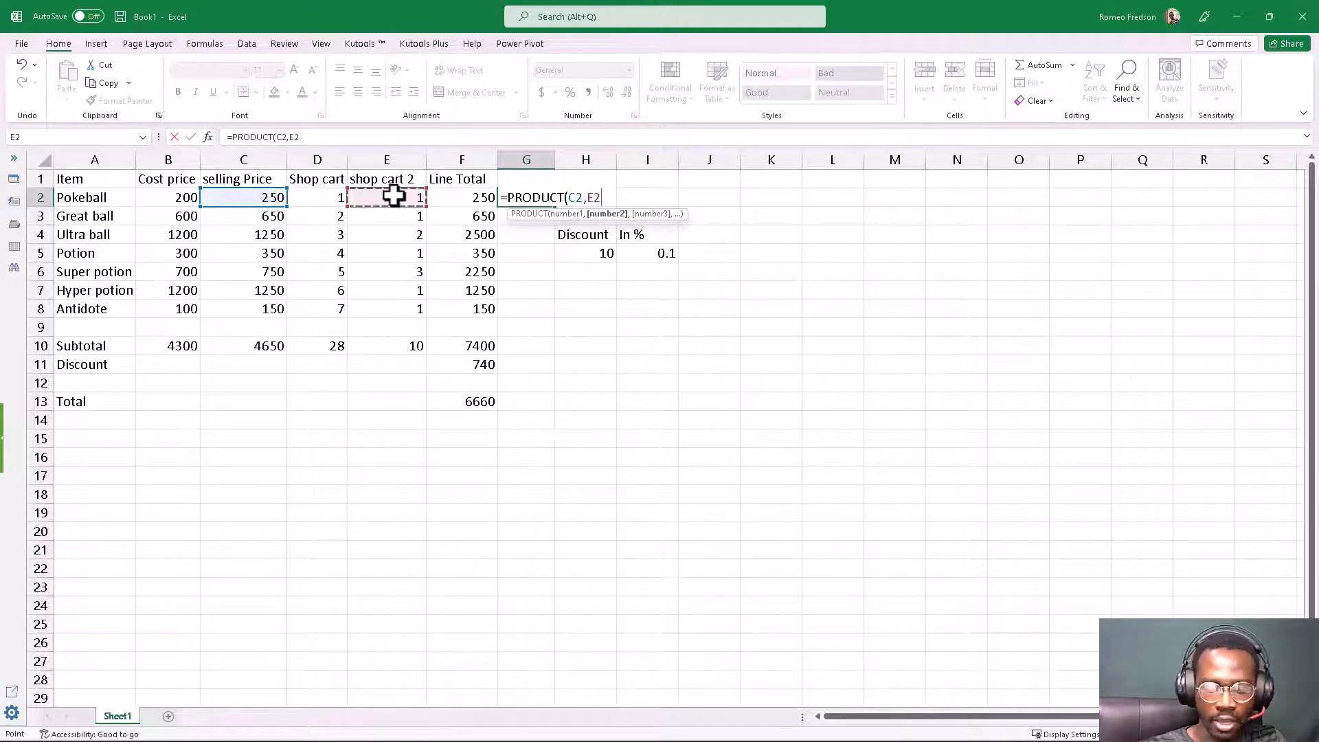
pyautogui.press('Return')
# Step: Fill the PRODUCT formula from G2 down to G8, and clear the contents of G2:G8
pyautogui.click(548, 203)
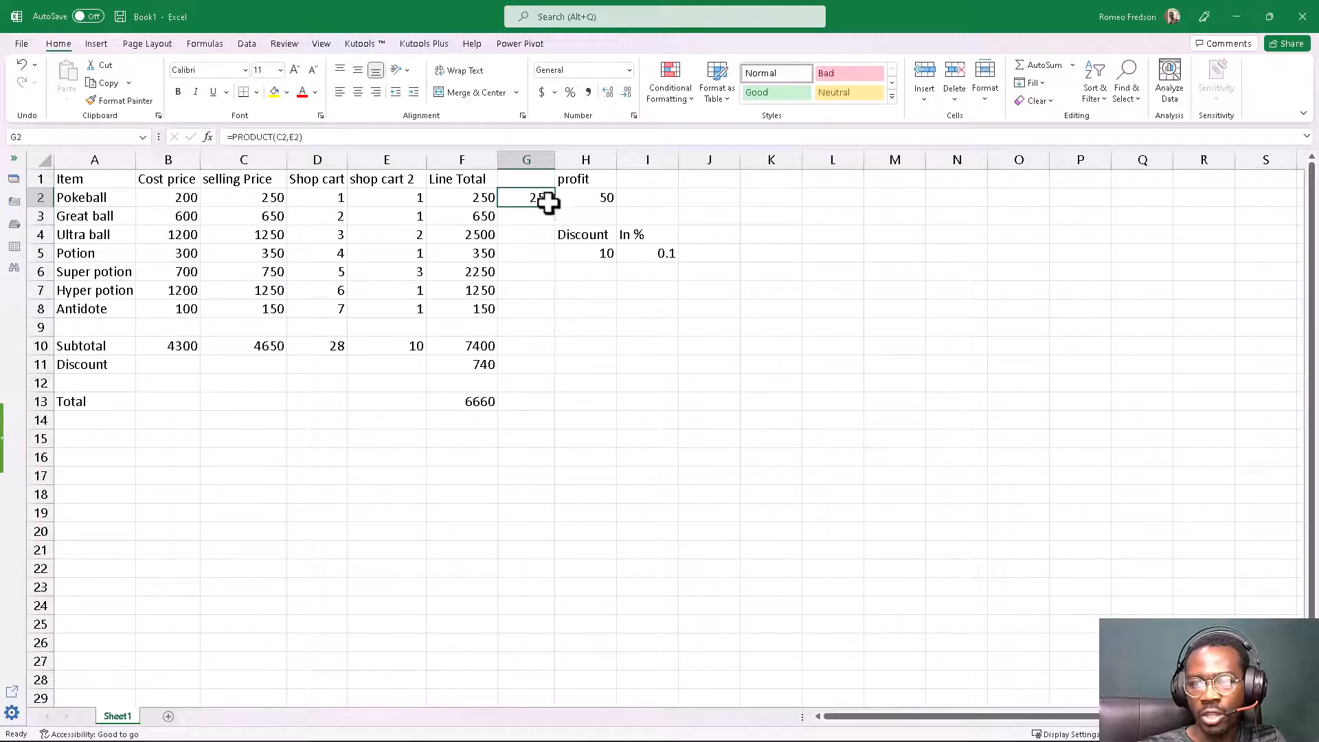
pyautogui.moveTo(554, 206); pyautogui.dragTo(539, 323)
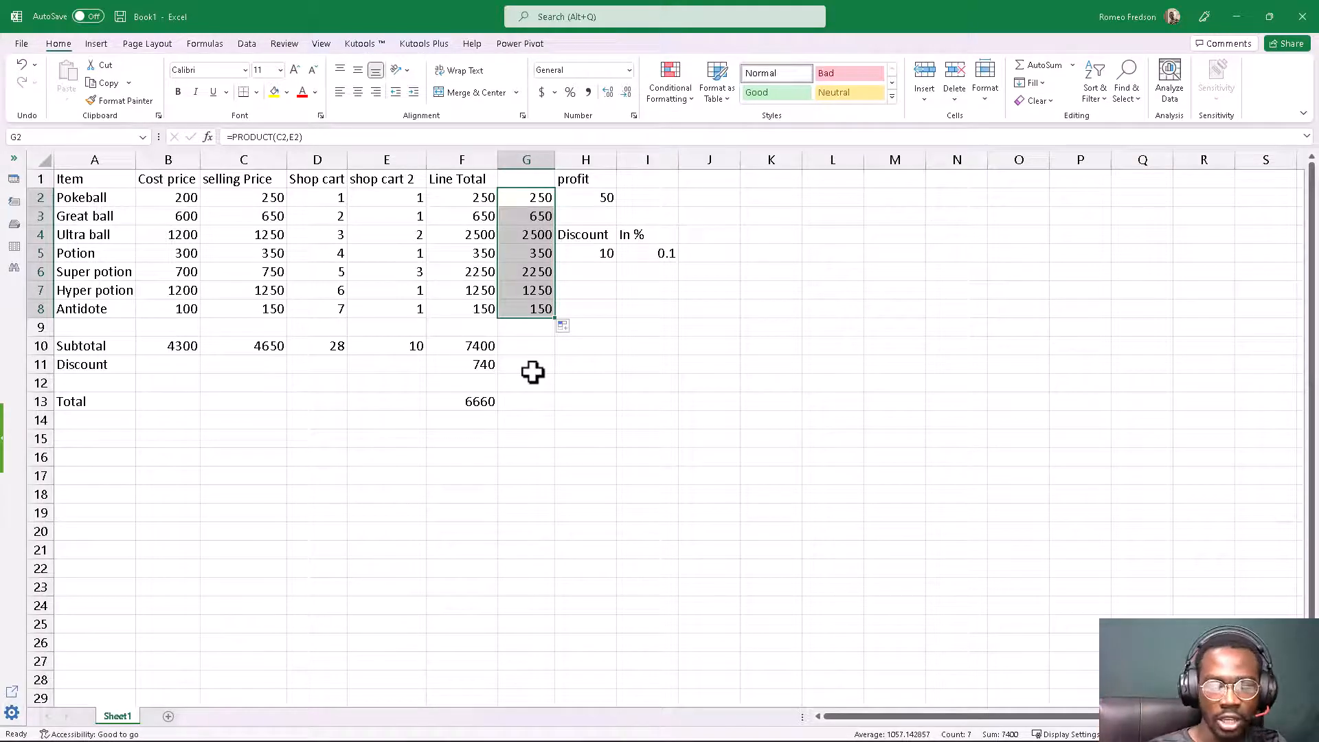
pyautogui.press('Delete')
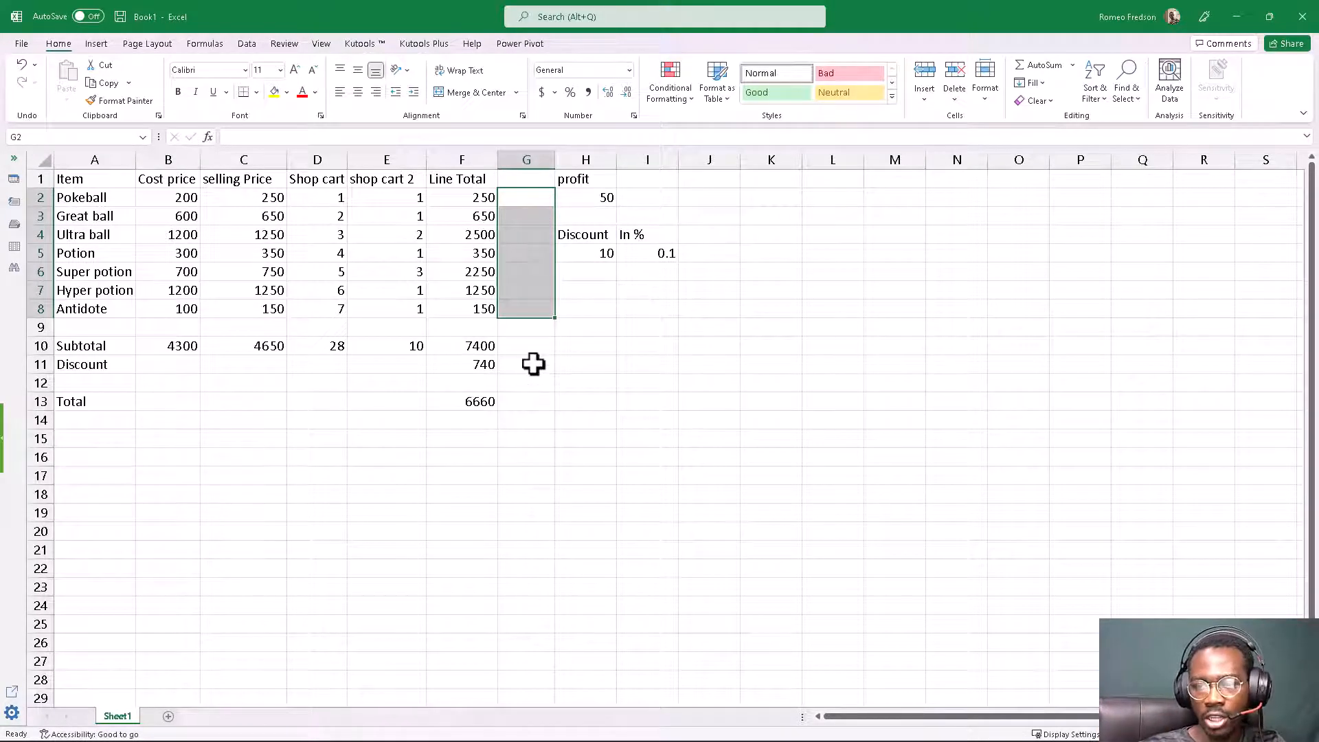
pyautogui.click(533, 364)
# Step: Insert a blank column at H, before the profit and Discount column
pyautogui.click(595, 258)
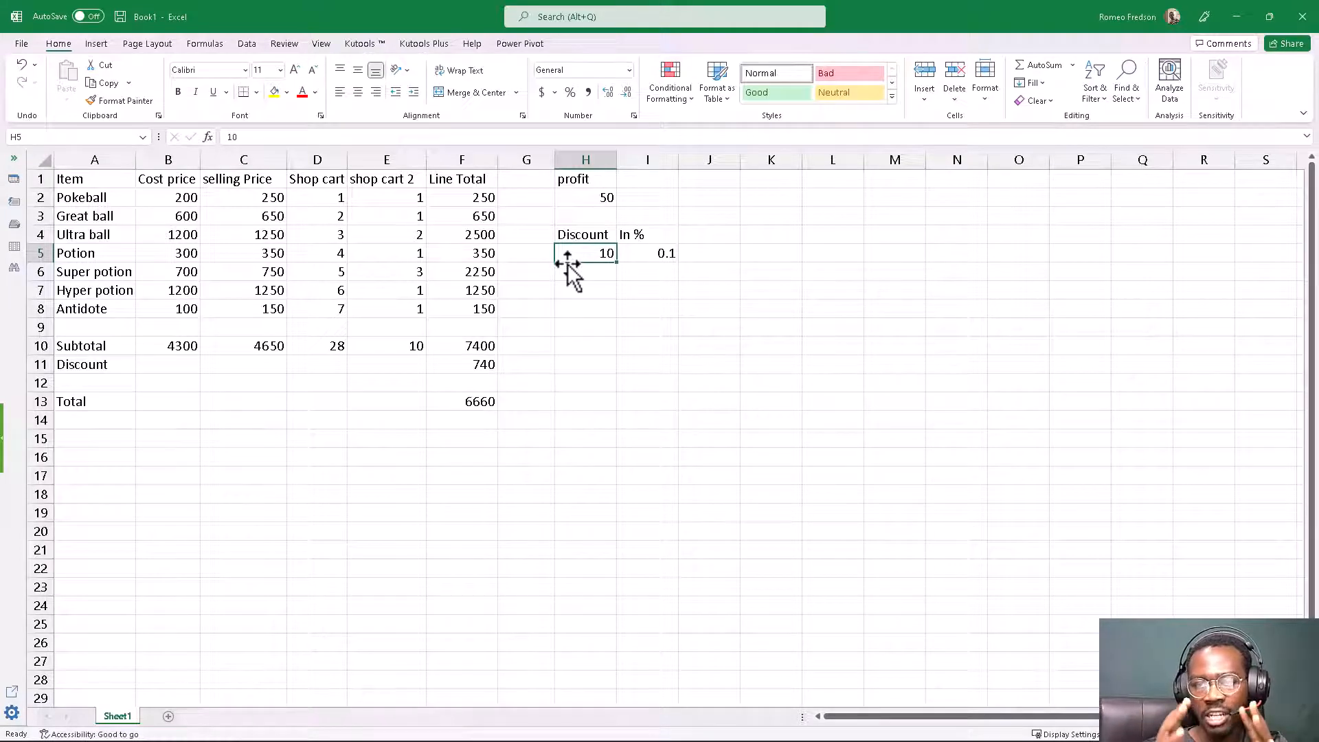
pyautogui.click(577, 159)
pyautogui.rightClick(602, 302)
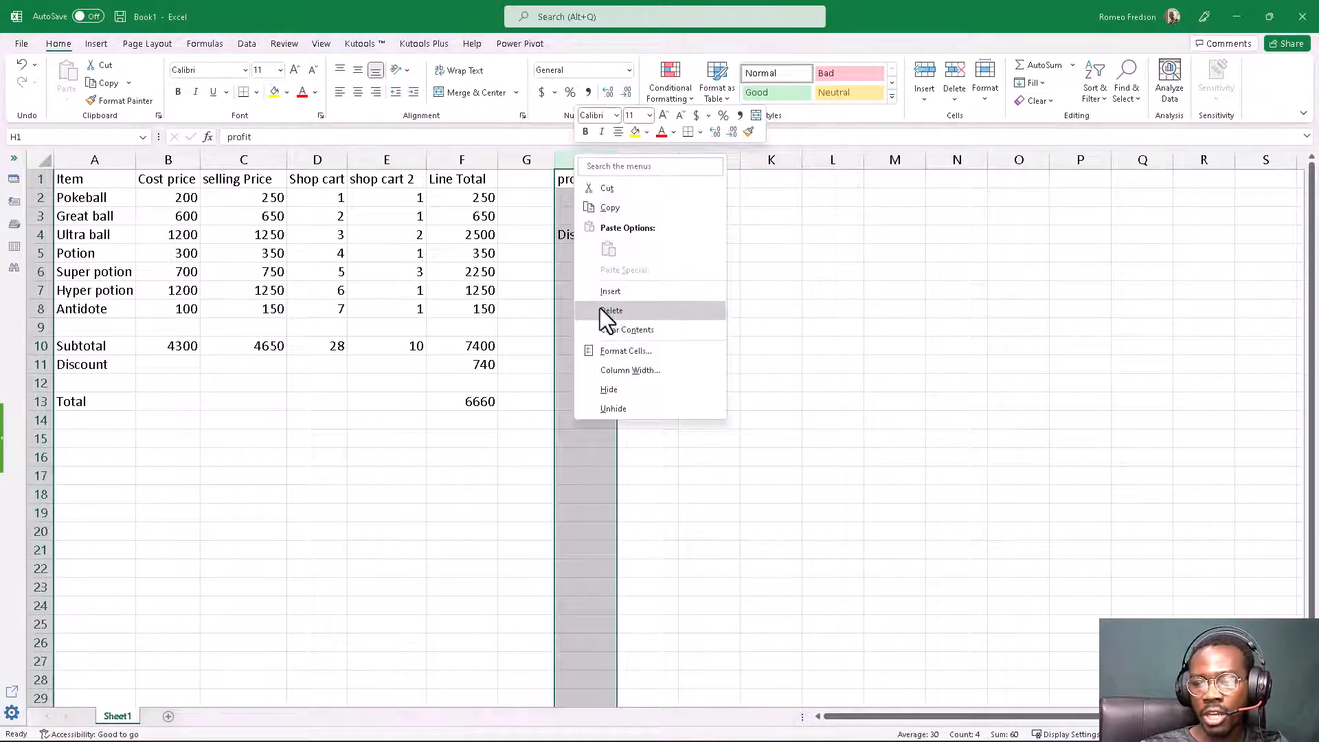
pyautogui.click(601, 287)
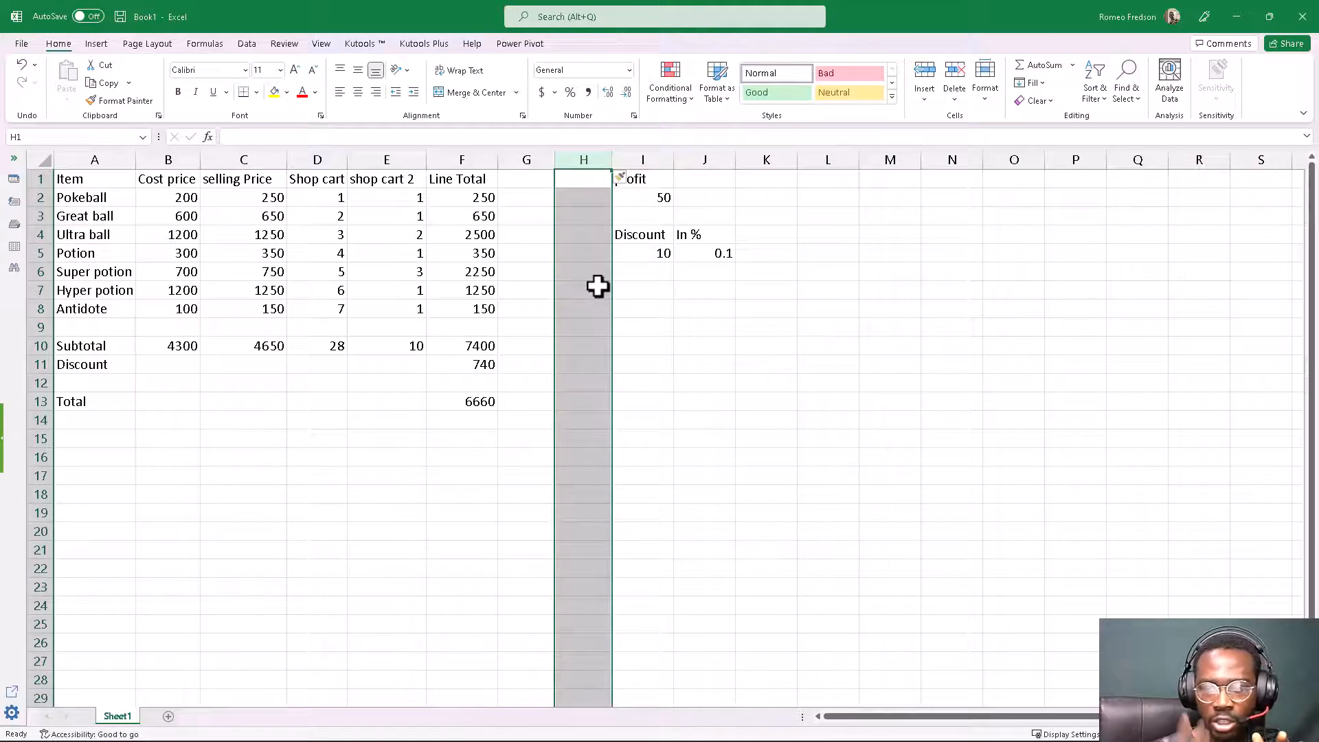
# Step: Insert a blank column at D, between the selling Price and Shop cart columns
pyautogui.click(534, 198)
pyautogui.click(538, 181)
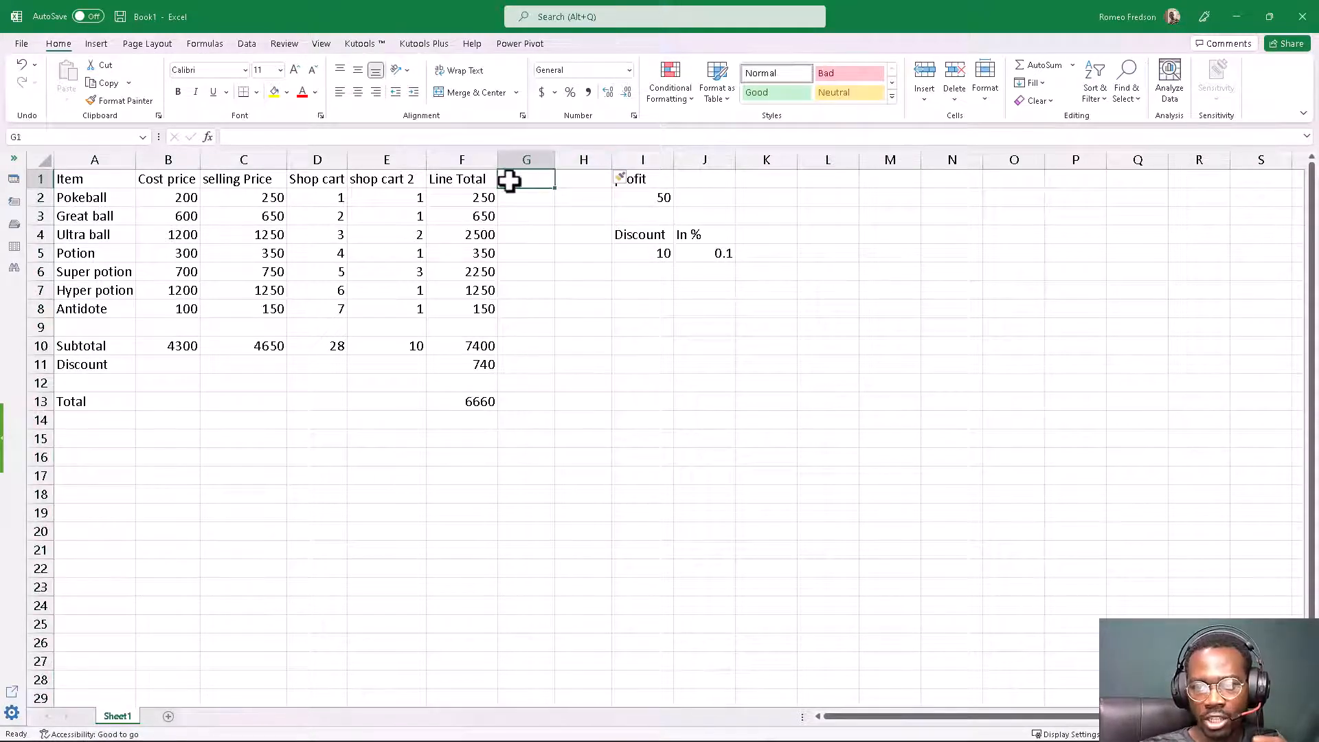
pyautogui.rightClick(311, 164)
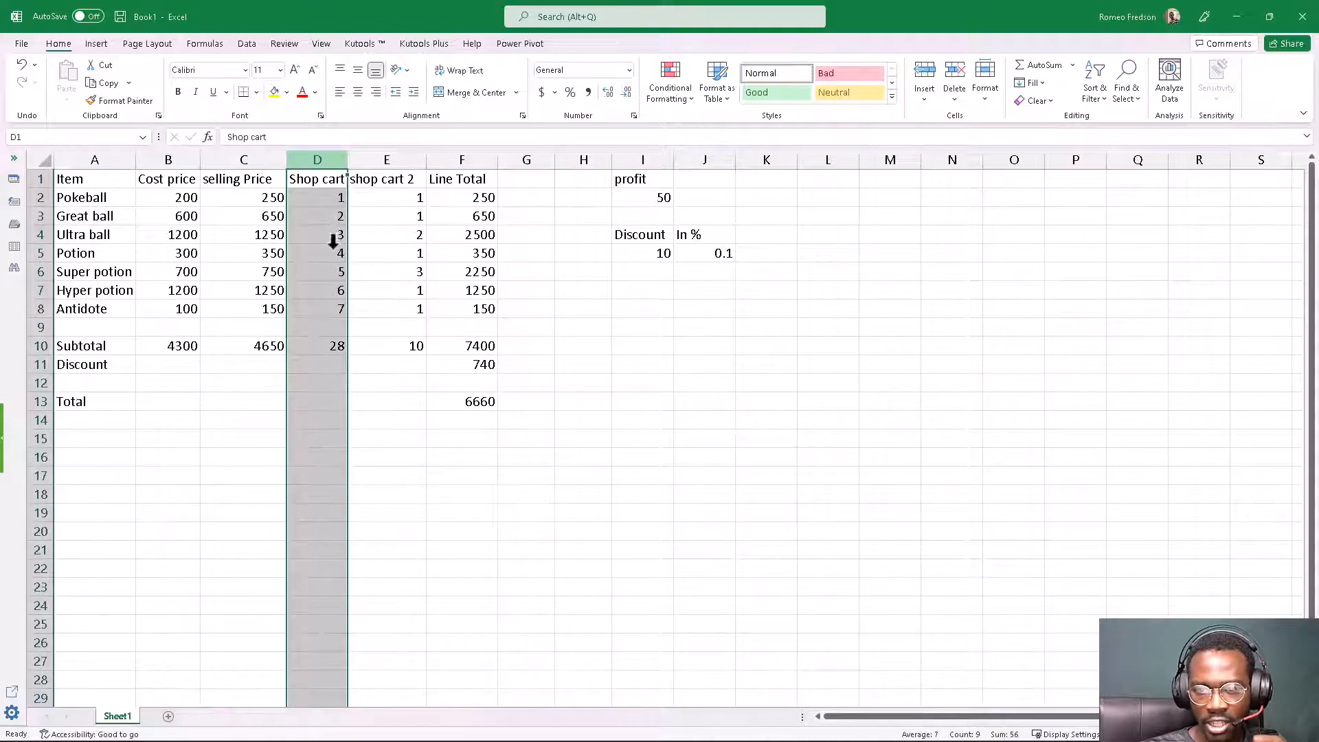
pyautogui.click(340, 297)
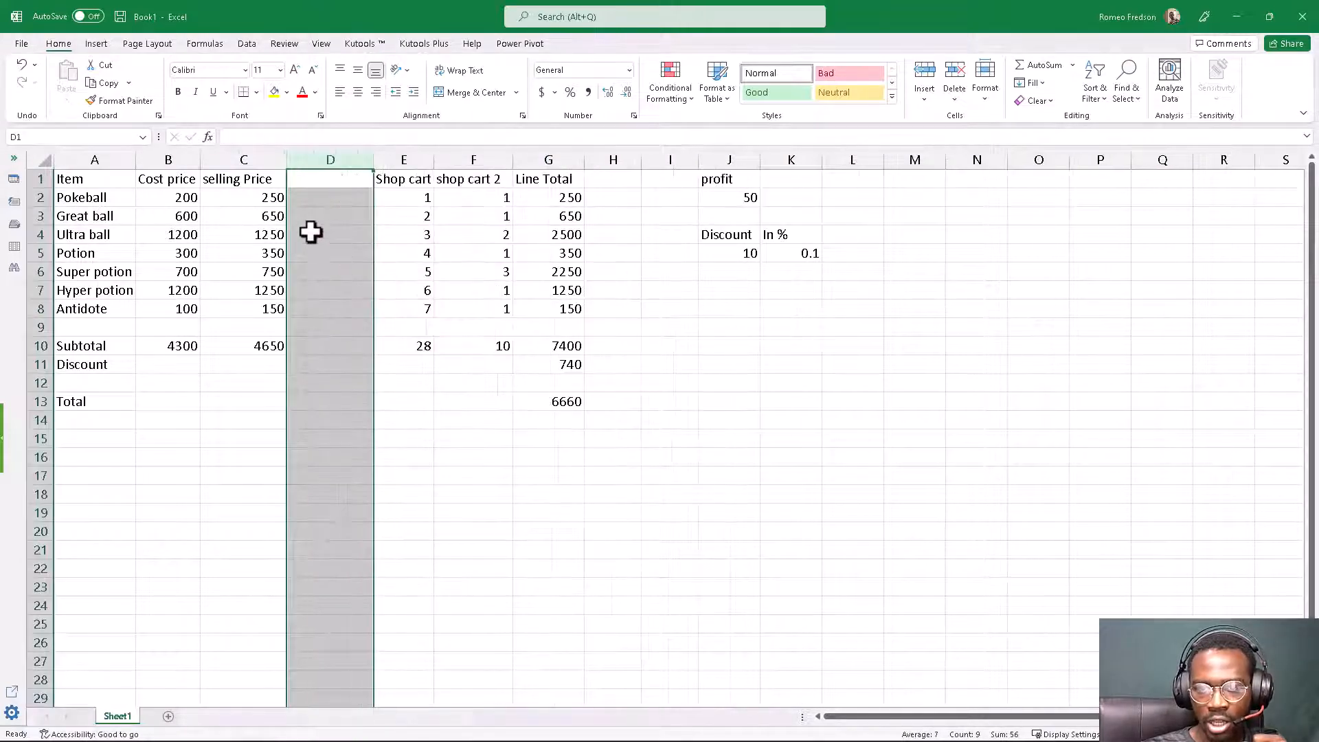
# Step: Head the new column D "back office qty" and widen it to fit the heading
pyautogui.click(303, 180)
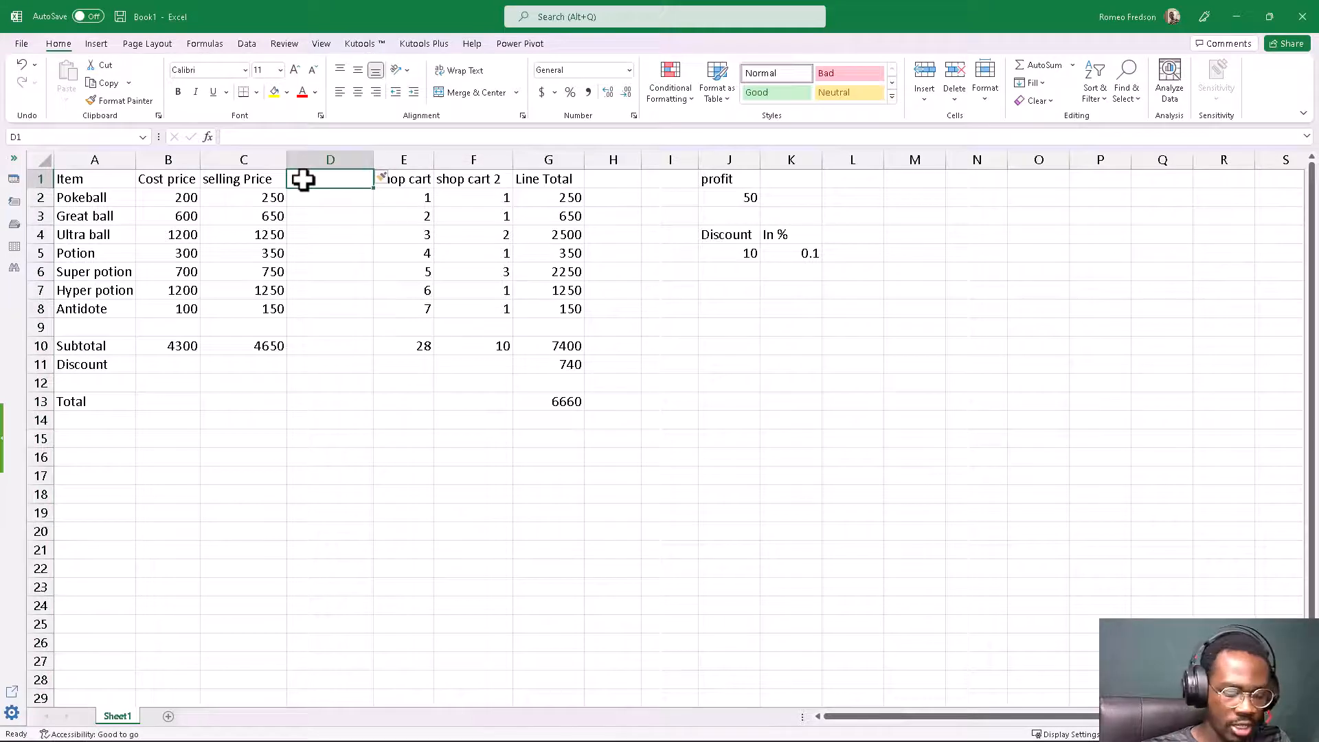
pyautogui.write('back')
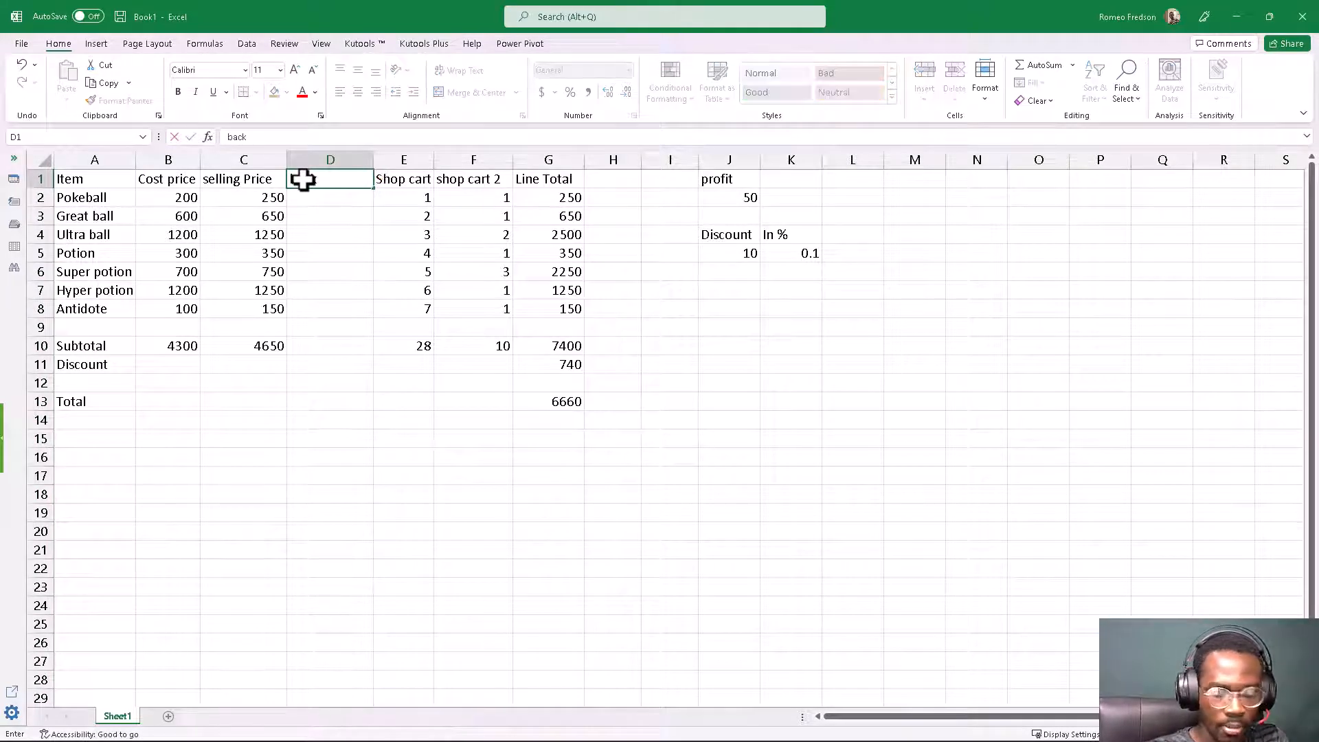
pyautogui.write(' office')
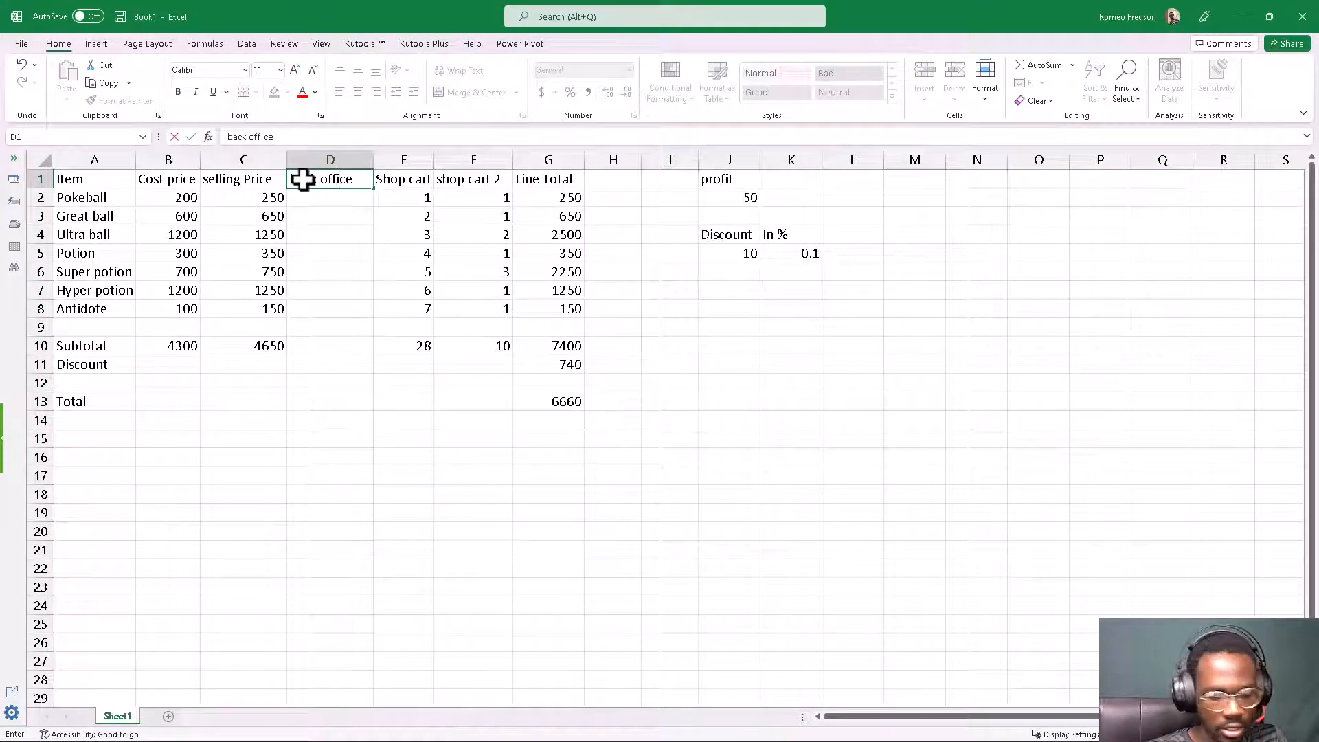
pyautogui.write(' qty')
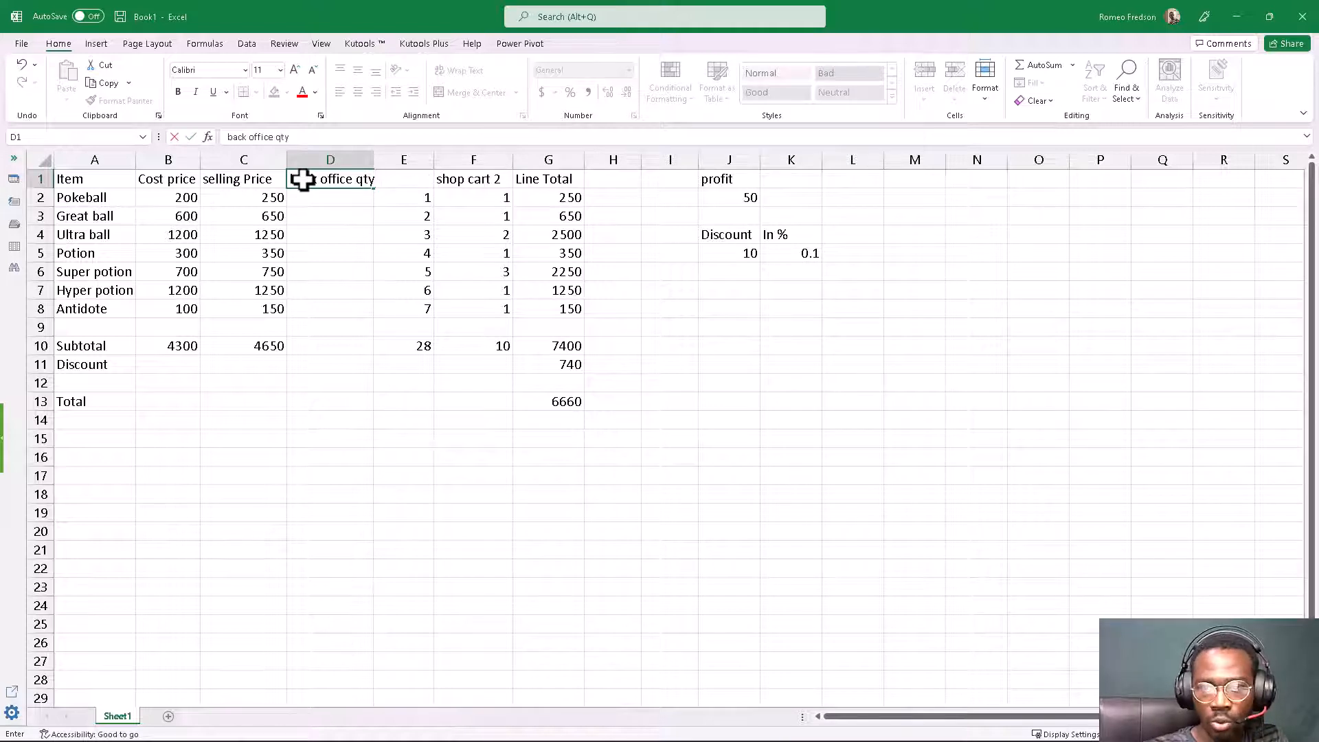
pyautogui.press('Return')
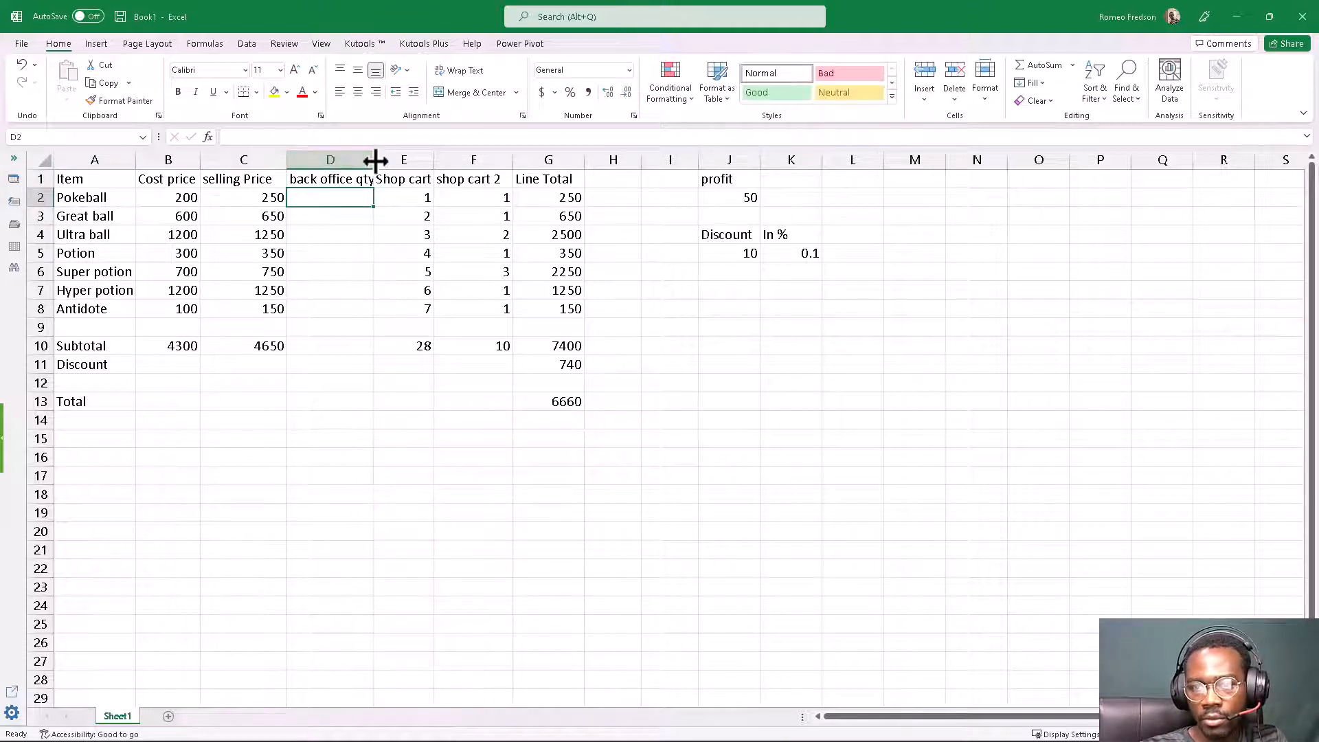
pyautogui.moveTo(374, 164); pyautogui.dragTo(395, 165)
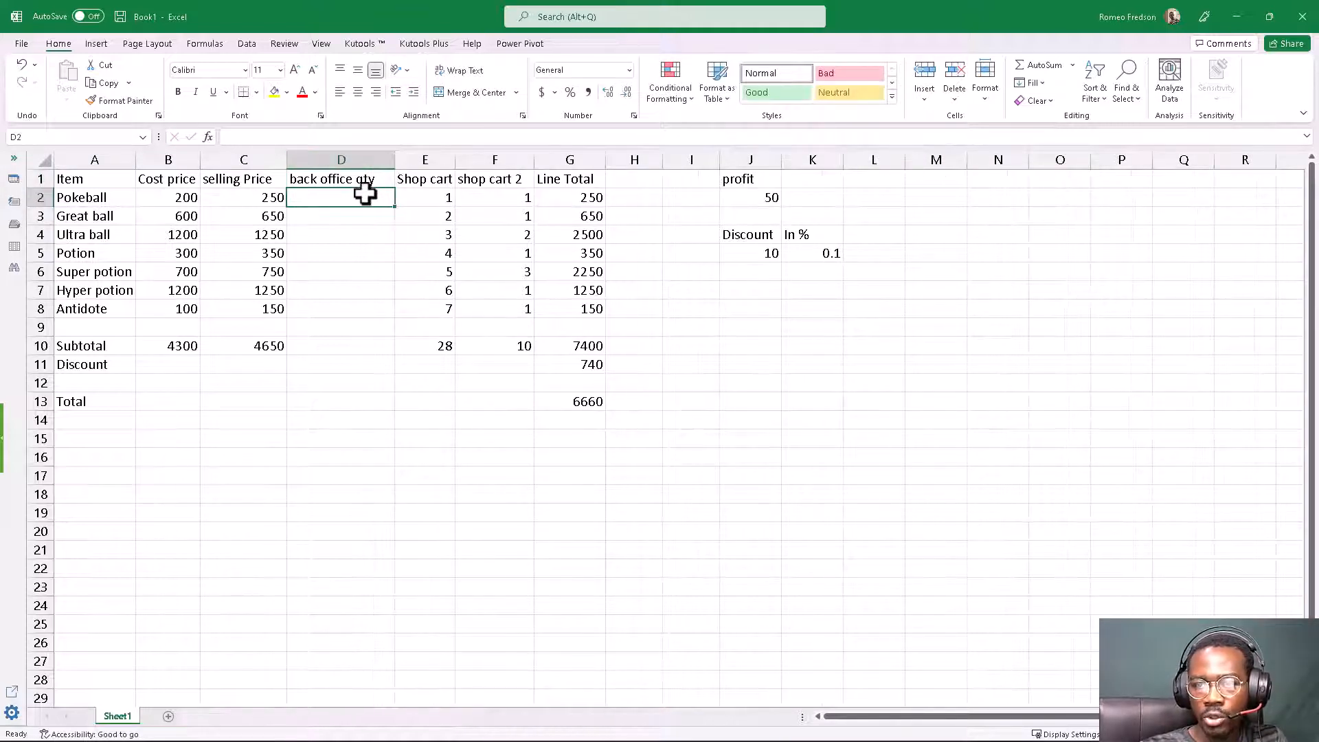
# Step: Enter the formula =E2-F2 in D2 to subtract the Pokeball's shop cart 2 quantity from its Shop cart quantity
pyautogui.click(503, 178)
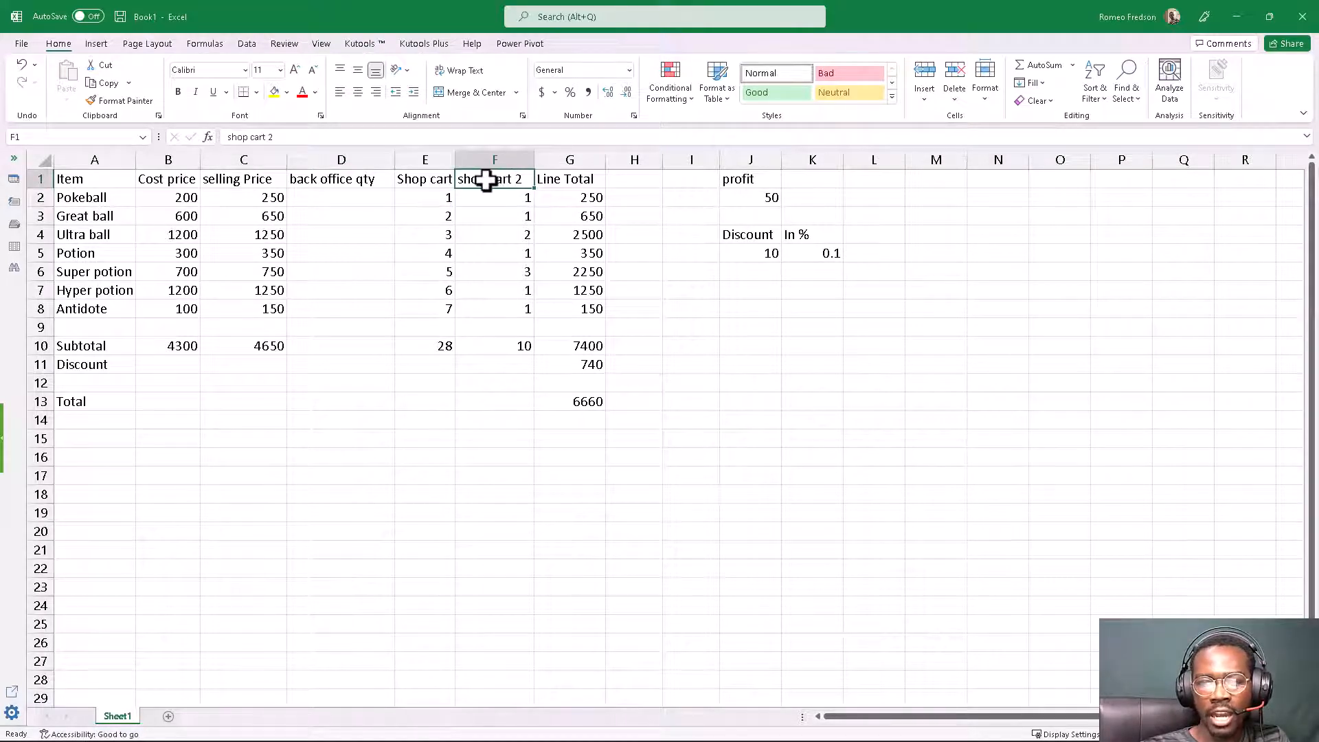
pyautogui.click(429, 198)
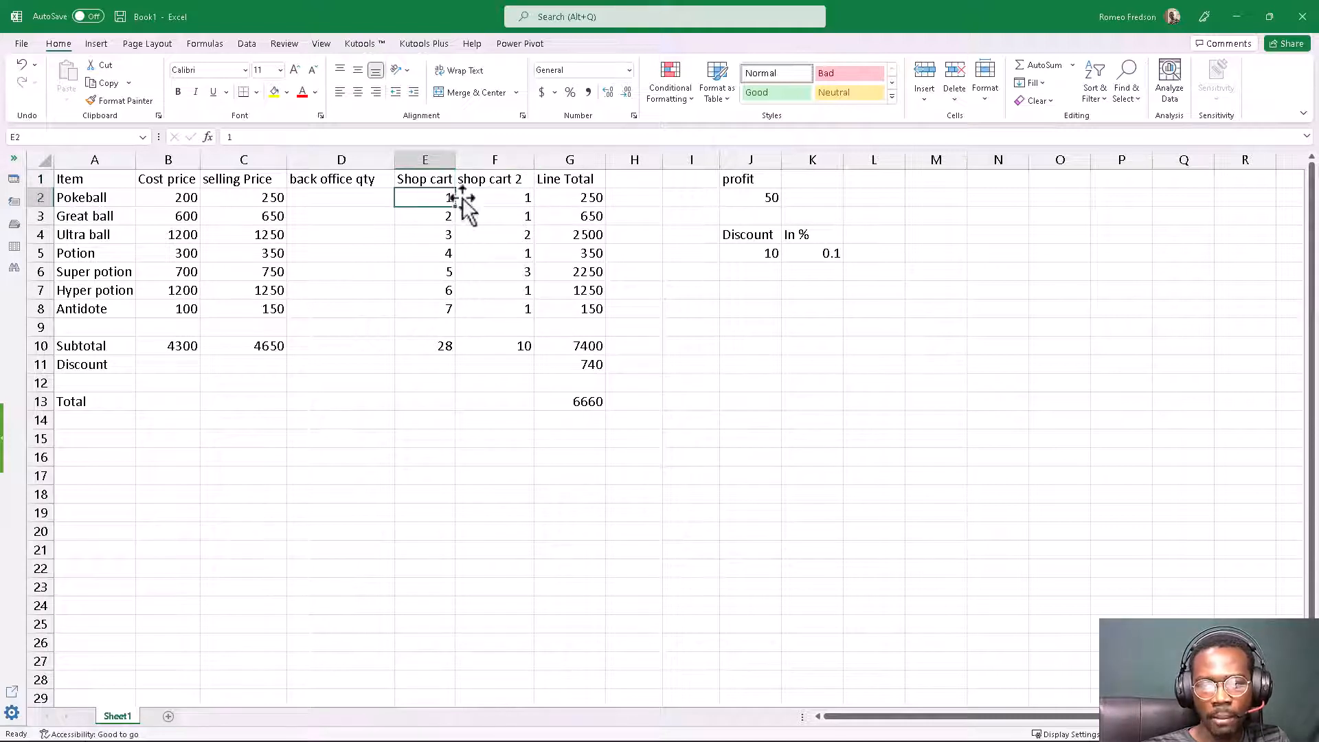
pyautogui.click(494, 197)
pyautogui.click(343, 199)
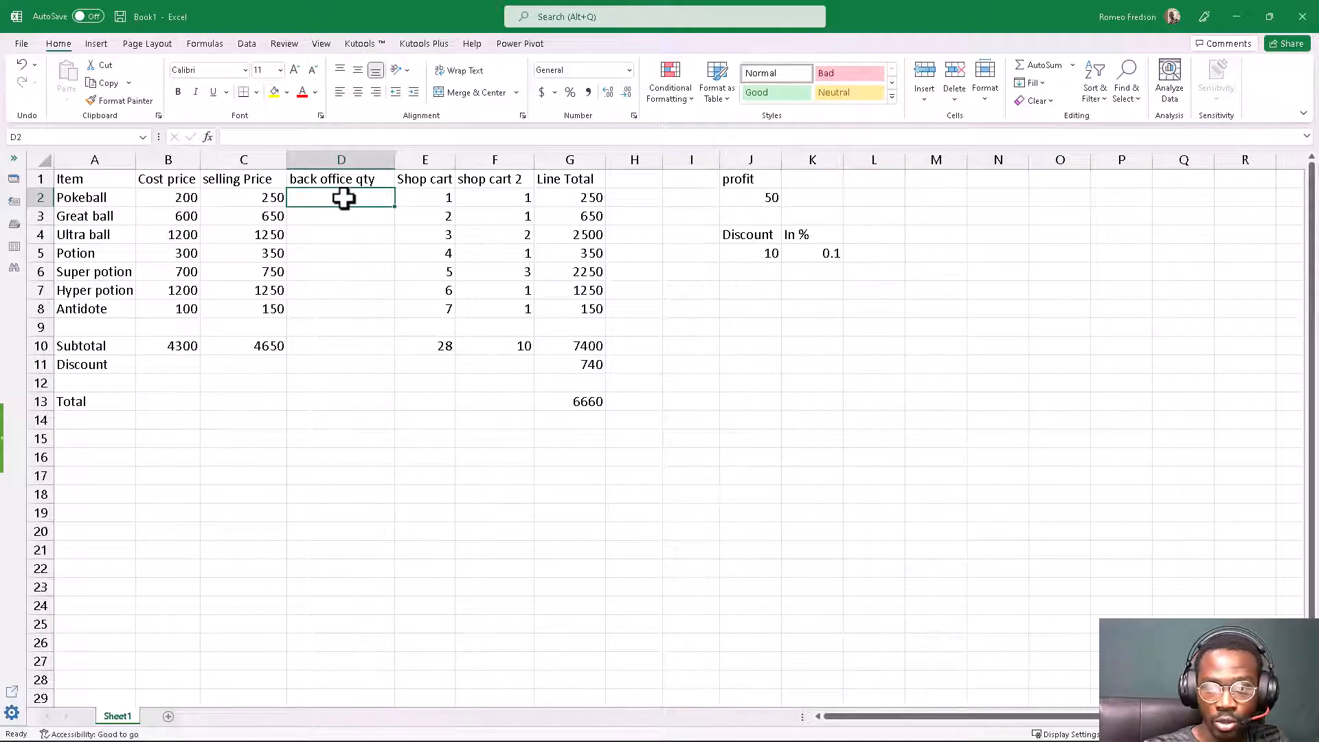
pyautogui.write('=')
pyautogui.click(433, 199)
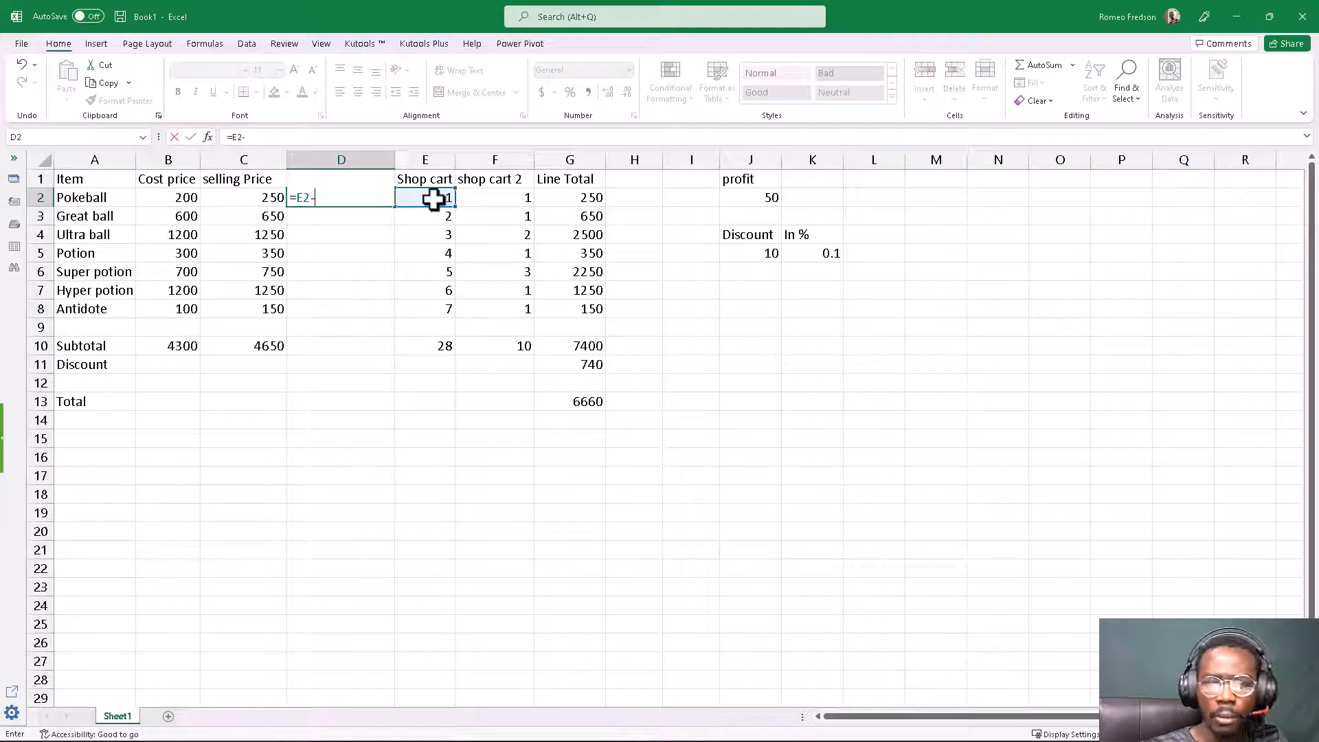
pyautogui.write('-')
pyautogui.click(484, 197)
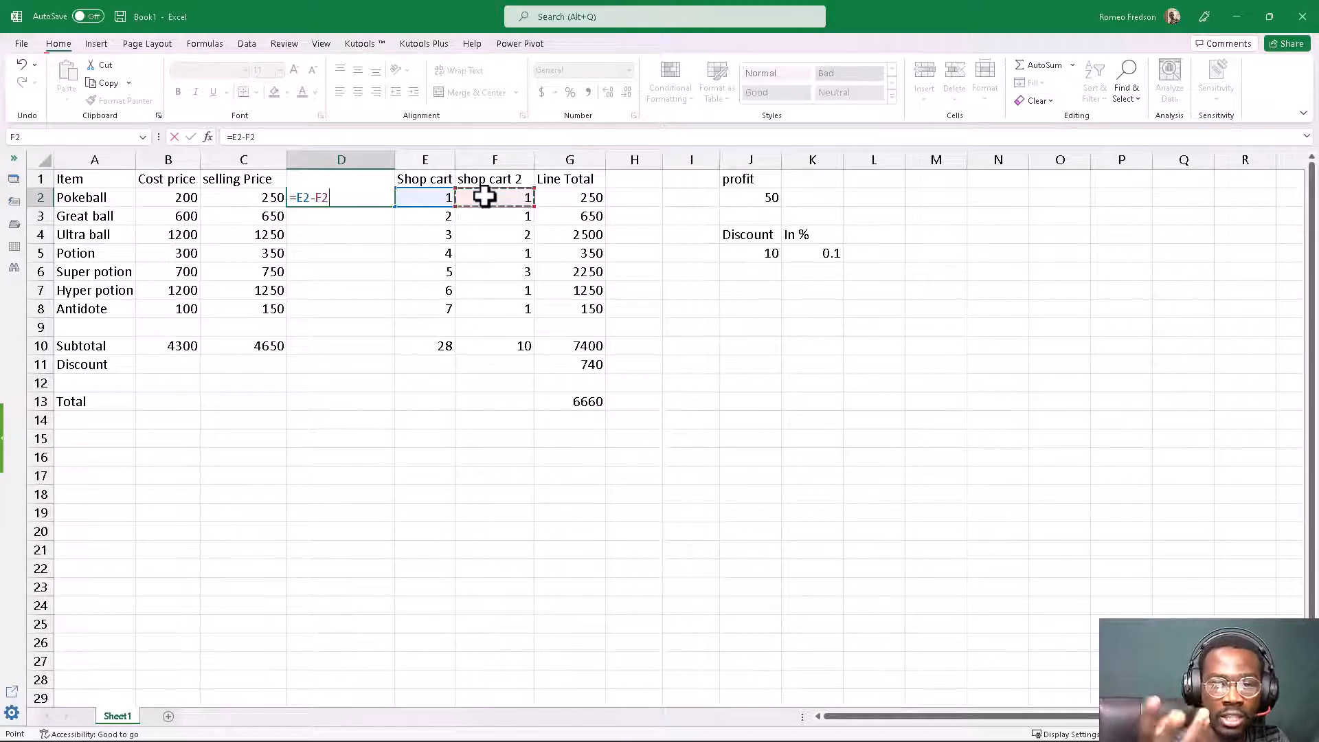
pyautogui.press('Return')
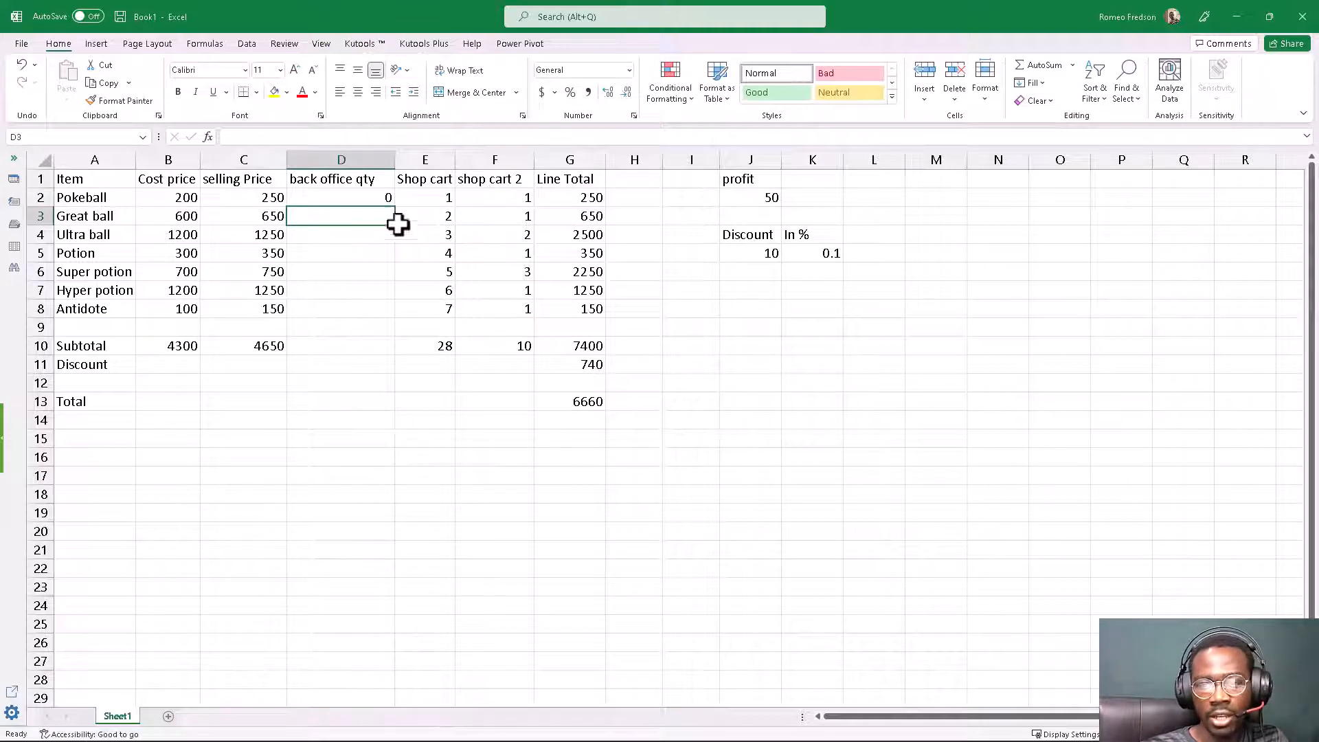
# Step: Fill the quantity difference formula from D2 down to D8 for the remaining items
pyautogui.click(378, 200)
pyautogui.moveTo(393, 206); pyautogui.dragTo(387, 320)
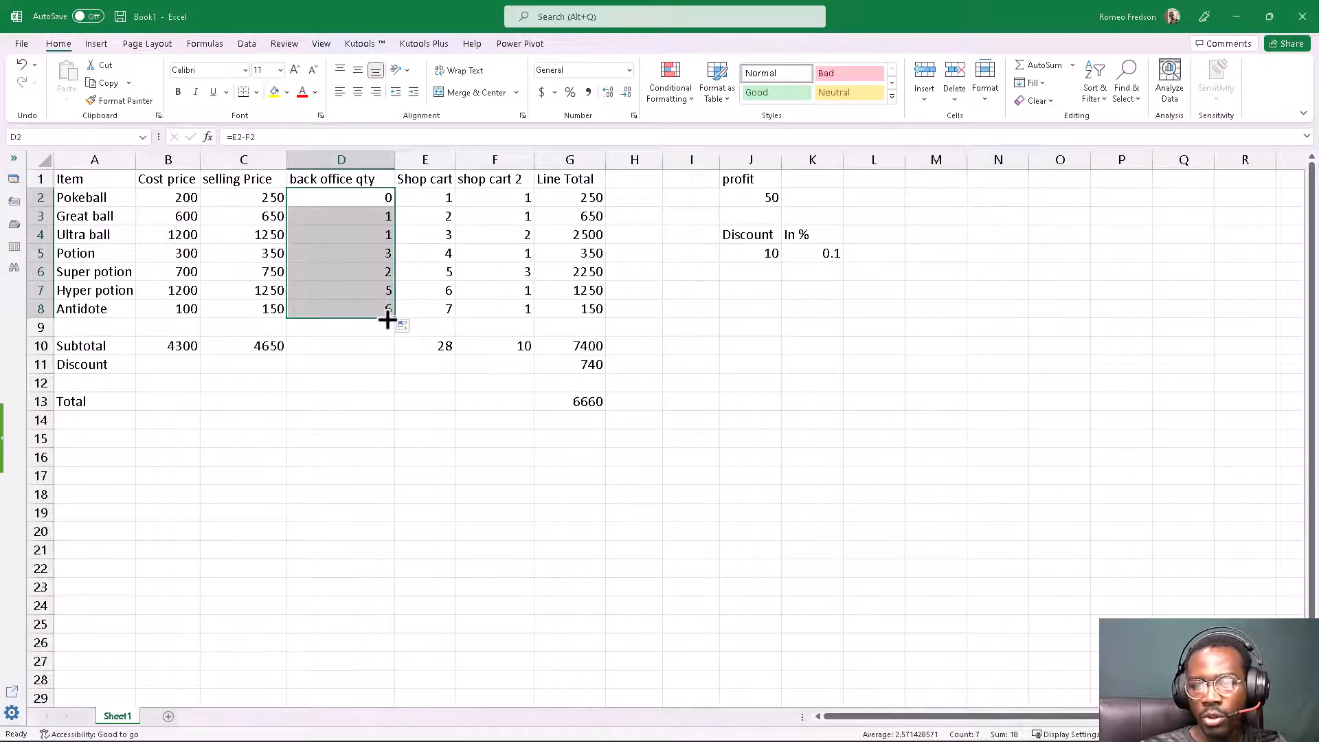
pyautogui.click(348, 294)
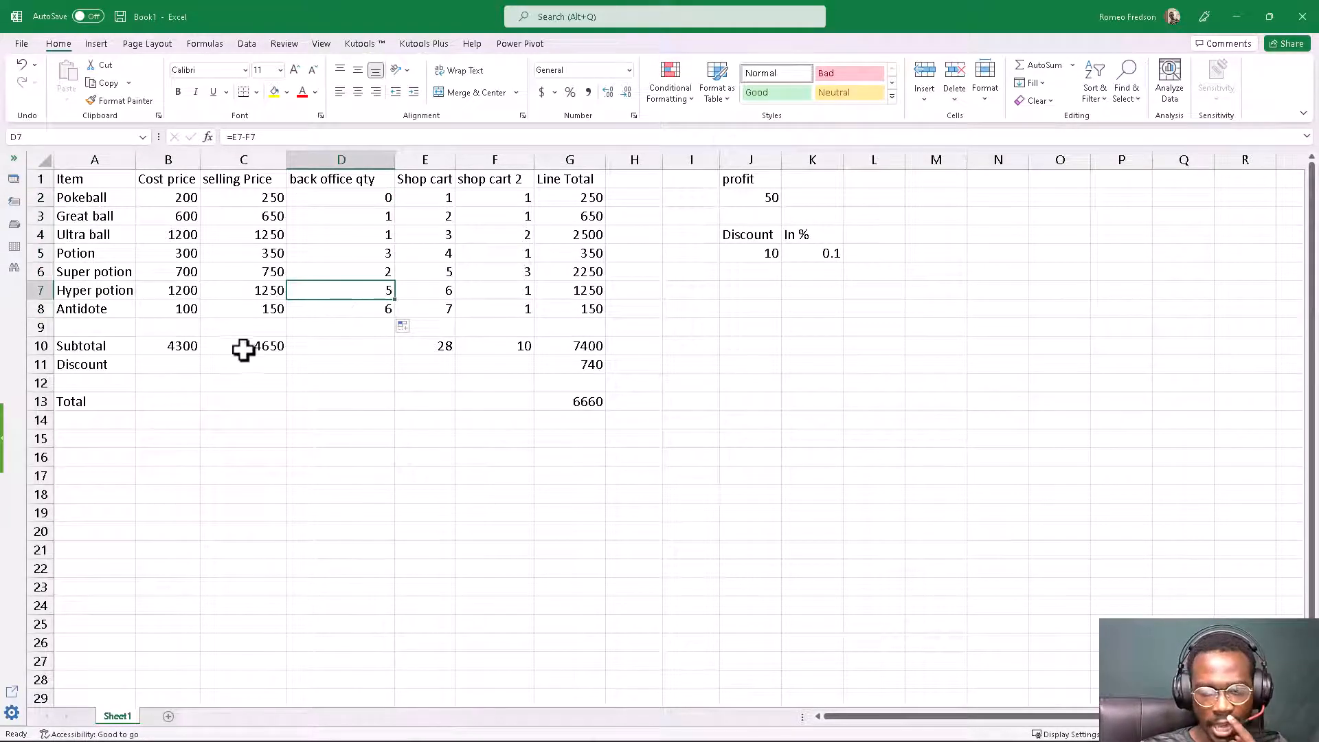
# Step: Copy the Subtotal formula from C10 across to D10 so it sums D2:D8
pyautogui.click(265, 347)
pyautogui.moveTo(307, 357); pyautogui.dragTo(377, 347)
pyautogui.click(375, 351)
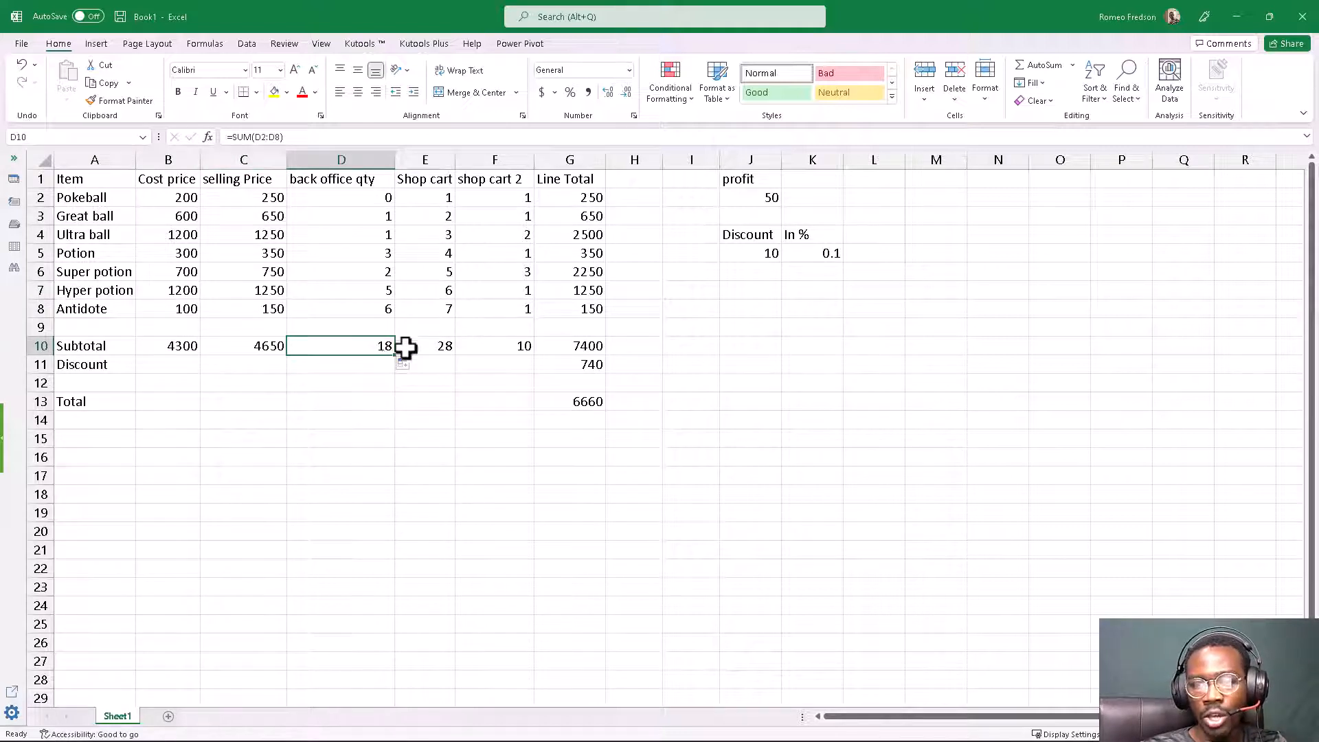
pyautogui.click(434, 346)
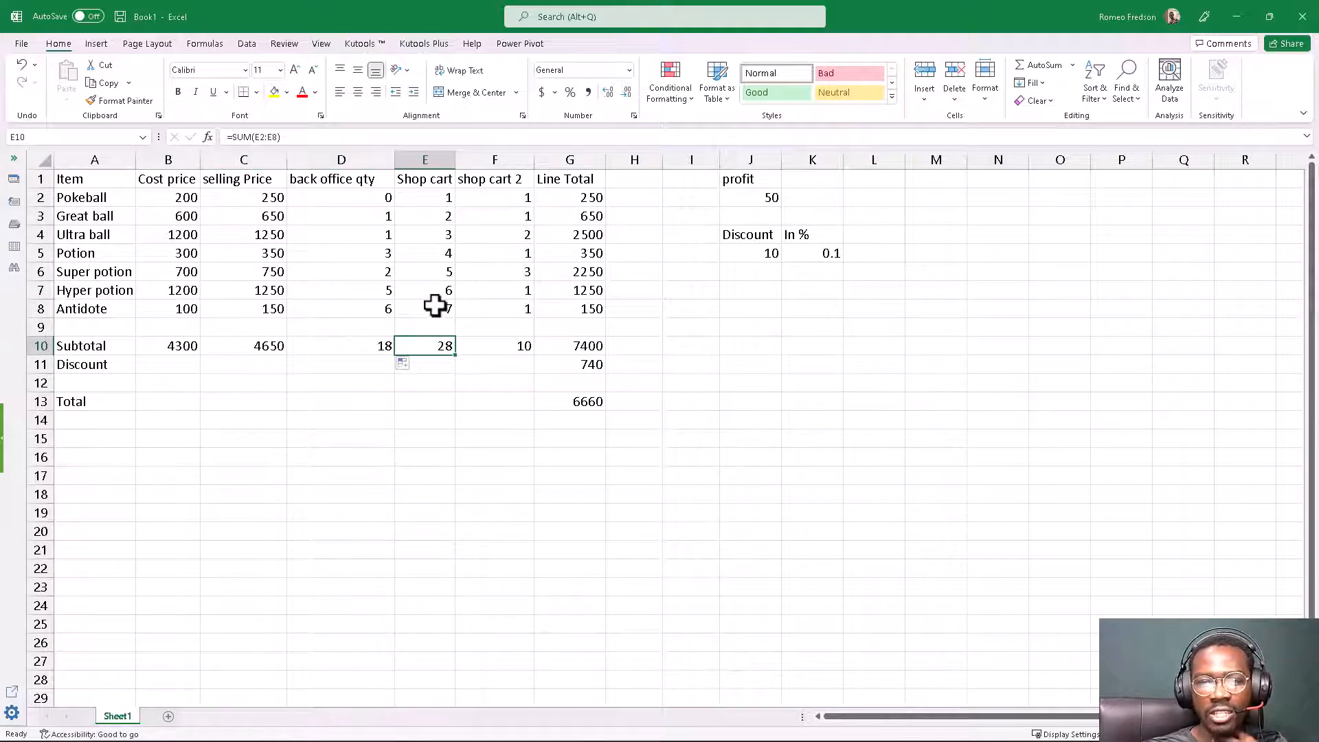
# Step: Replace the Shop cart heading in E1 with "T Qty"
pyautogui.click(420, 182)
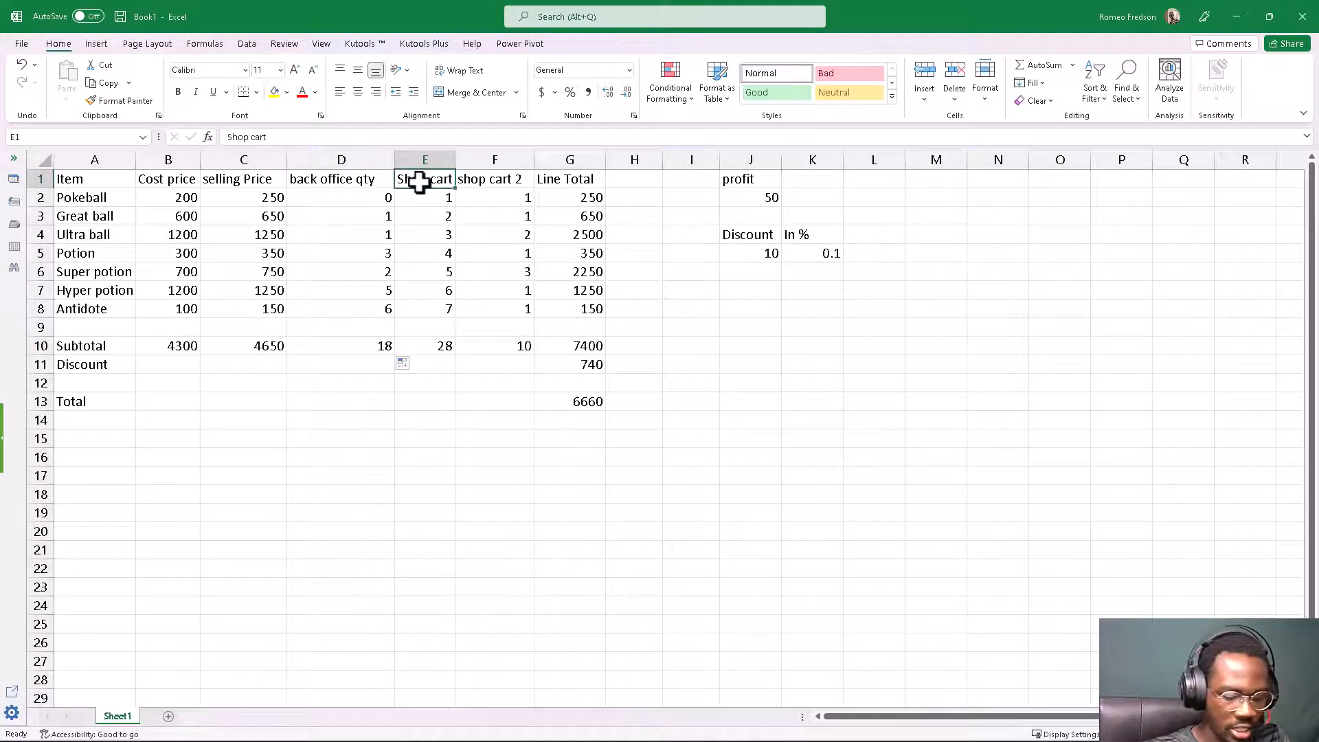
pyautogui.write('T')
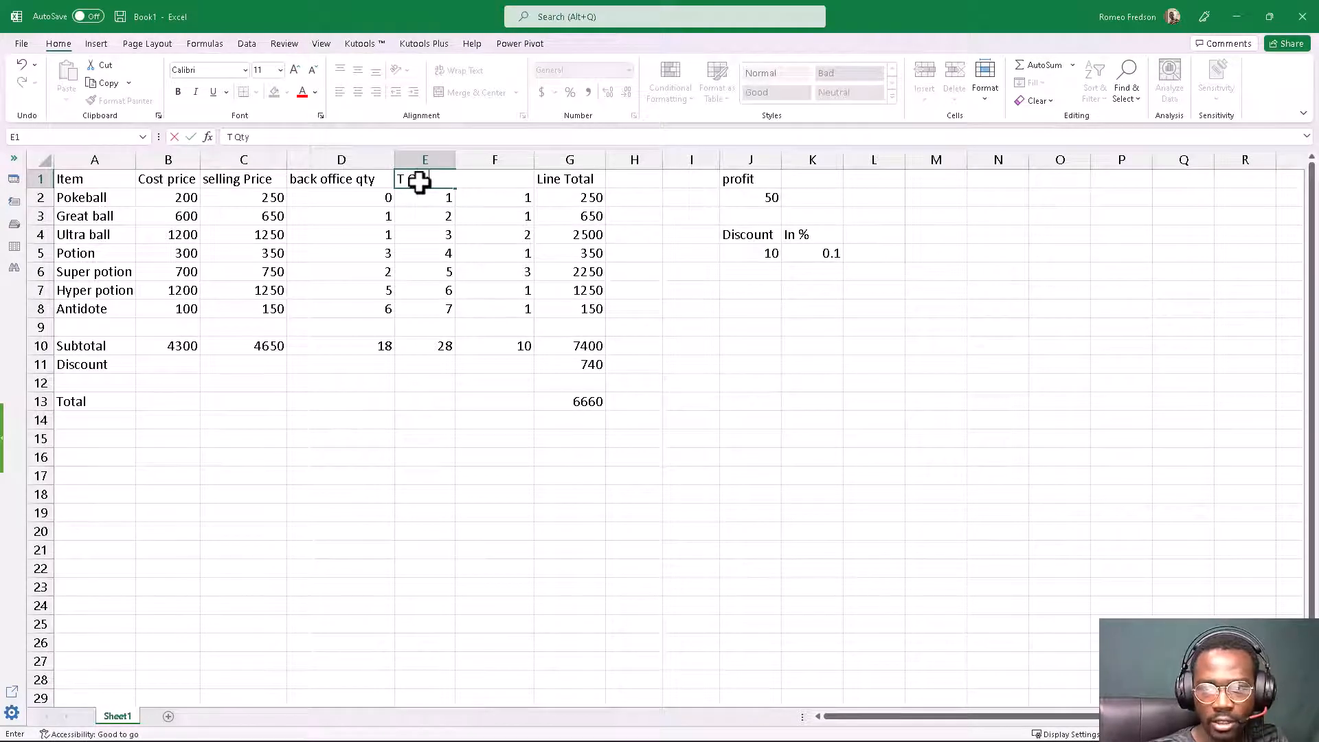
pyautogui.write(' Qty')
pyautogui.press('Return')
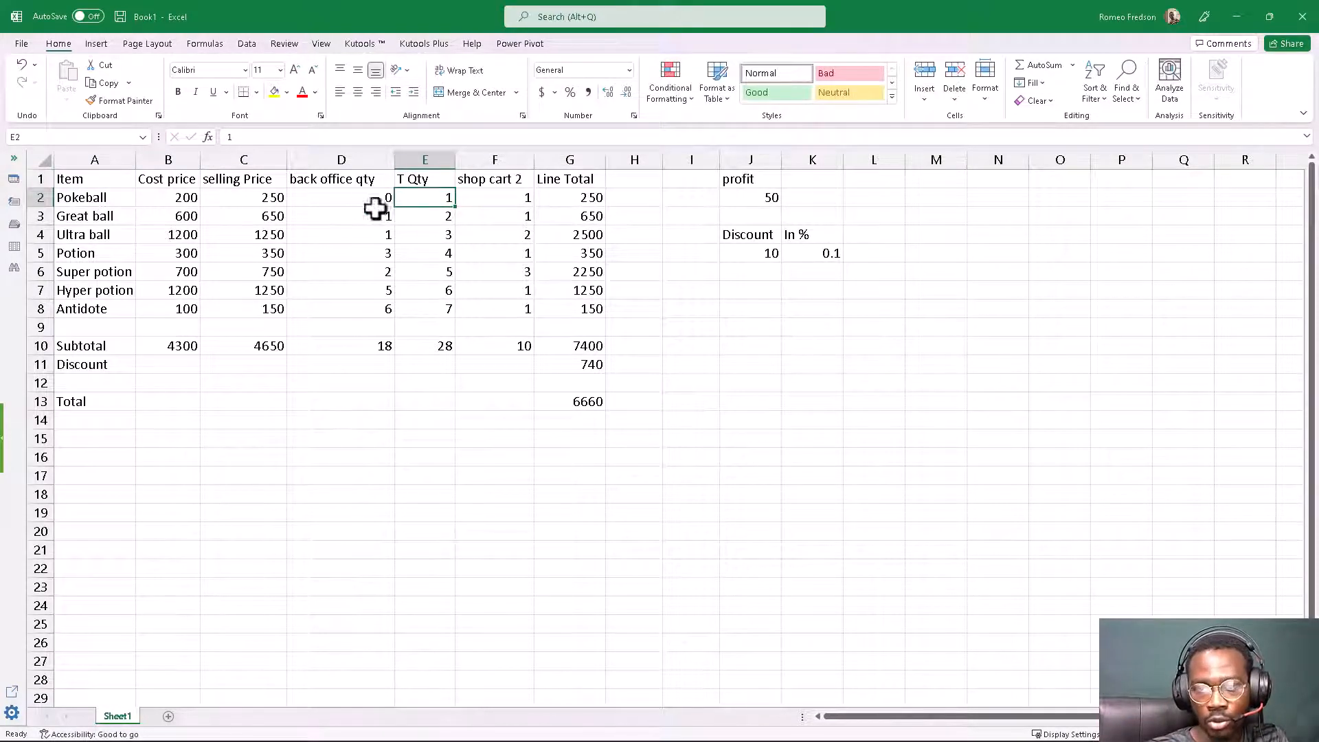
# Step: Replace the back office qty heading in D1 with "A Qty" and autofit the width of column D
pyautogui.click(337, 180)
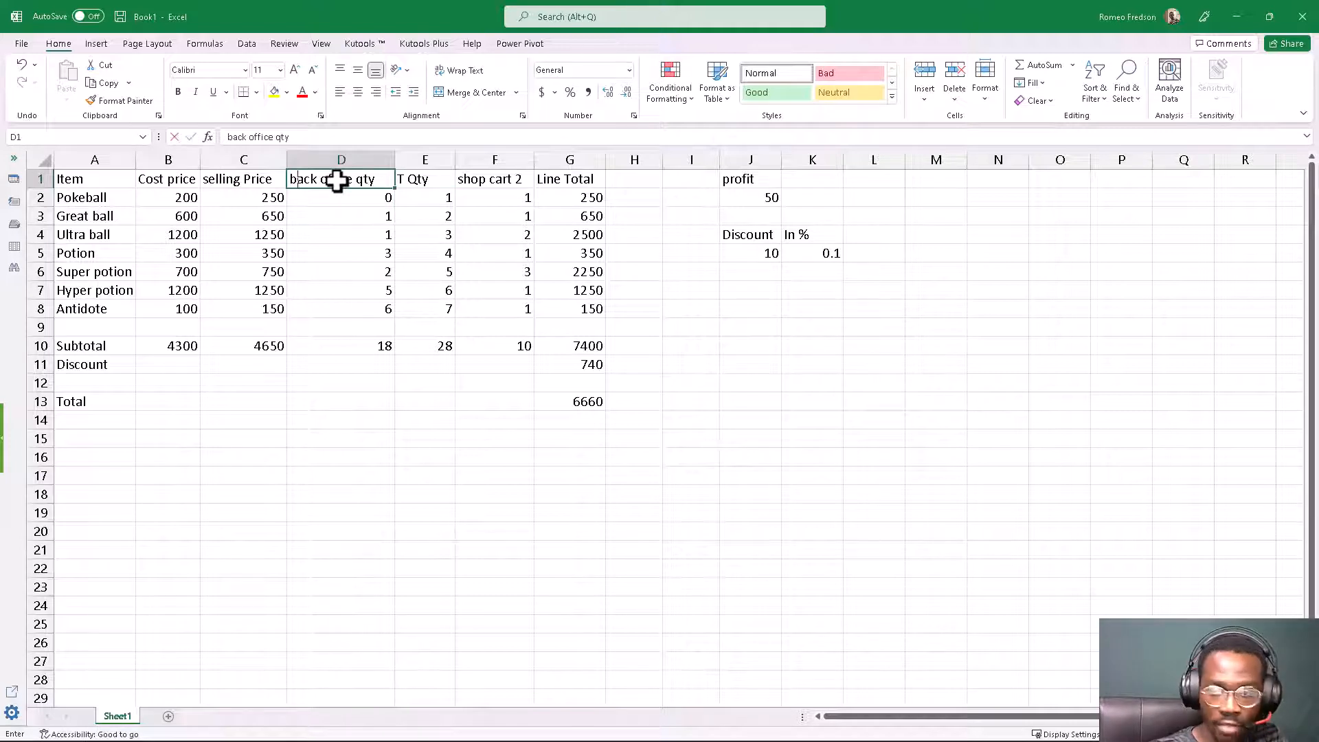
pyautogui.write('A')
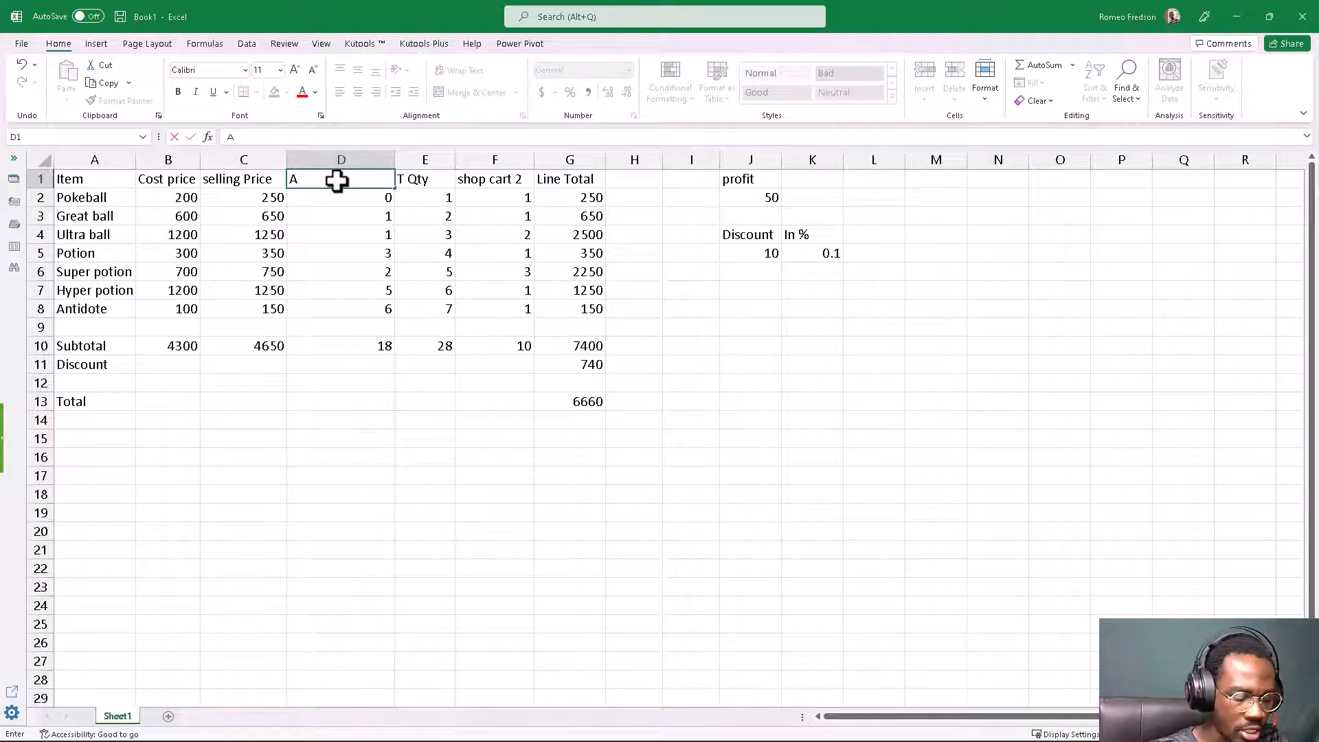
pyautogui.write(' Qty')
pyautogui.press('Return')
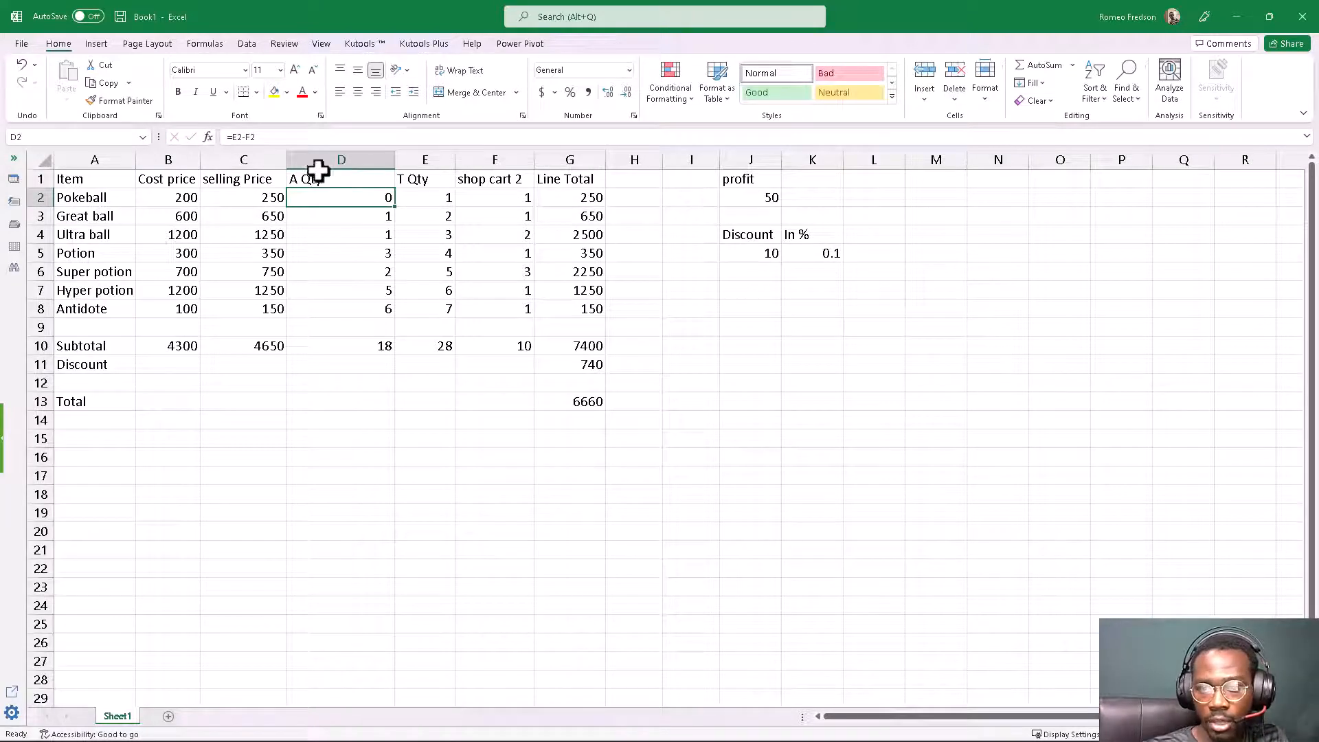
pyautogui.doubleClick(395, 160)
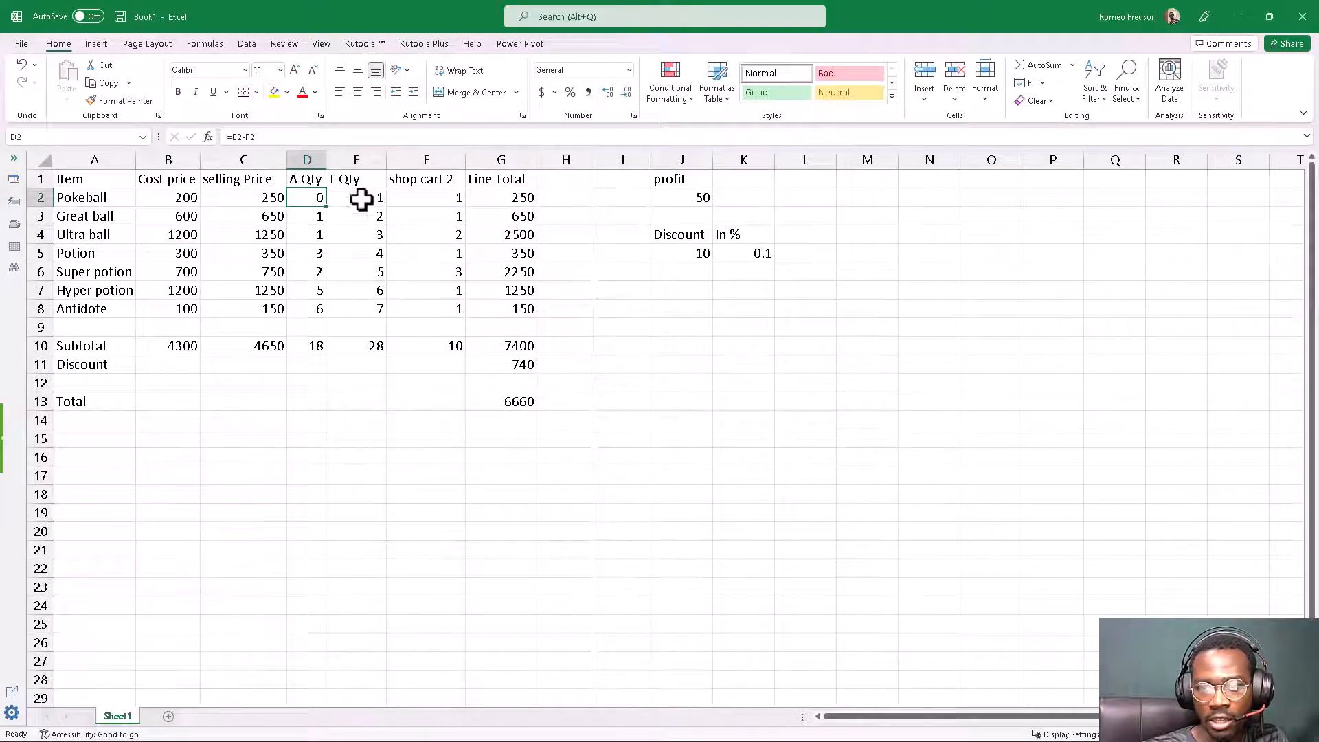
pyautogui.click(350, 254)
pyautogui.click(338, 364)
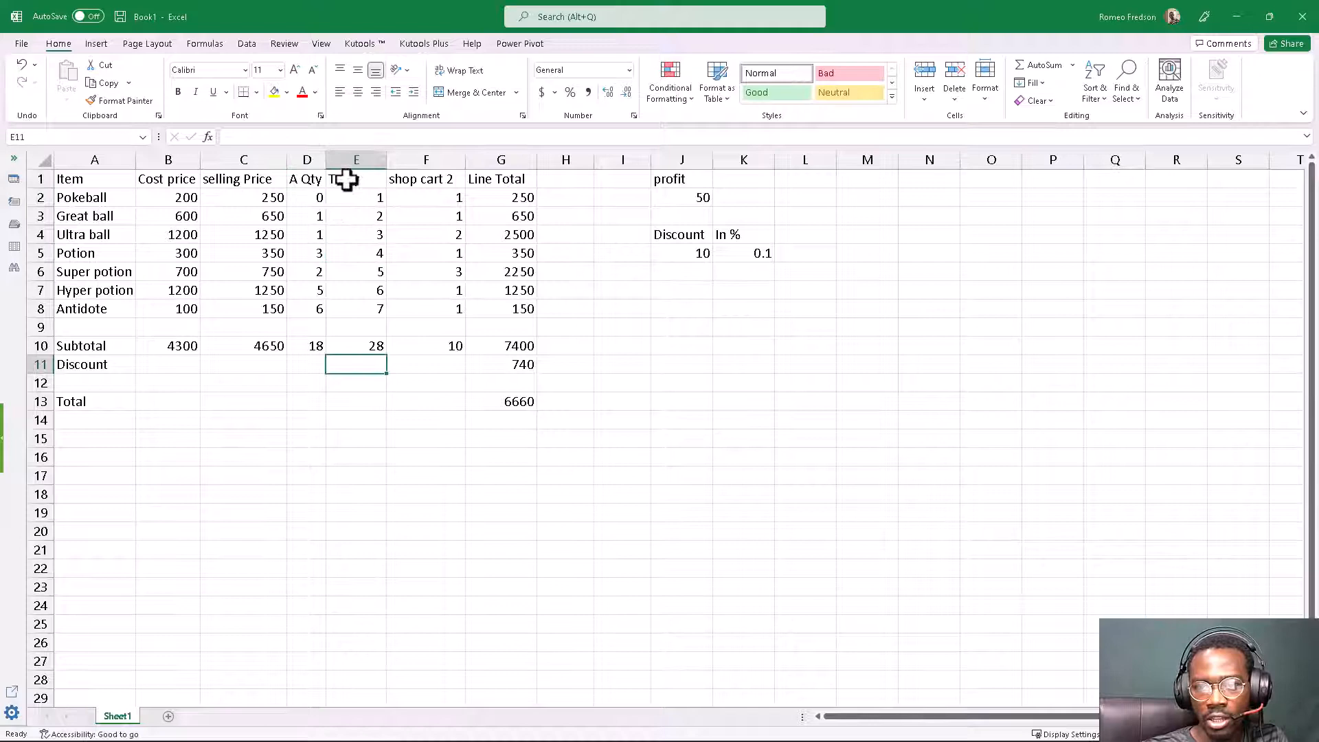
pyautogui.click(357, 455)
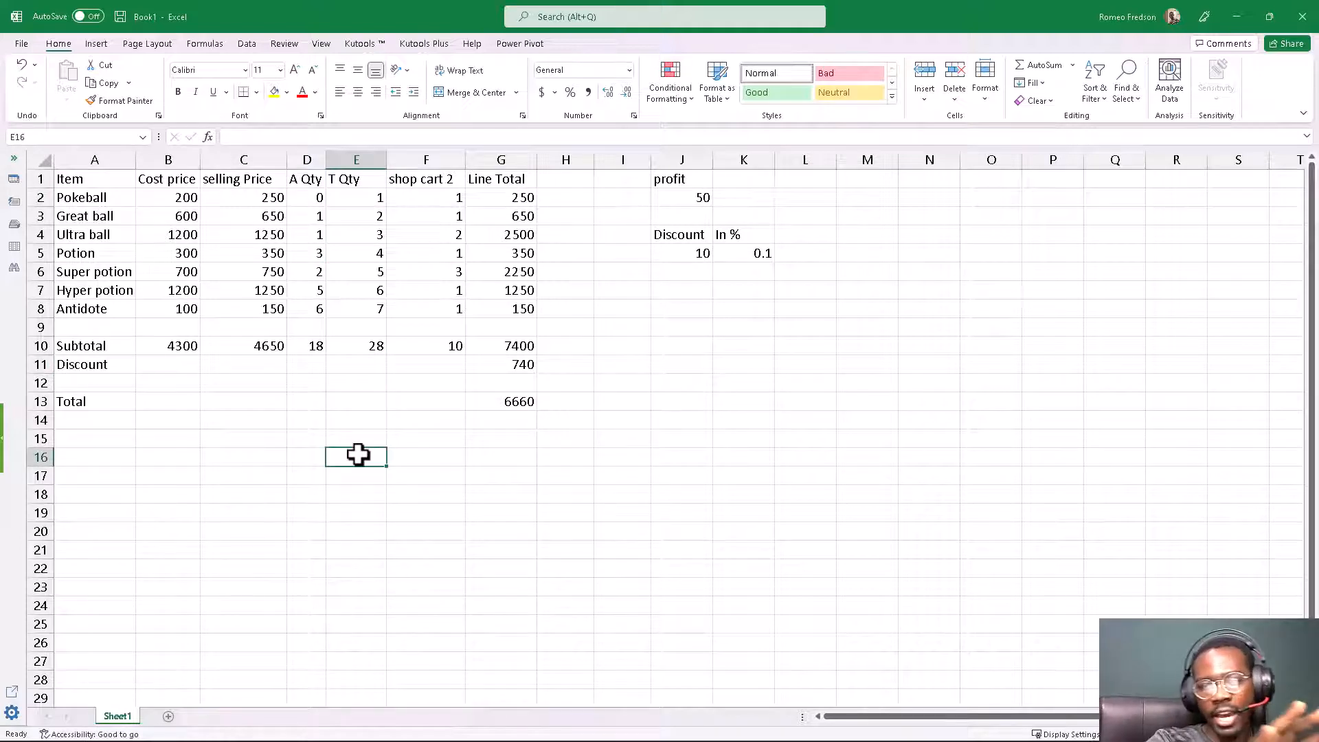